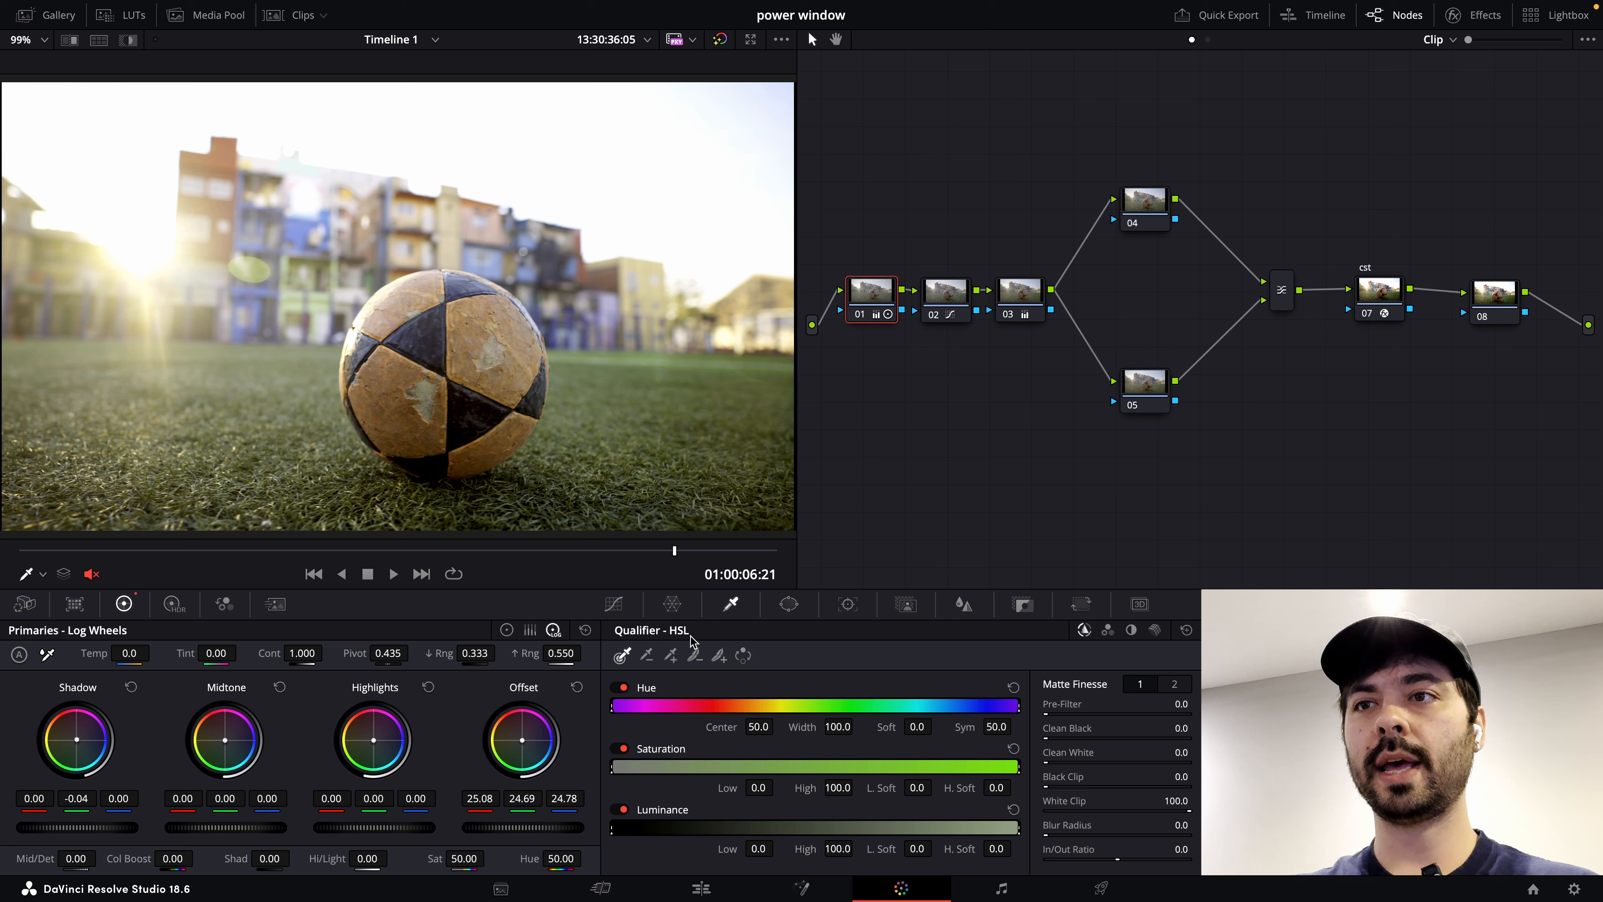
- Look through the RGB, LUM and 3D qualifier modes, ending back in HSL mode
left_click(1107, 630)
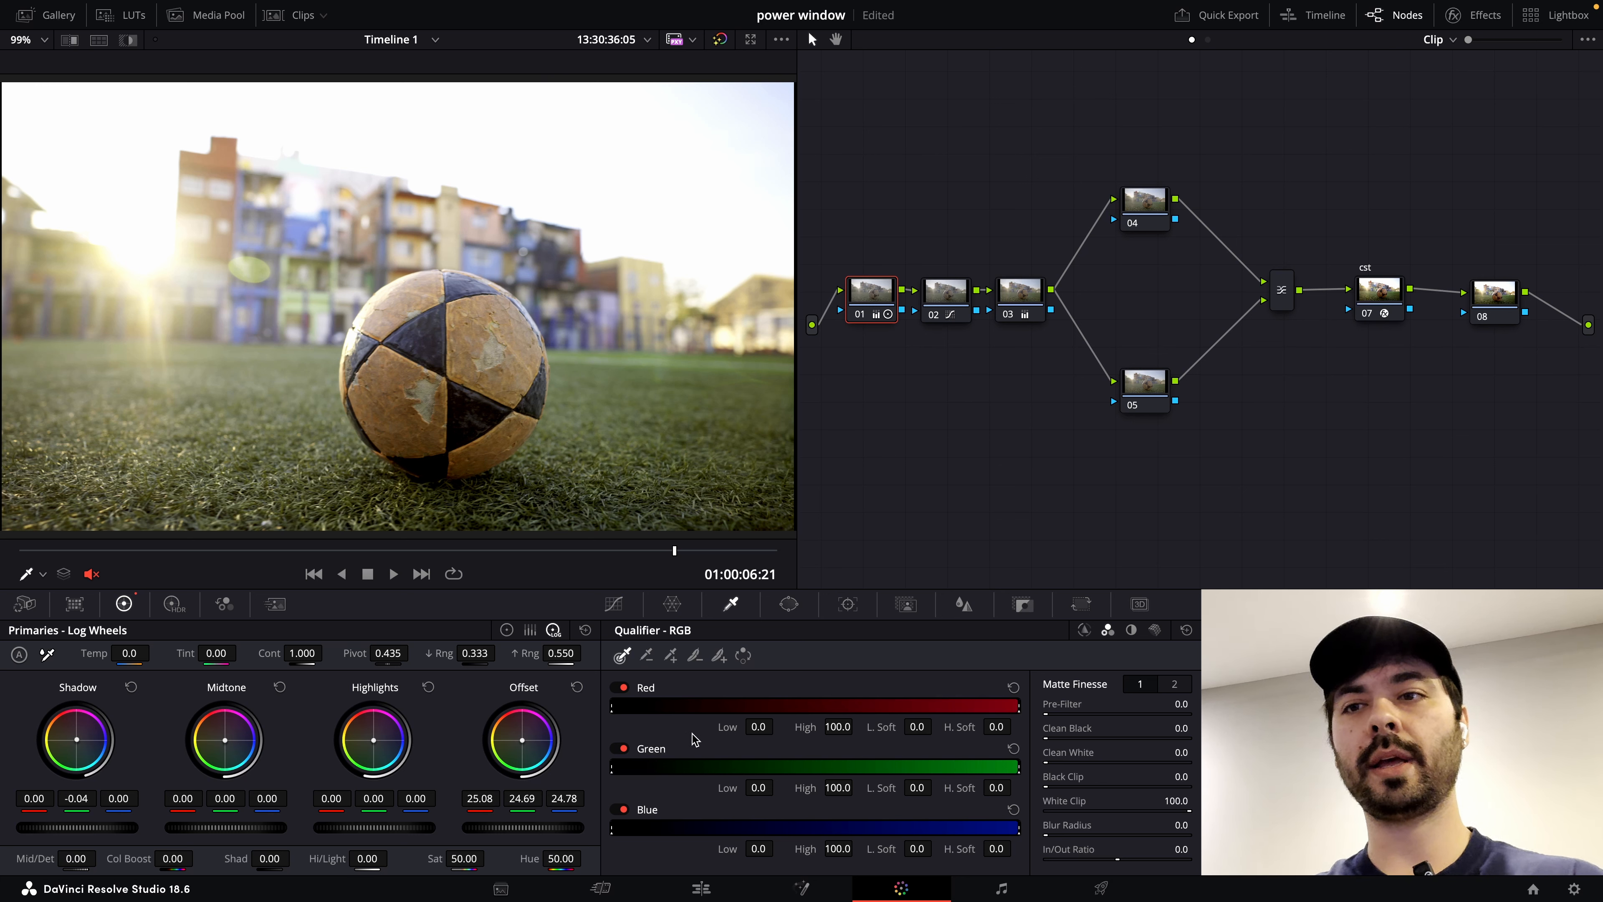
left_click(1131, 631)
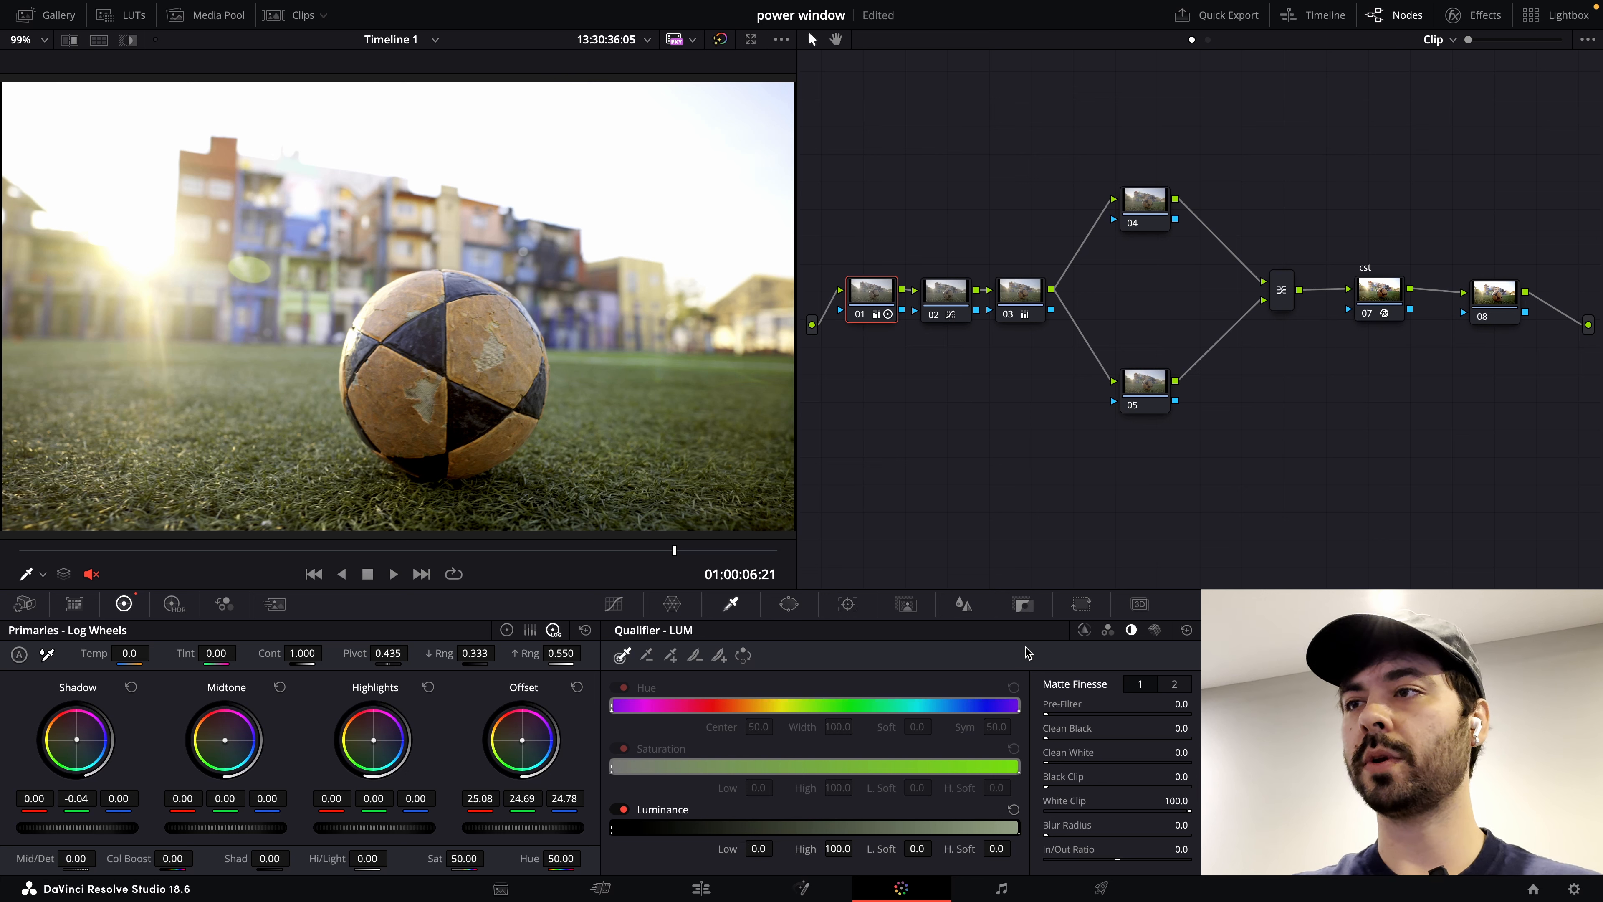
left_click(1152, 631)
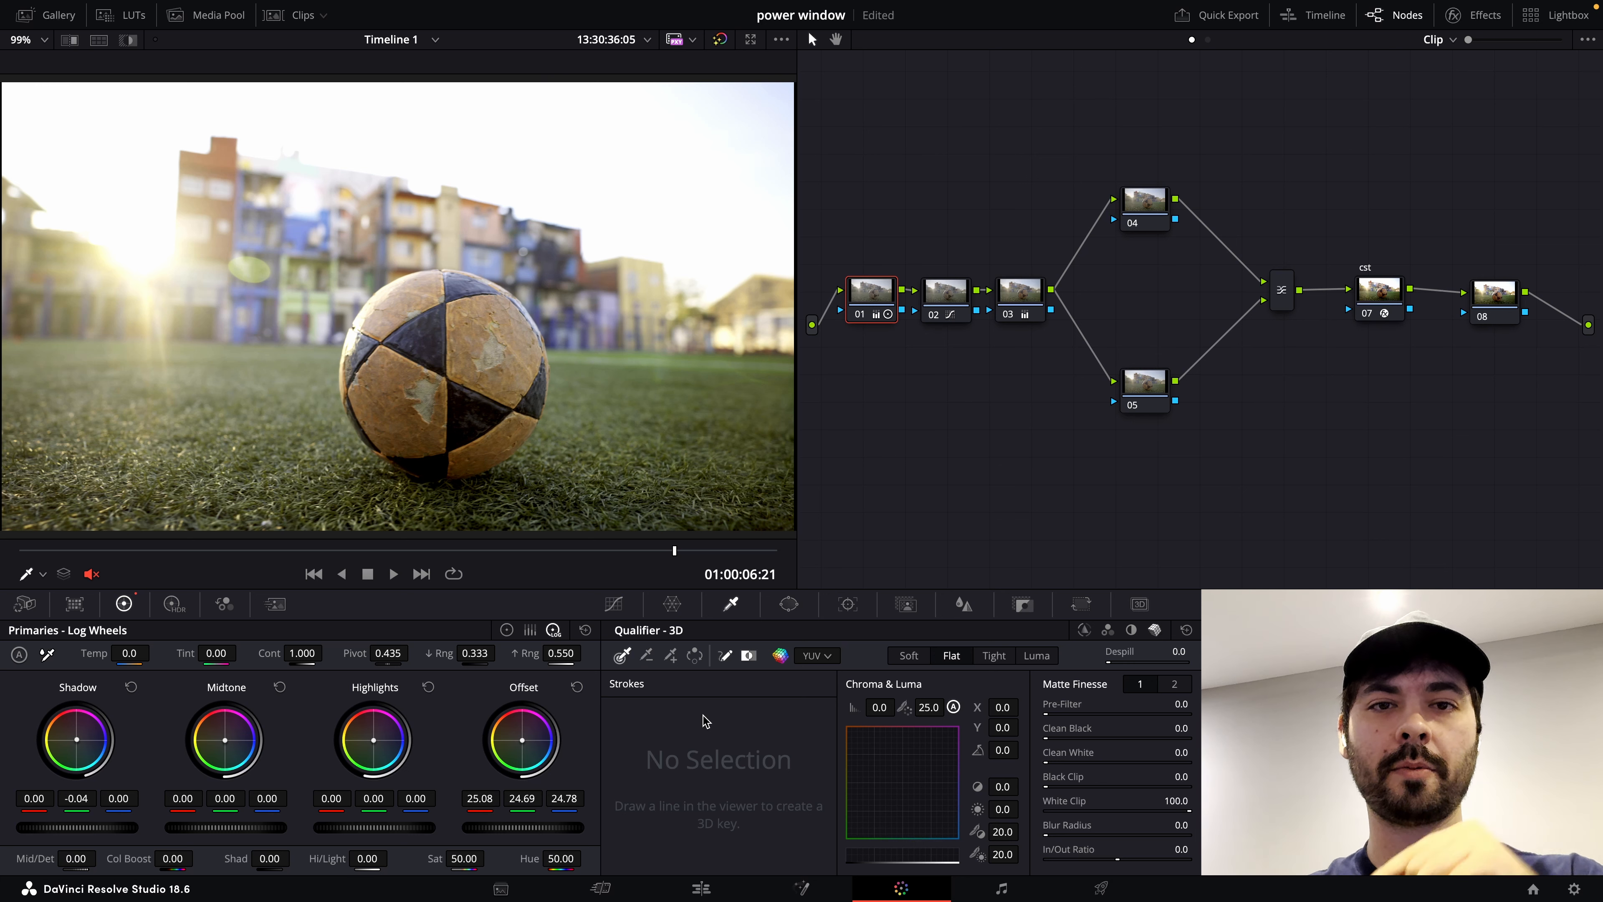
left_click(1084, 629)
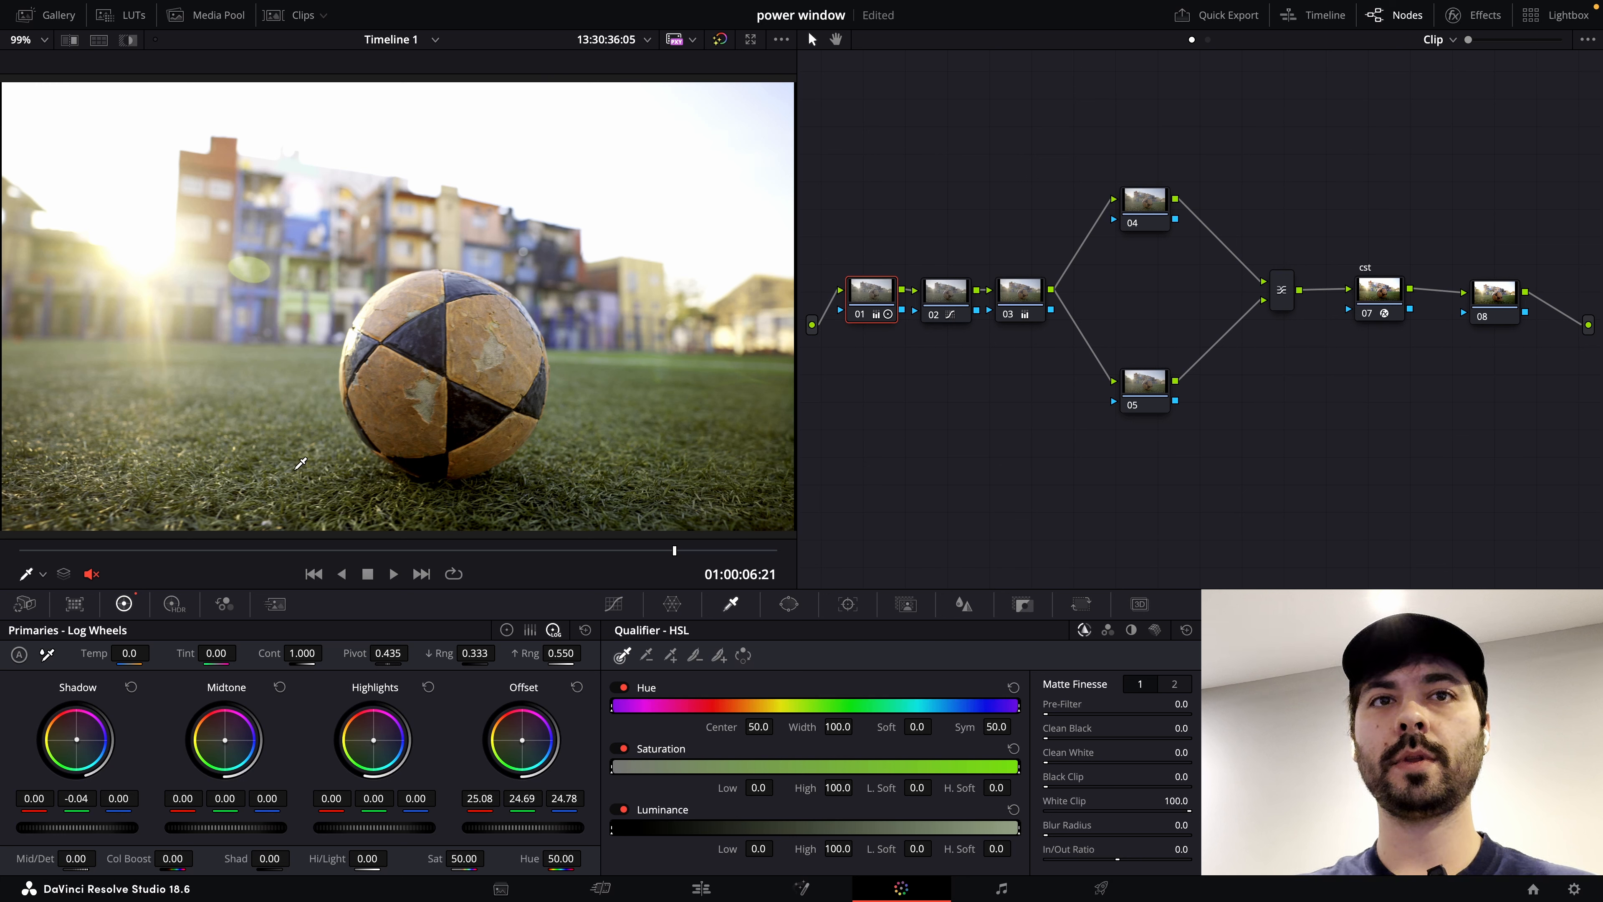
- Sample the ball's light panel with the HSL qualifier on node 01 and highlight the resulting selection
left_click(43, 575)
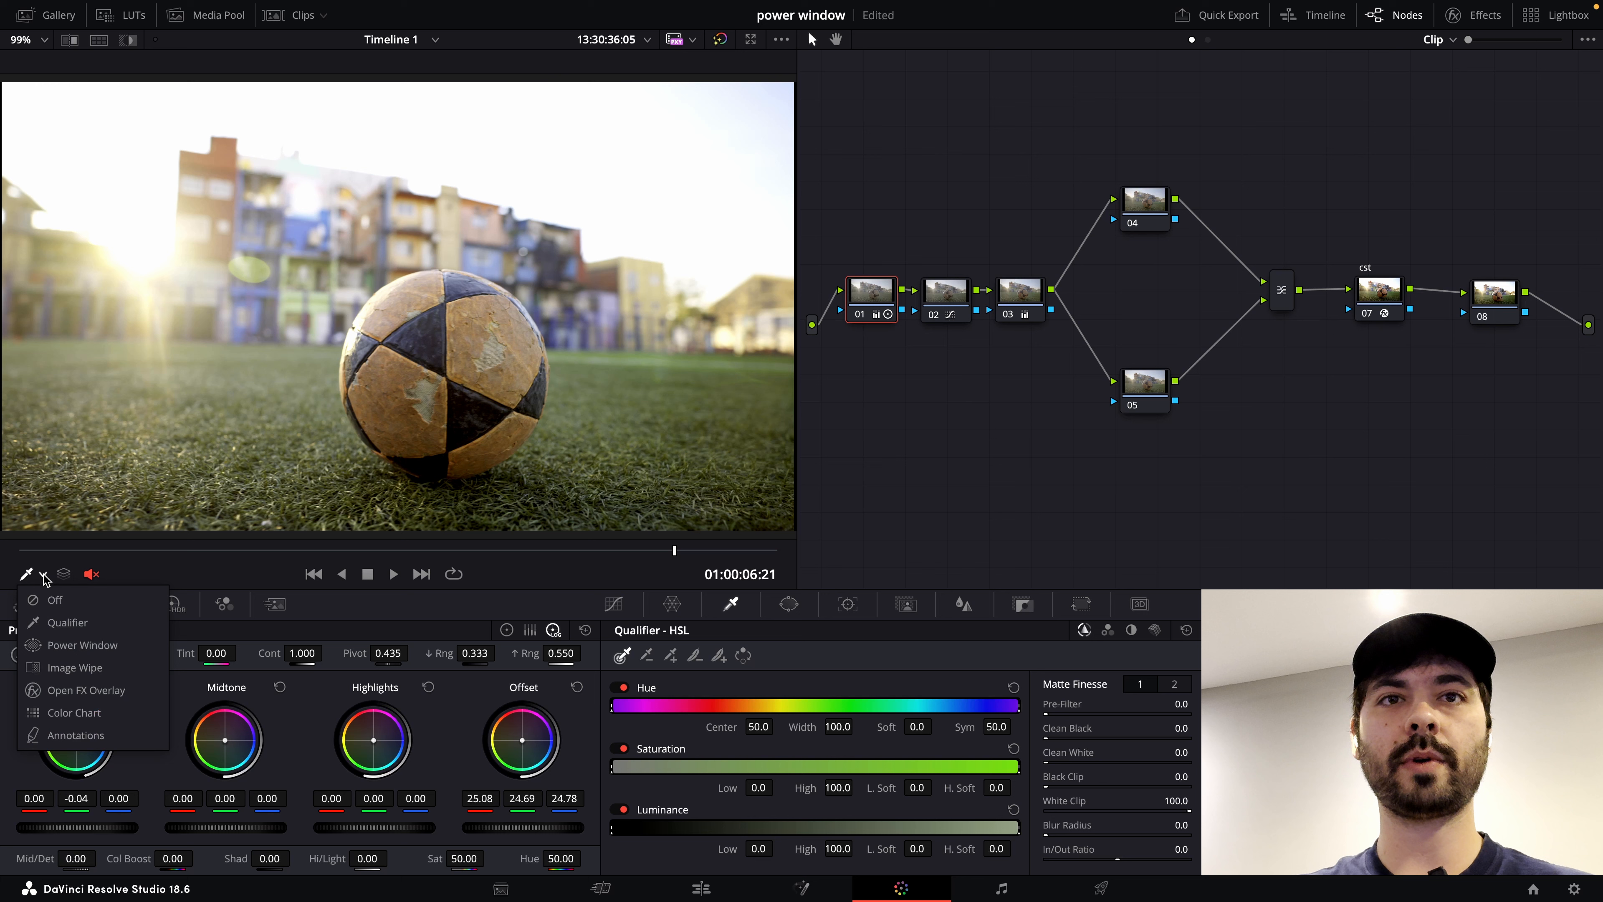
left_click(58, 623)
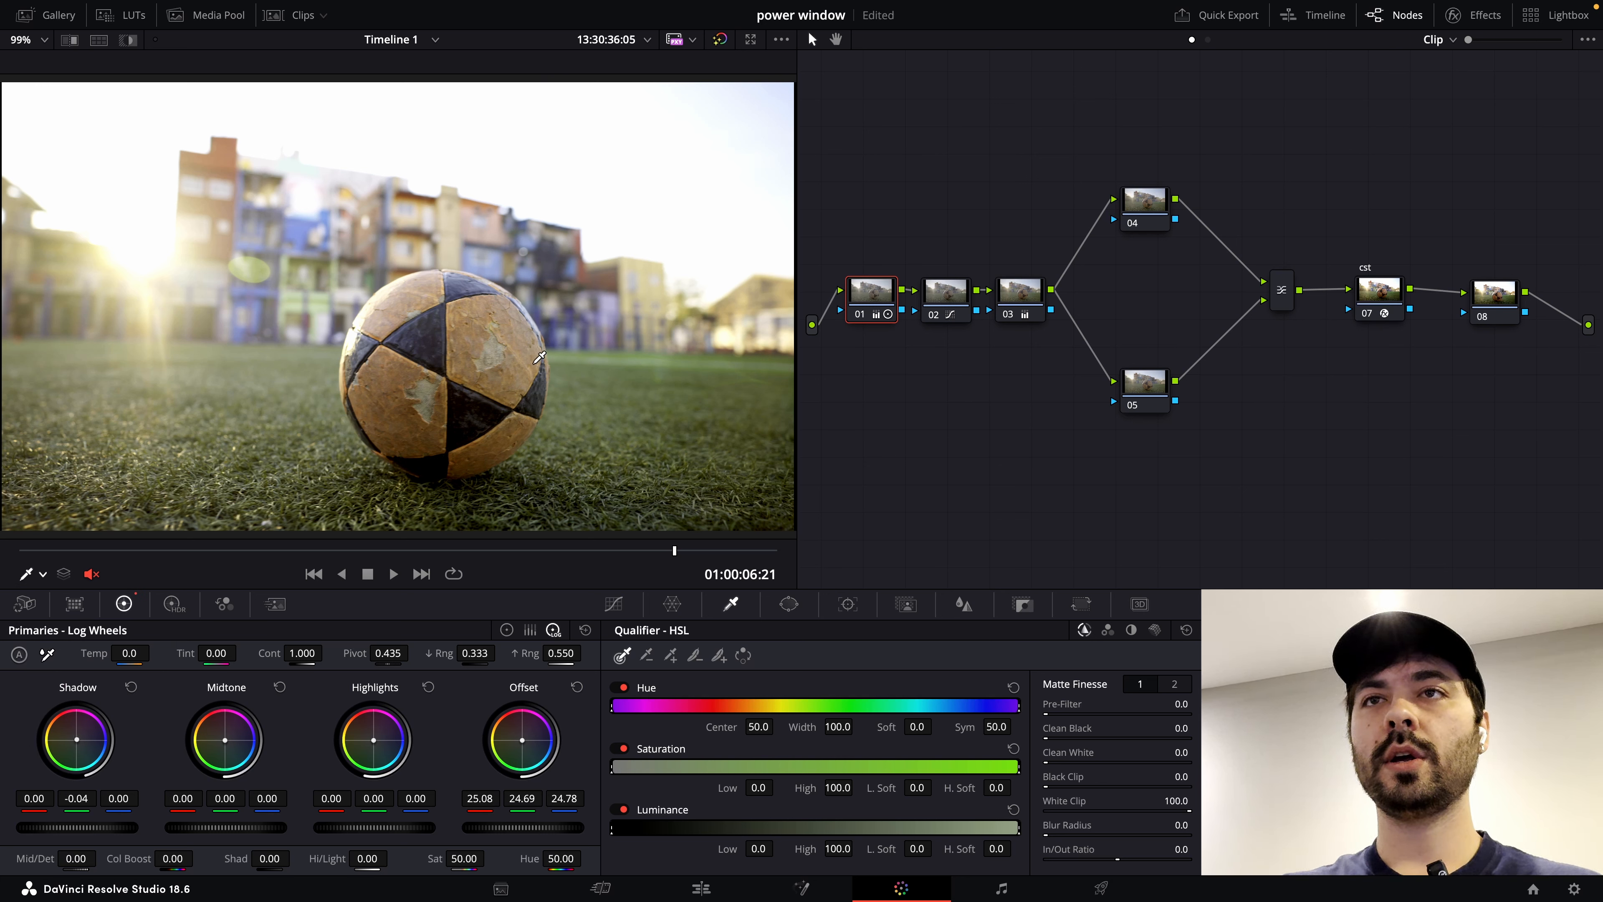
left_click(478, 330)
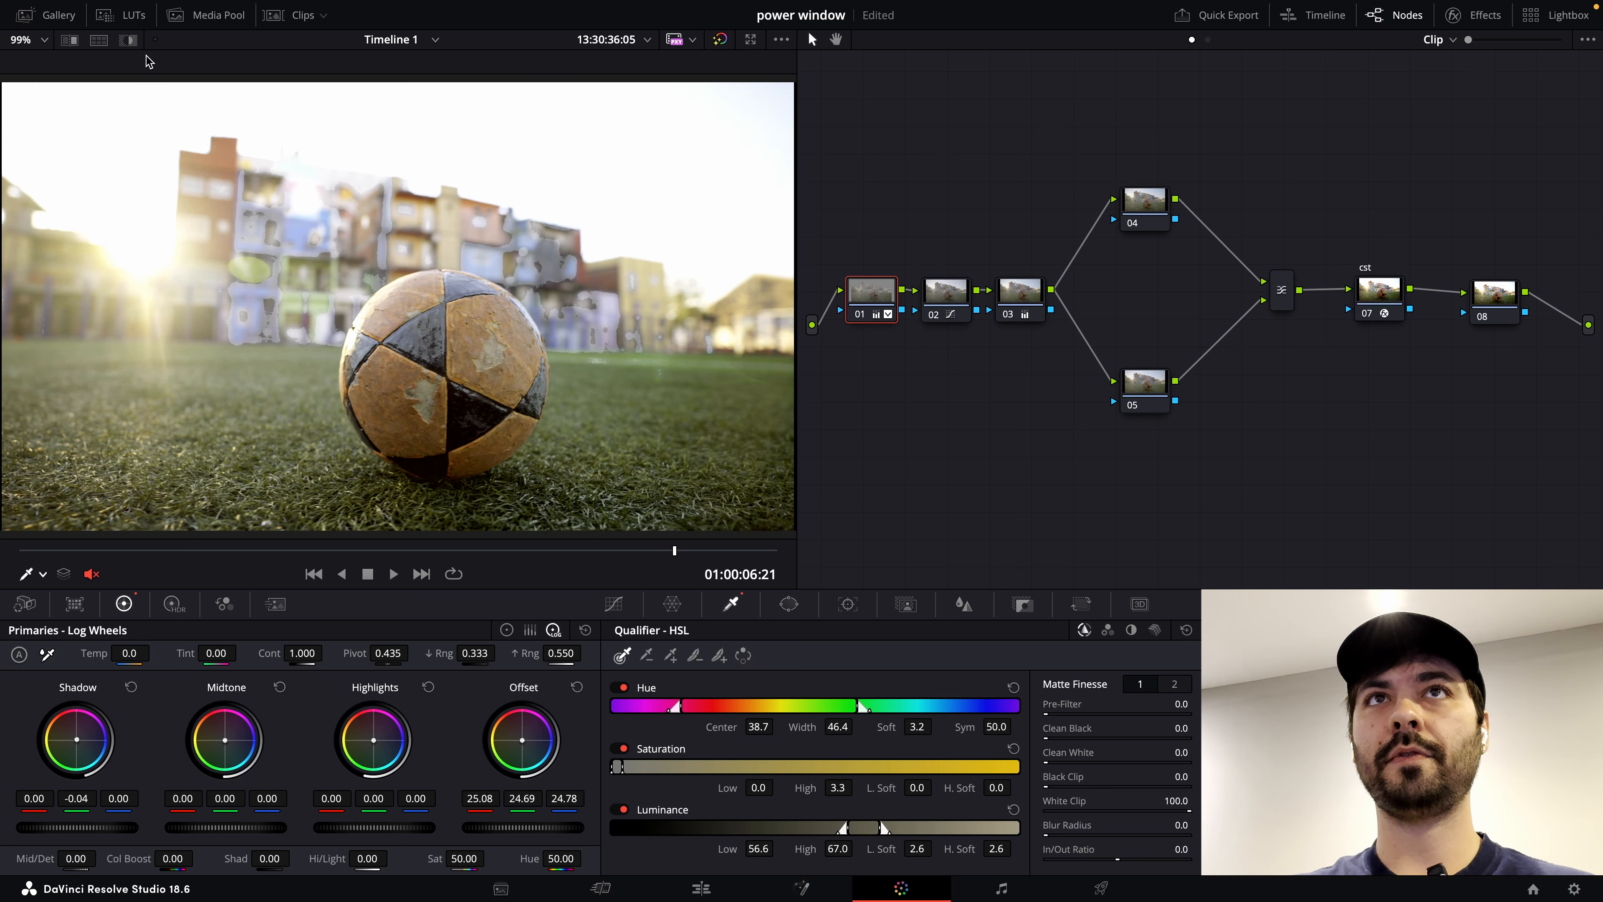
left_click(129, 41)
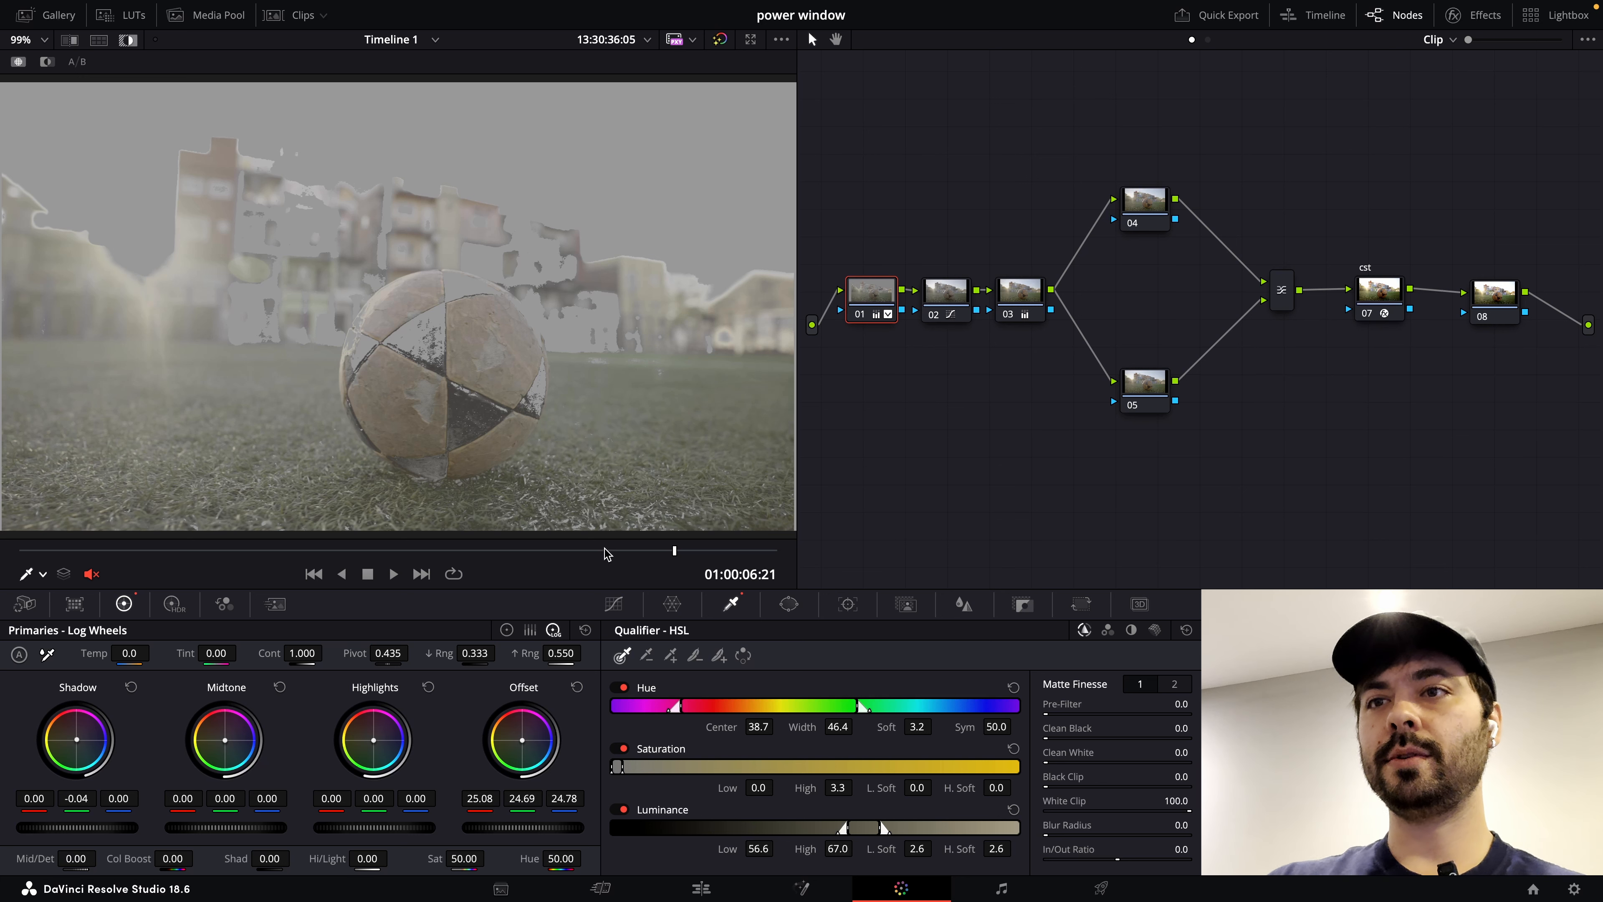
- Try subtracting the grass beside the ball from the qualifier selection, and undo it
left_click(647, 655)
left_click(628, 413)
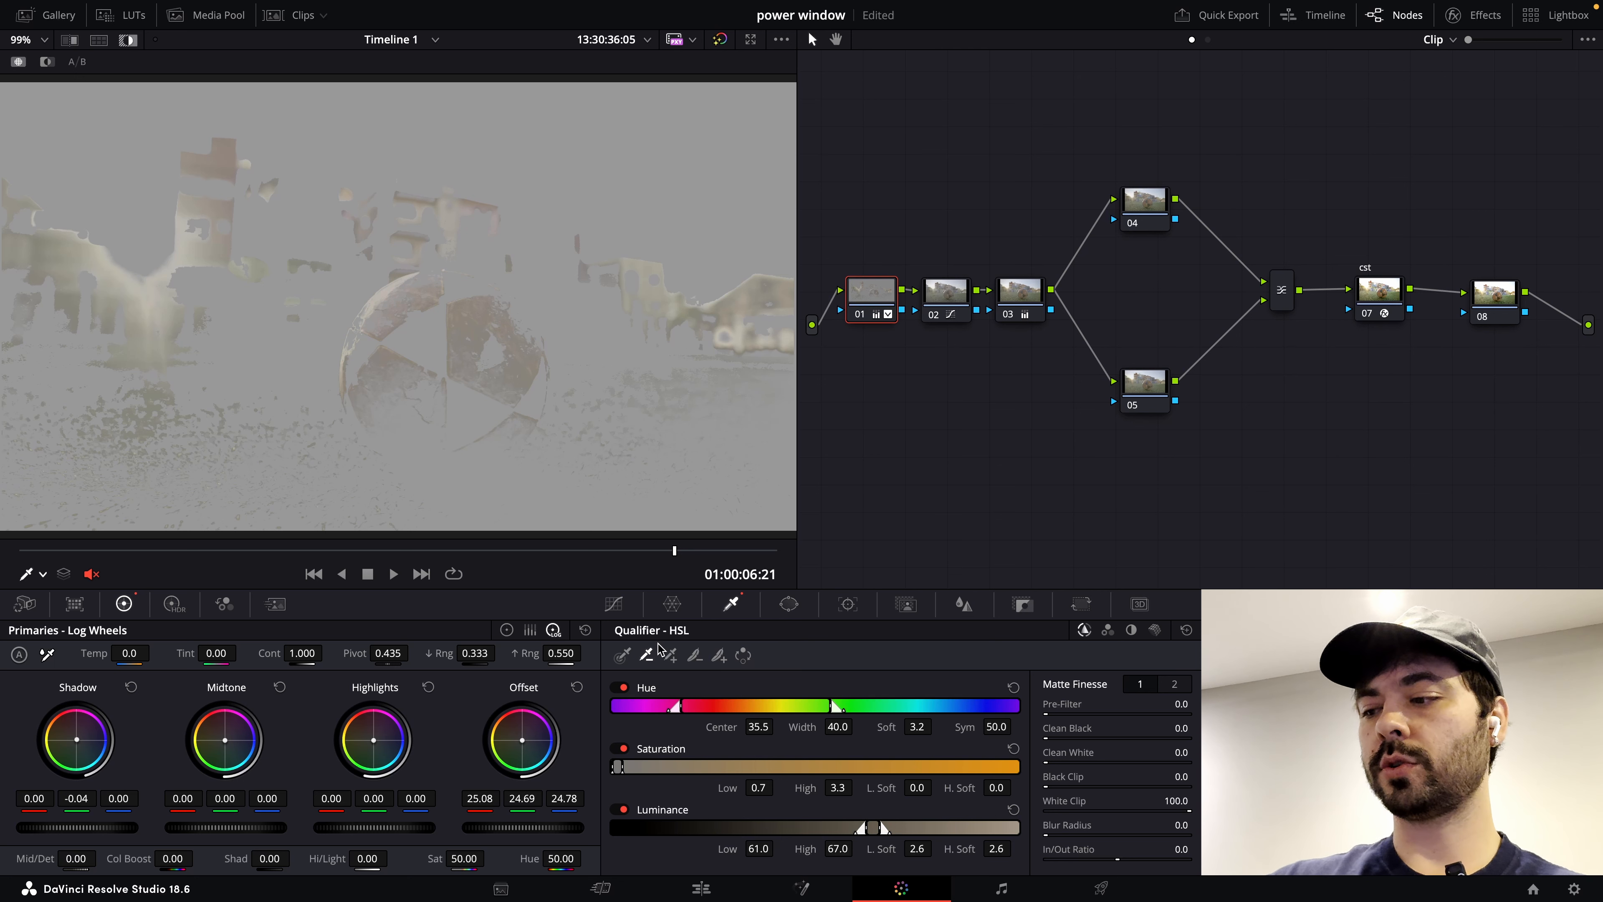
key("ctrl+z")
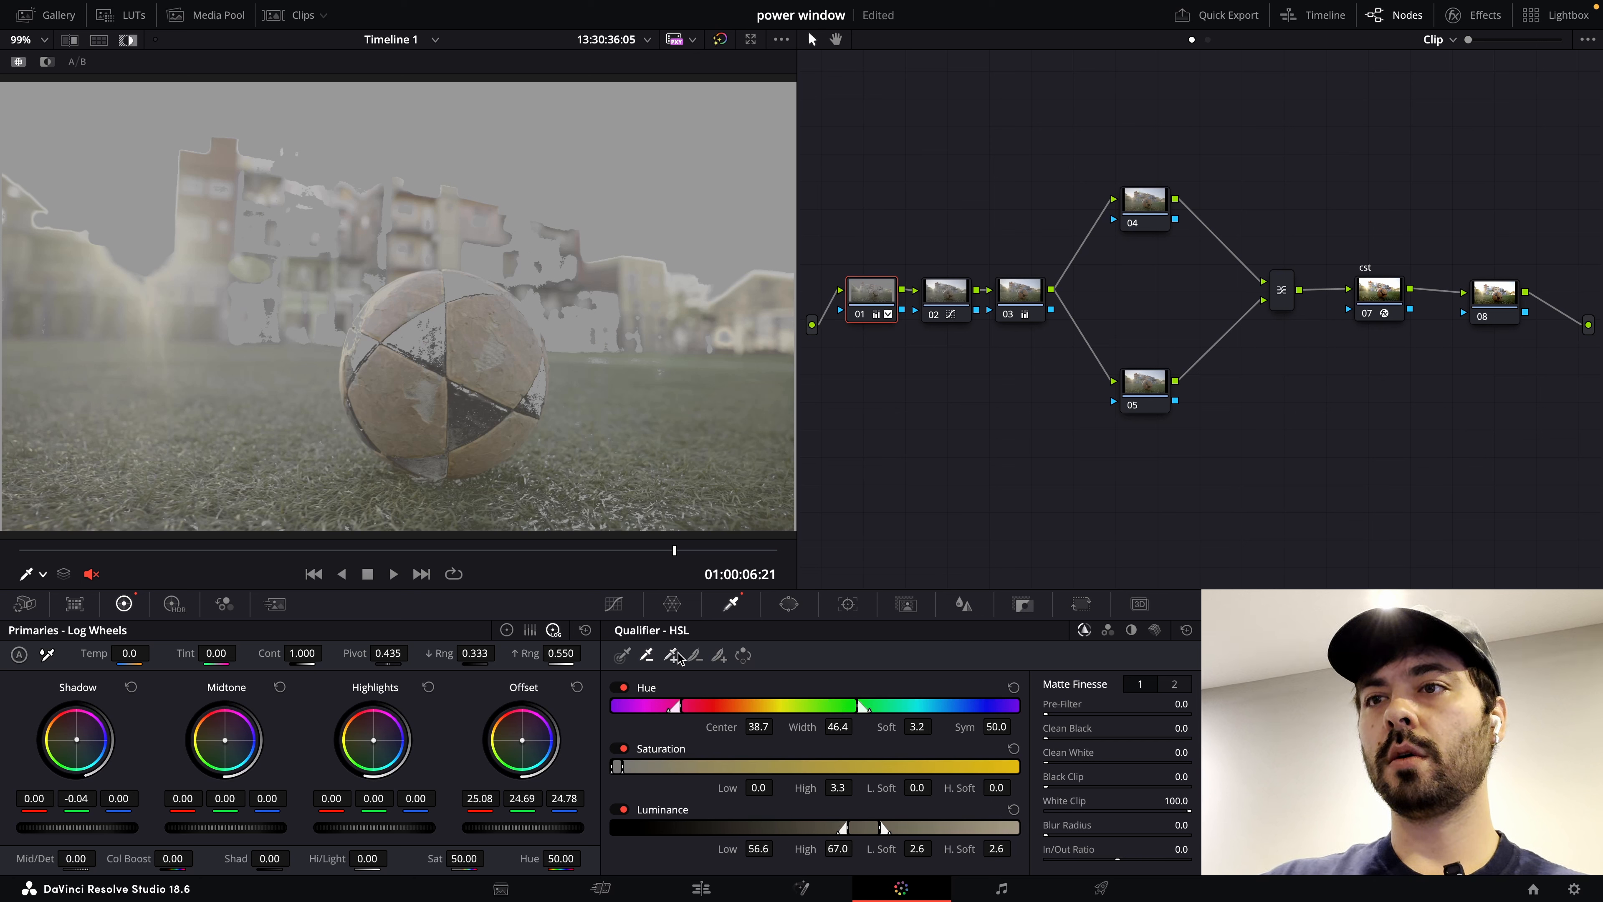
- Subtract softness from the key by sampling the upper part of the ball
left_click(718, 656)
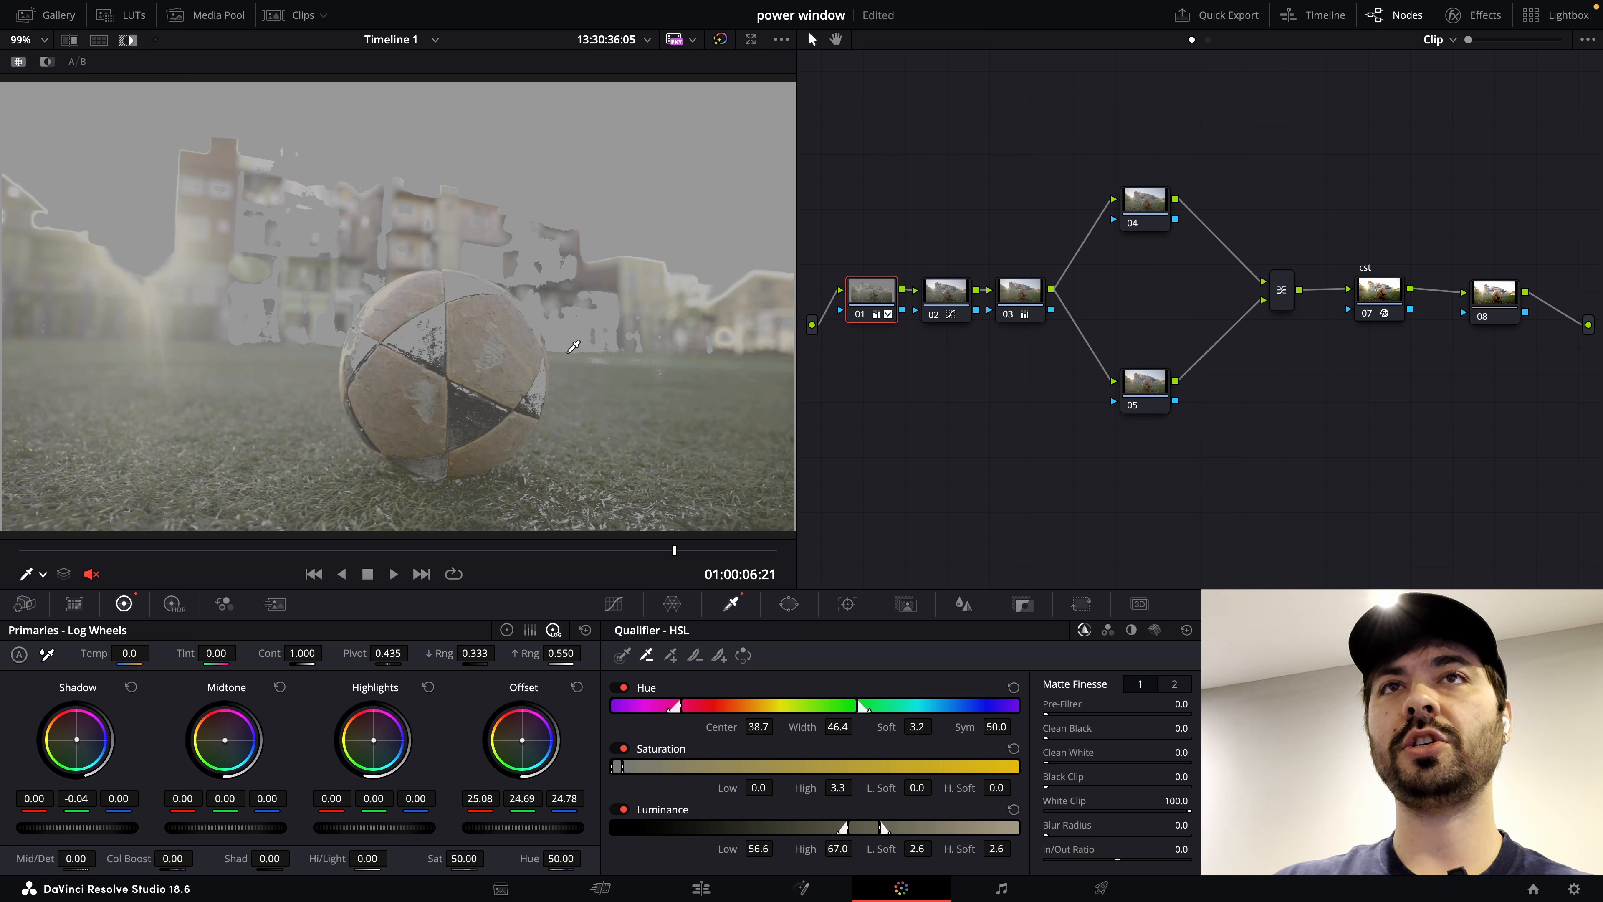
left_click(695, 657)
left_click(435, 342)
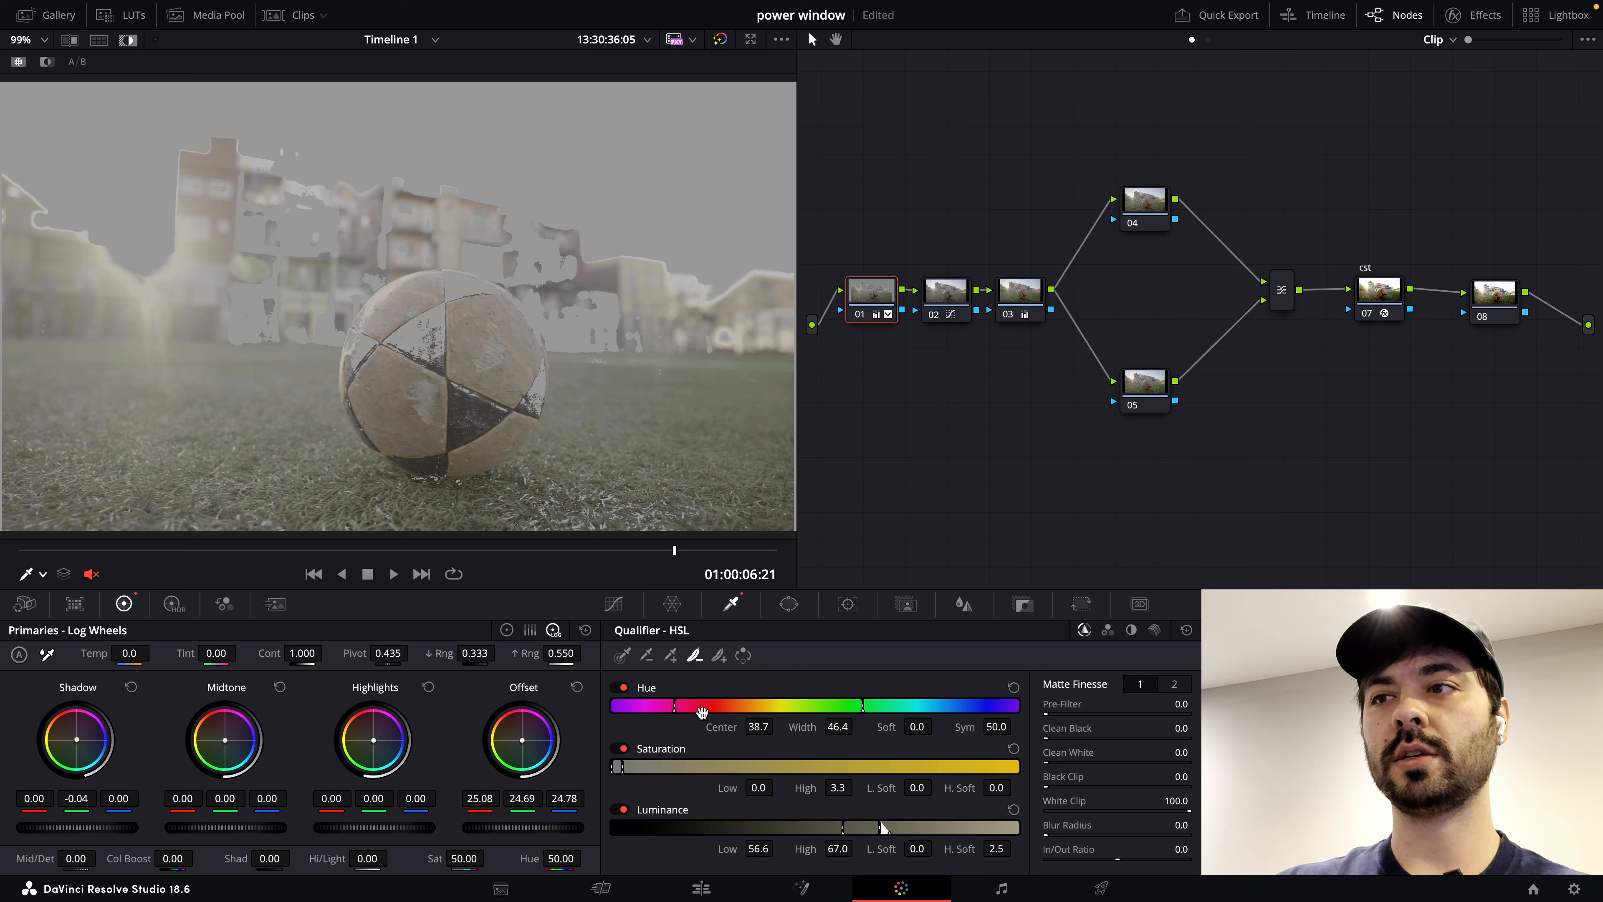
- Set the qualifier's hue softness to 5.0, center to 38.3 and width to 17.4
left_click_drag(916, 726, 953, 725)
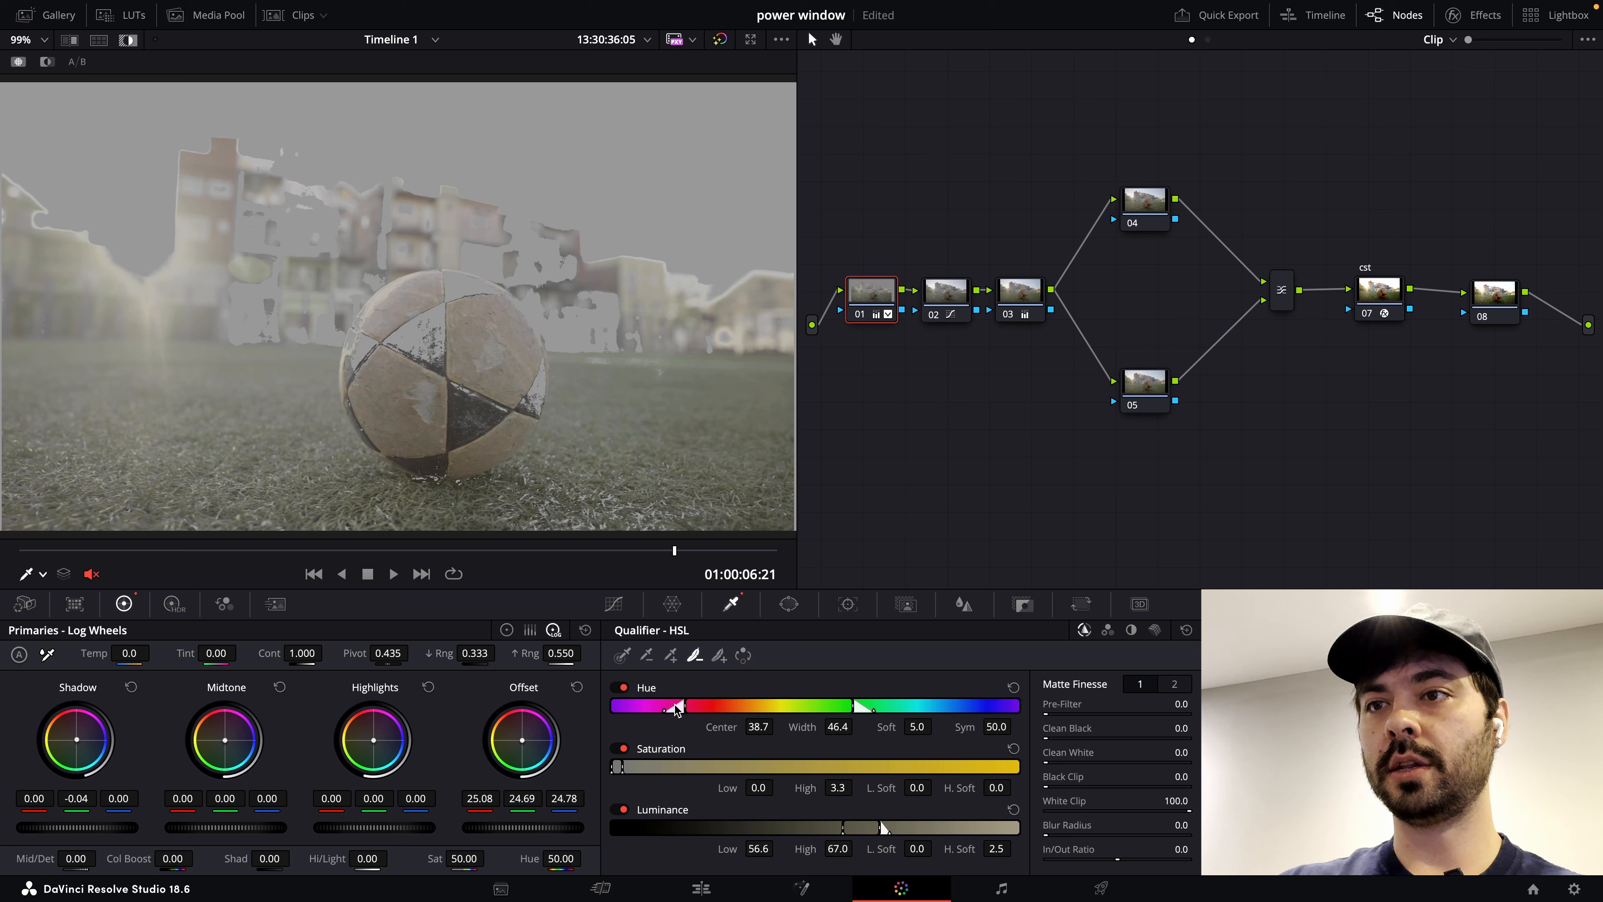
mouse_move(759, 727)
left_mouse_down()
mouse_move(793, 728)
mouse_move(744, 727)
mouse_move(783, 727)
left_mouse_up()
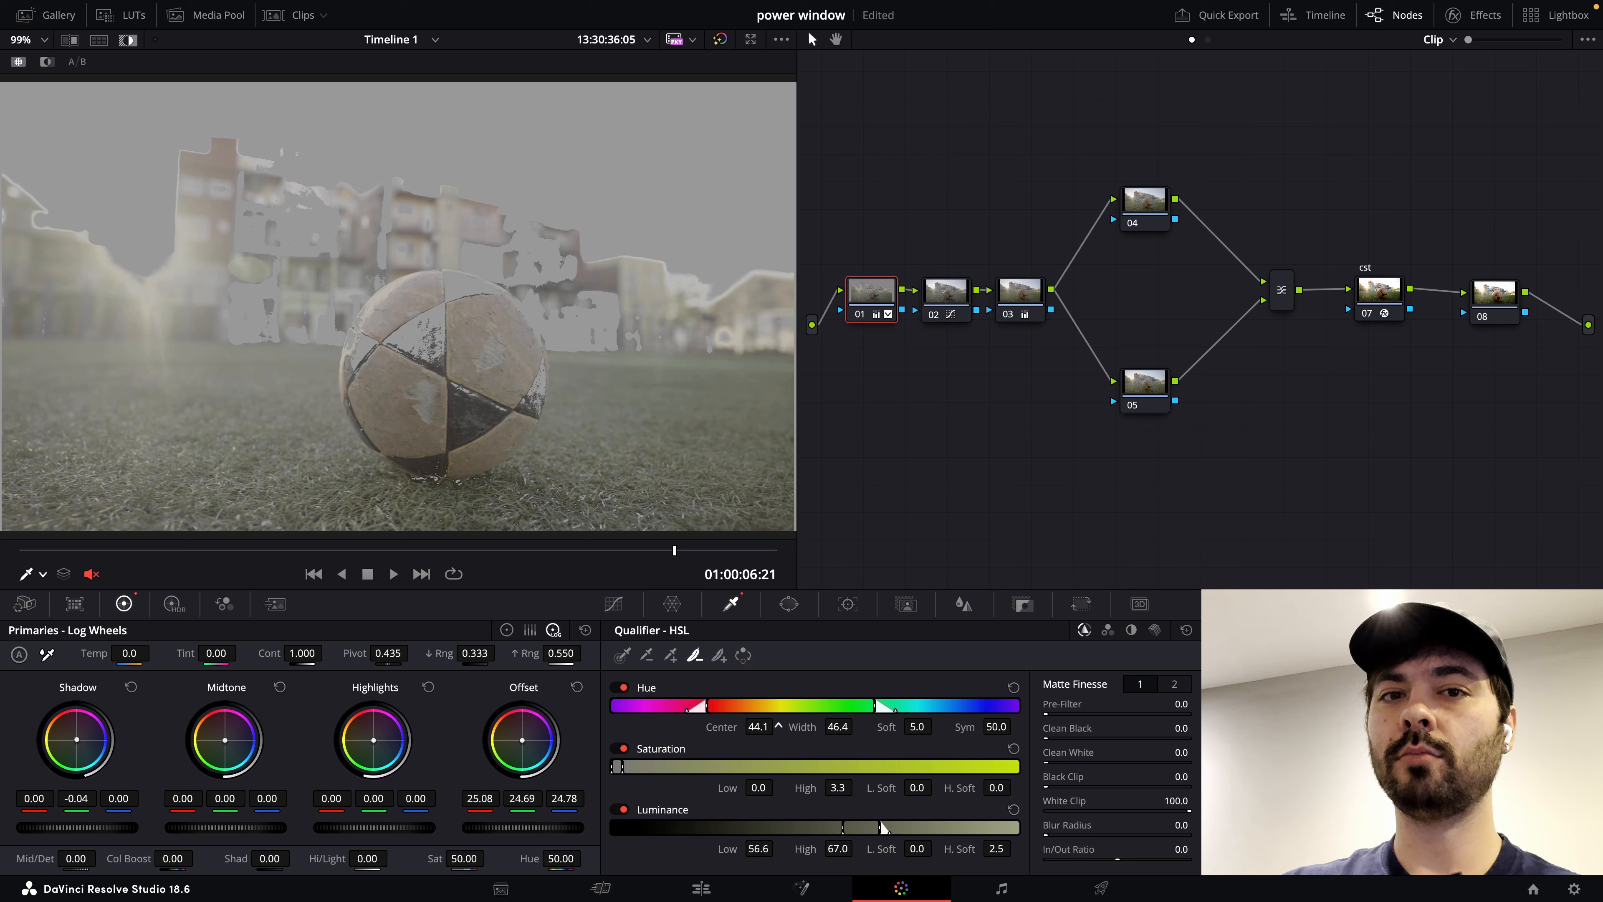
left_click_drag(783, 727, 748, 727)
left_click_drag(856, 727, 772, 707)
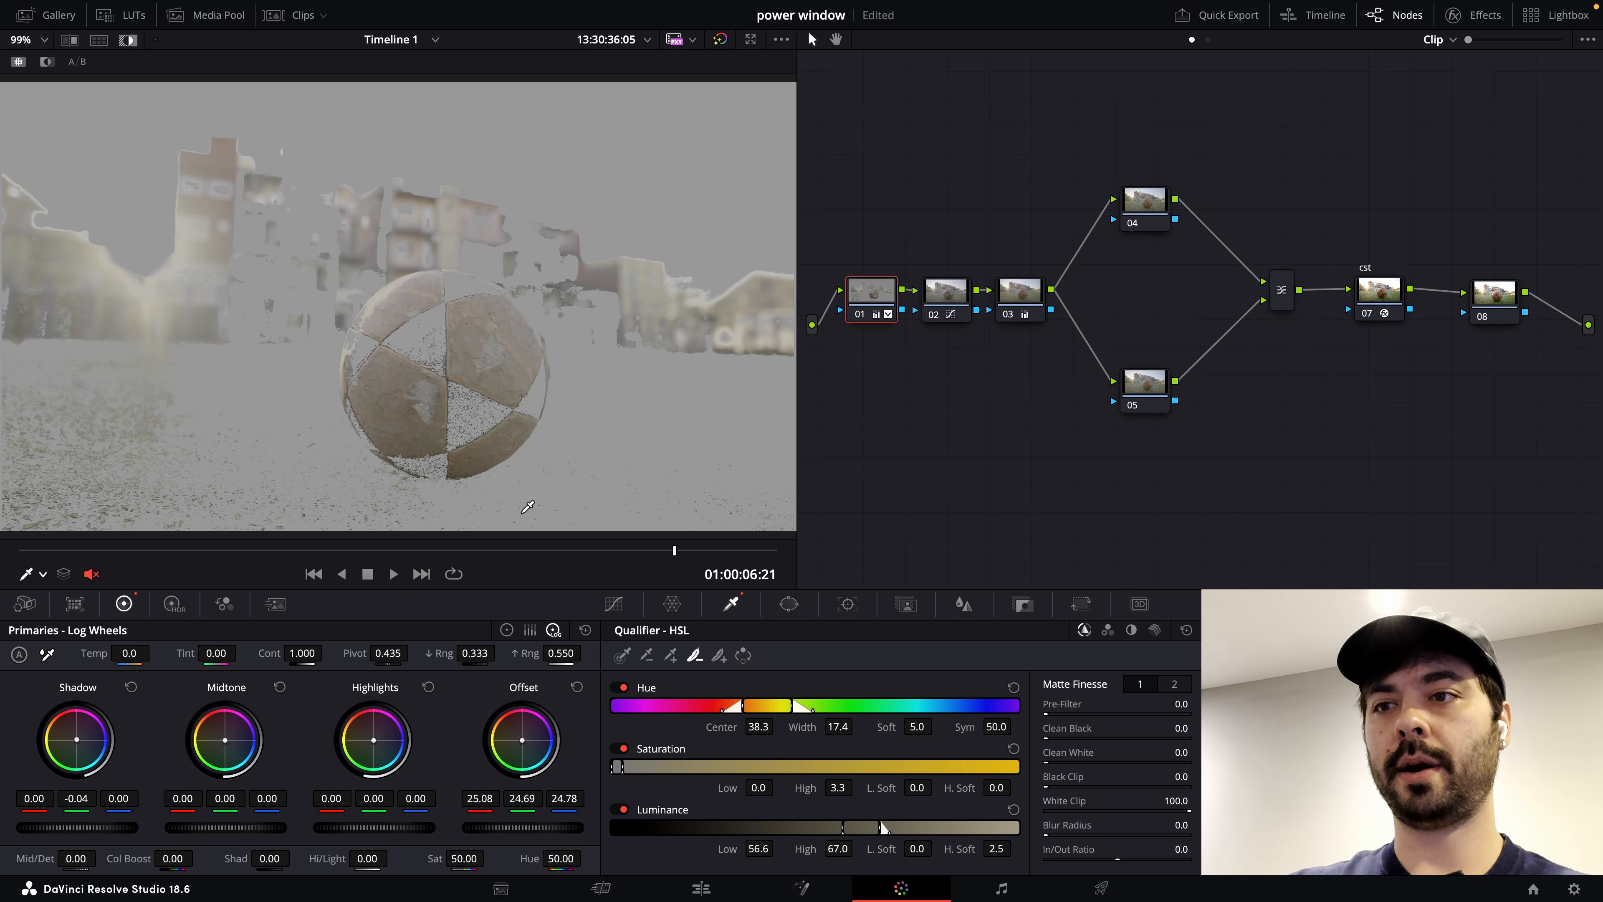
- Set the saturation range to 0.3–13.7 with low softness 2.1, and the luminance range to 57.4–67.8 with low softness 3.3
mouse_move(617, 765)
left_mouse_down()
mouse_move(662, 767)
mouse_move(638, 769)
left_mouse_up()
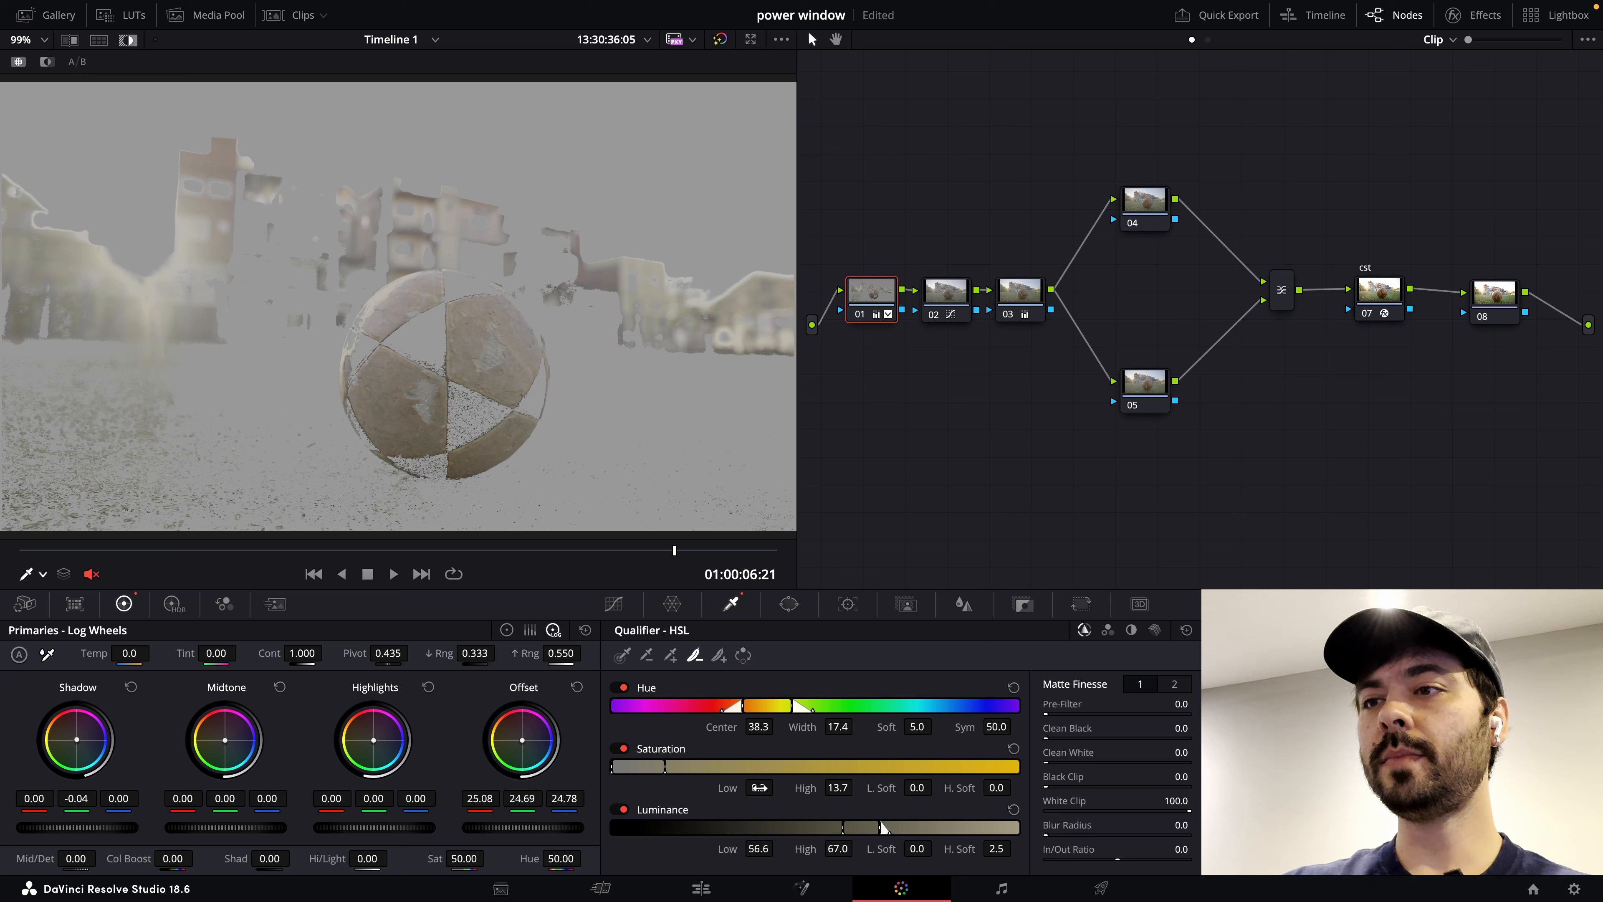
left_click_drag(918, 787, 936, 788)
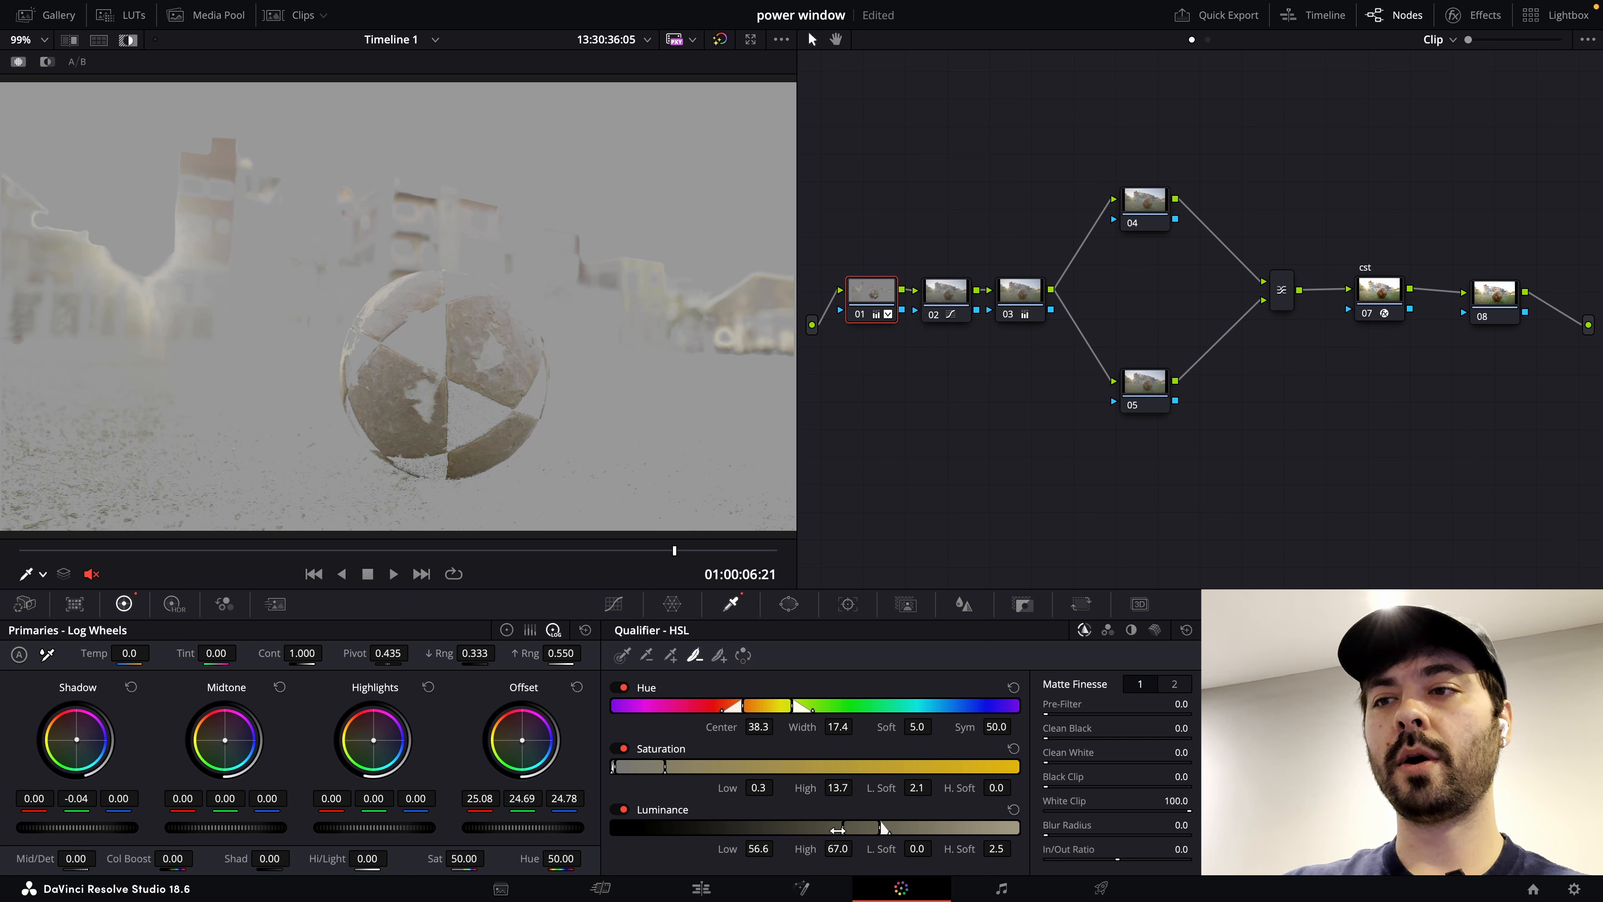
left_click_drag(839, 833, 864, 831)
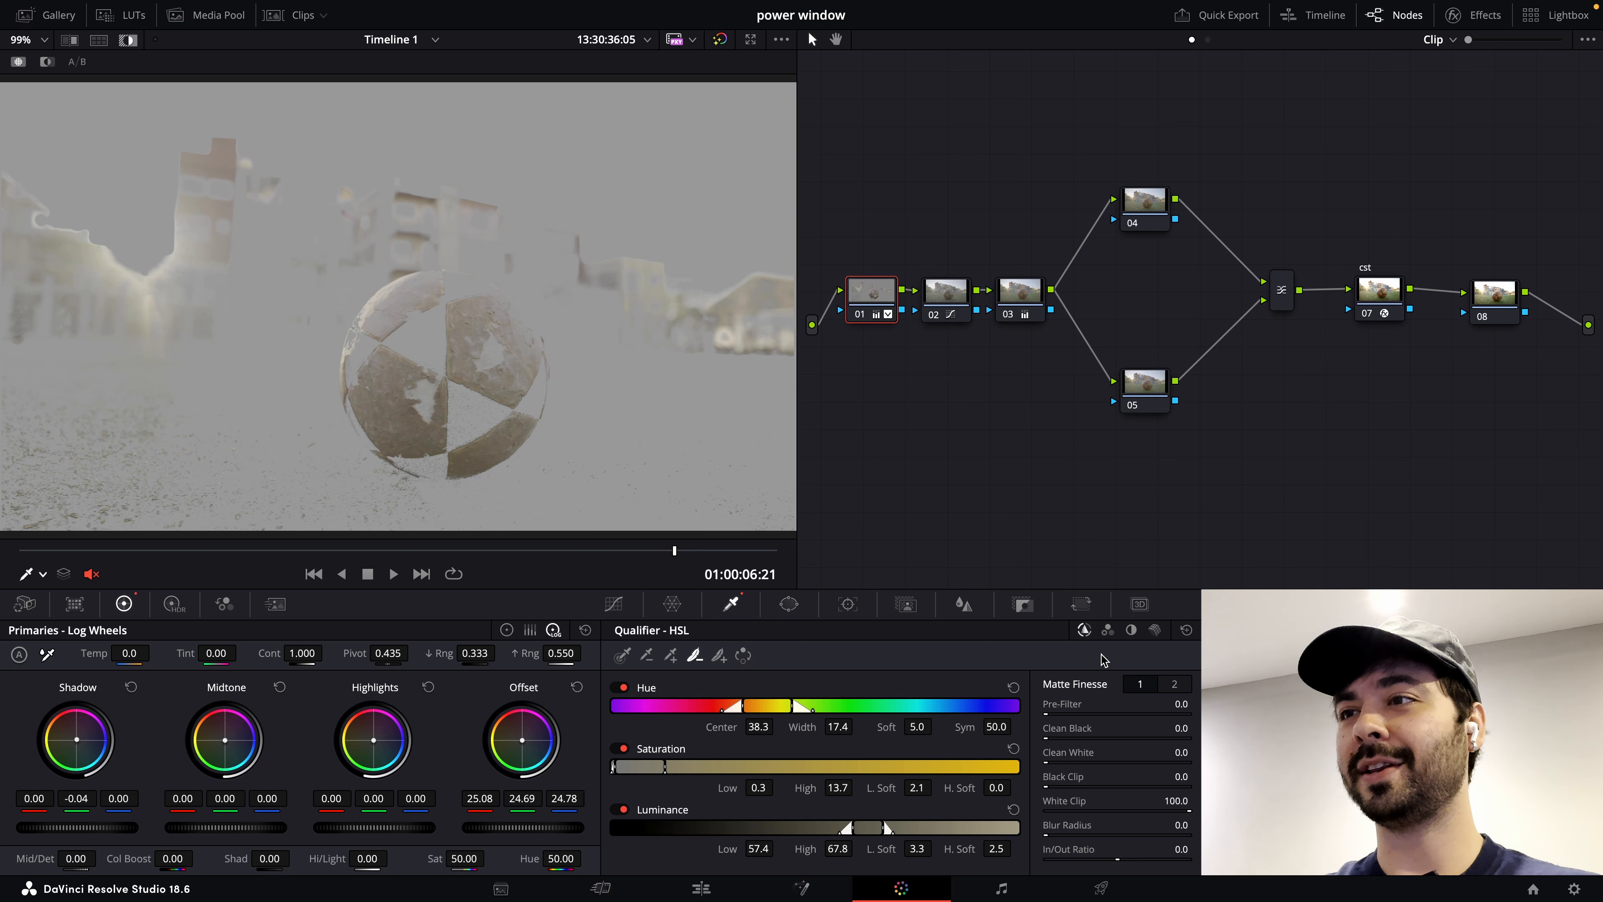
- Reset the qualifier on node 01 and turn off the selection highlight
left_click(1186, 630)
key("shift+h")
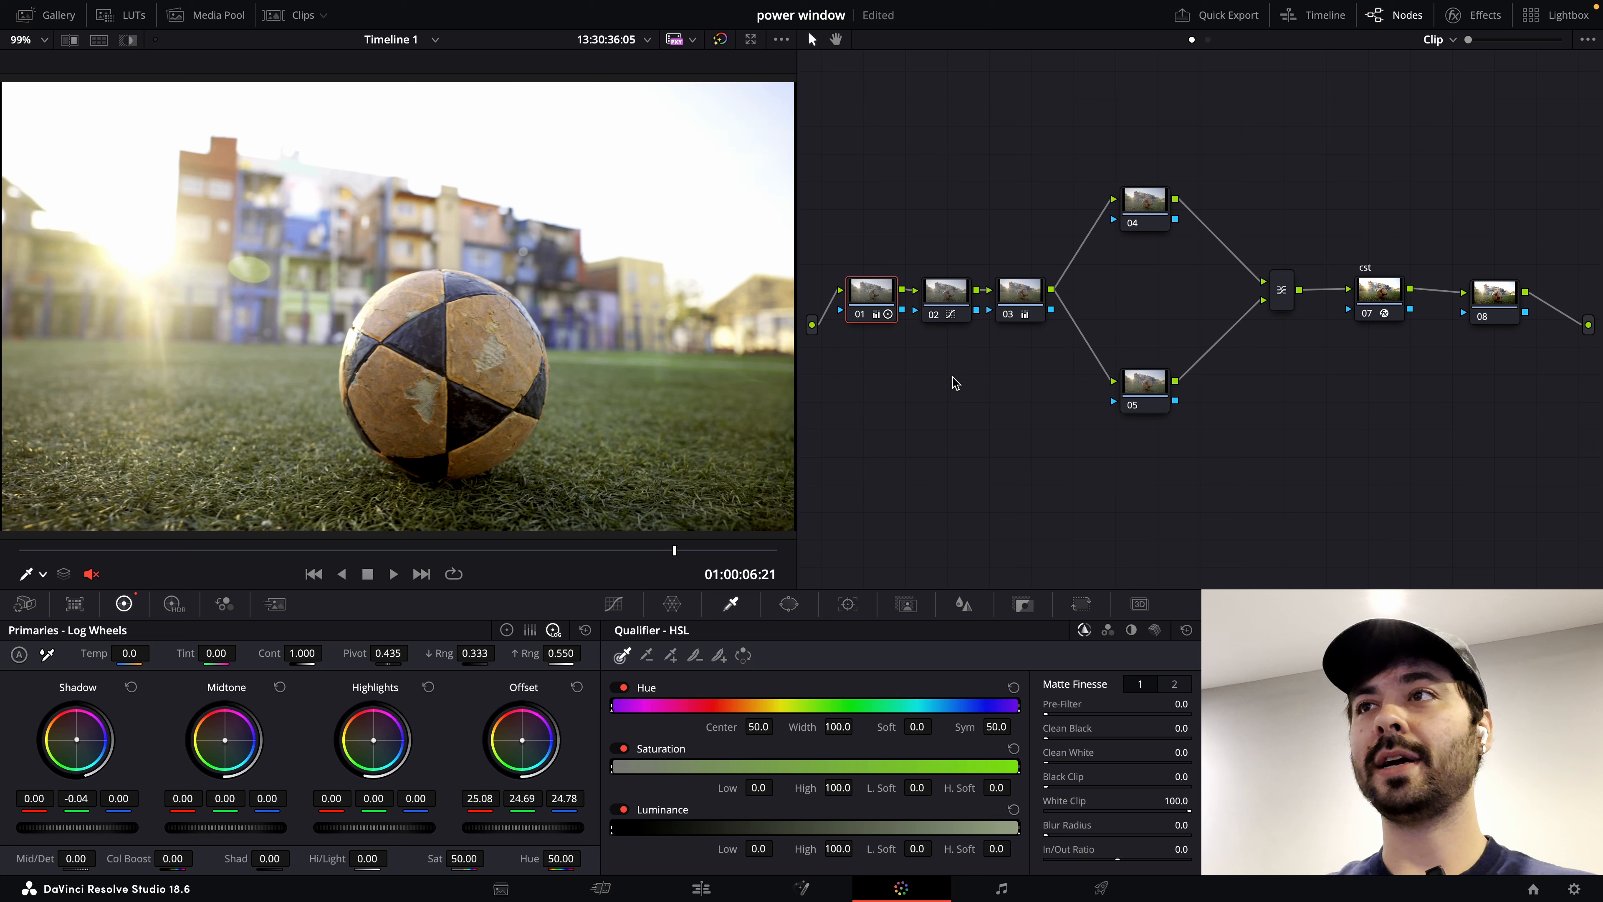
left_click_drag(894, 248, 1058, 346)
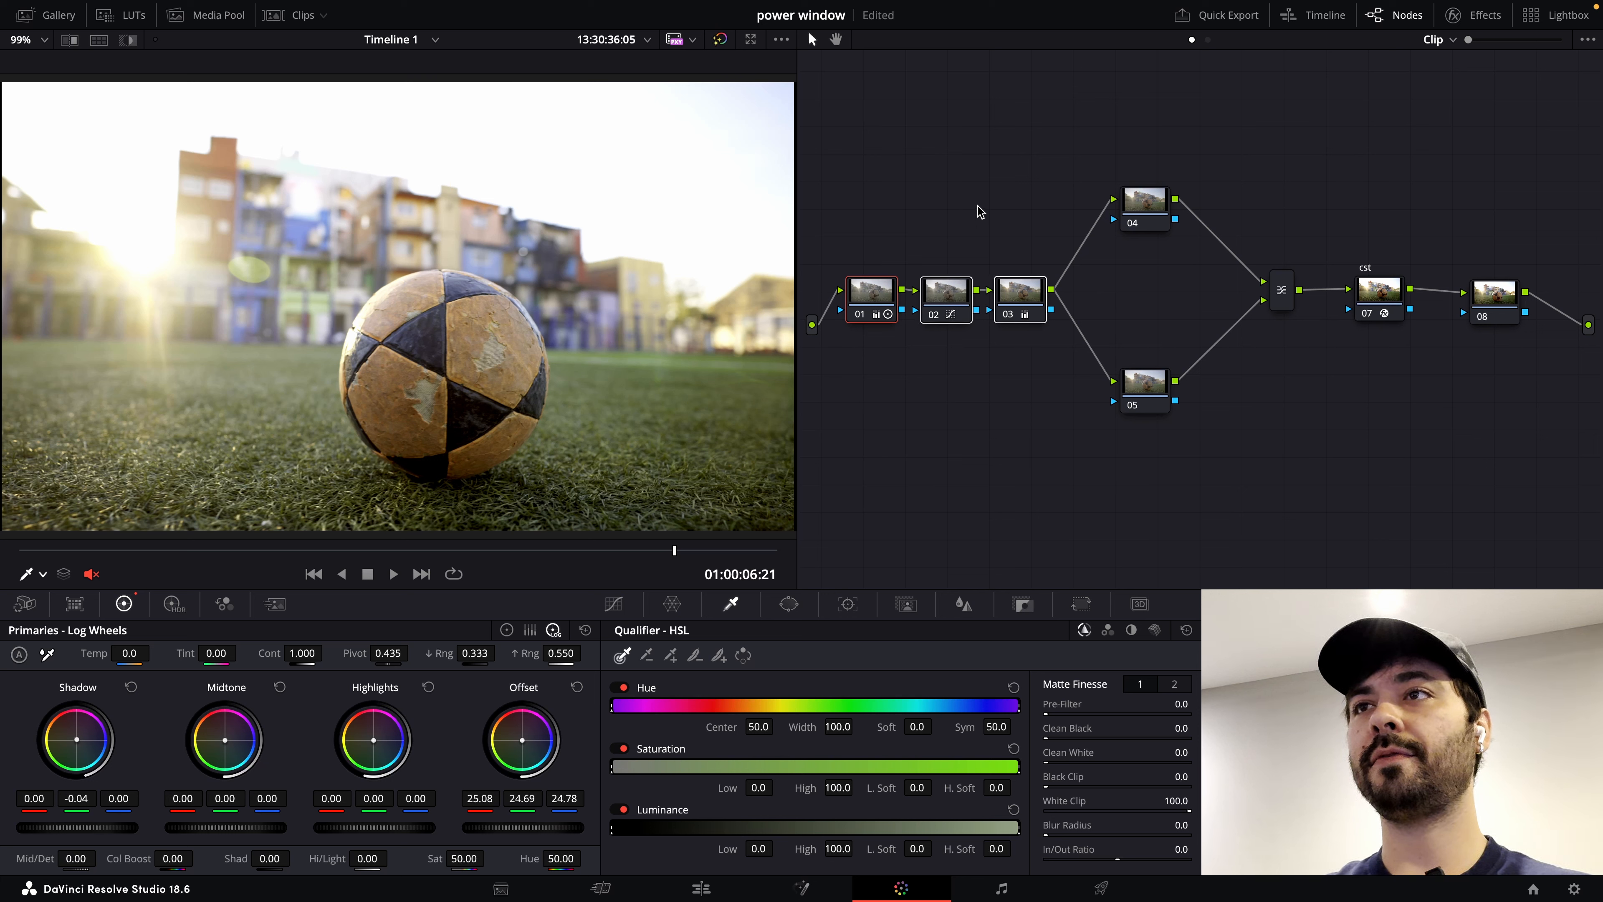
left_click(978, 204)
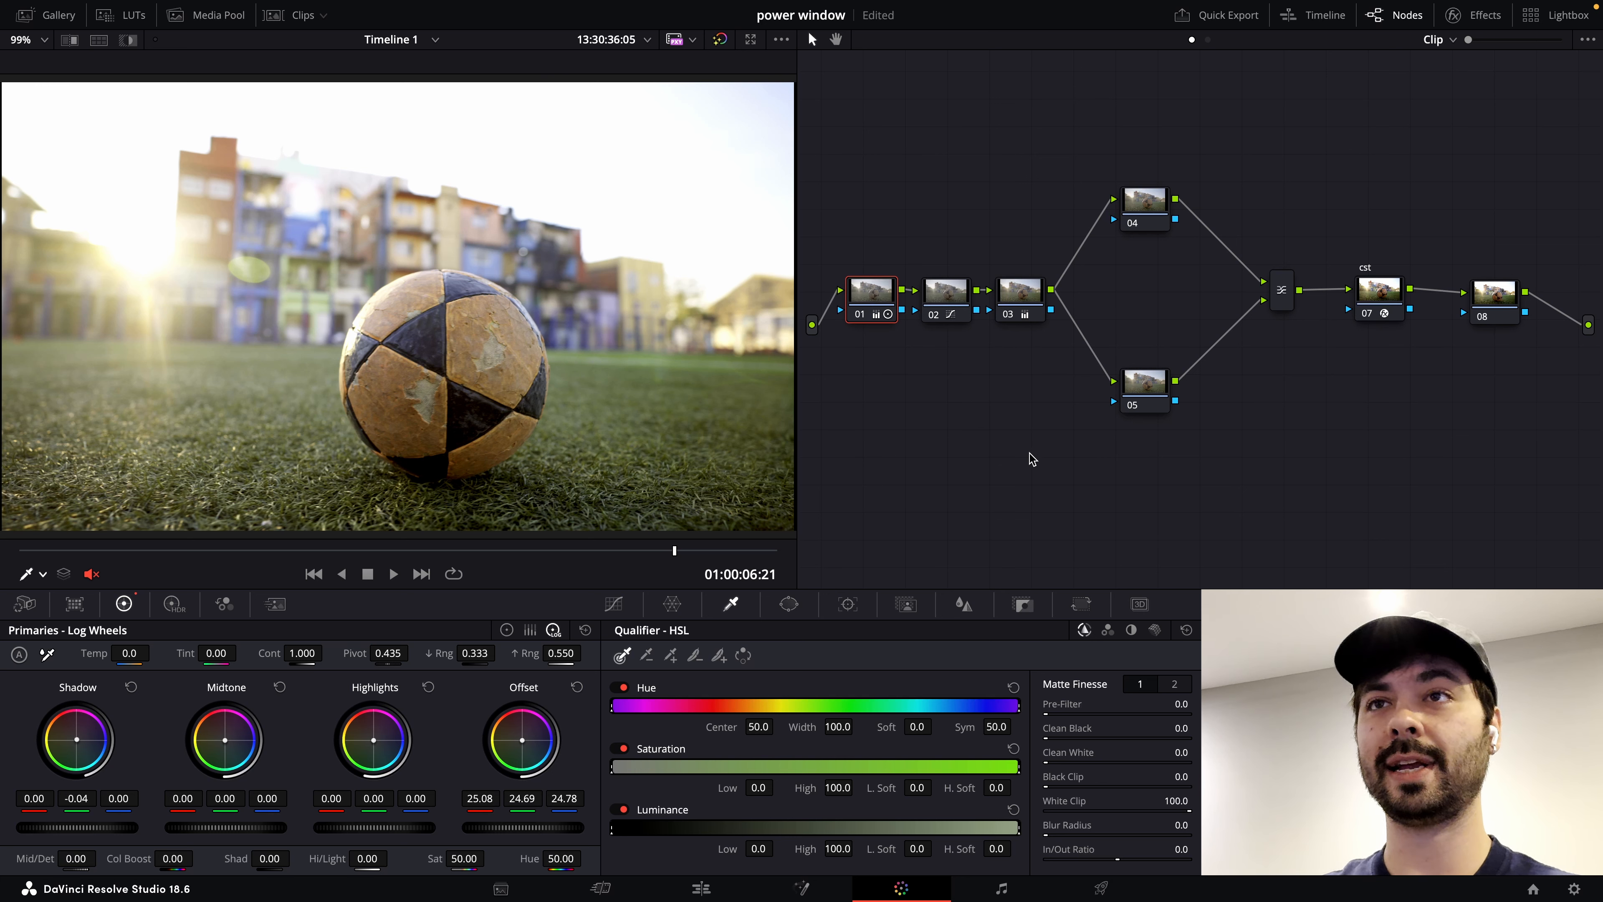
- Convert the layer mixer that joins nodes 04 and 05 into a parallel mixer
left_click_drag(1139, 404, 1149, 401)
right_click(1279, 292)
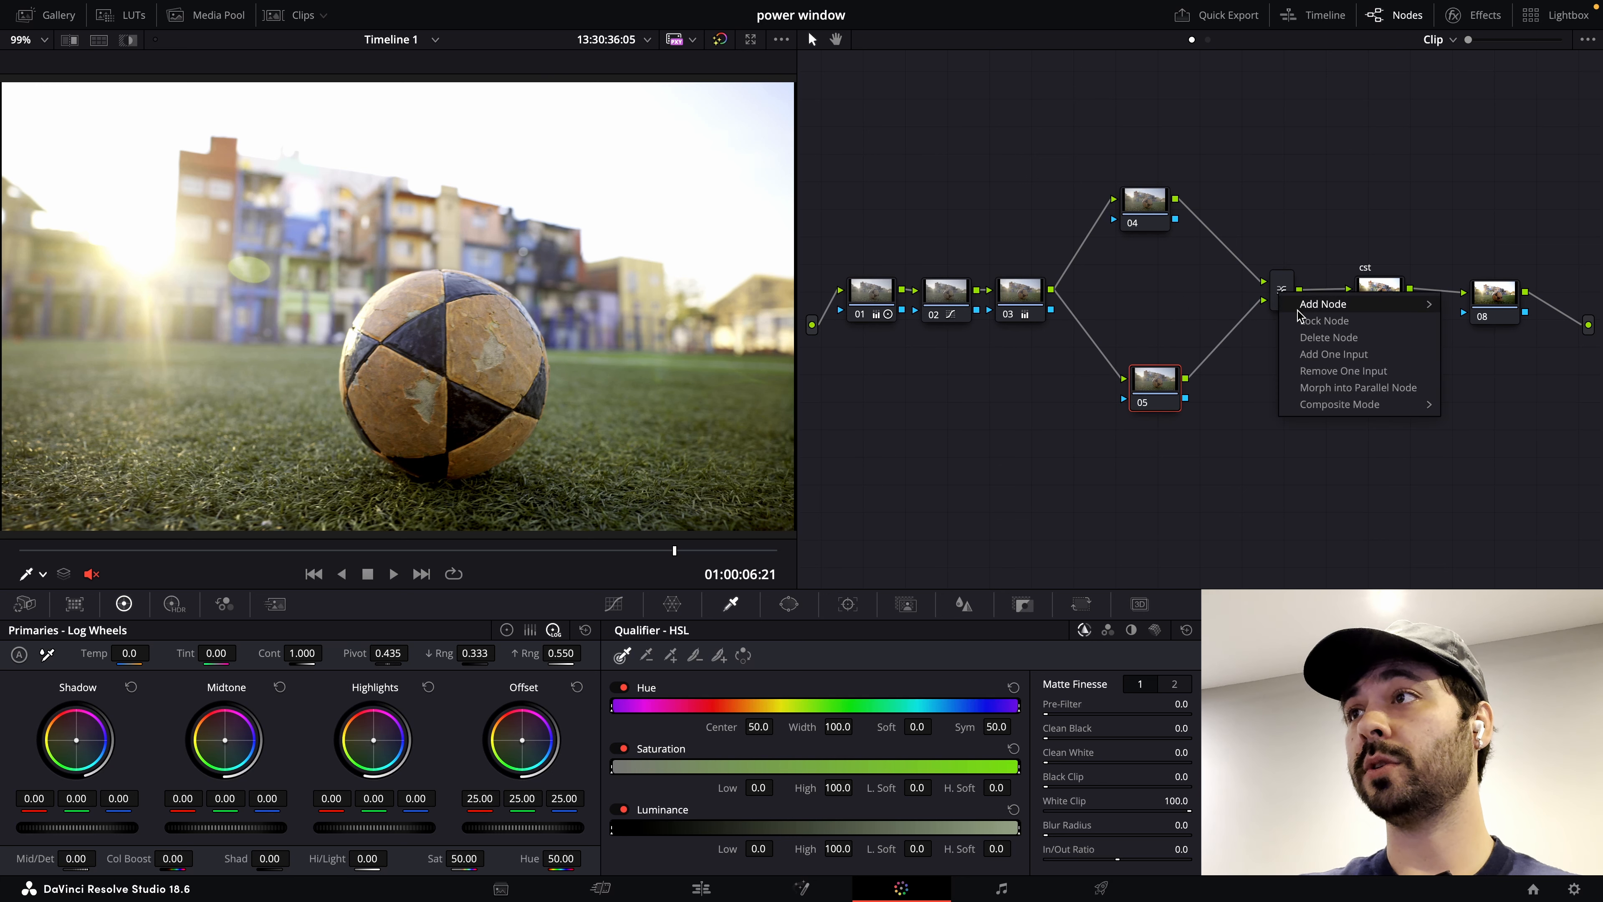
left_click(1373, 388)
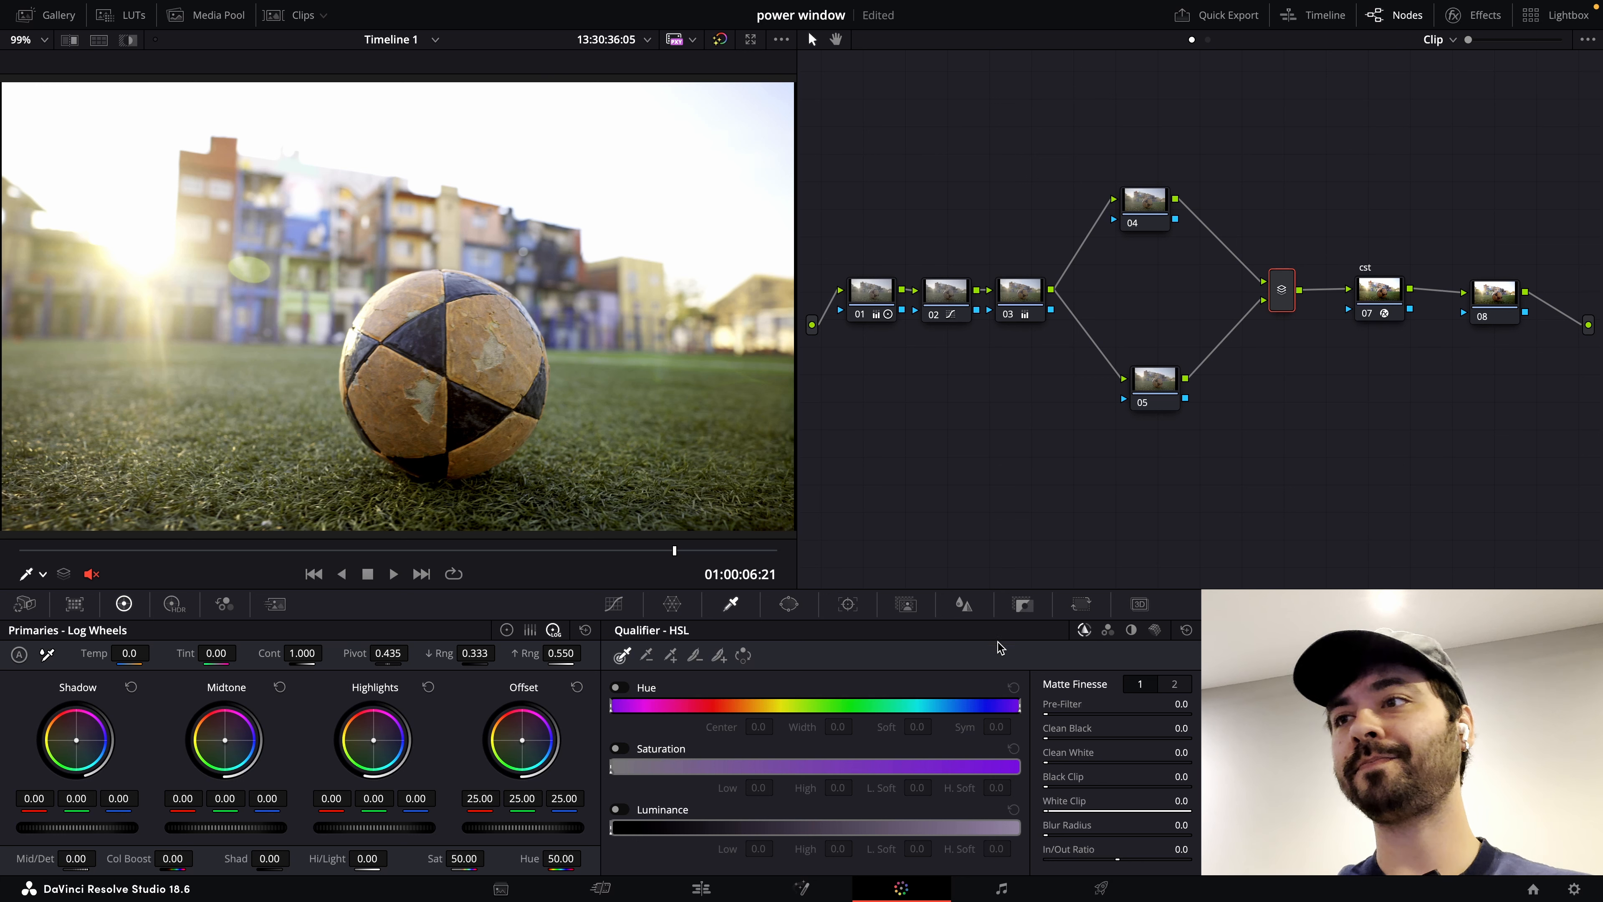
- Disable hue and saturation in node 05's HSL qualifier so it keys on luminance only, comparing it with LUM mode
left_click(1155, 386)
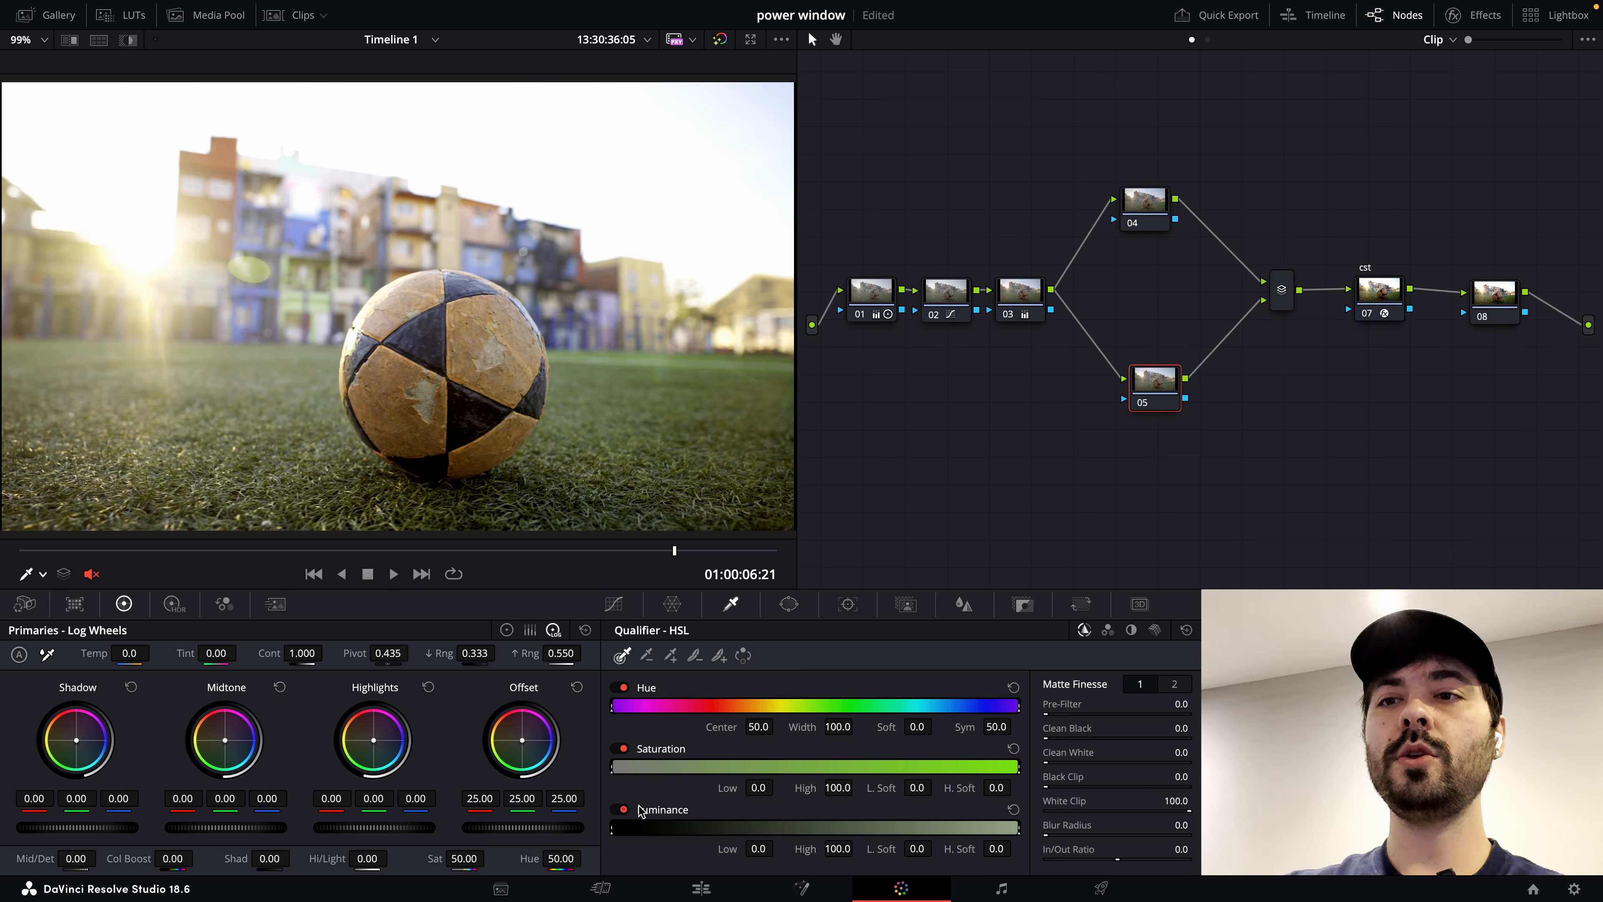
left_click(620, 687)
left_click(620, 748)
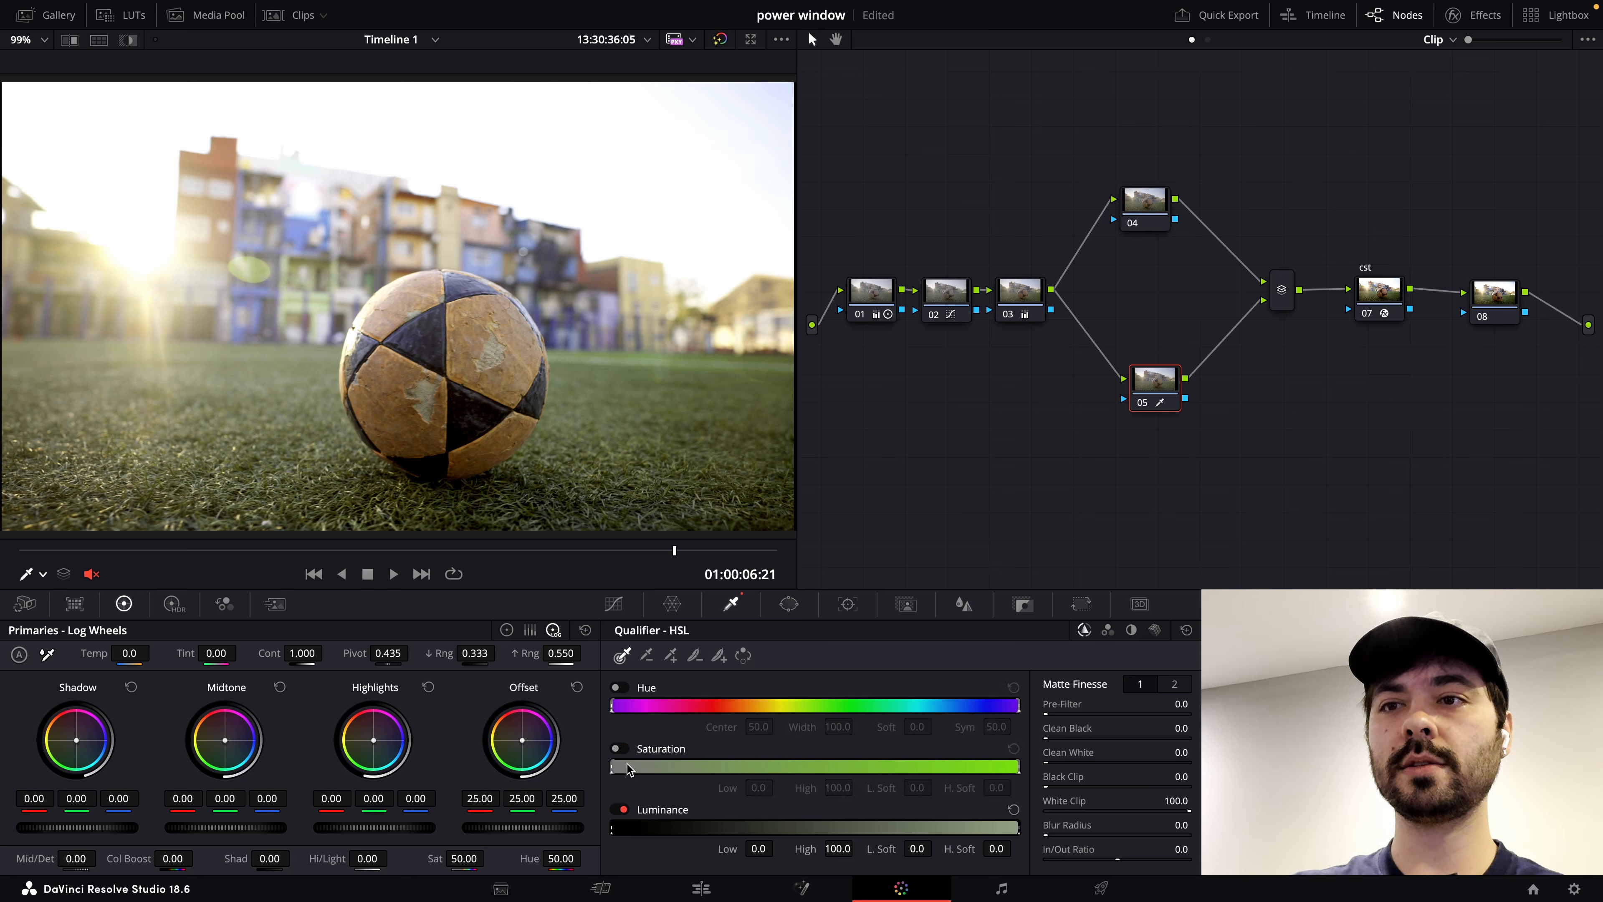
left_click(1130, 632)
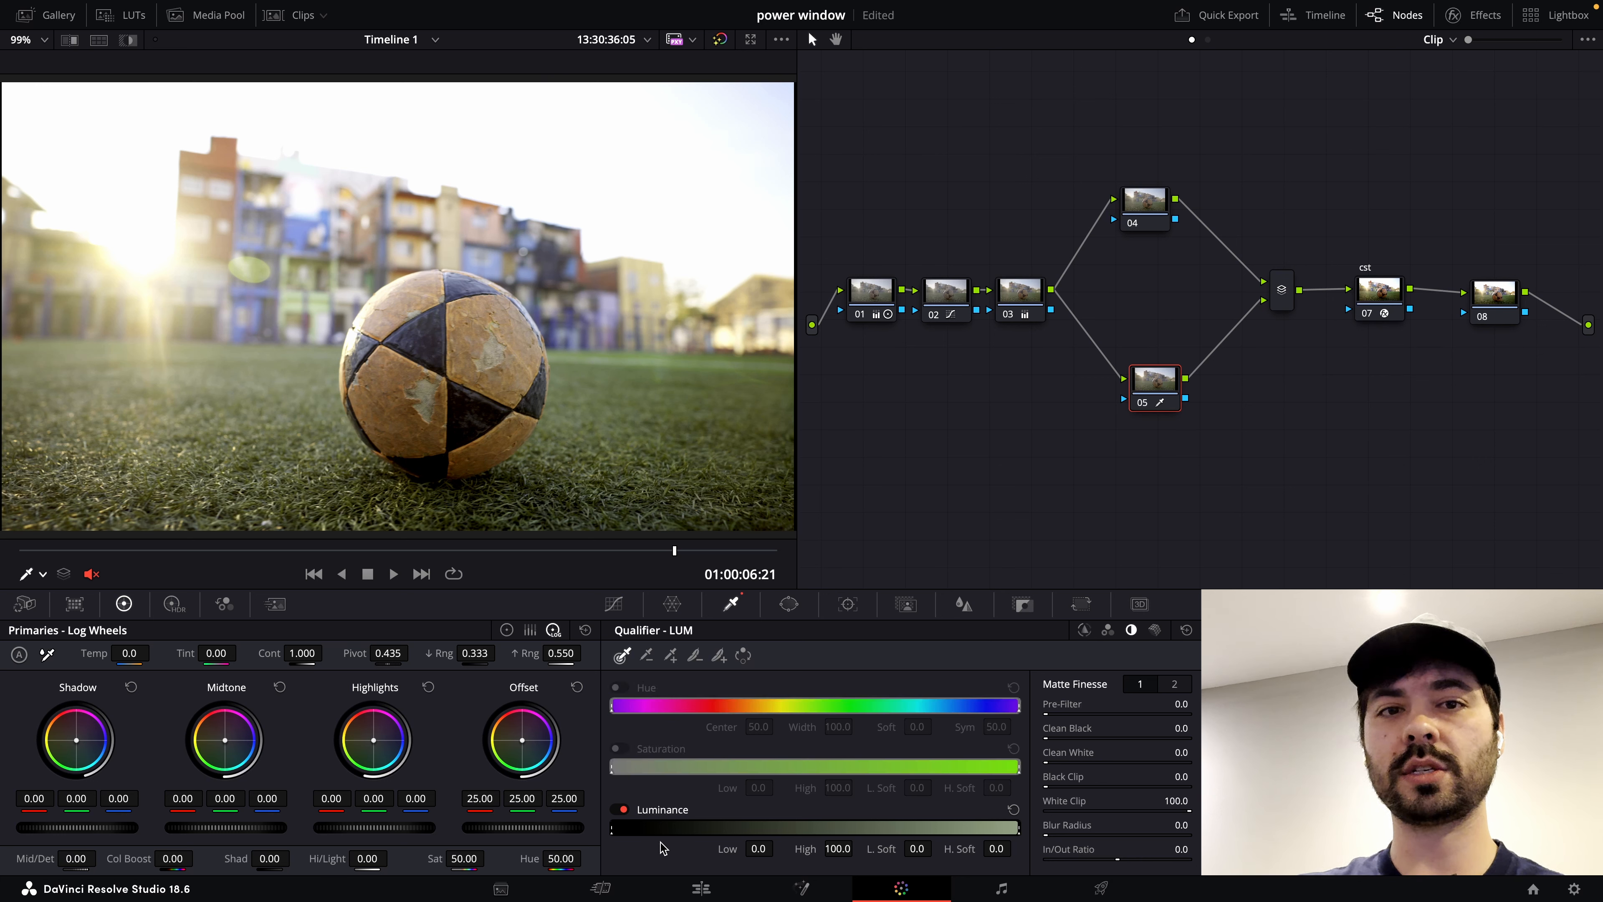
left_click(1083, 630)
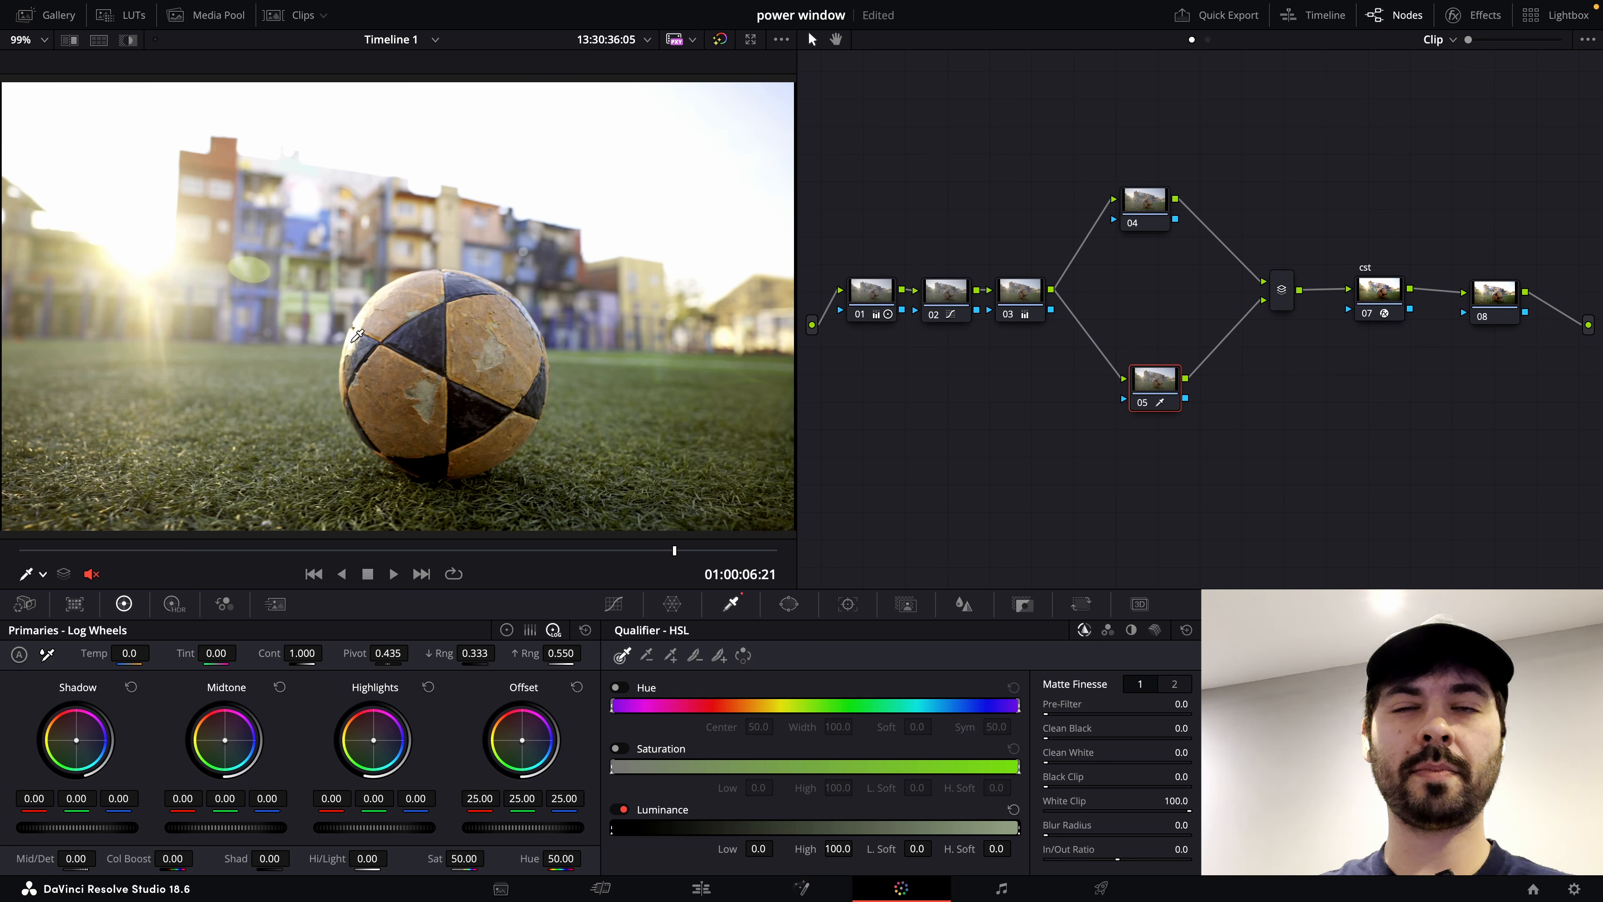
- Highlight node 05's key and set its luminance range to low 65.6 and high 78.1
left_click(131, 41)
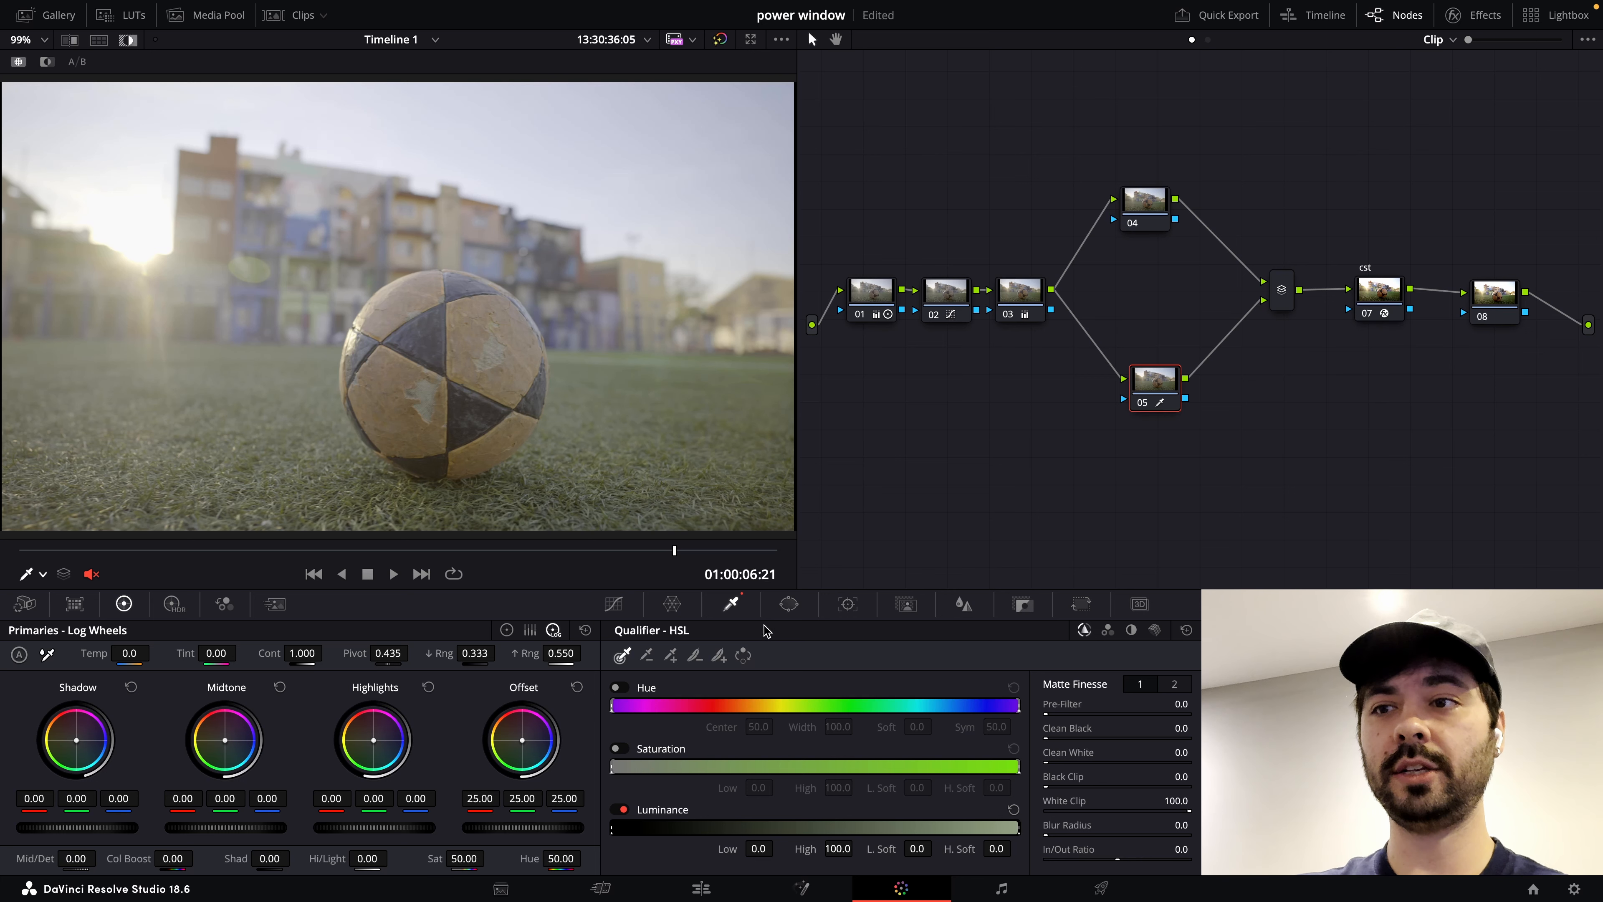
left_click_drag(613, 828, 812, 827)
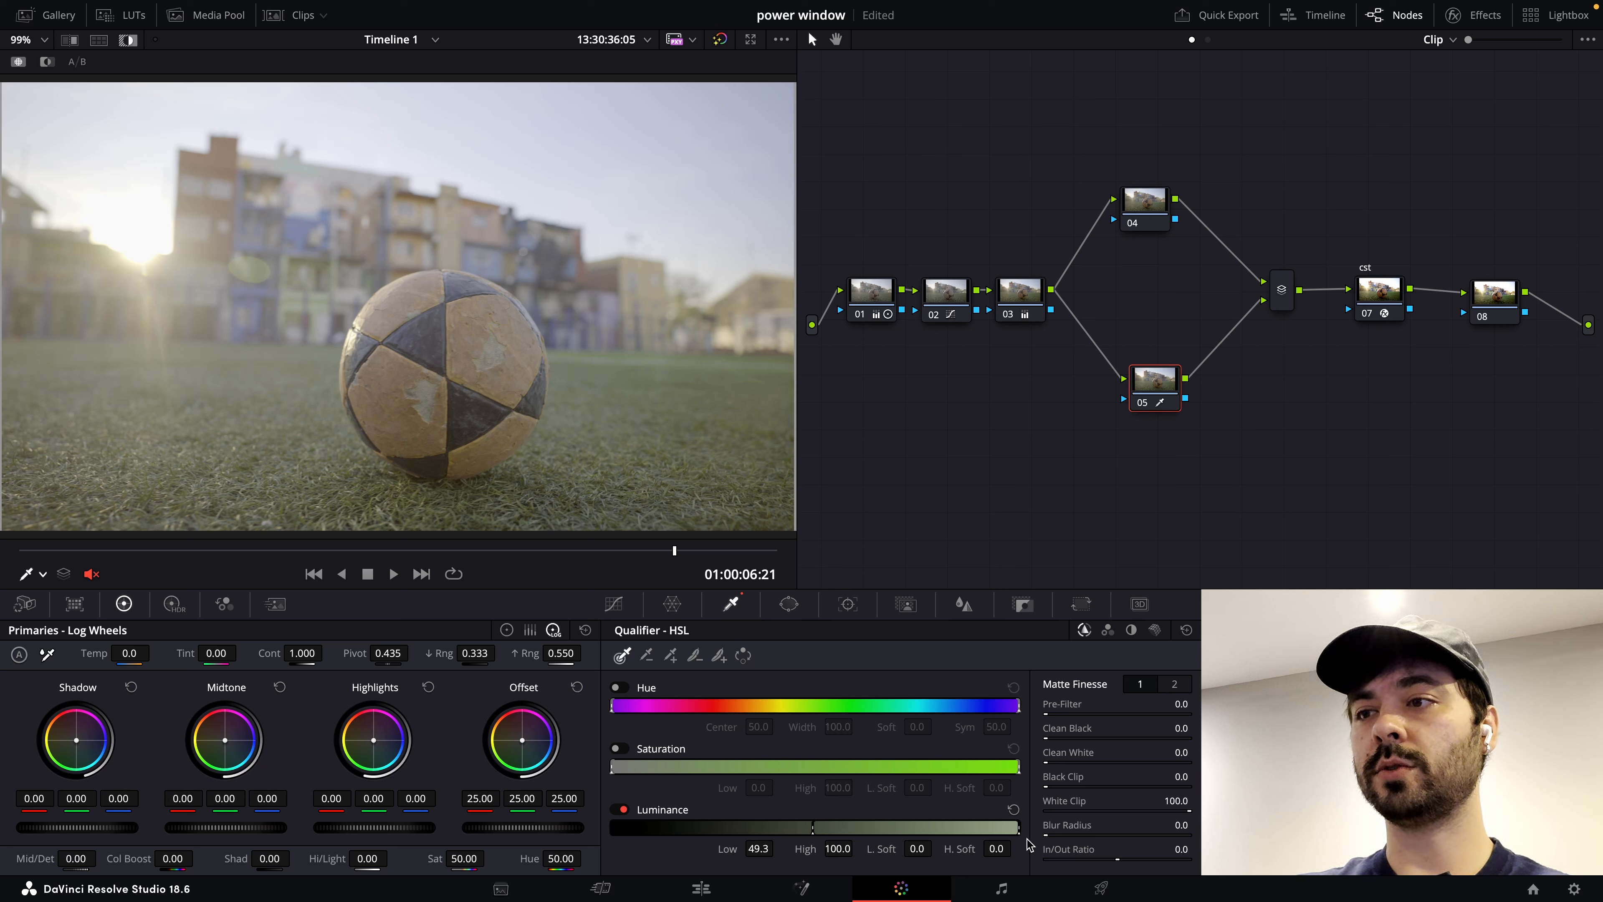
left_click_drag(1019, 827, 912, 827)
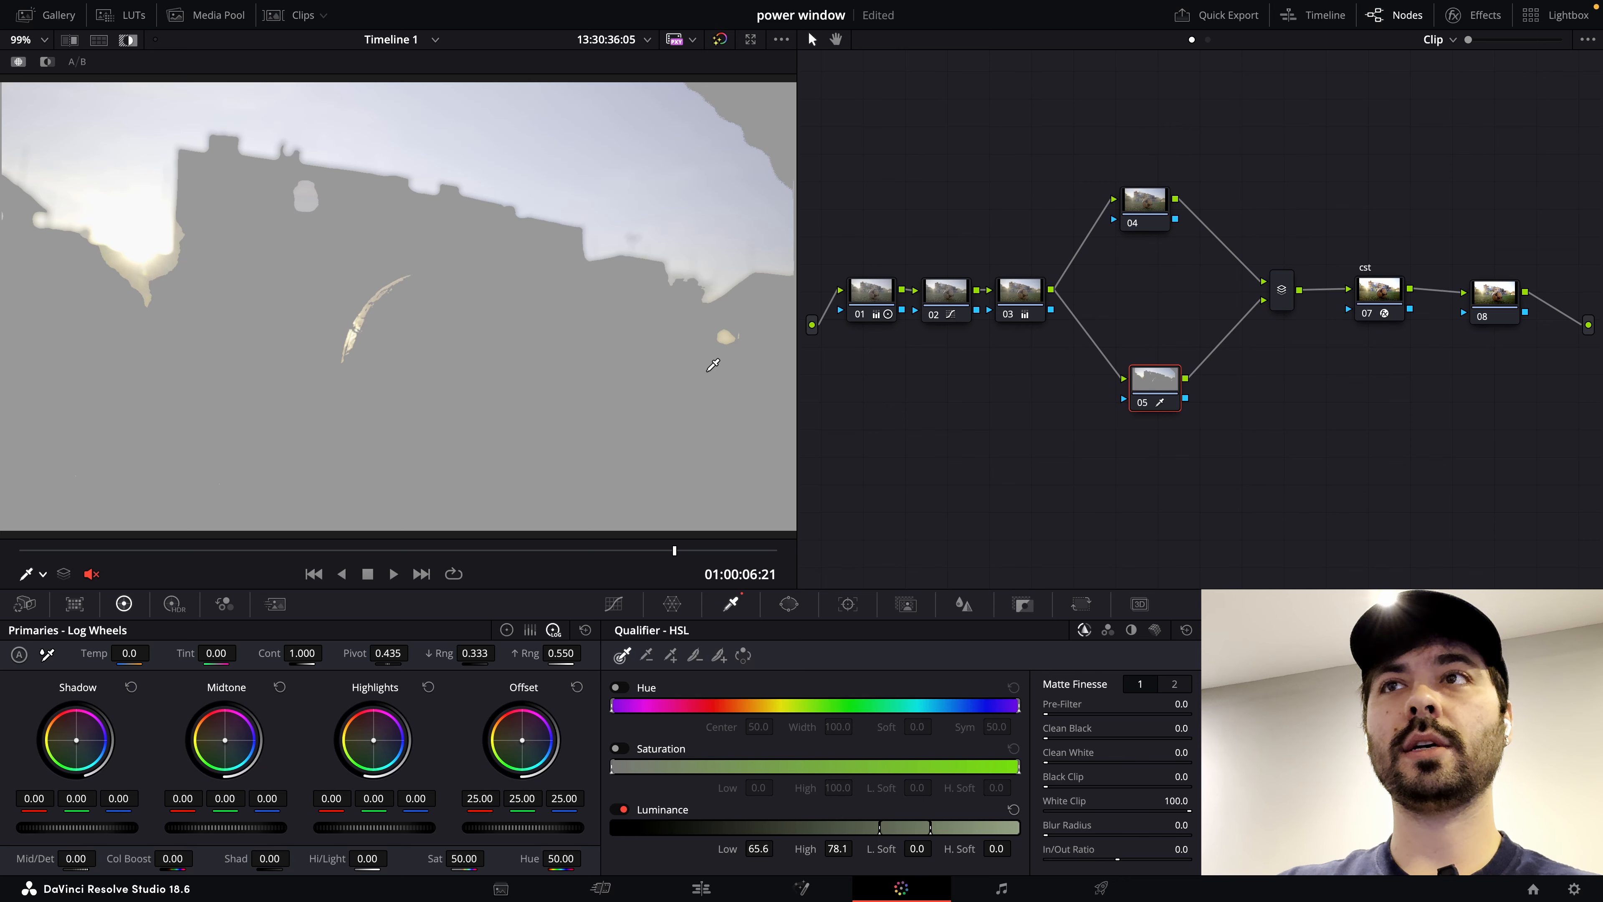
- Draw a closed curve window on node 05 around the bright rim of the ball's upper-left edge and track it through the clip
left_click(789, 605)
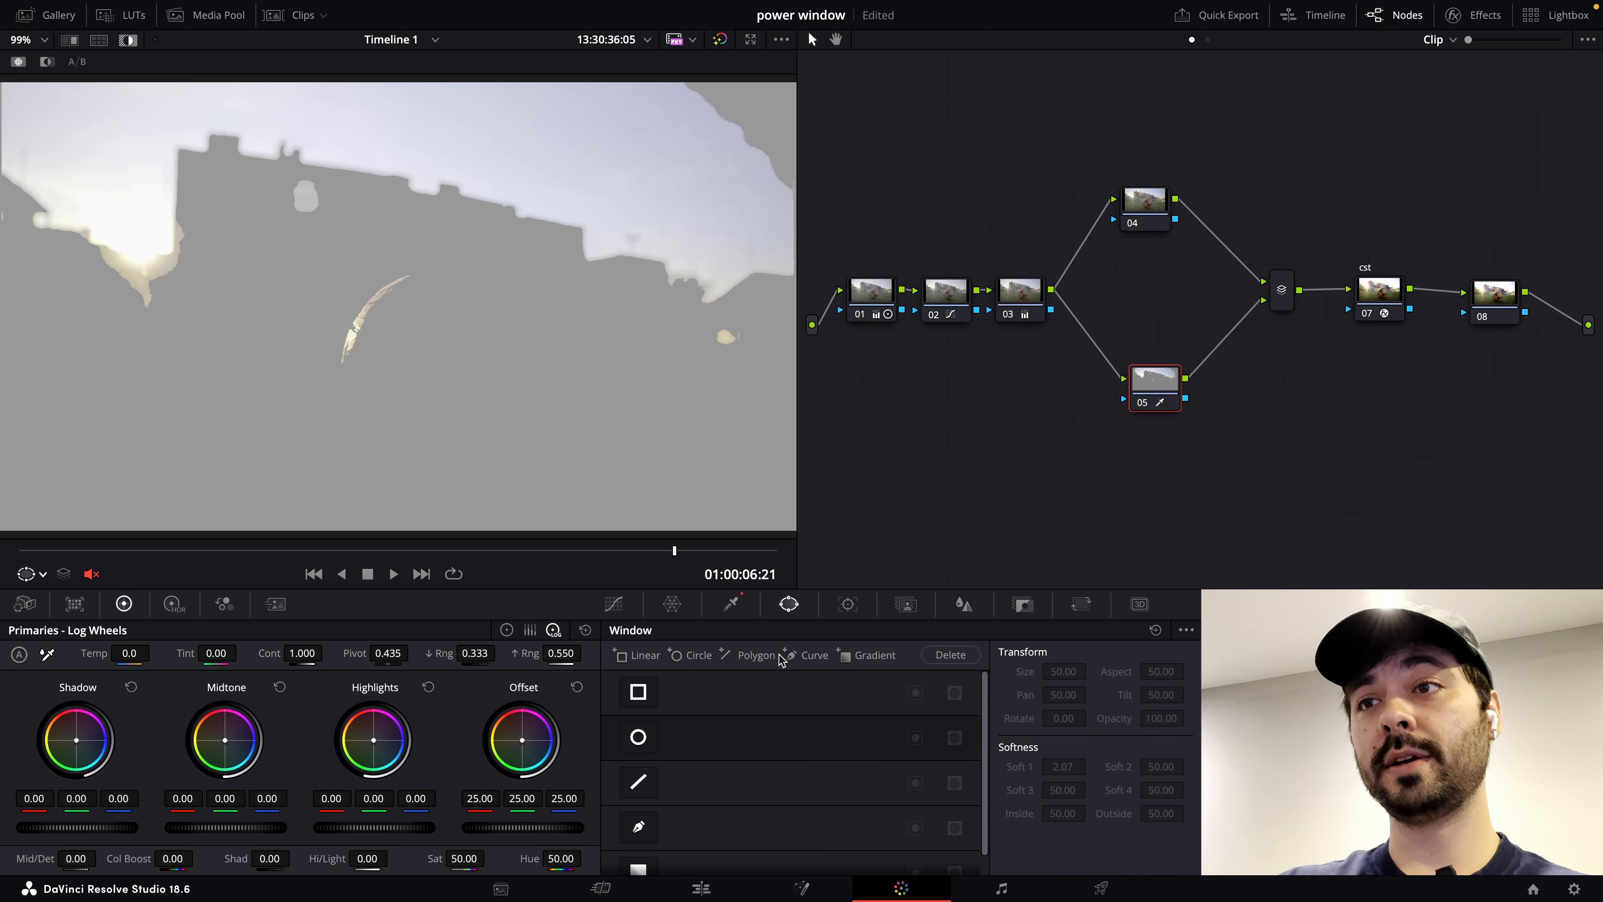
left_click(805, 657)
left_click(380, 369)
left_click(325, 415)
left_click(312, 371)
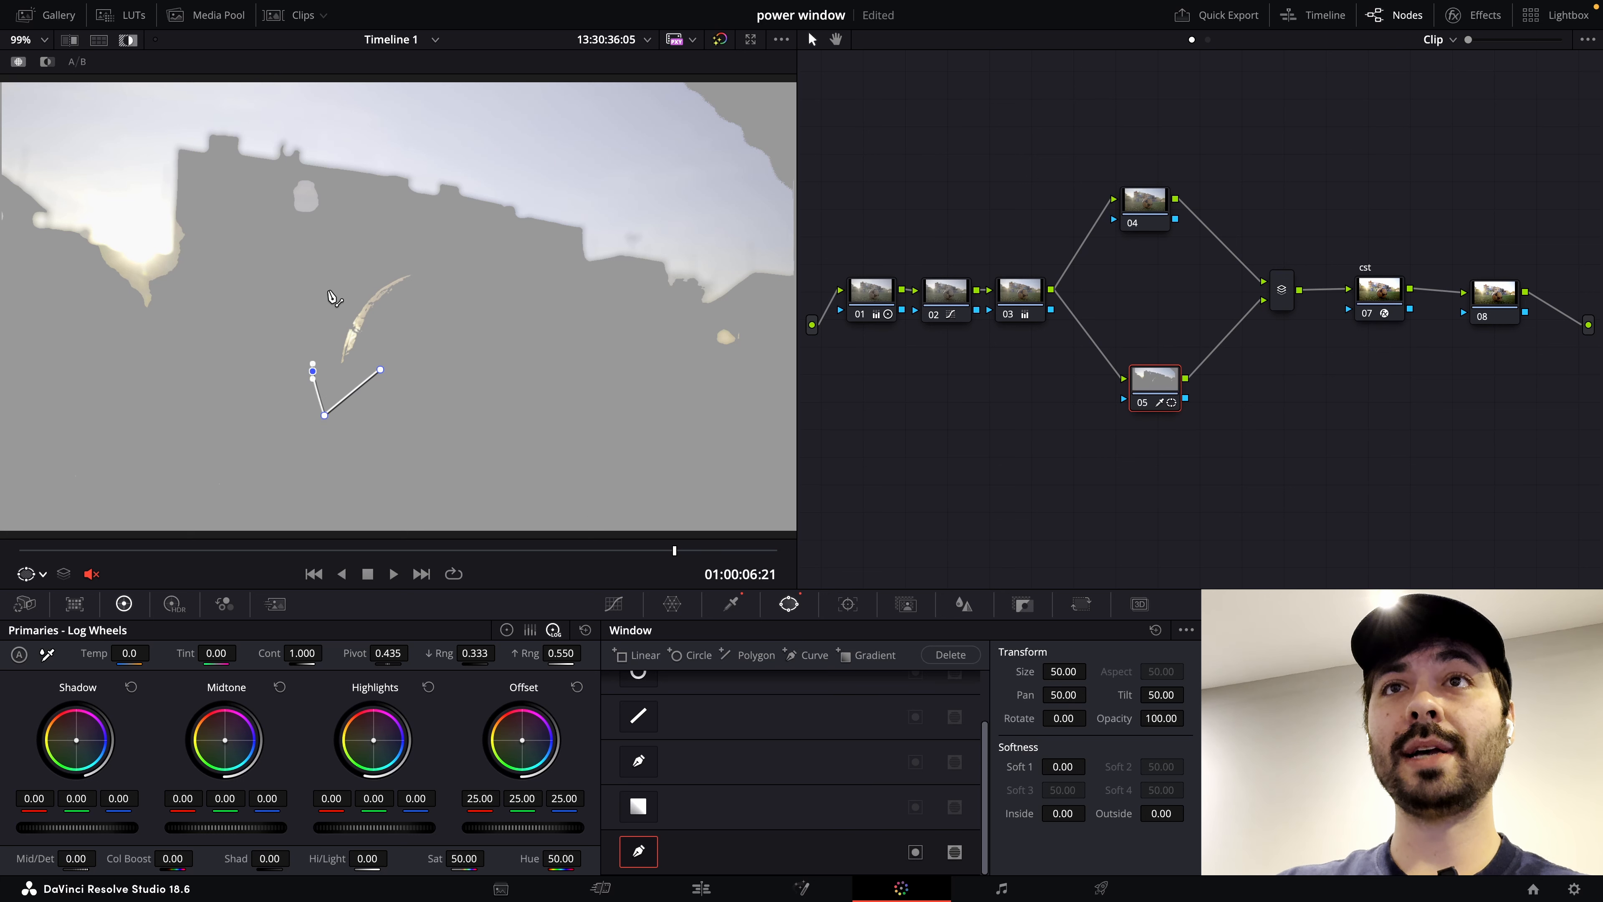
left_click(330, 291)
left_click(355, 264)
left_click(420, 250)
left_click(445, 260)
left_click(448, 311)
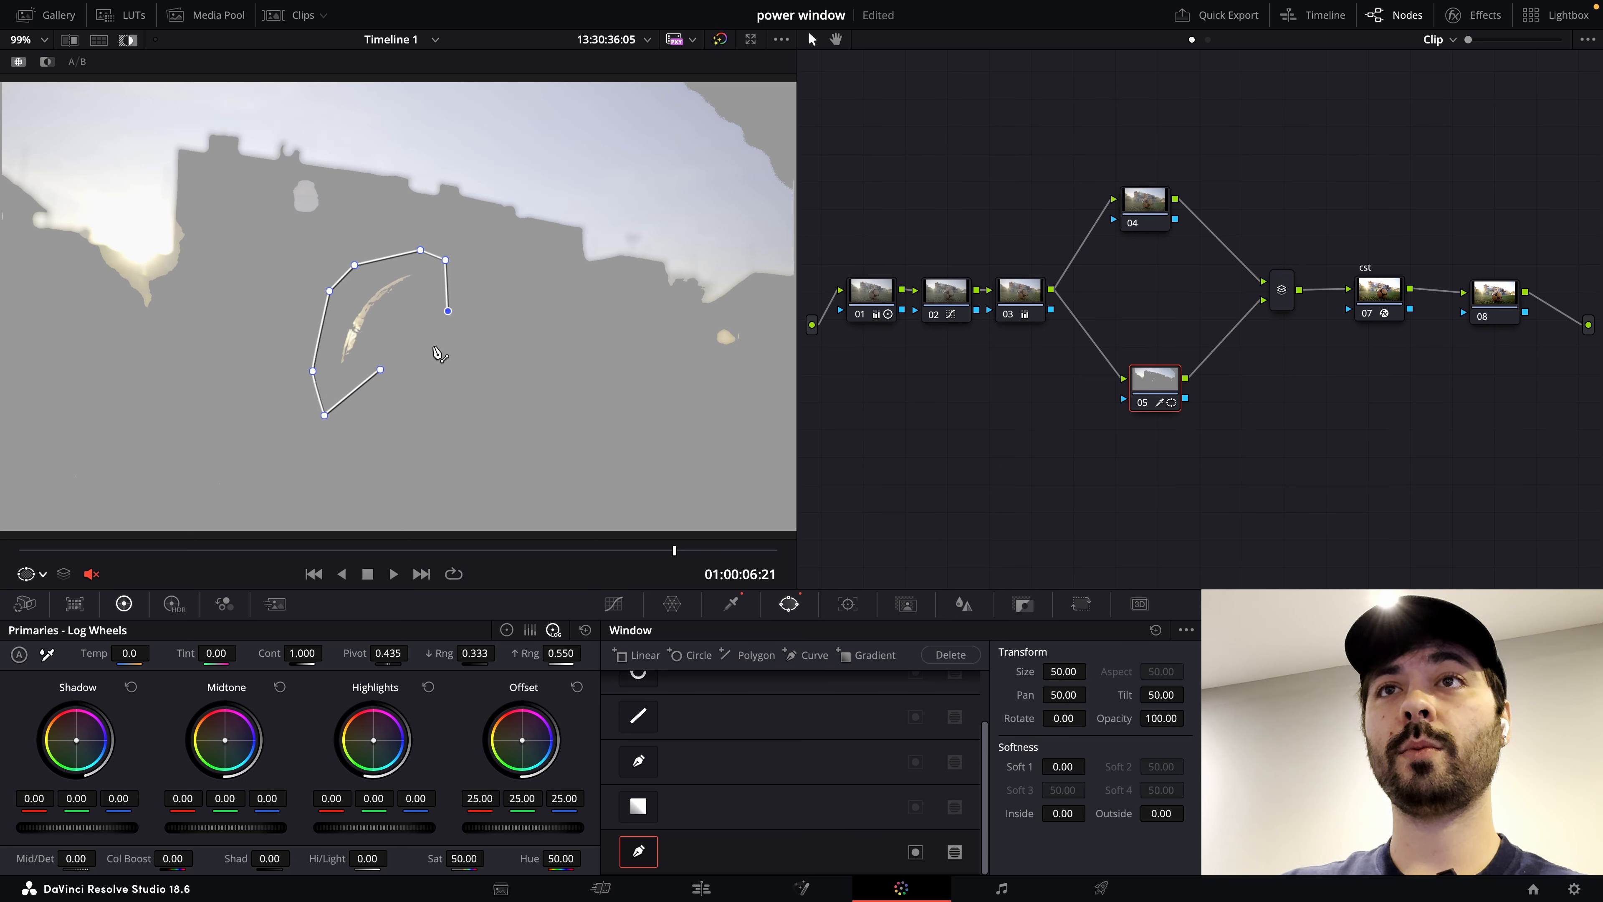
left_click(379, 369)
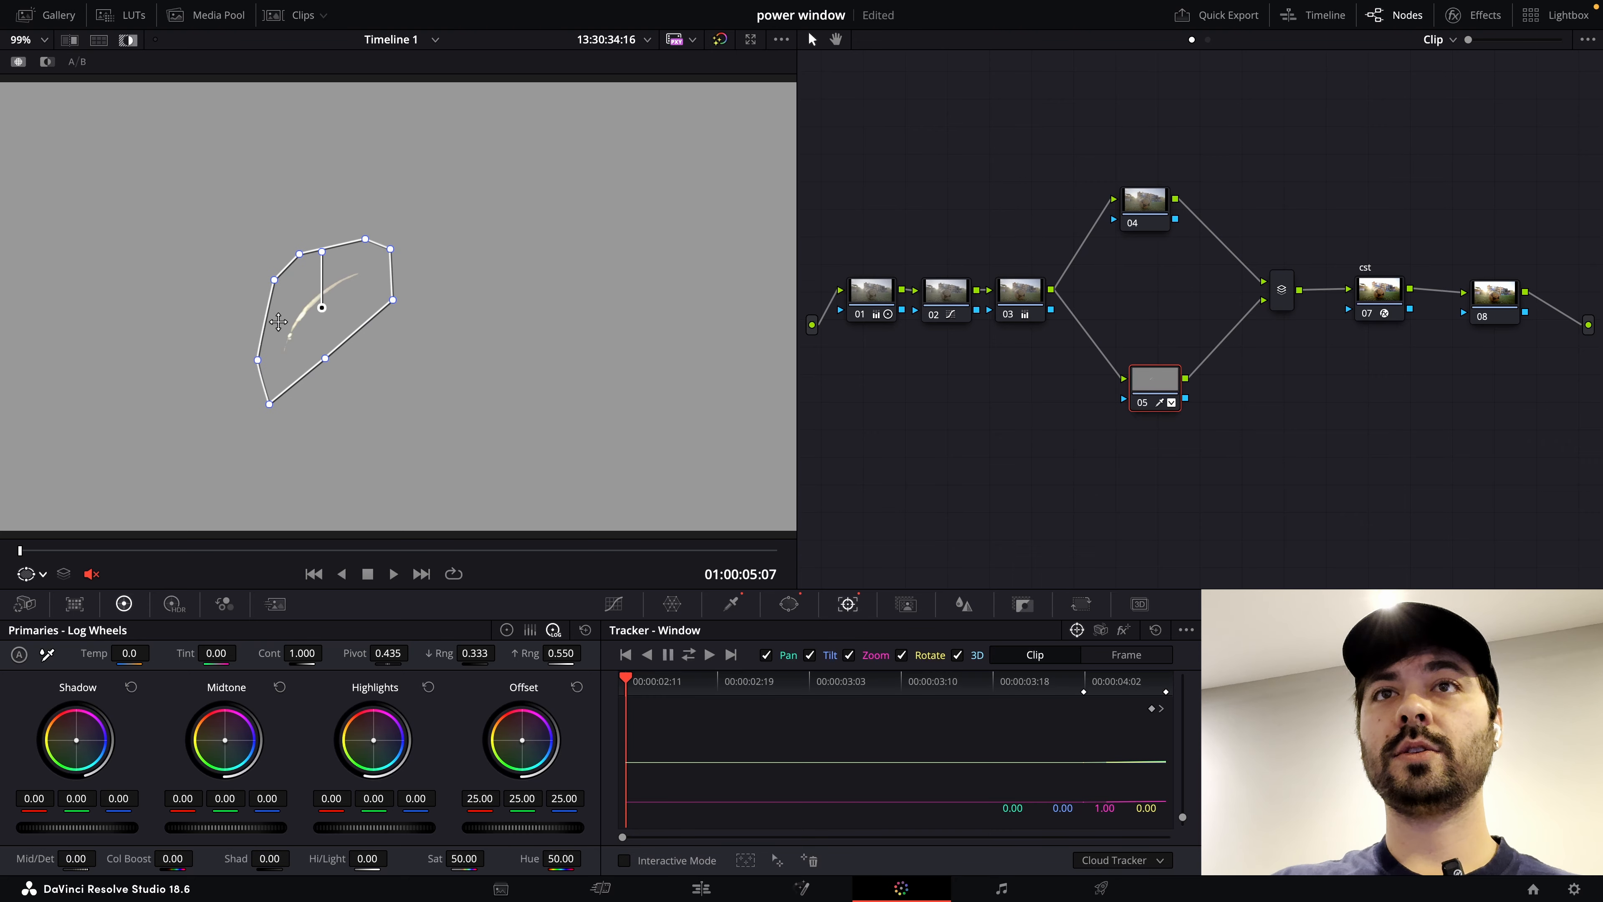
key("ctrl+t")
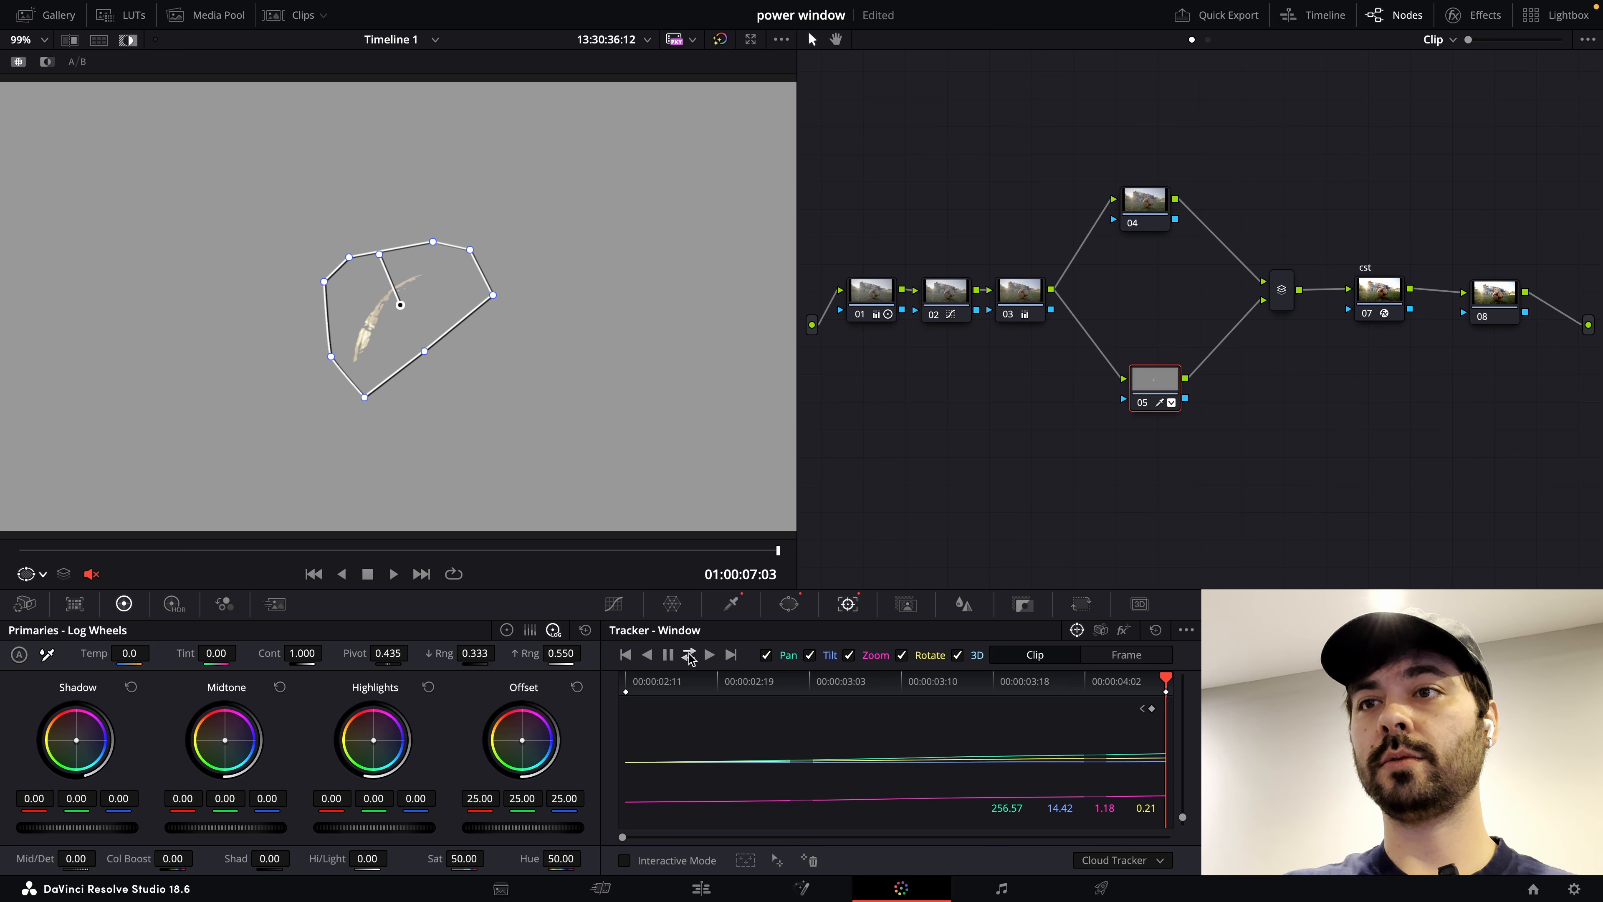
- Refine node 05's luminance key in highlight view to low 64.8, high 77.3, low softness 3.3 and high softness 4.5
left_click(731, 603)
key("shift+h")
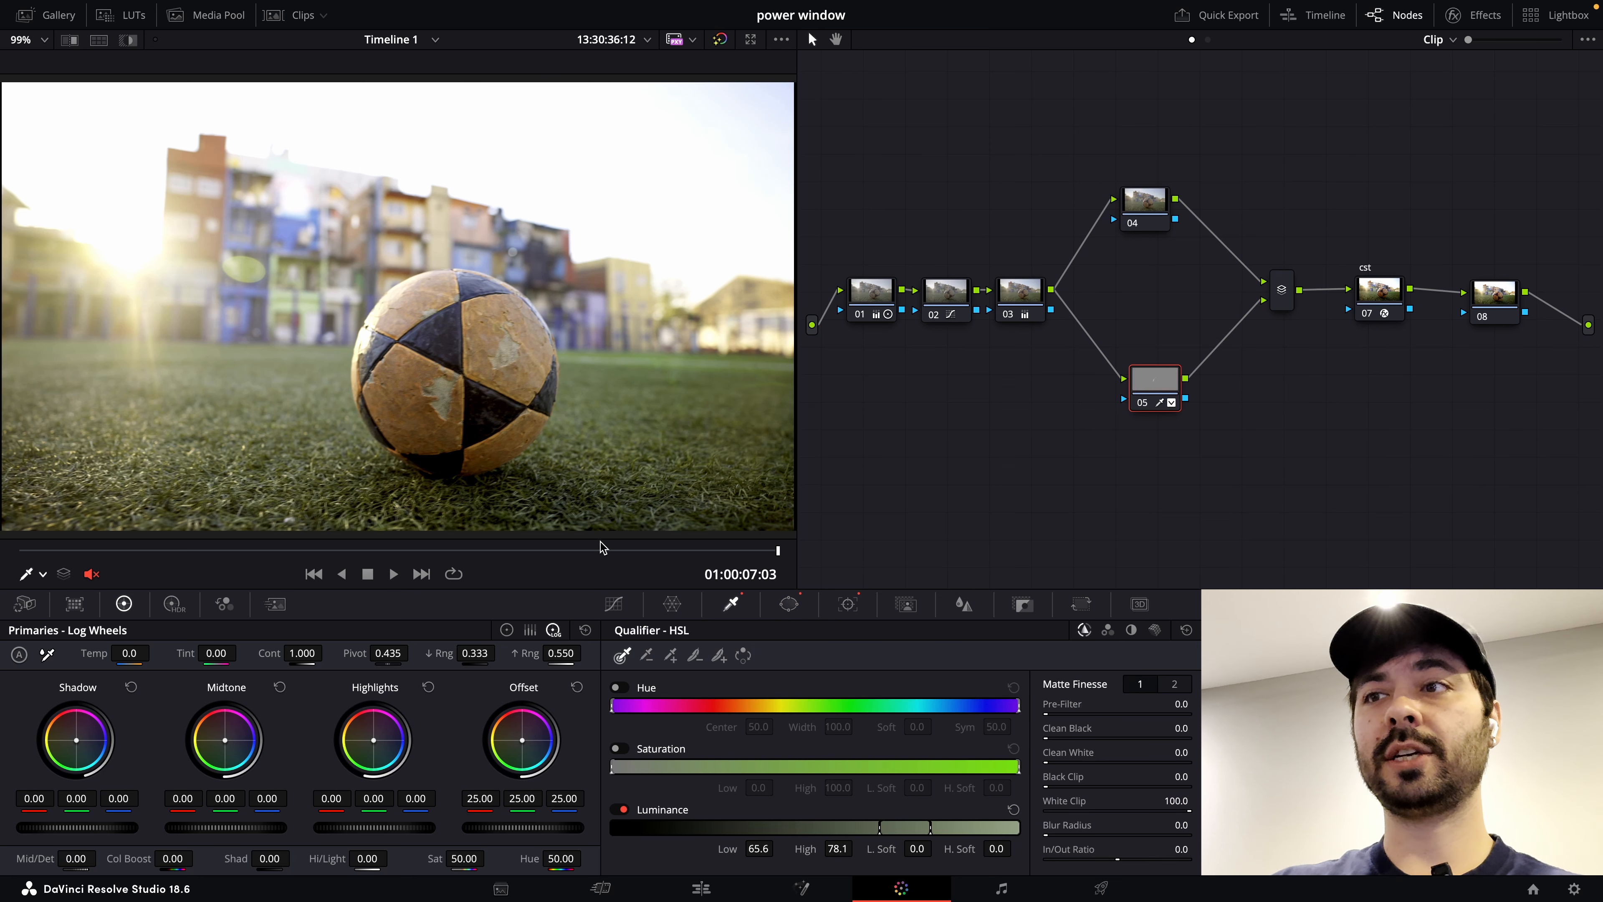
left_click(127, 39)
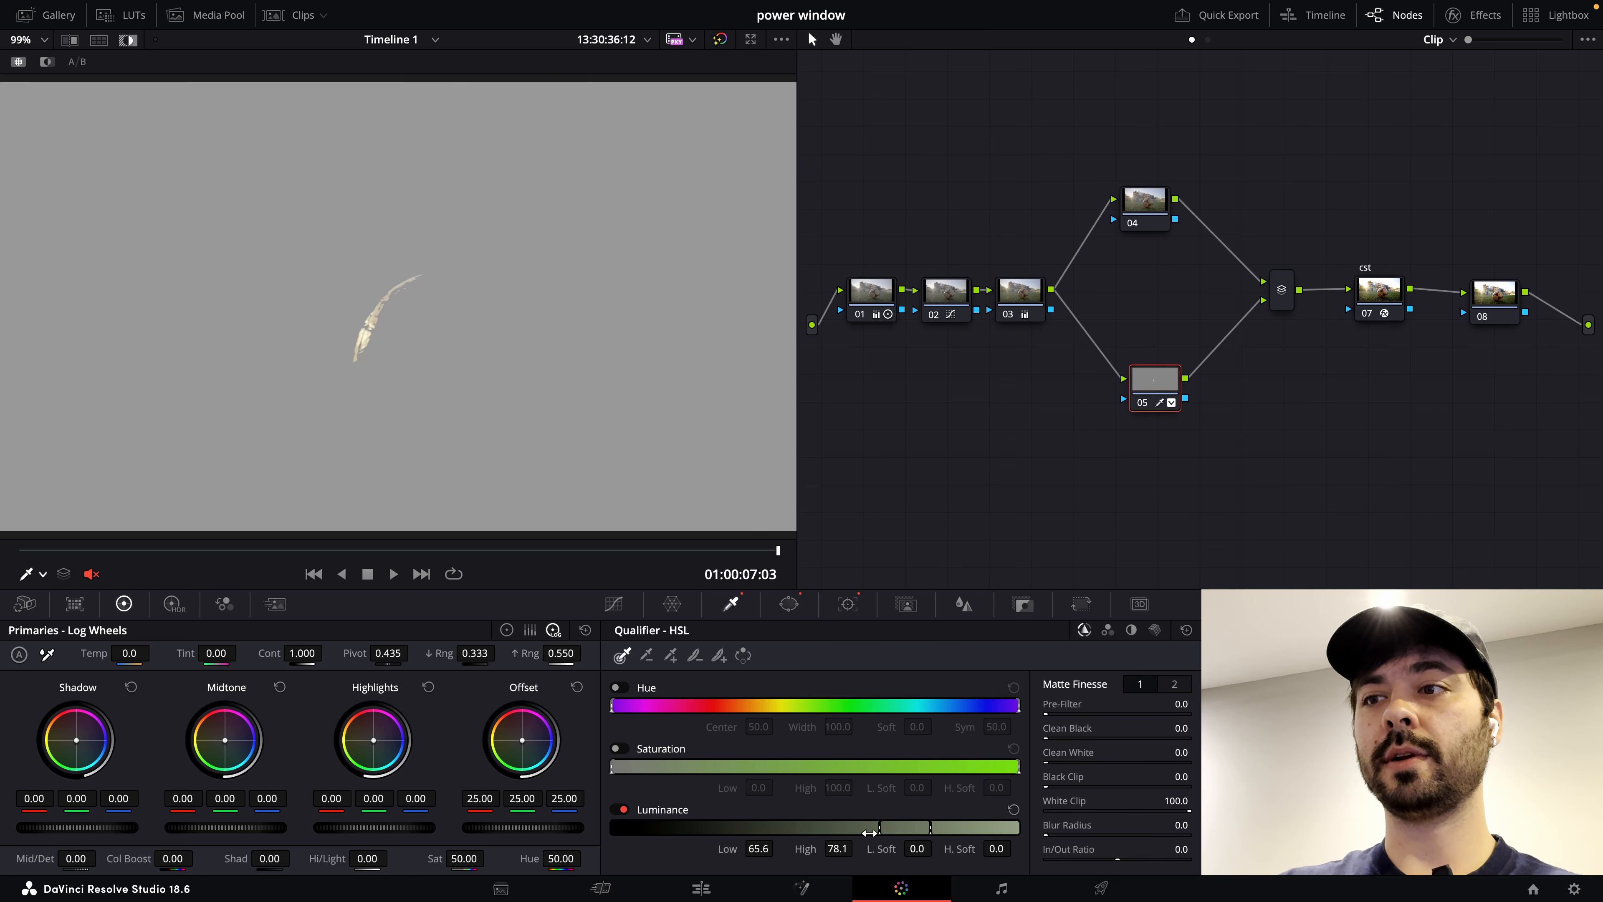
left_click_drag(869, 833, 903, 829)
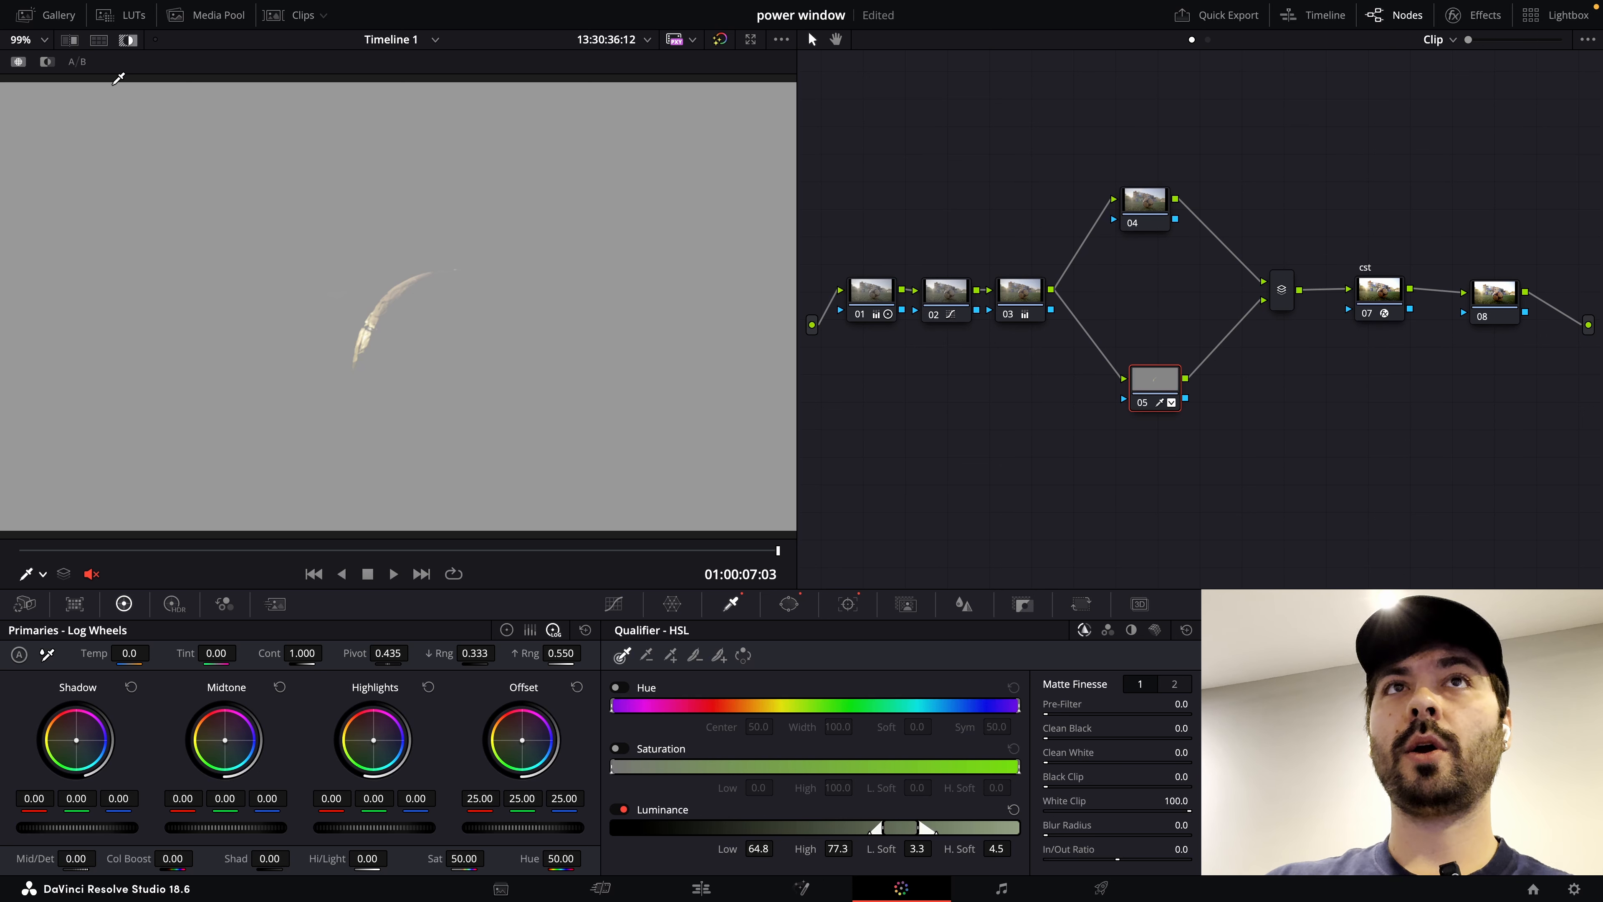
left_click(127, 40)
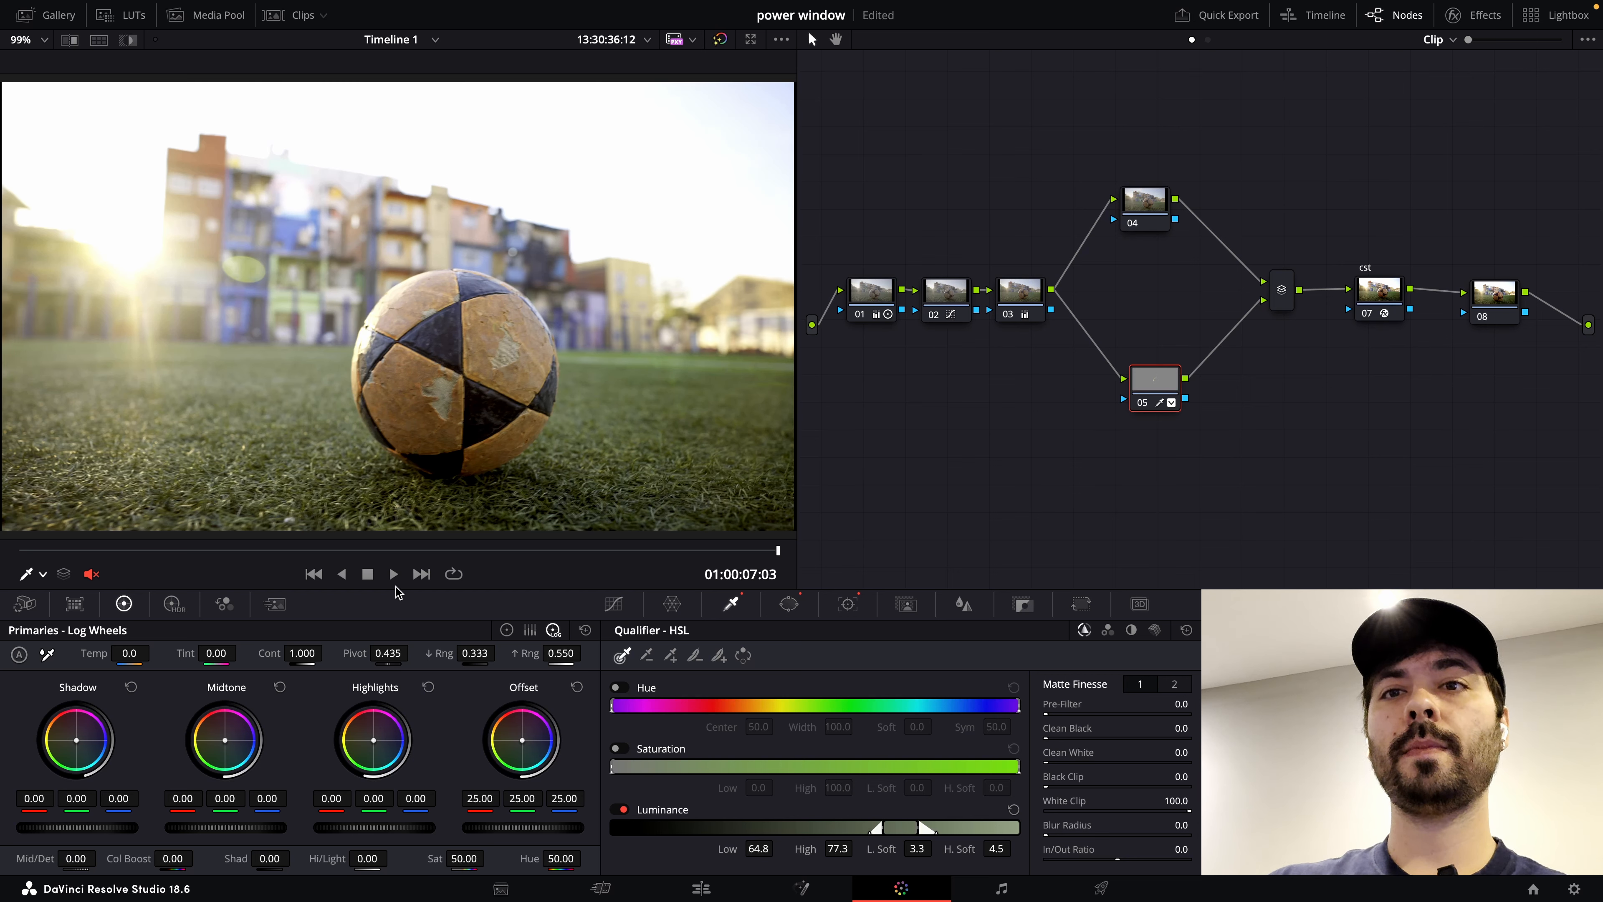
- Lower node 05's overall gain to 0.89 and compare the ball's rim with the node off and on and in highlight view
left_click(506, 630)
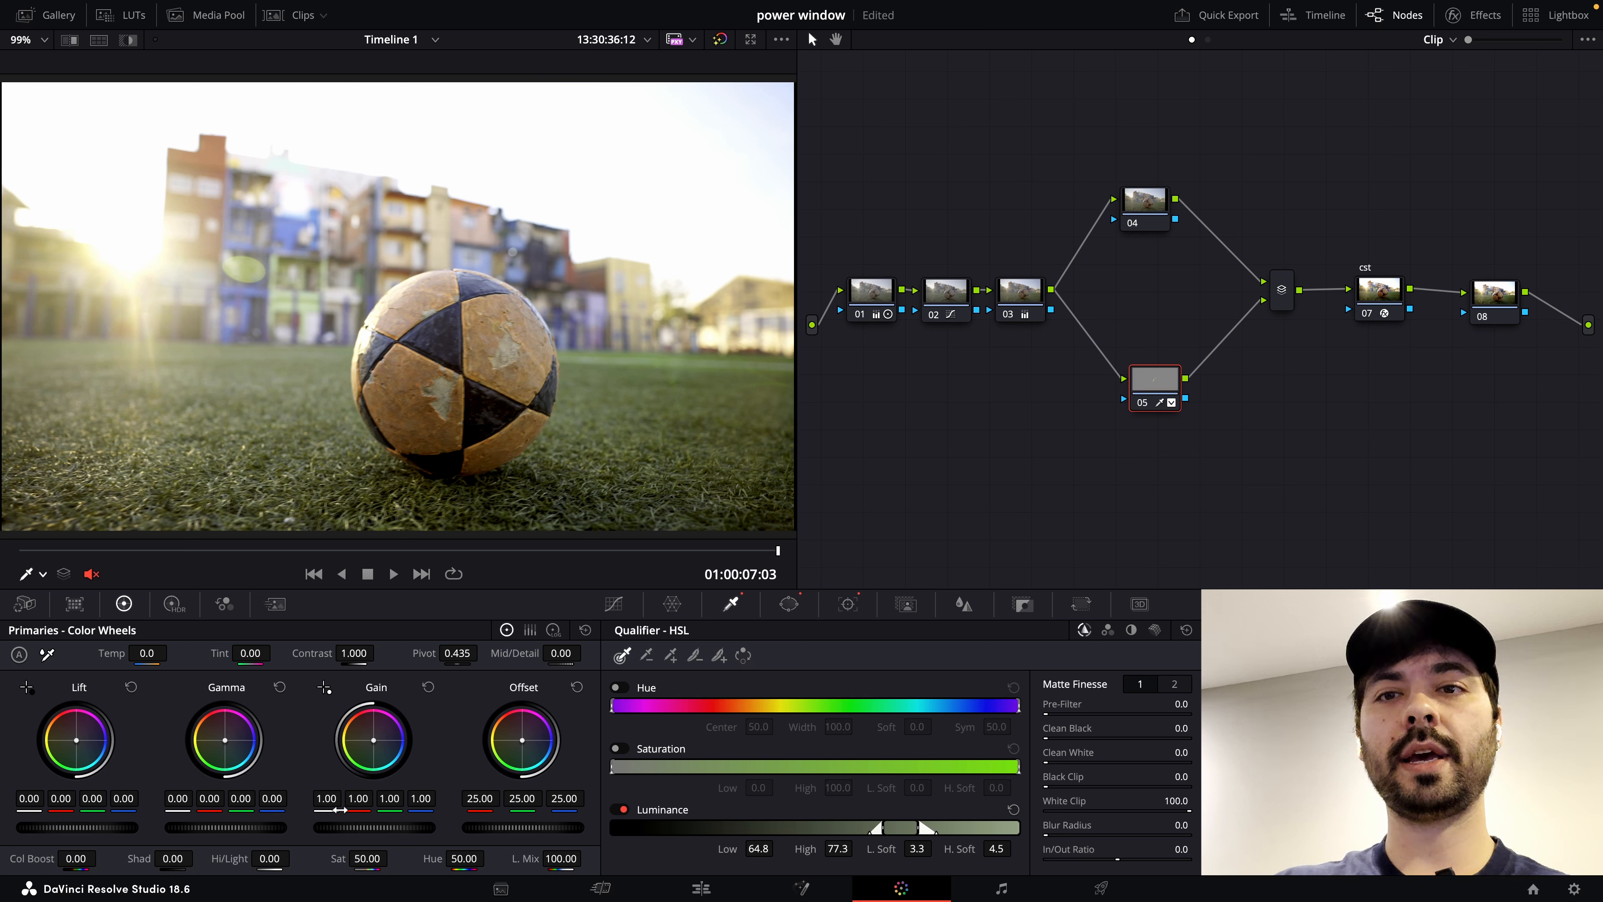
left_click_drag(374, 828, 327, 828)
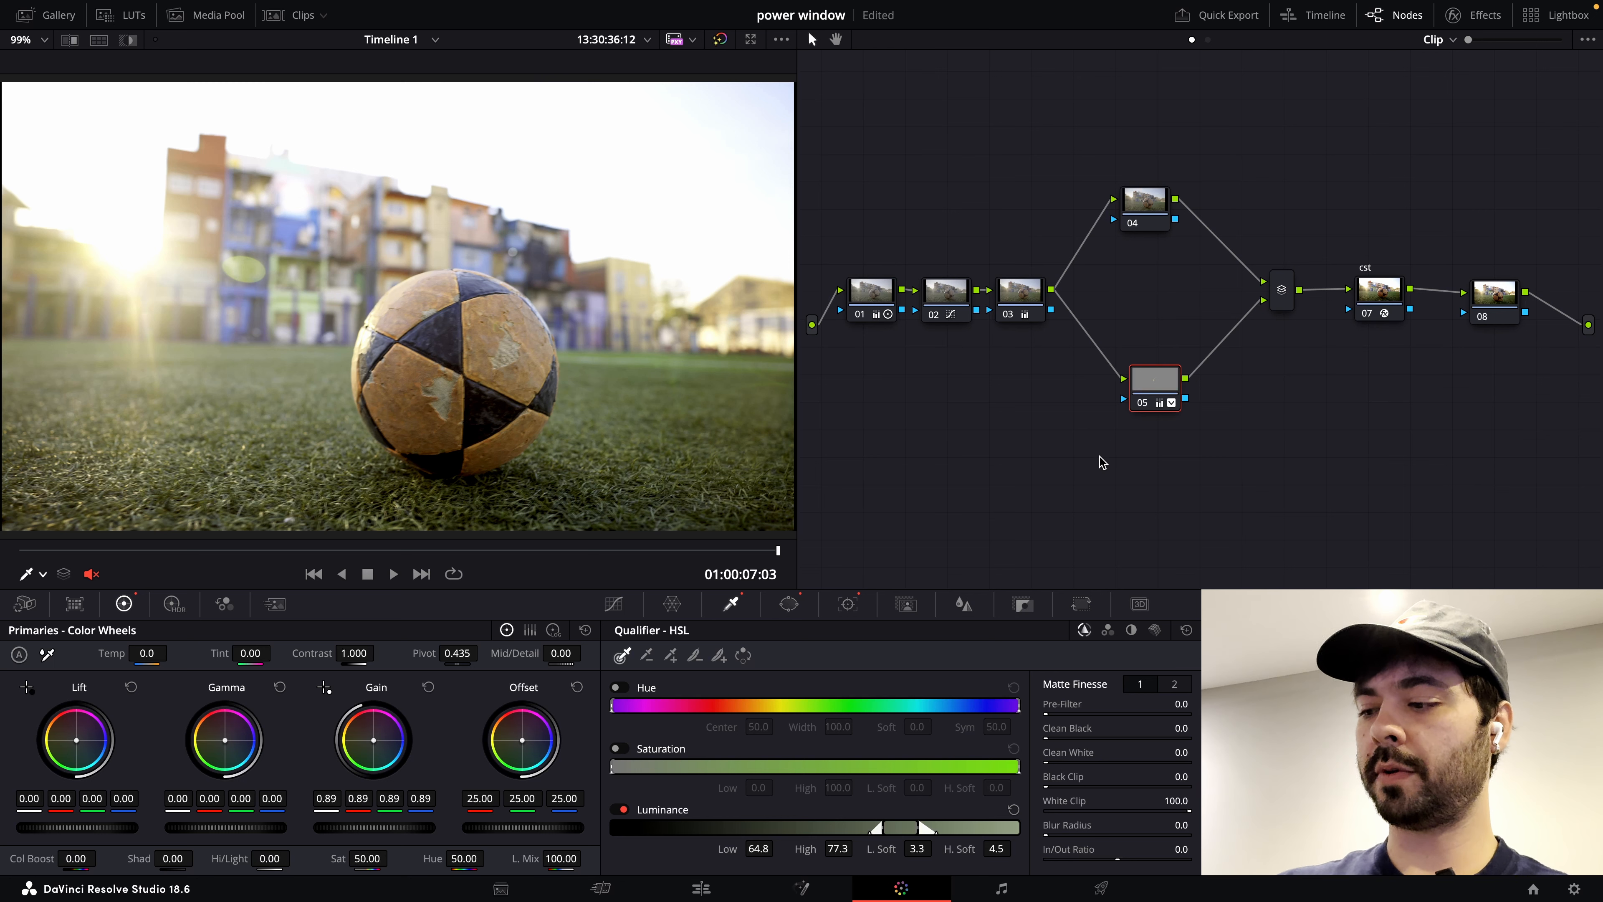
left_click(1143, 406)
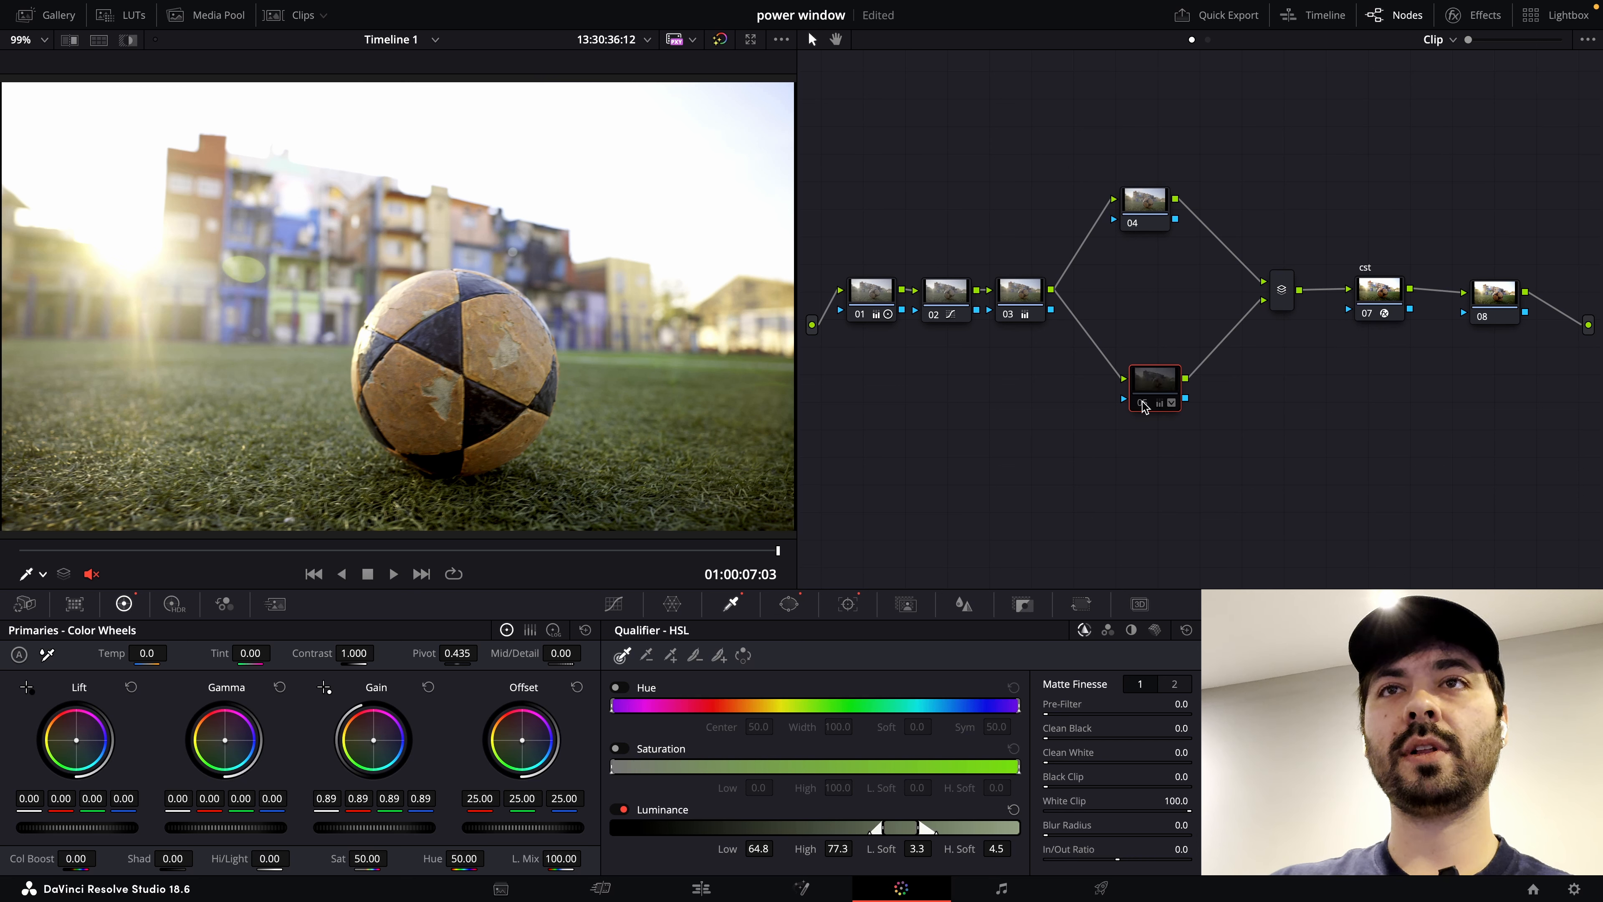
left_click(1143, 403)
left_click(1143, 402)
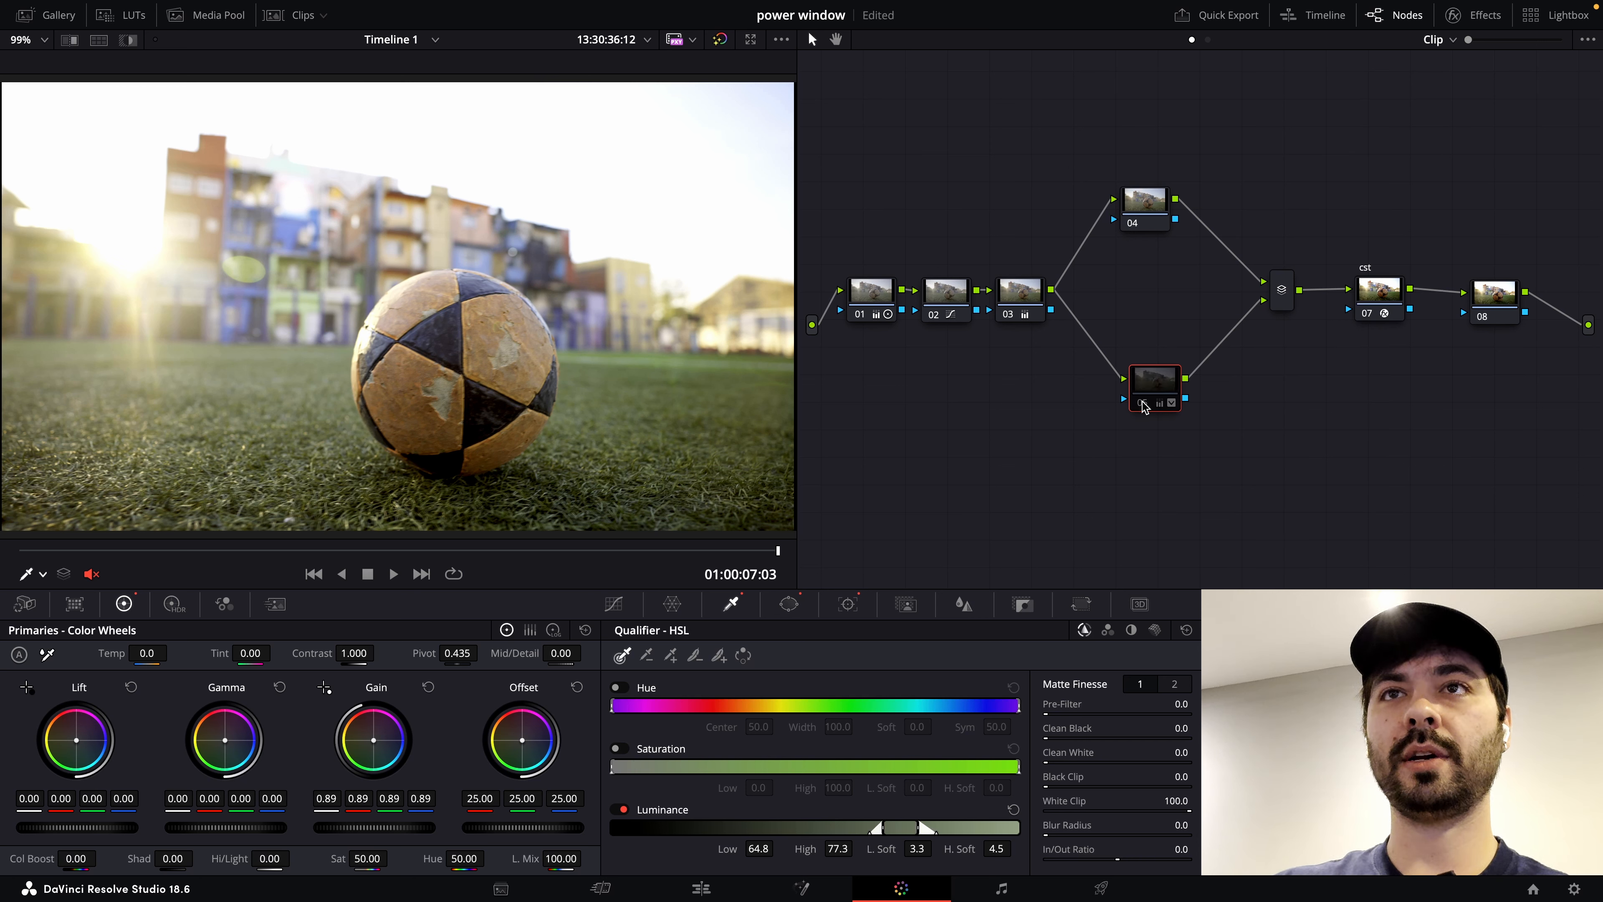
left_click(1142, 402)
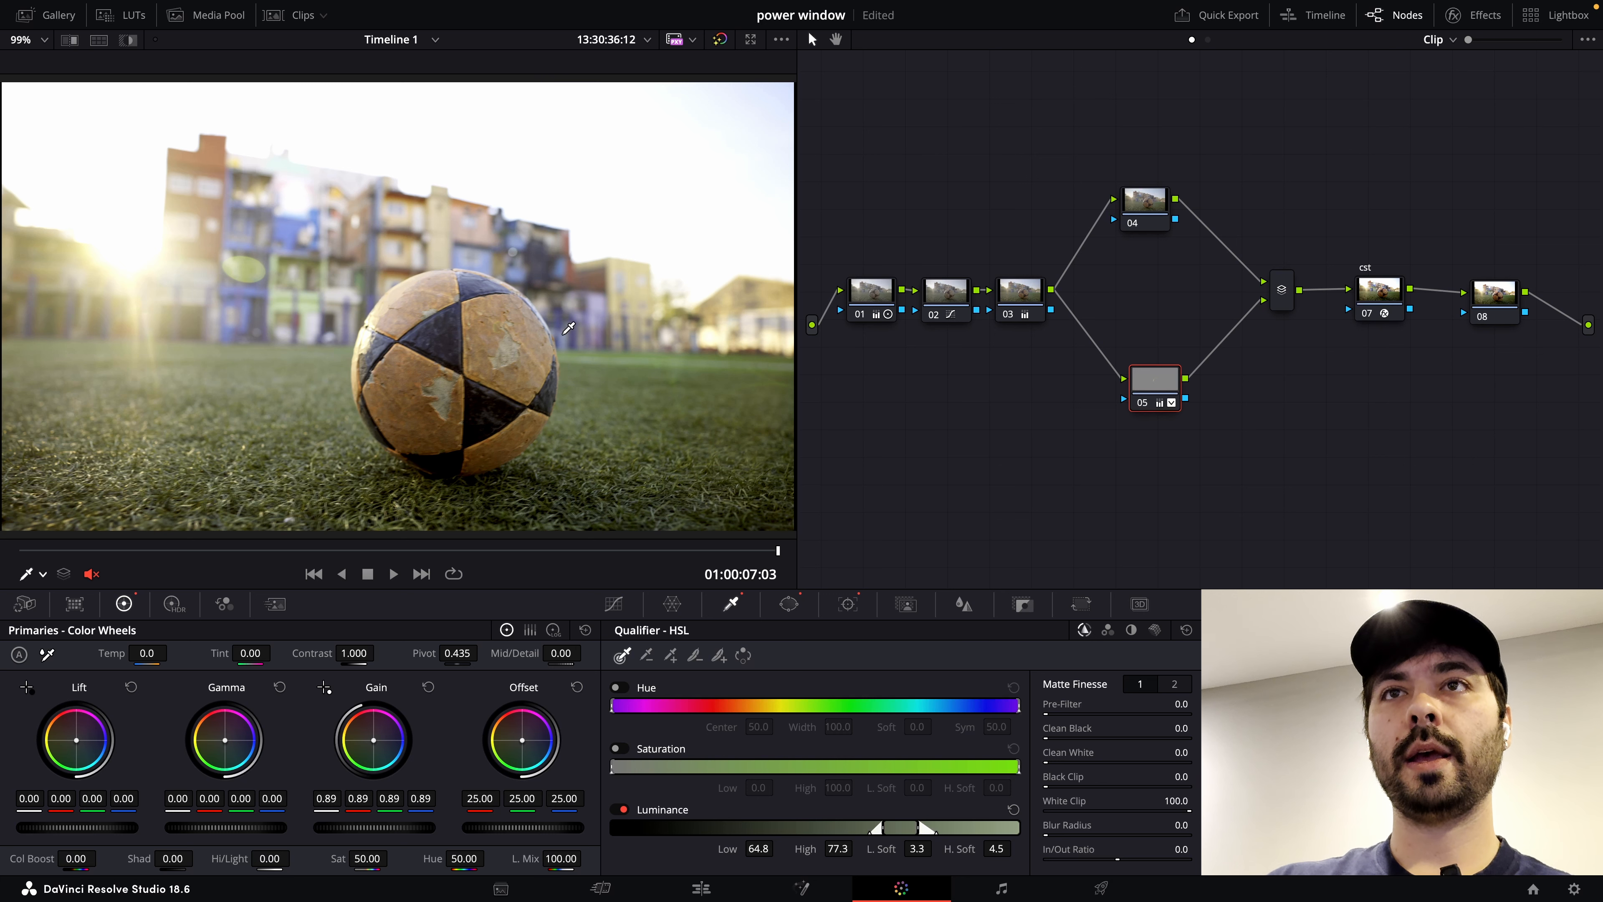
left_click(128, 39)
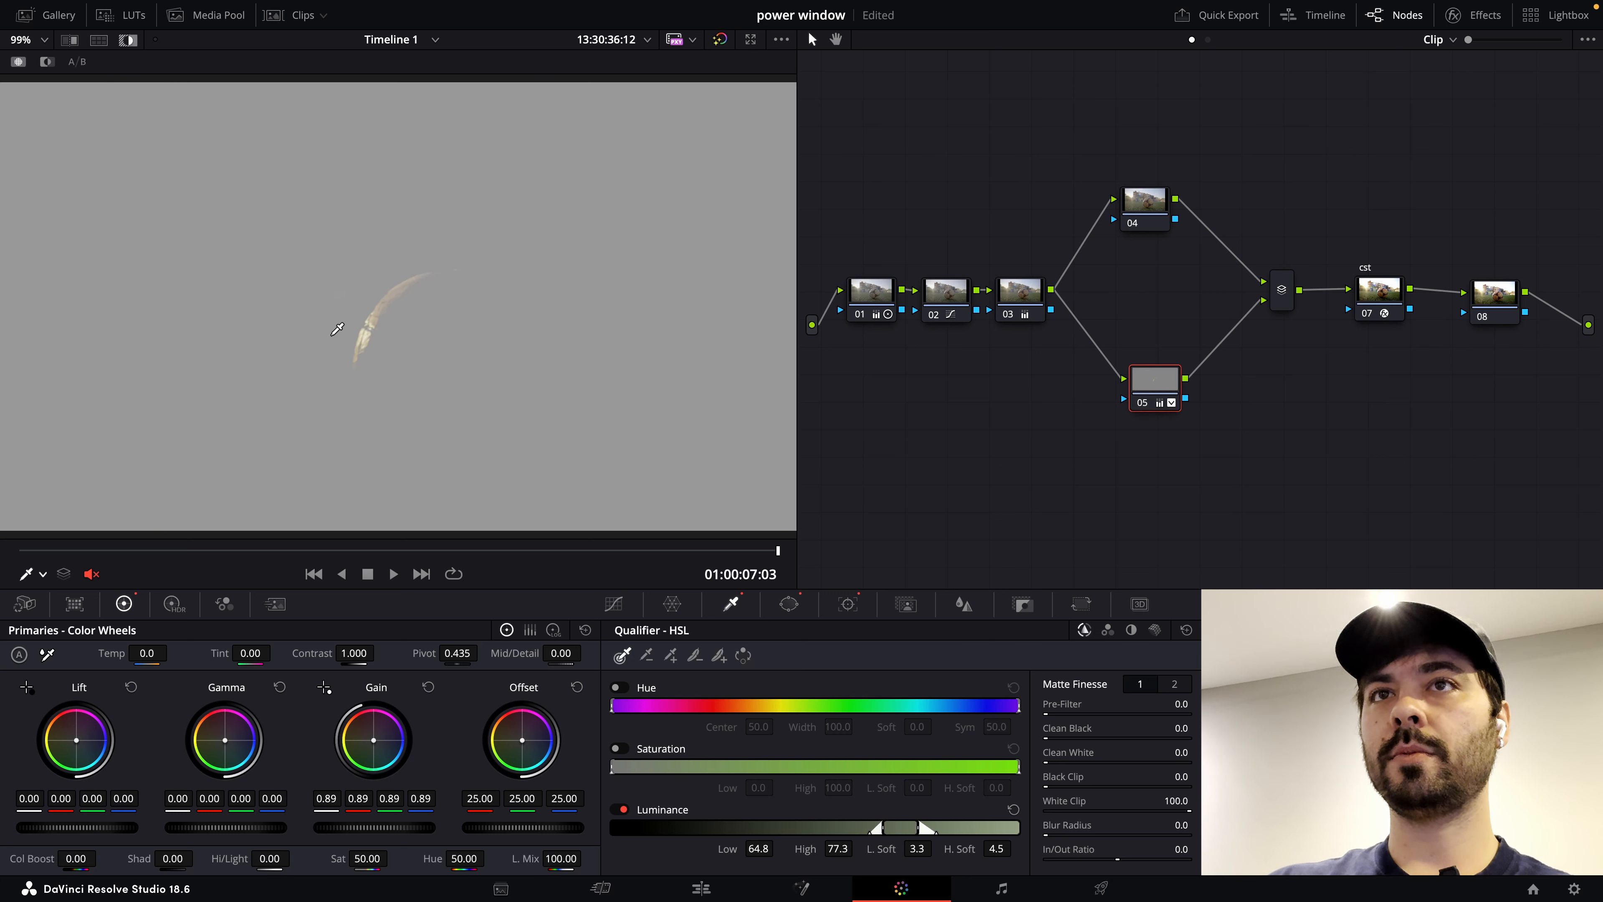
left_click(129, 40)
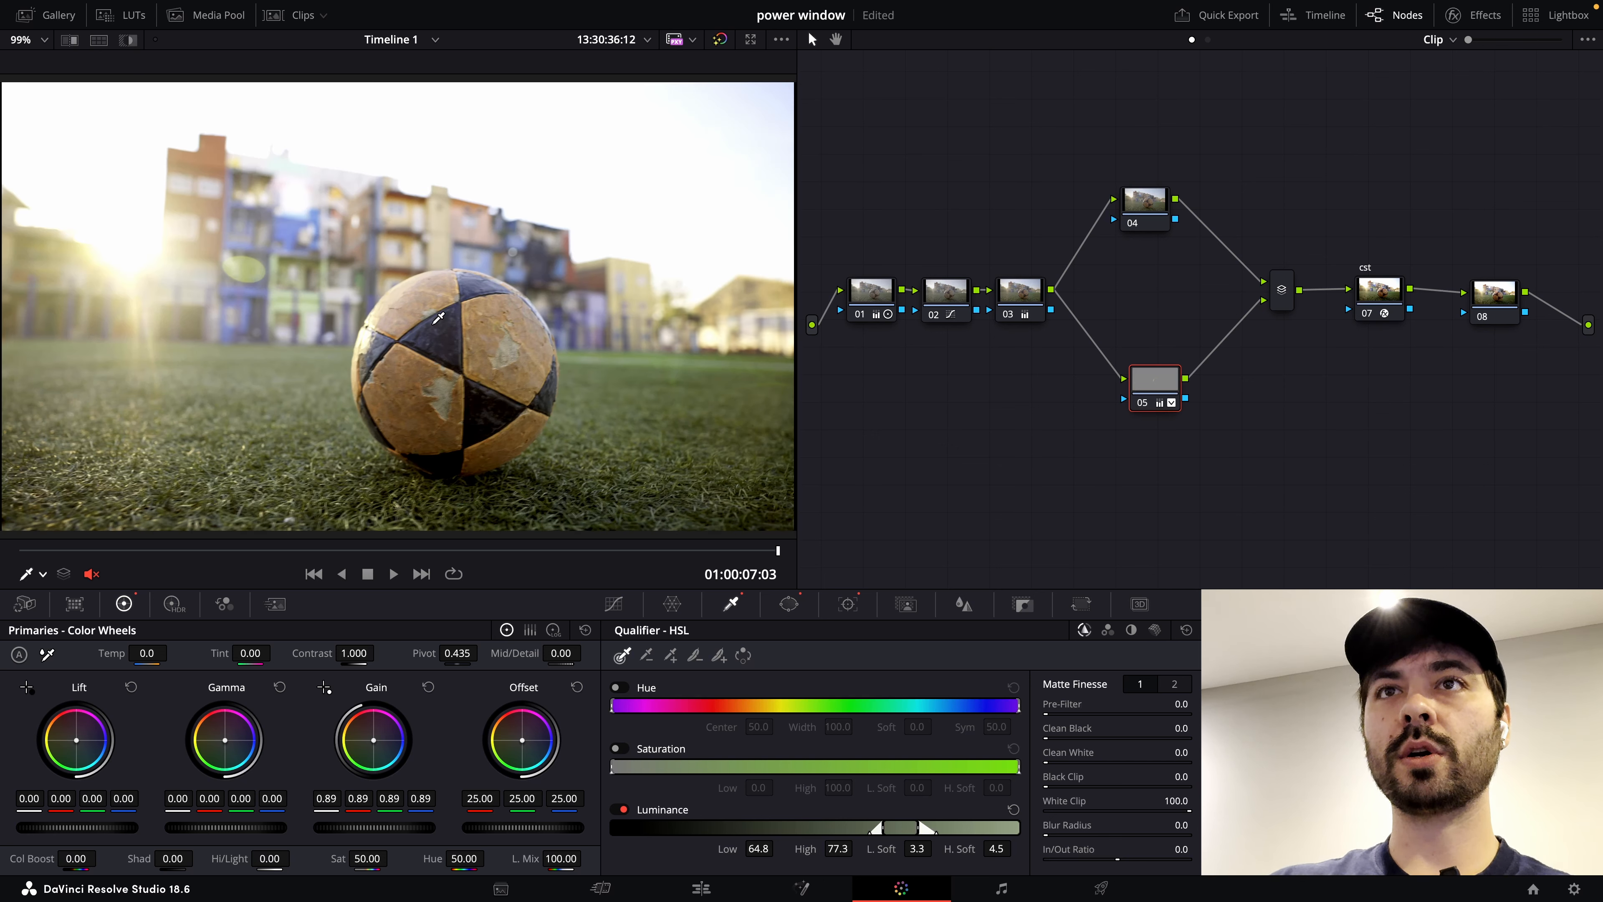
left_click(1139, 405)
left_click(1140, 405)
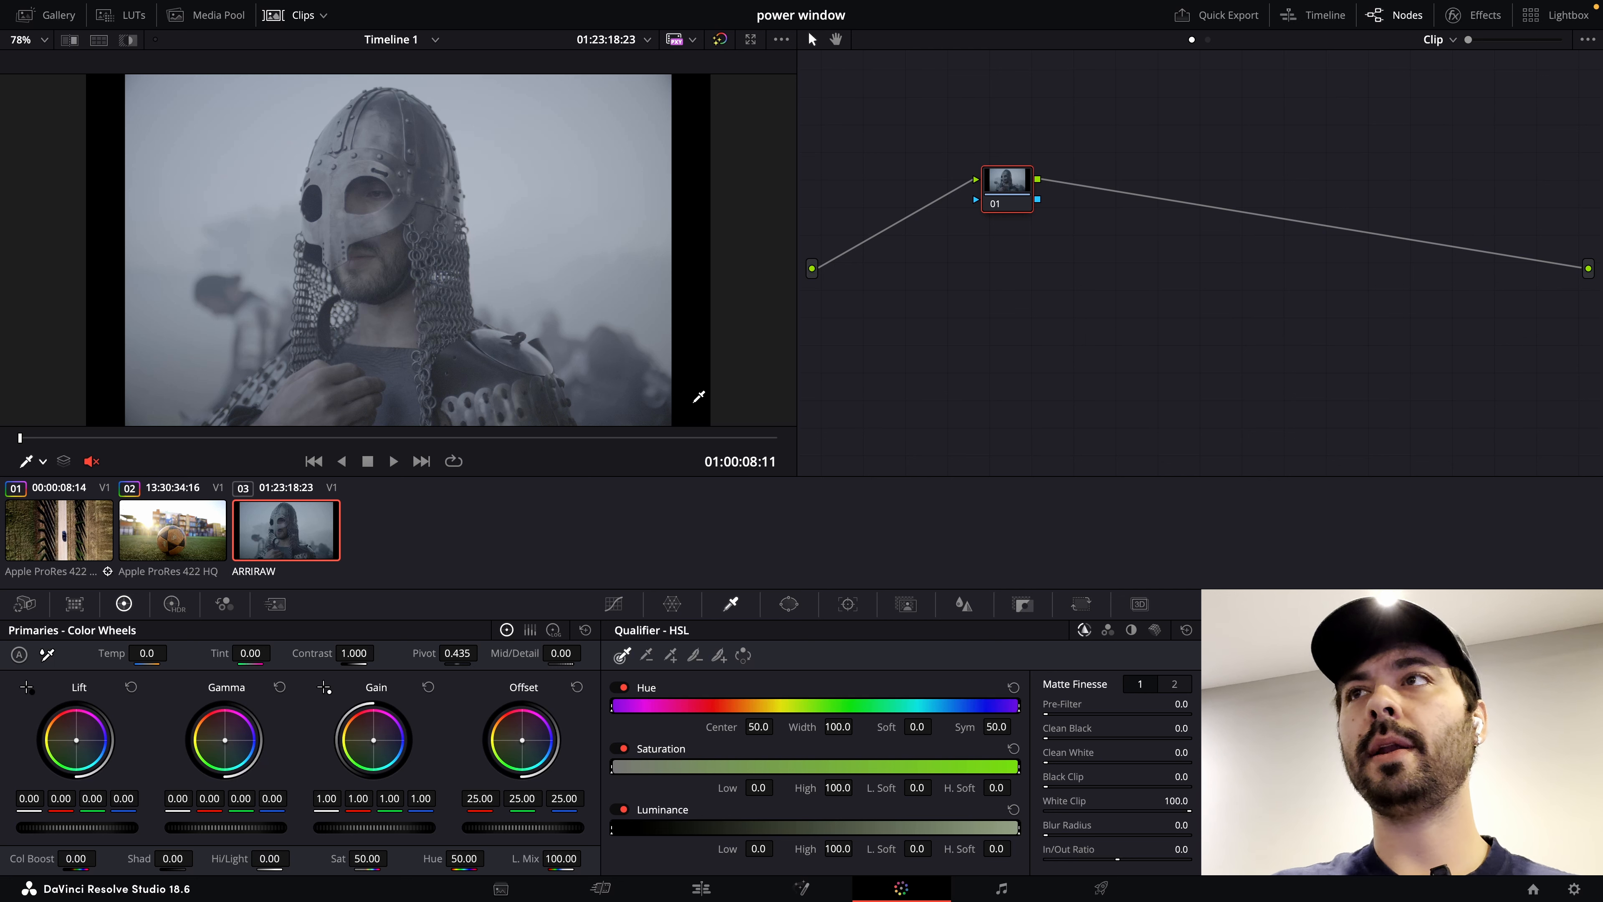
- On the ARRIRAW clip, reposition node 01, append three serial nodes after it and select node 01
left_click_drag(996, 196, 940, 247)
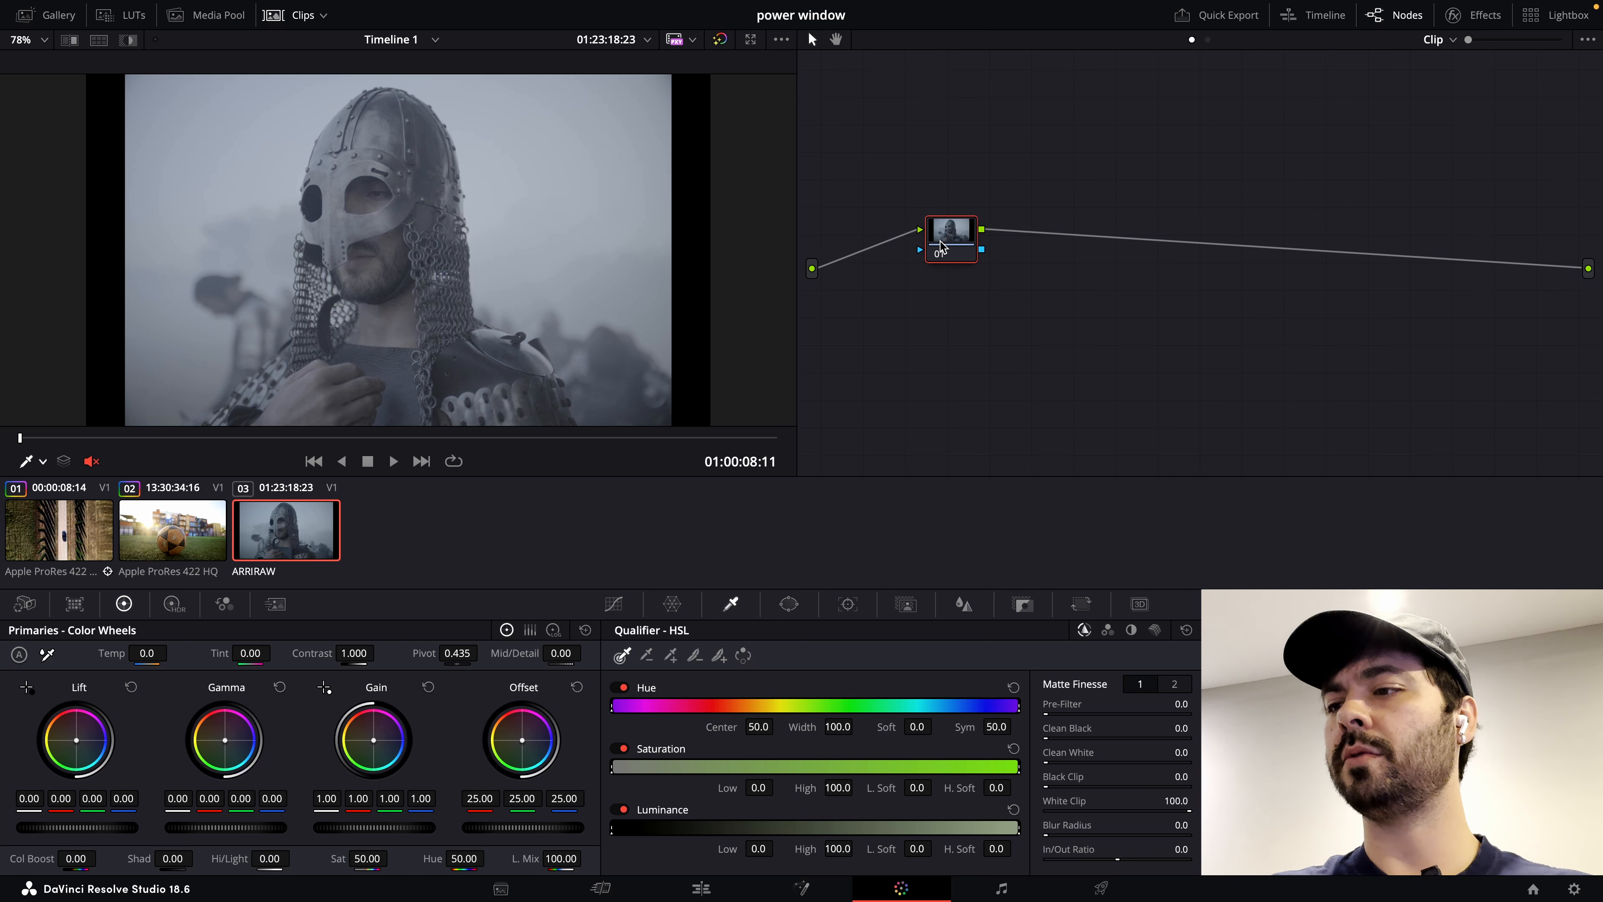
key("alt+s")
key("alt+s")
key("alt+s")
left_click(940, 246)
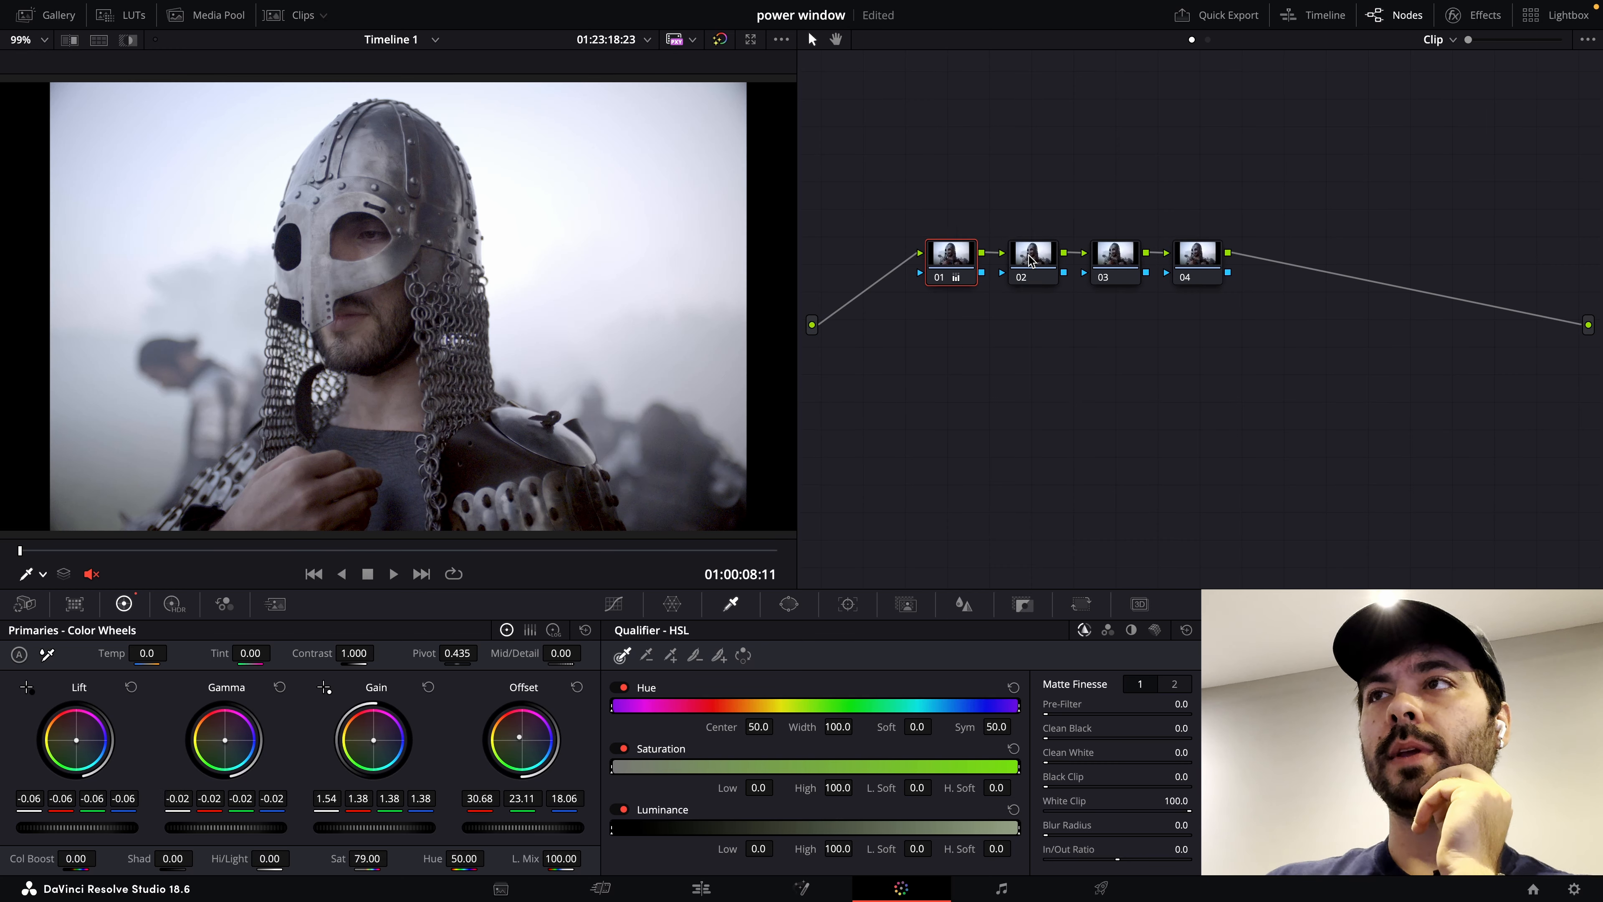
- Shift nodes 03 and 04 aside to make room and add a parallel node alongside node 02
left_click(1030, 259)
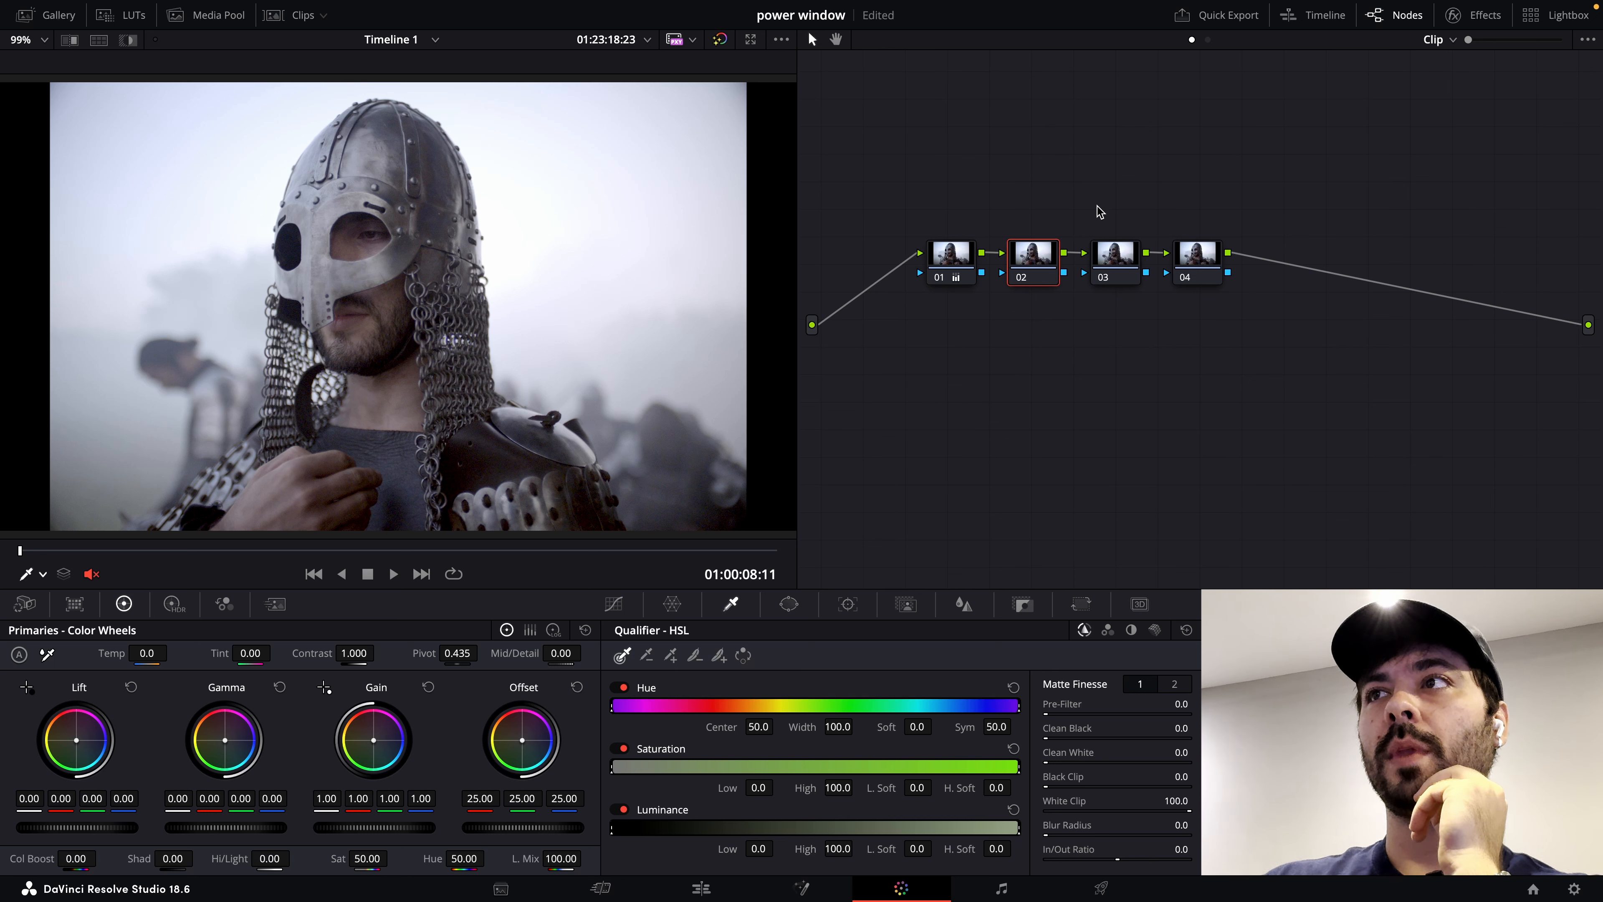
left_click_drag(1097, 208, 1289, 287)
left_click_drag(1040, 264, 1079, 269)
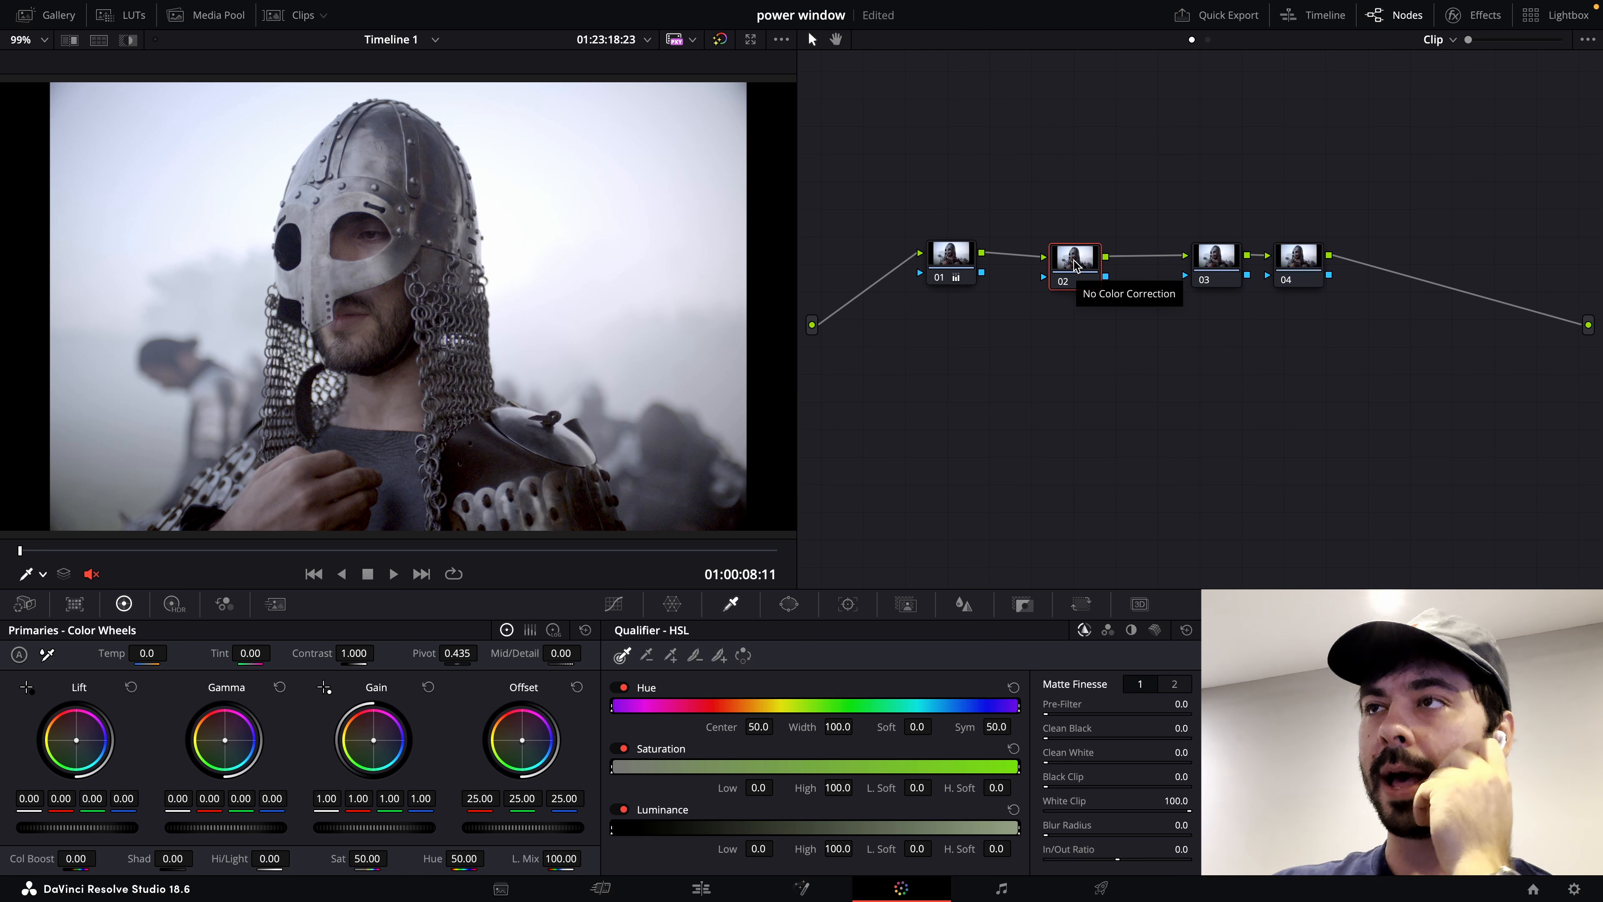
right_click(1075, 264)
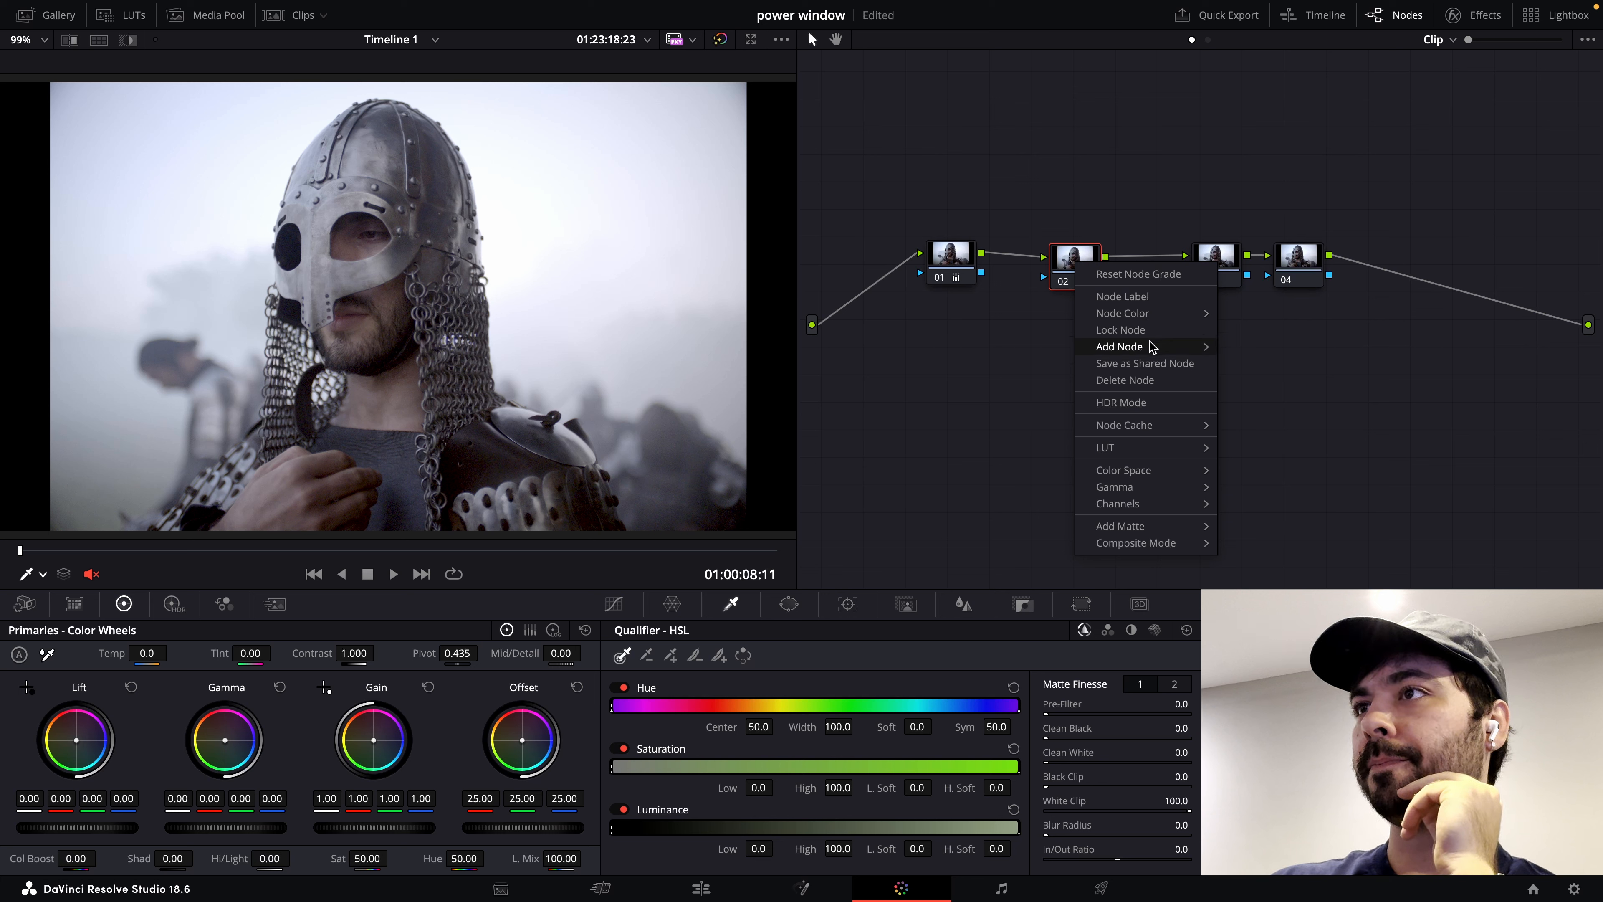
mouse_move(1150, 347)
left_click(1259, 395)
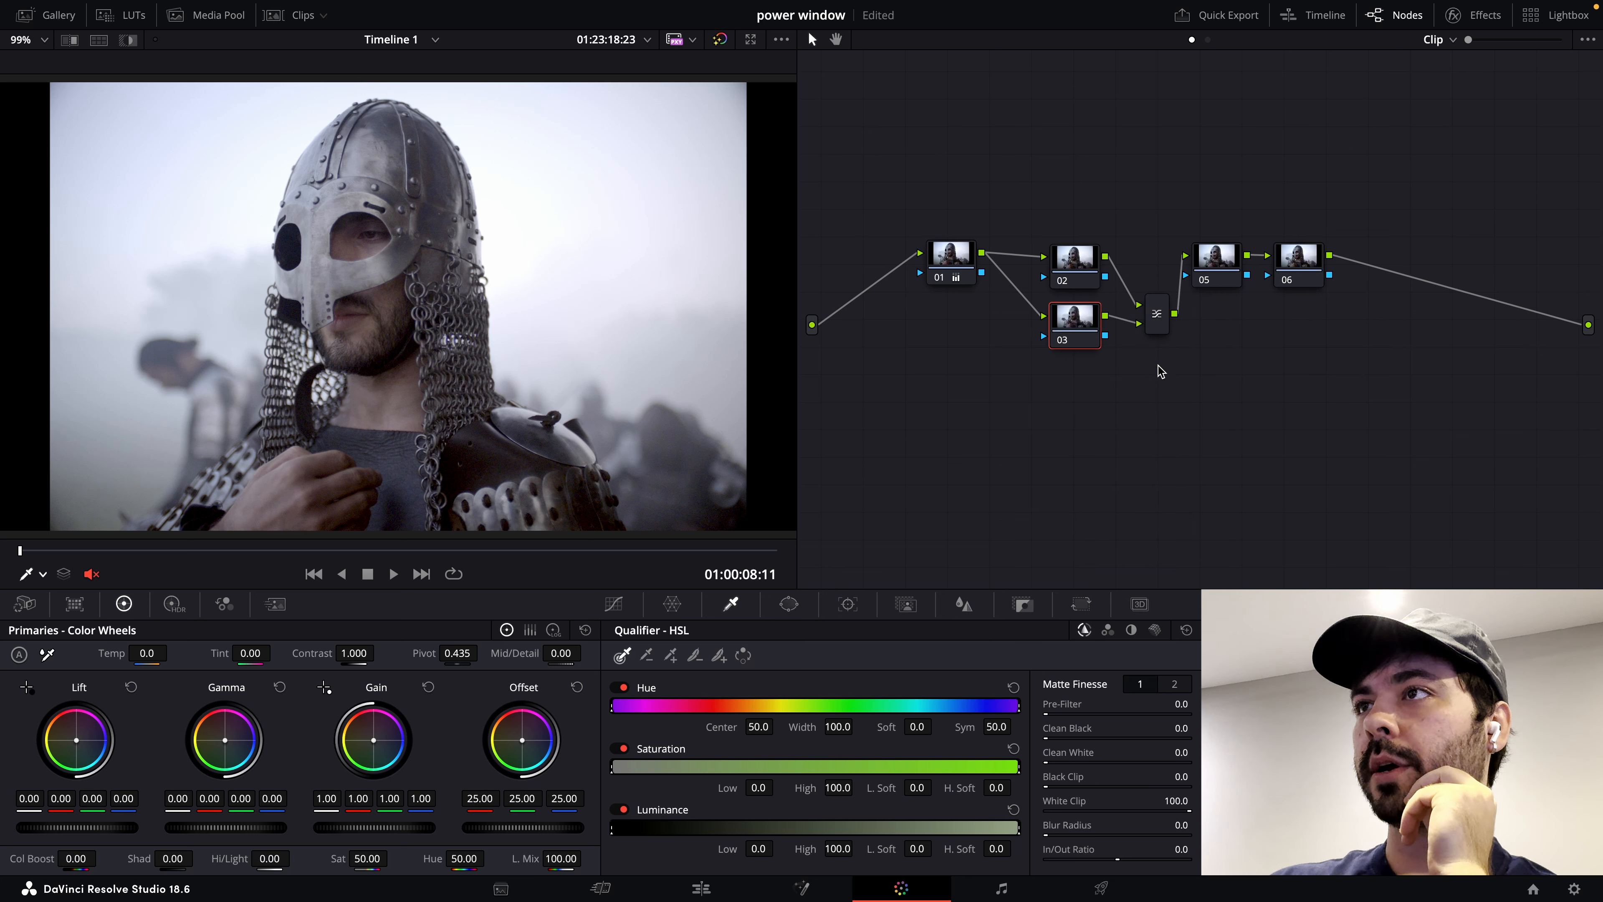
- Arrange parallel nodes 02 and 03 one above the other with even spacing before the mixer
left_click_drag(1087, 254, 1078, 234)
mouse_move(1077, 318)
left_mouse_down()
mouse_move(1152, 286)
mouse_move(1064, 332)
mouse_move(1080, 330)
left_mouse_up()
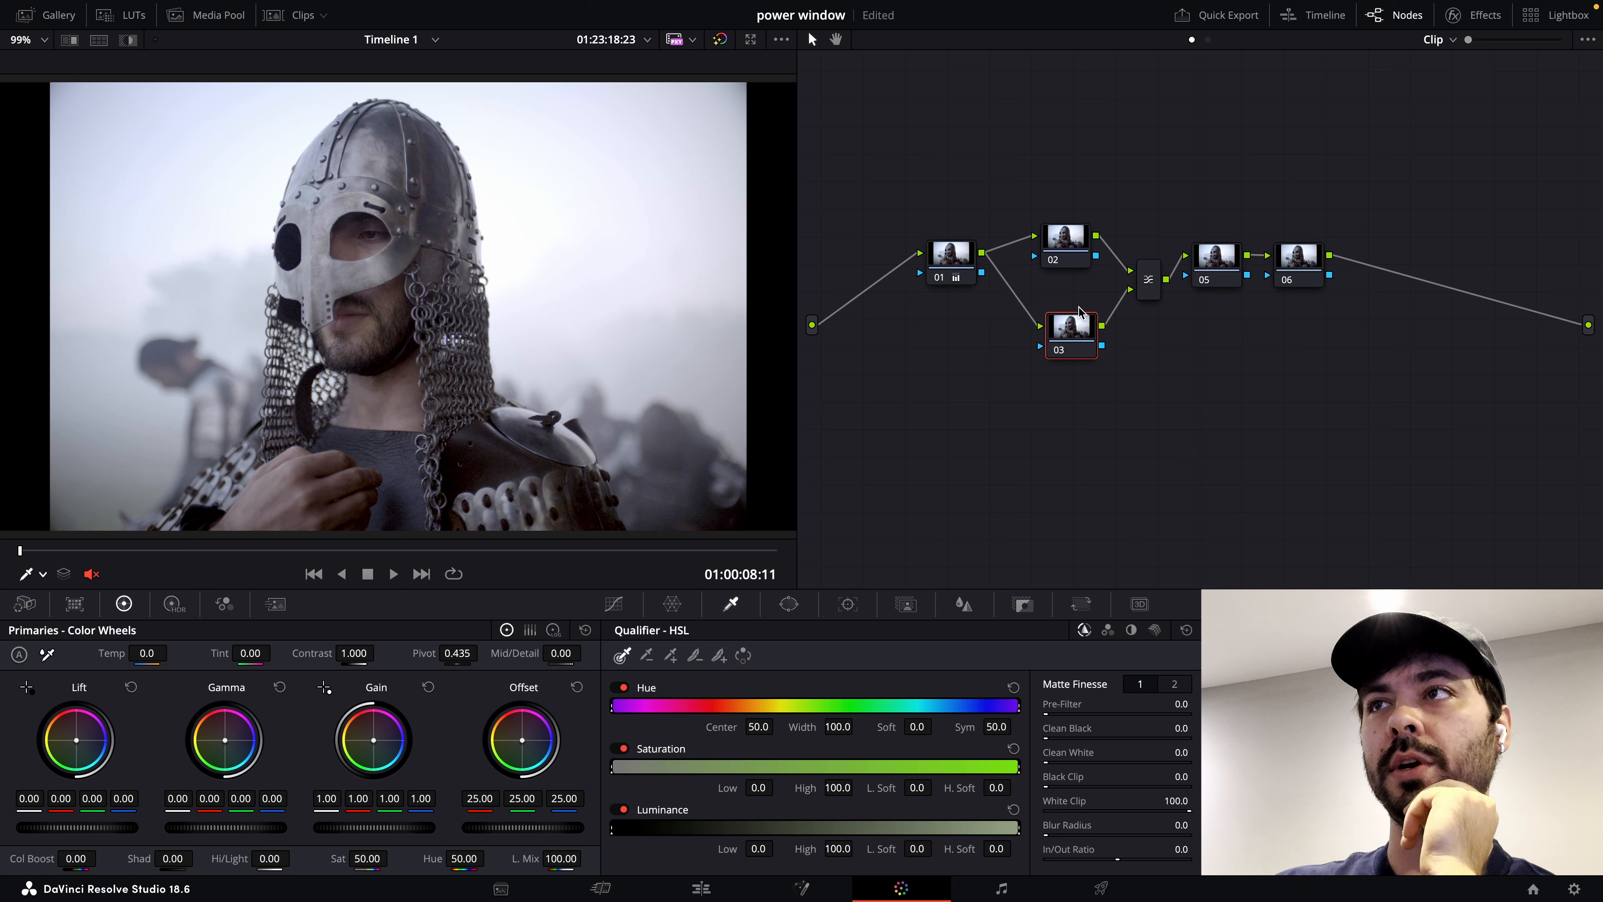
left_click_drag(1075, 250, 1080, 247)
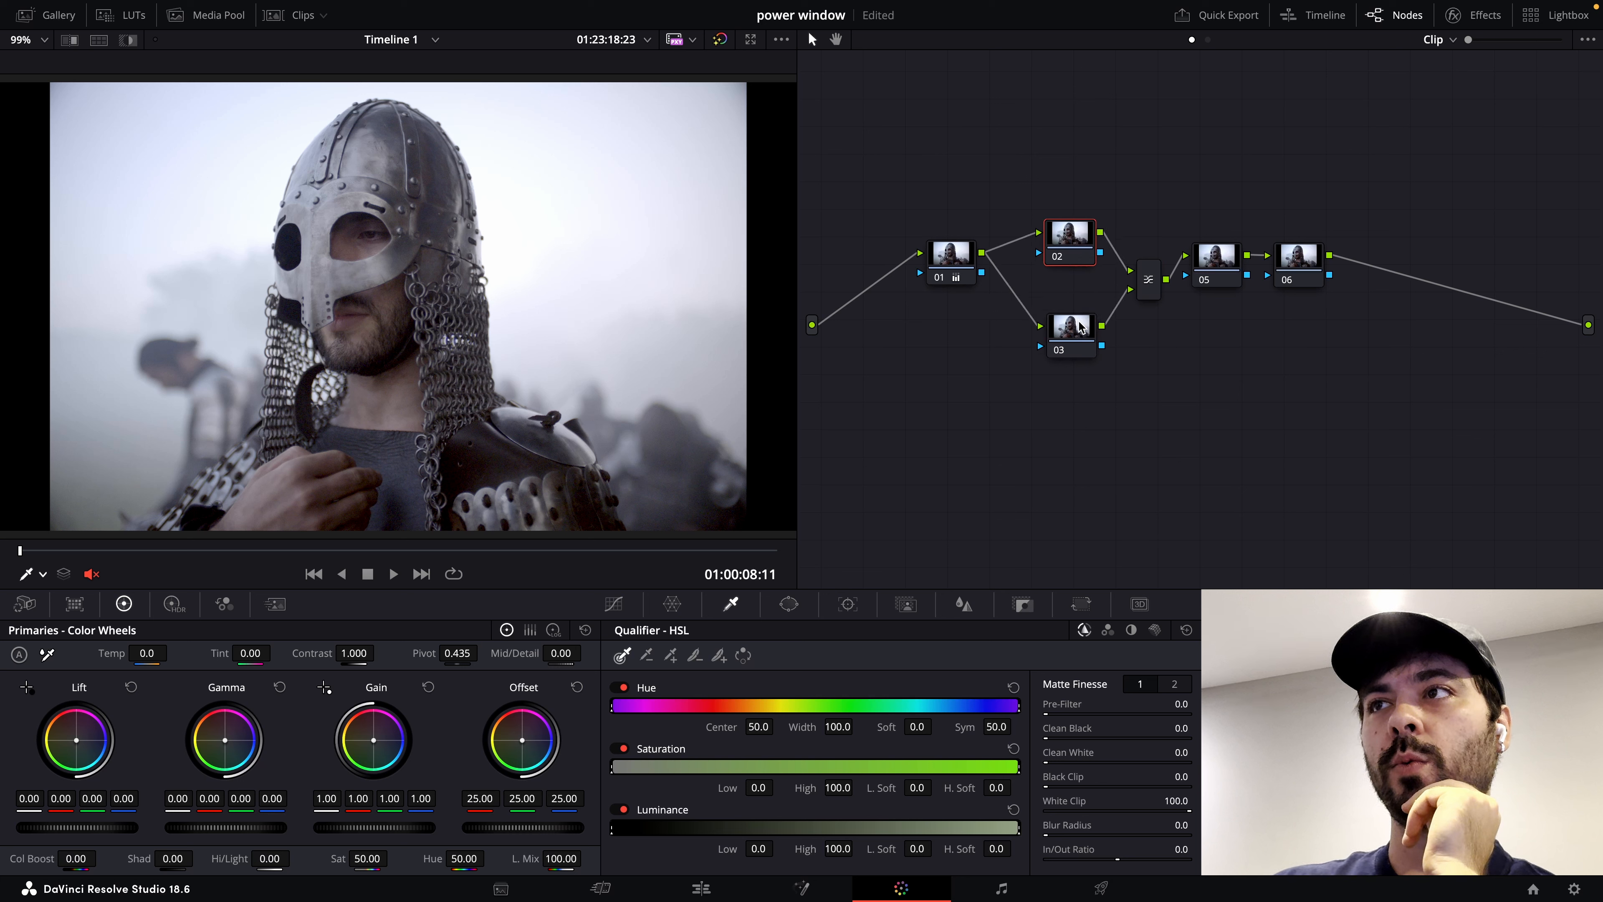
mouse_move(1076, 331)
left_mouse_down()
mouse_move(1075, 357)
mouse_move(1078, 343)
left_mouse_up()
left_click_drag(1069, 256, 1074, 242)
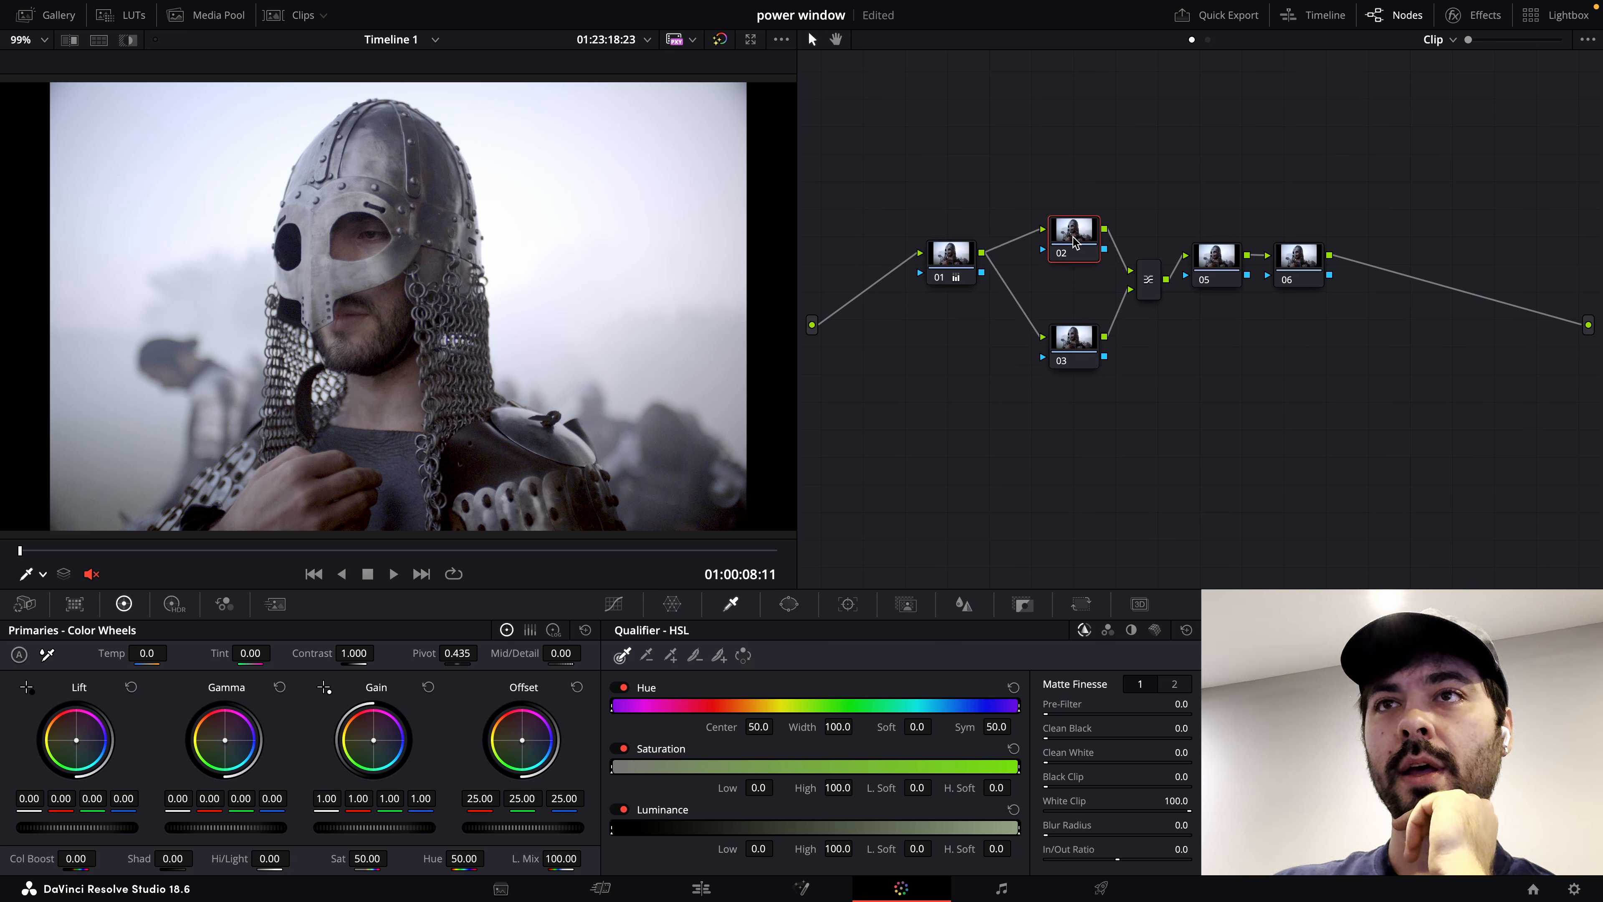
left_click_drag(1070, 355, 1070, 351)
left_click_drag(1071, 235, 1078, 240)
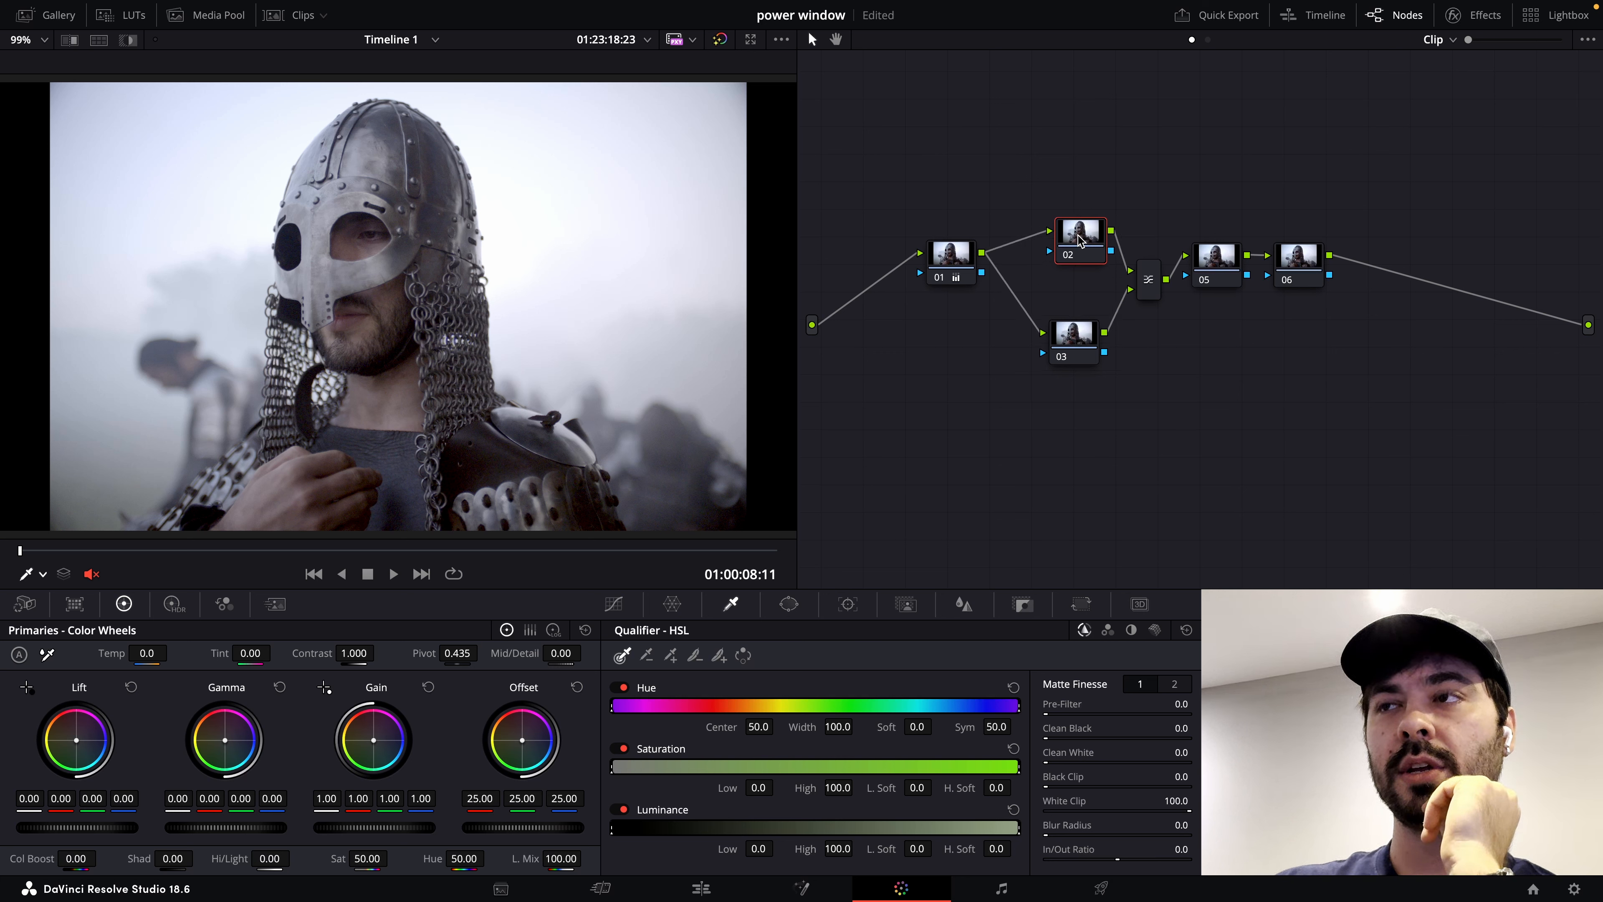
left_click_drag(1075, 336, 1065, 352)
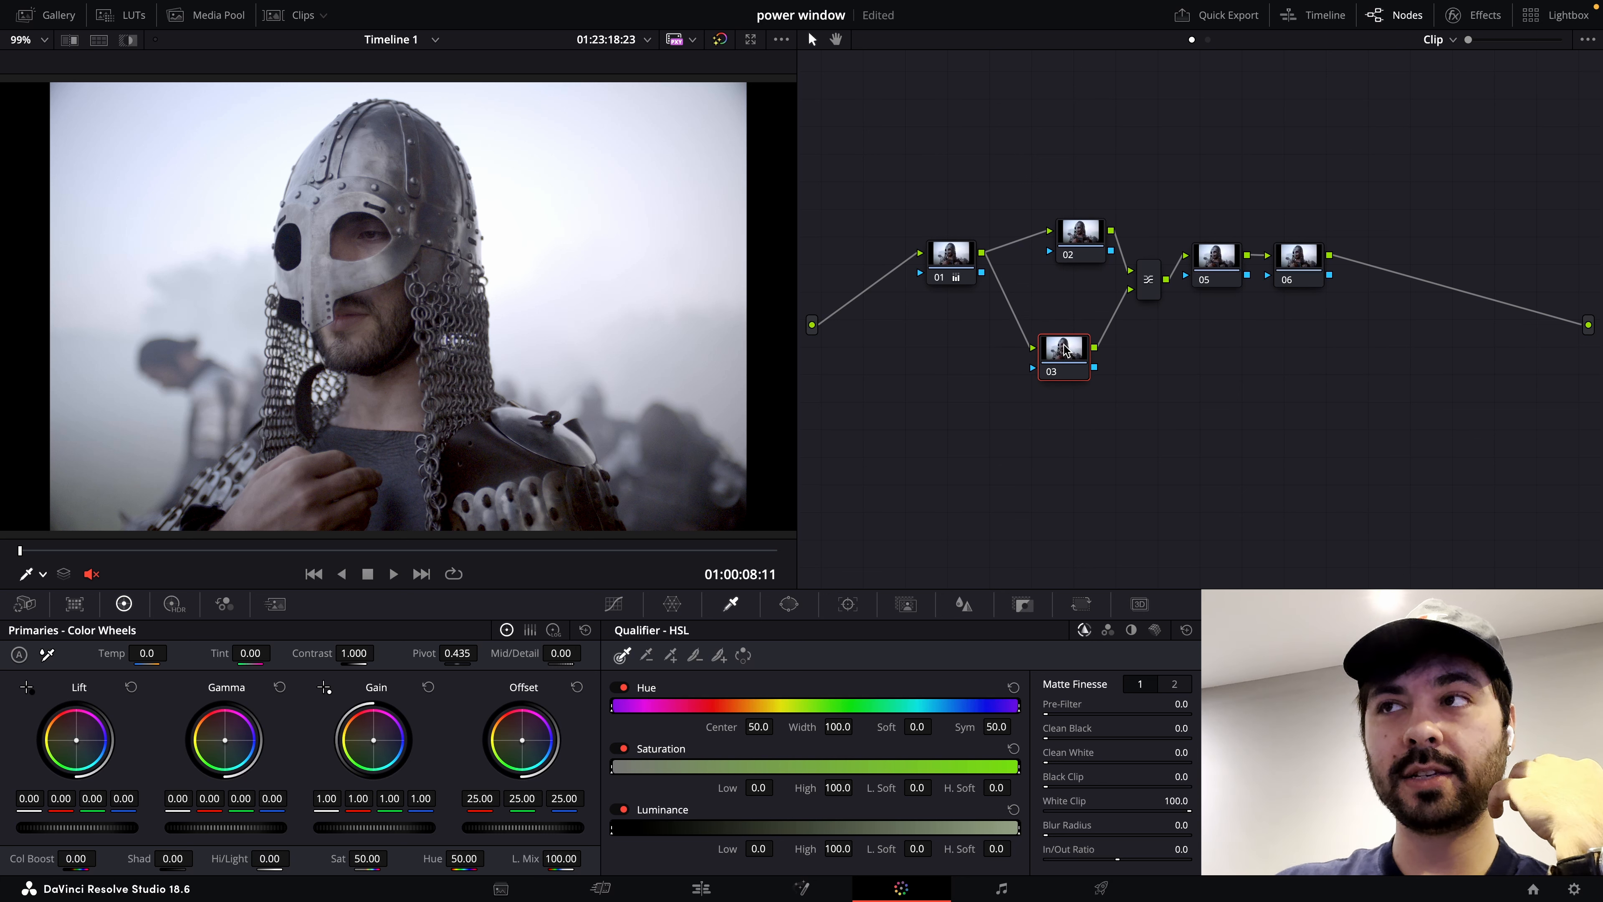
left_click_drag(1065, 352, 1080, 352)
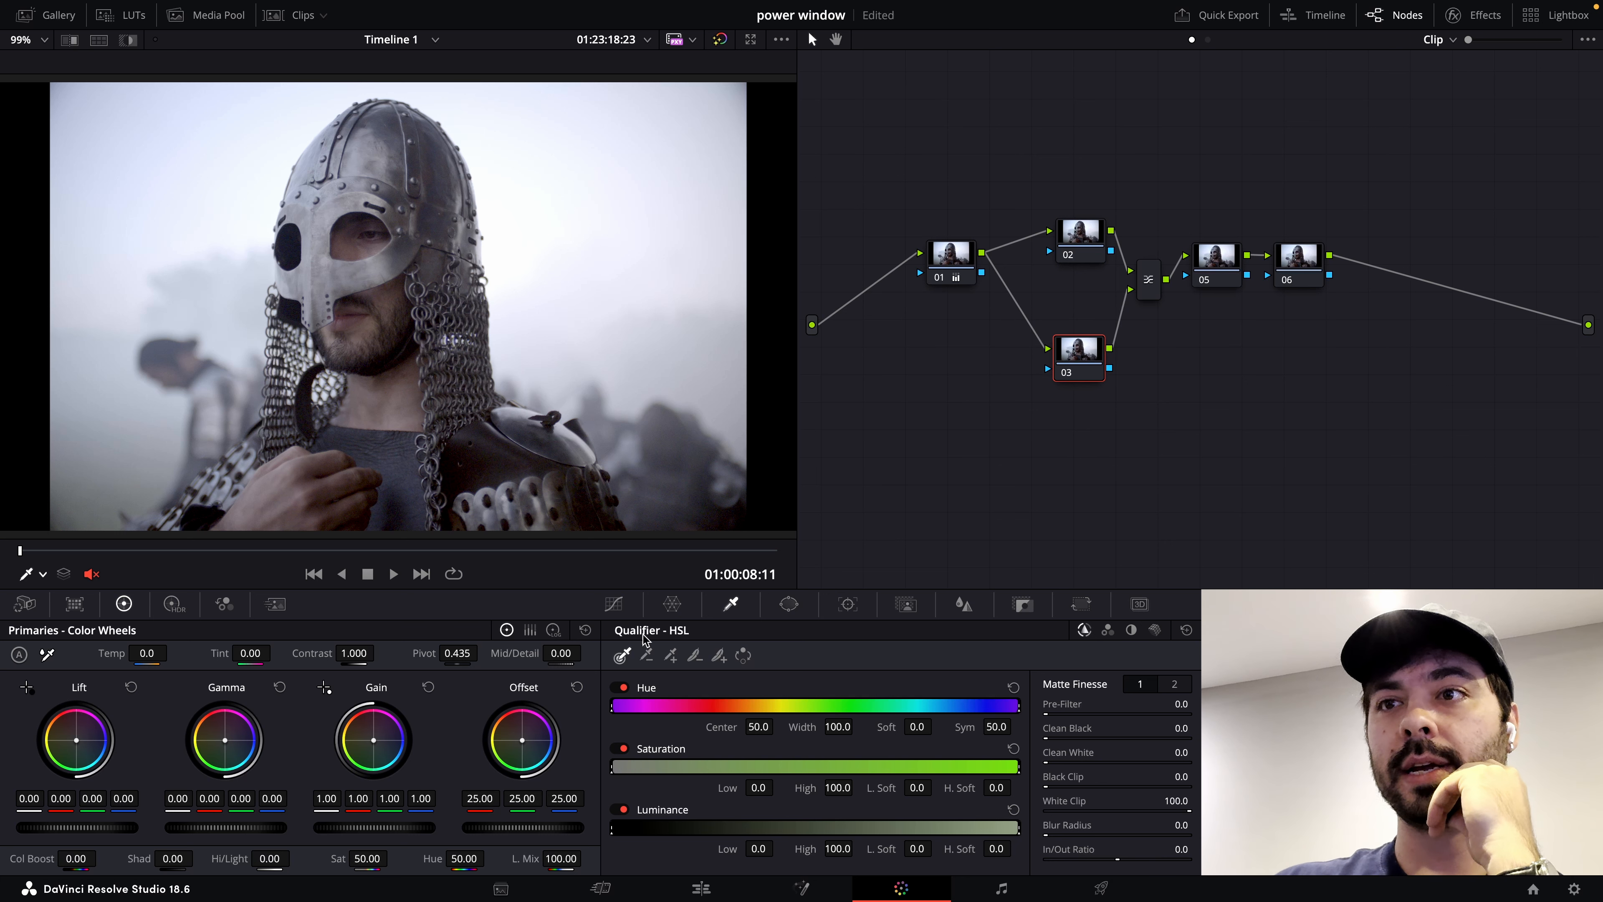
- Sample the man's skin on node 03, highlight the key, and set hue width 35.8, saturation range 0.7 to 5.6 and luminance range 51.0 to 62.8
left_click(391, 289)
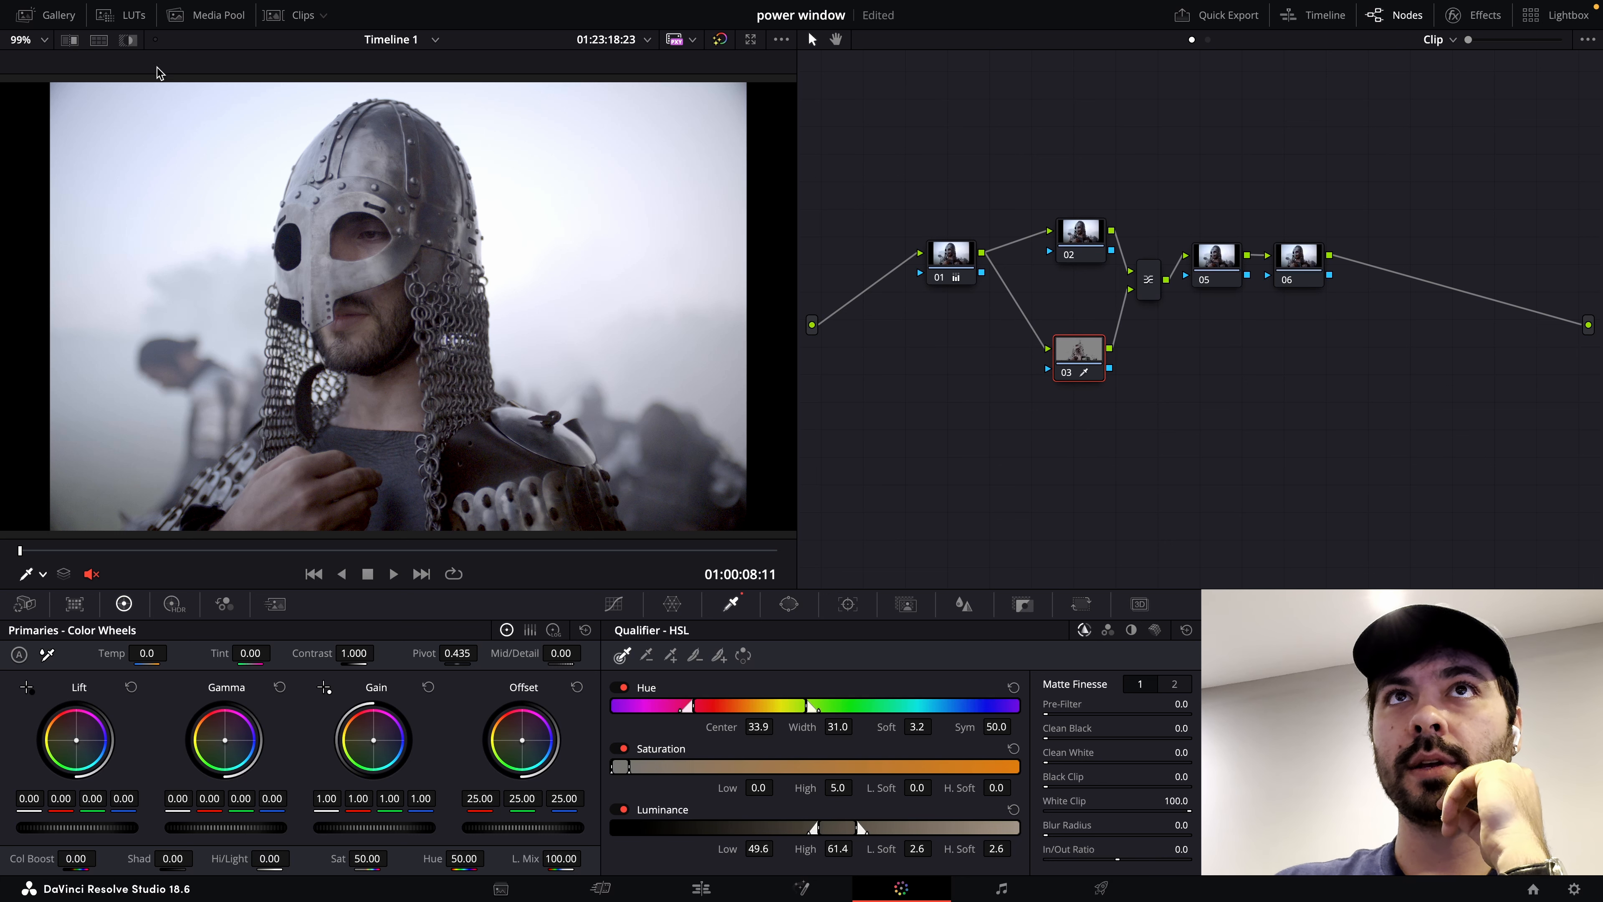
left_click(127, 40)
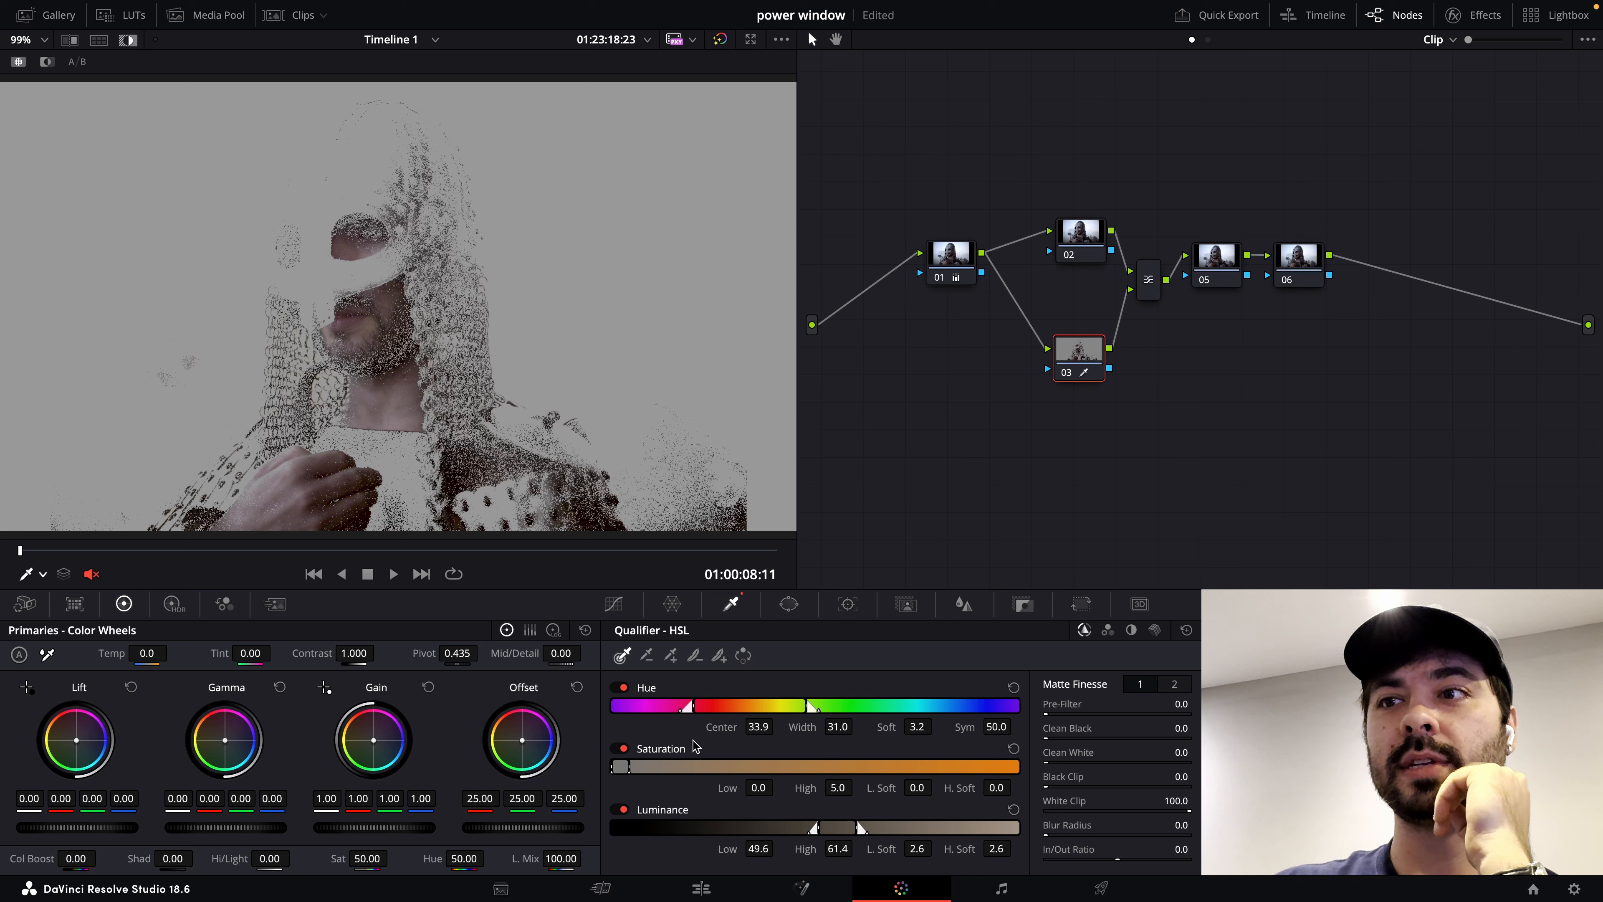
mouse_move(687, 706)
left_mouse_down()
mouse_move(704, 705)
mouse_move(679, 706)
left_mouse_up()
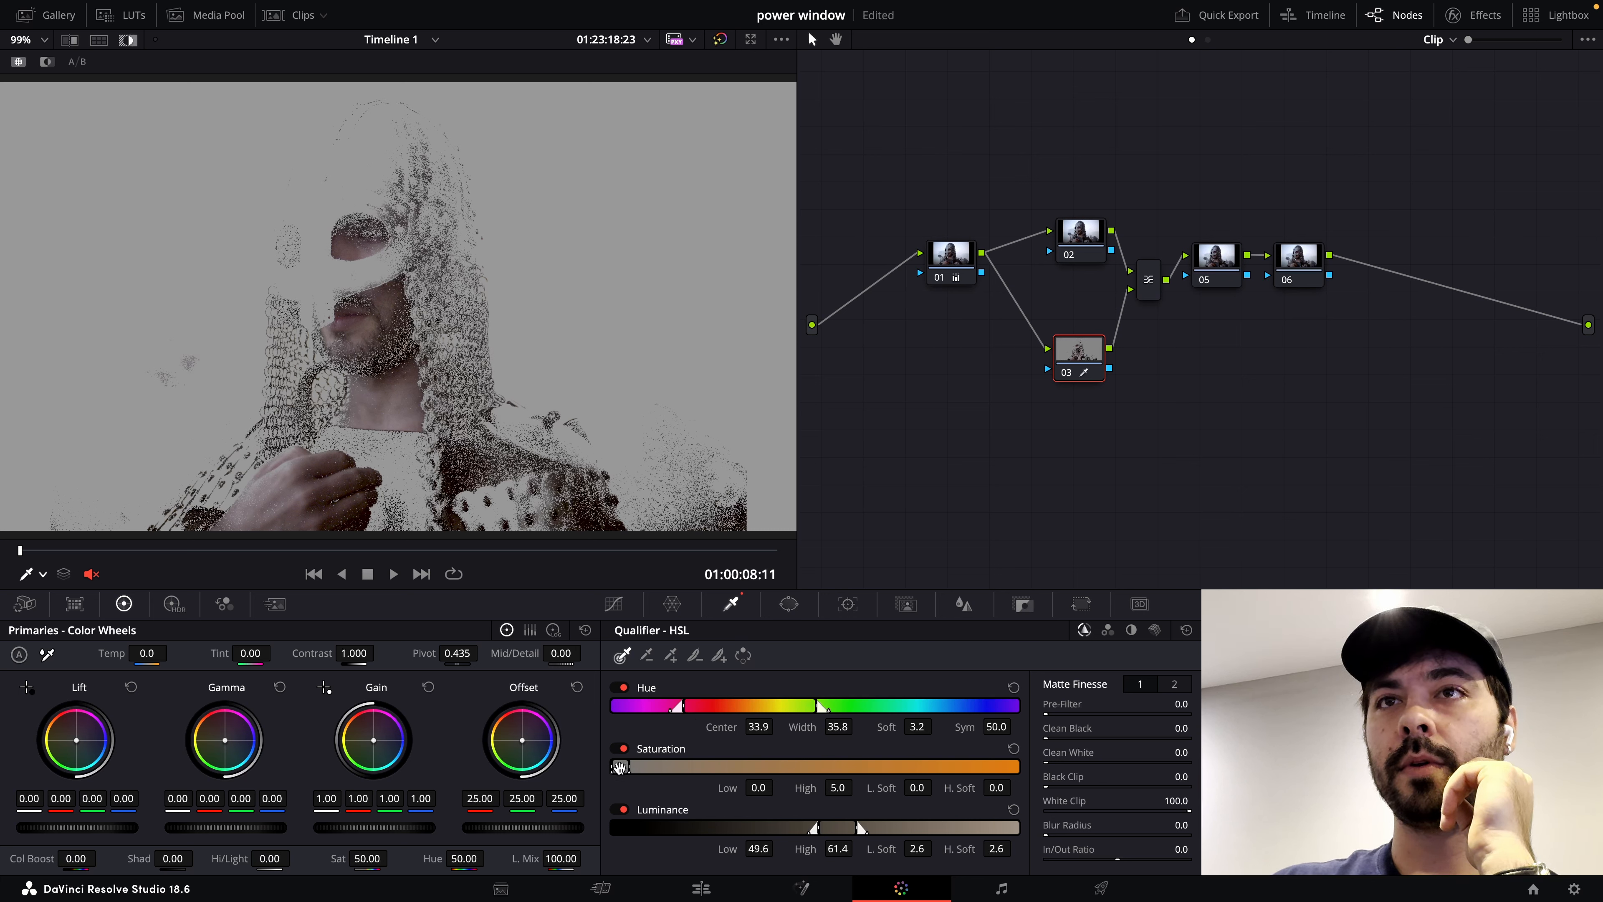
left_click_drag(619, 767, 620, 768)
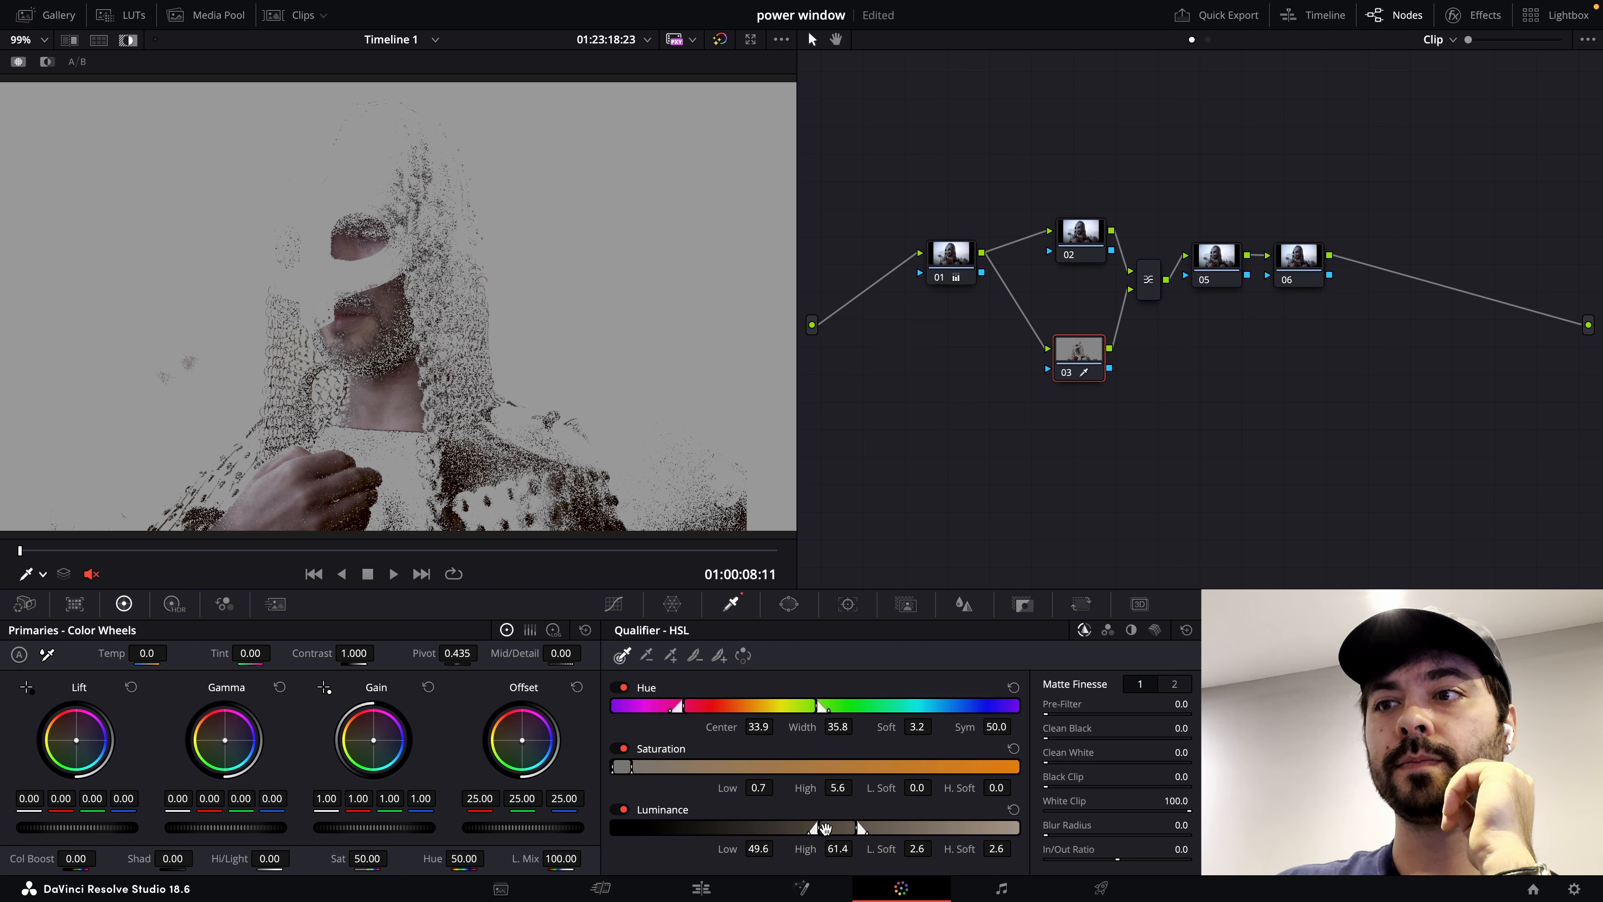
left_click_drag(825, 828, 832, 830)
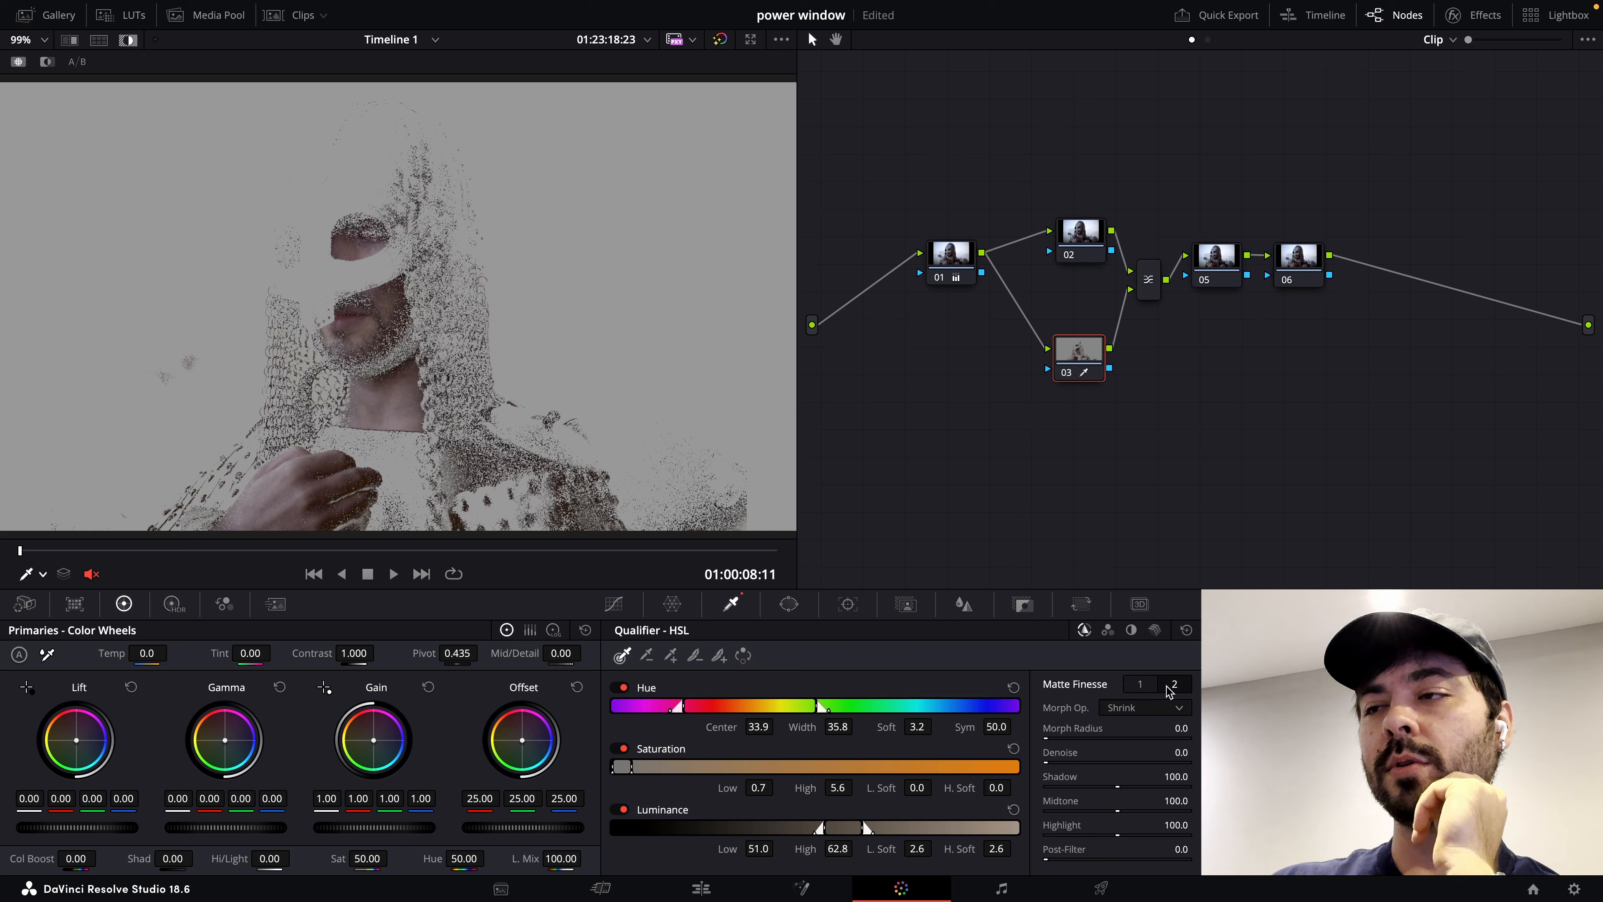
- Clean up node 03's skin key with pre-filter 0.3 and clean black 19.7, and set its hue softness to 5.6
left_click_drag(1179, 704, 1183, 704)
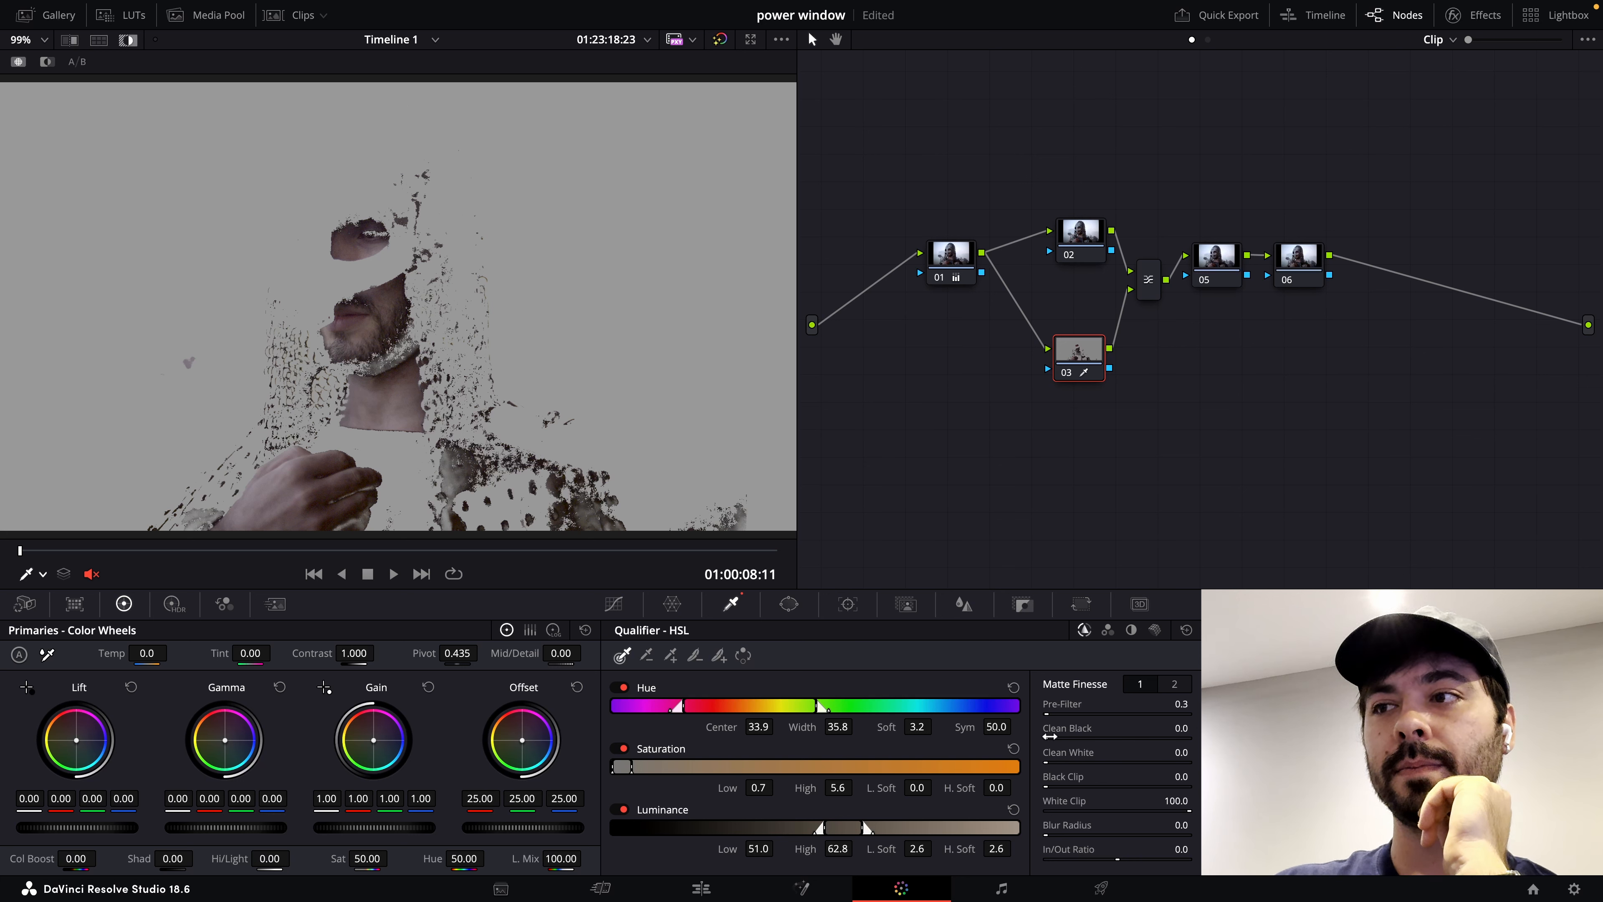
left_click_drag(1059, 732, 1079, 728)
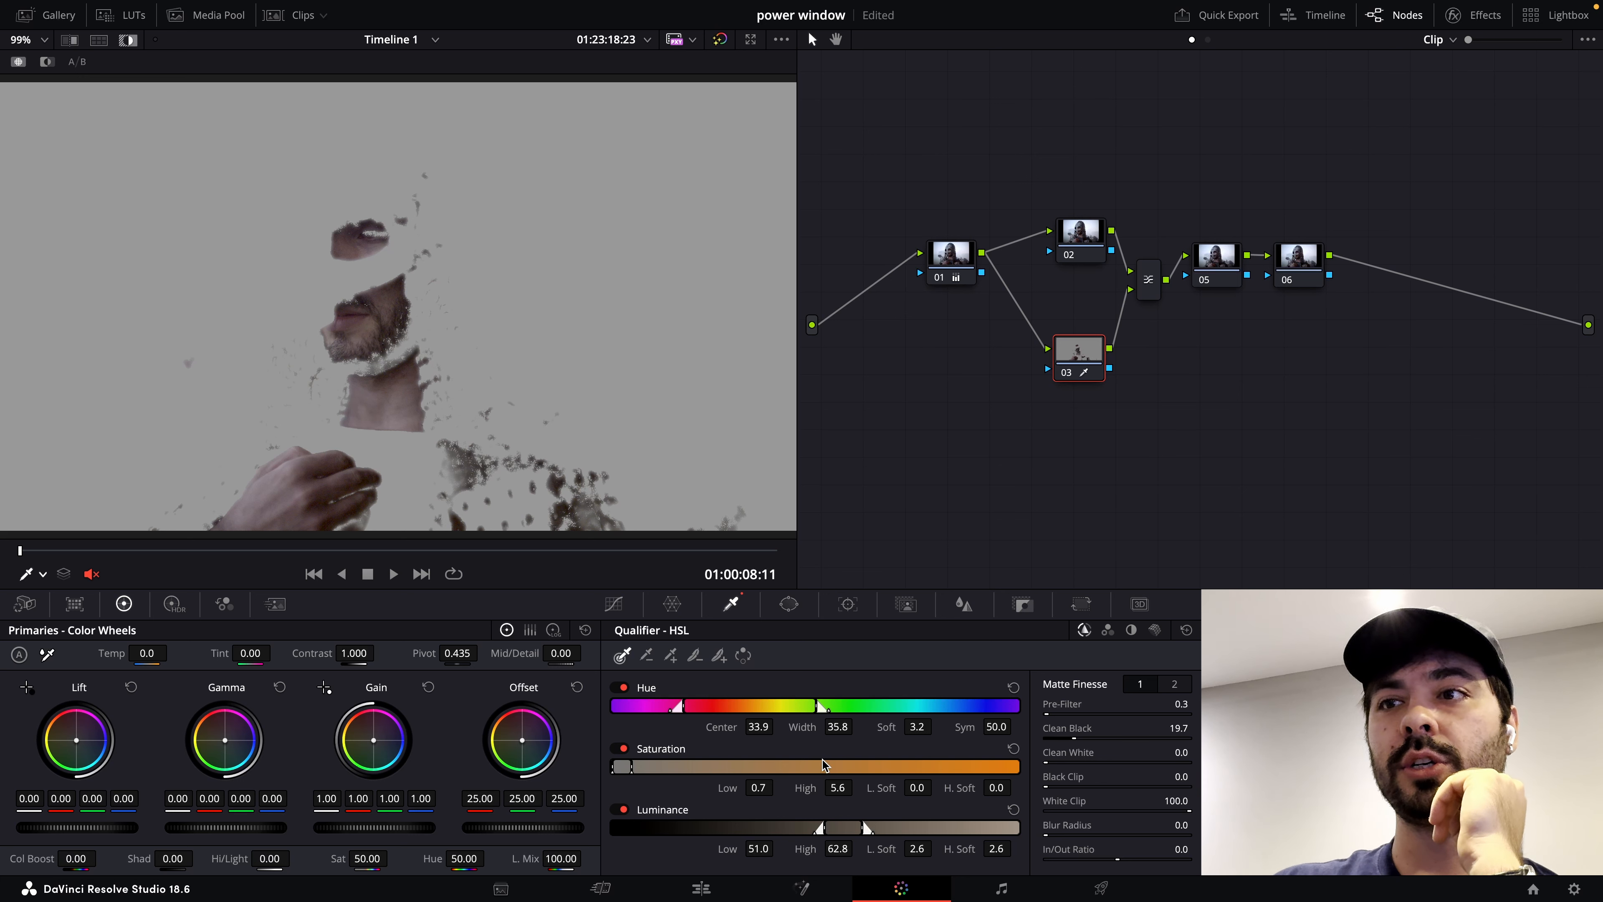
left_click_drag(825, 707, 839, 707)
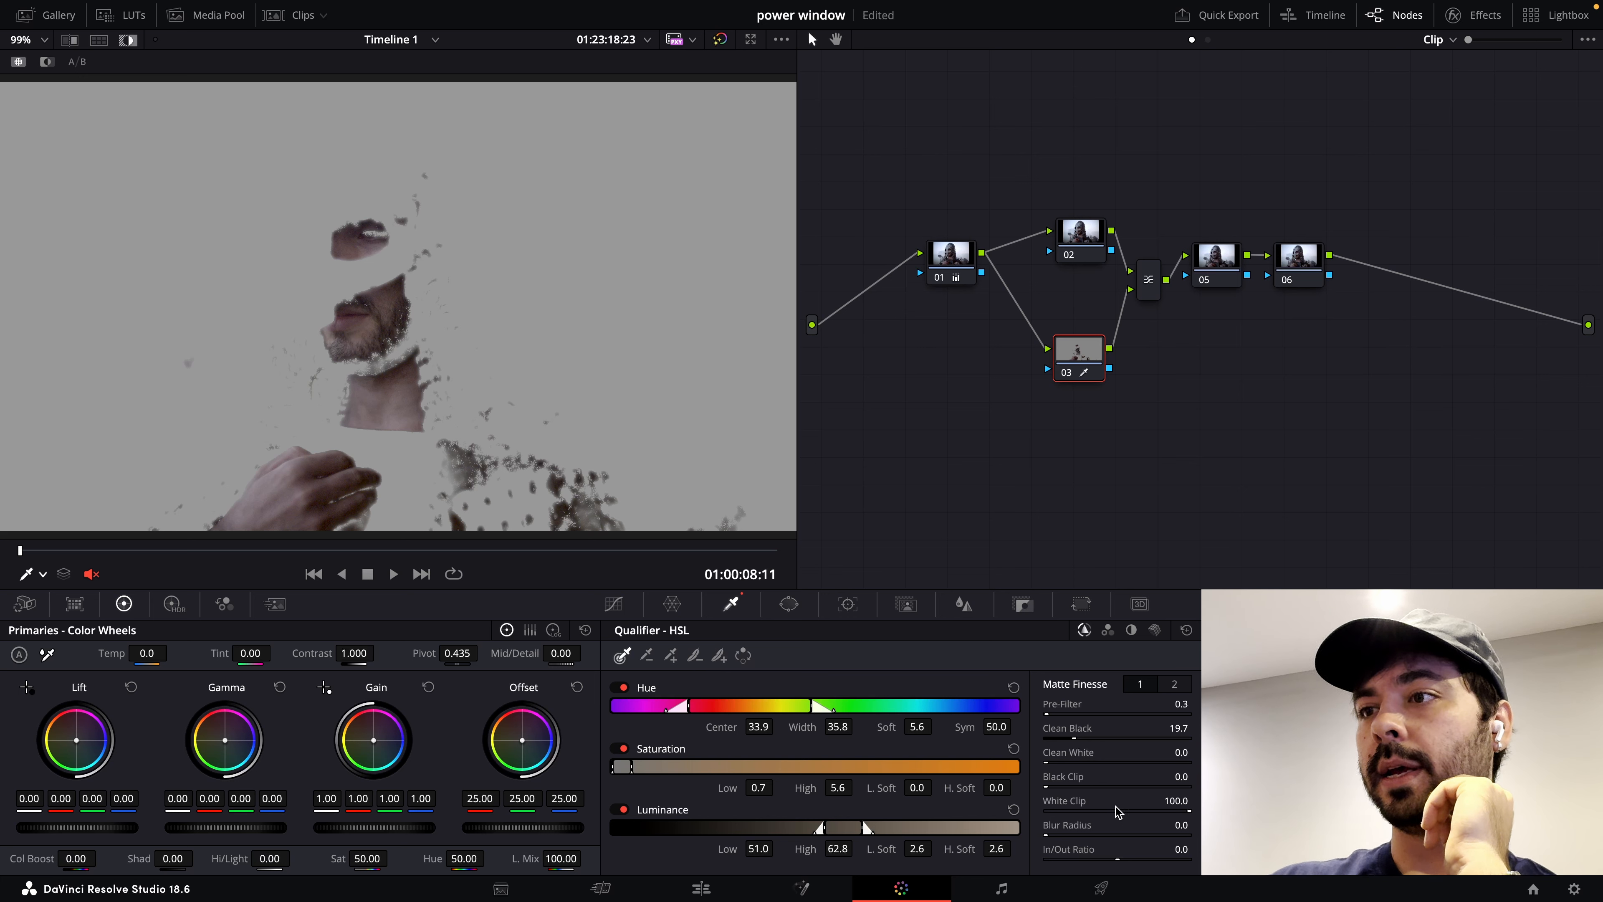
- Set node 03's matte denoise to 4.5 and its luminance range to low 50.8 and high 62.6
left_click(1173, 683)
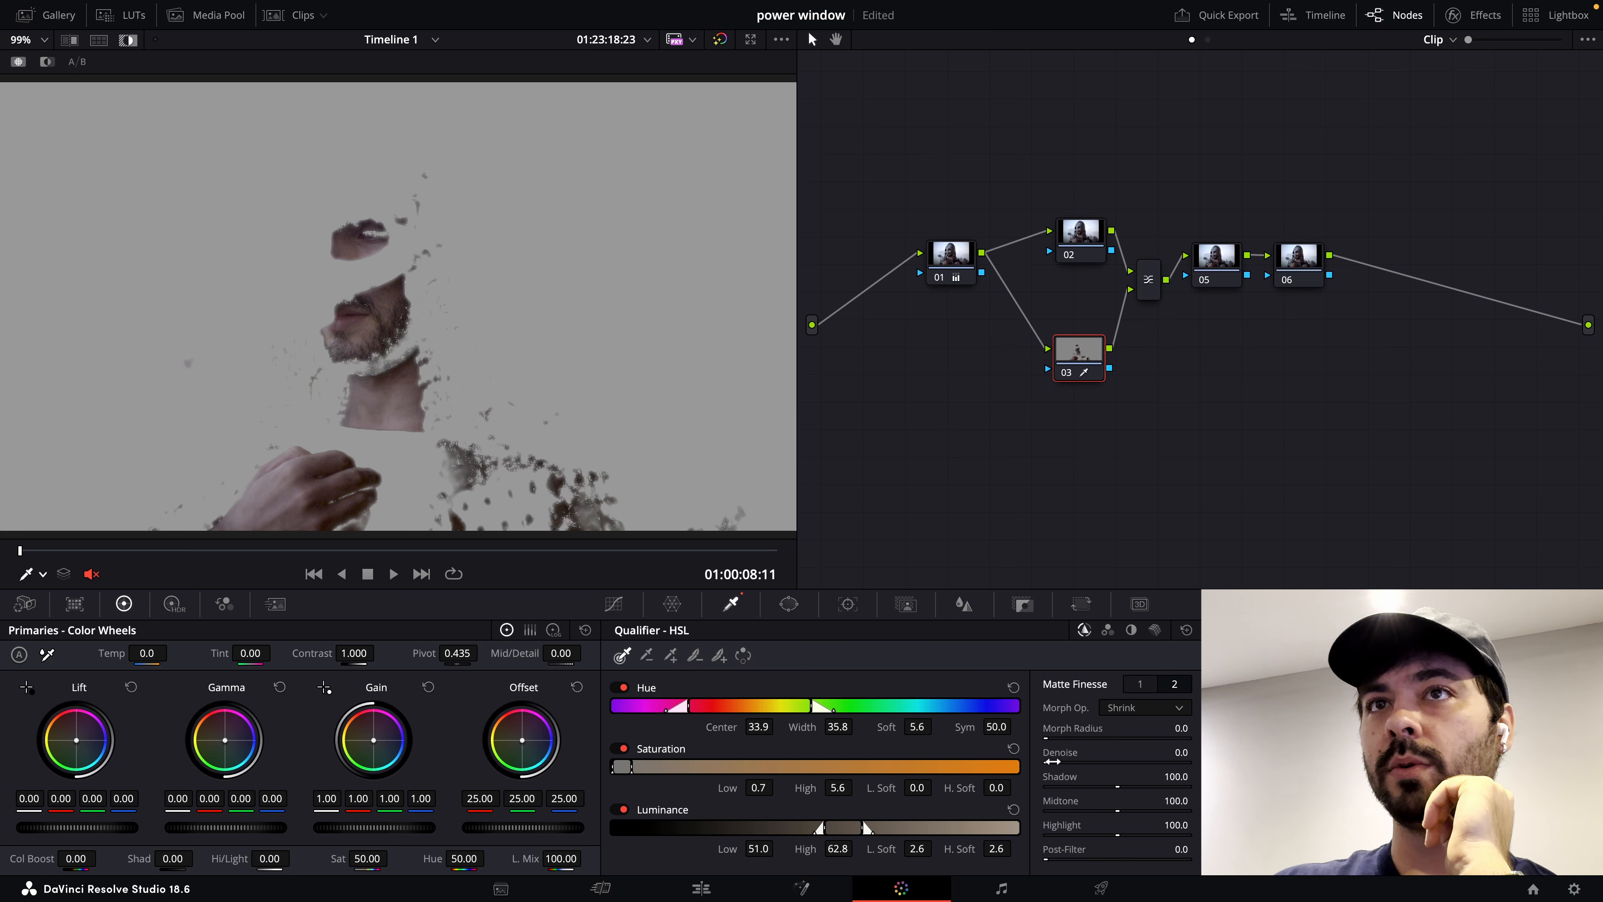
left_click_drag(1052, 761, 1054, 761)
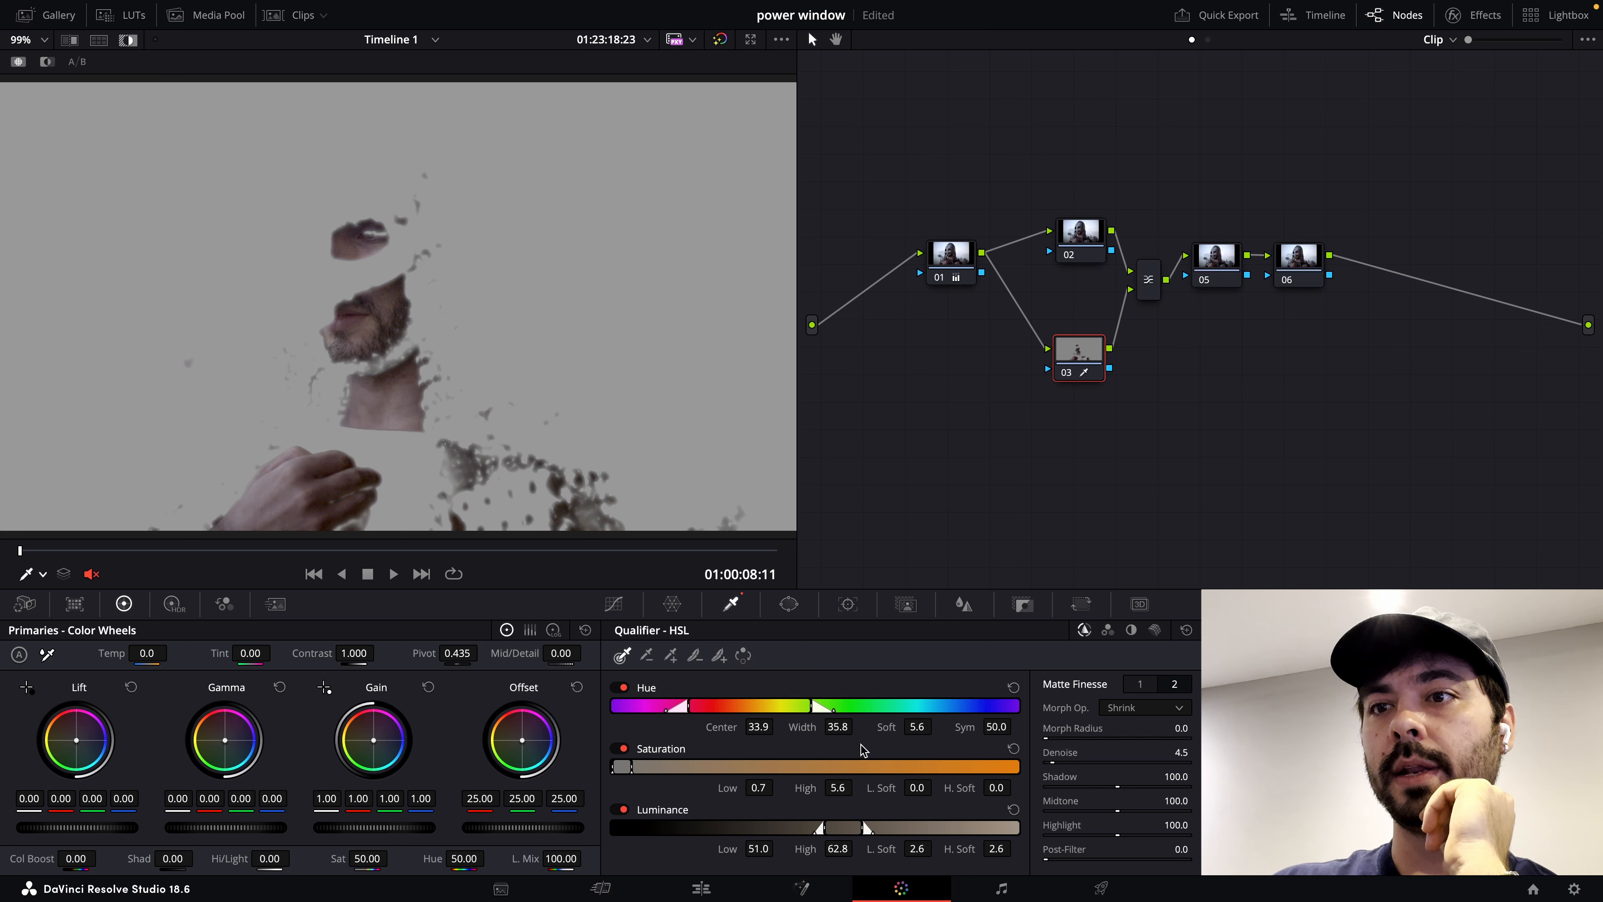
left_click_drag(841, 829, 840, 829)
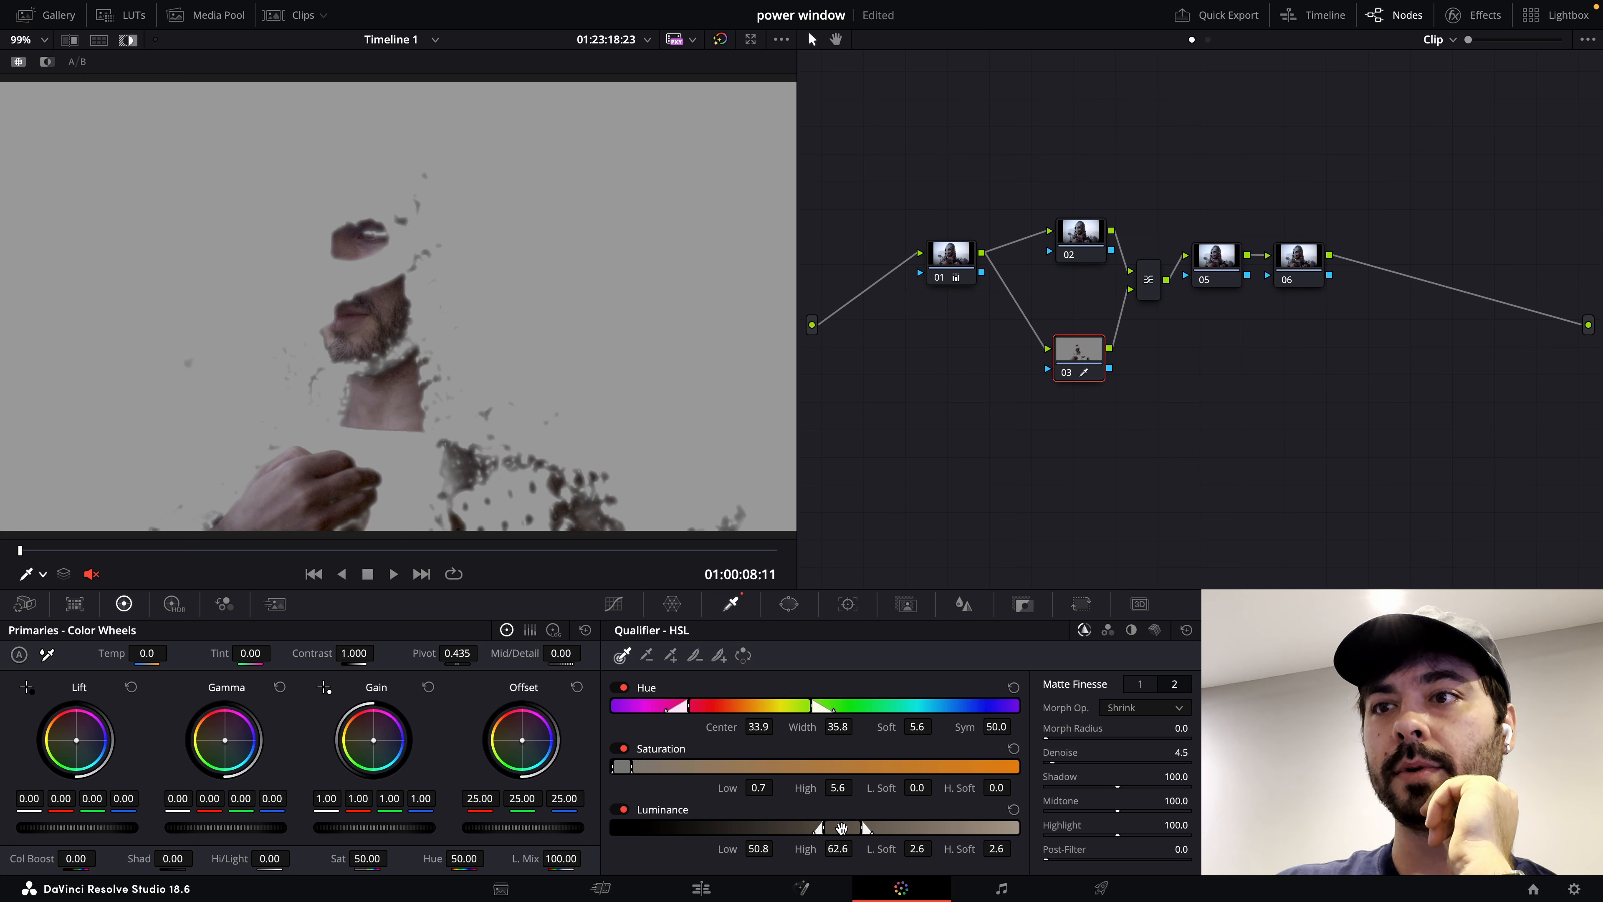
- Draw a closed curve window on node 03 around the man's face, neck and hand, extending below the frame edge
left_click_drag(621, 767, 623, 771)
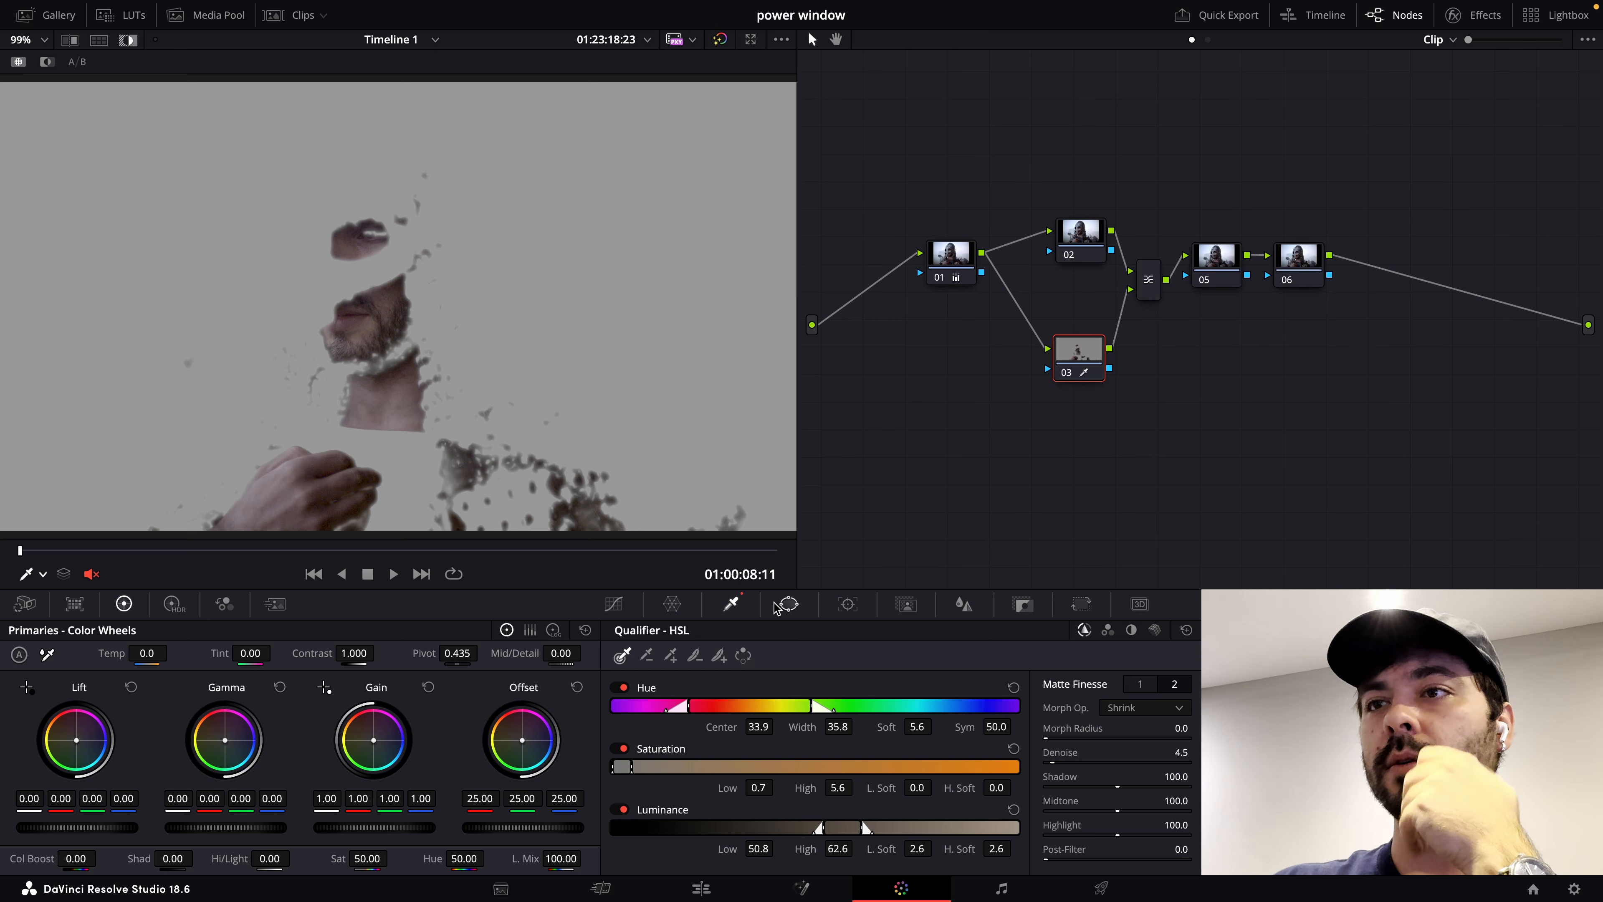
left_click(787, 603)
left_click(808, 654)
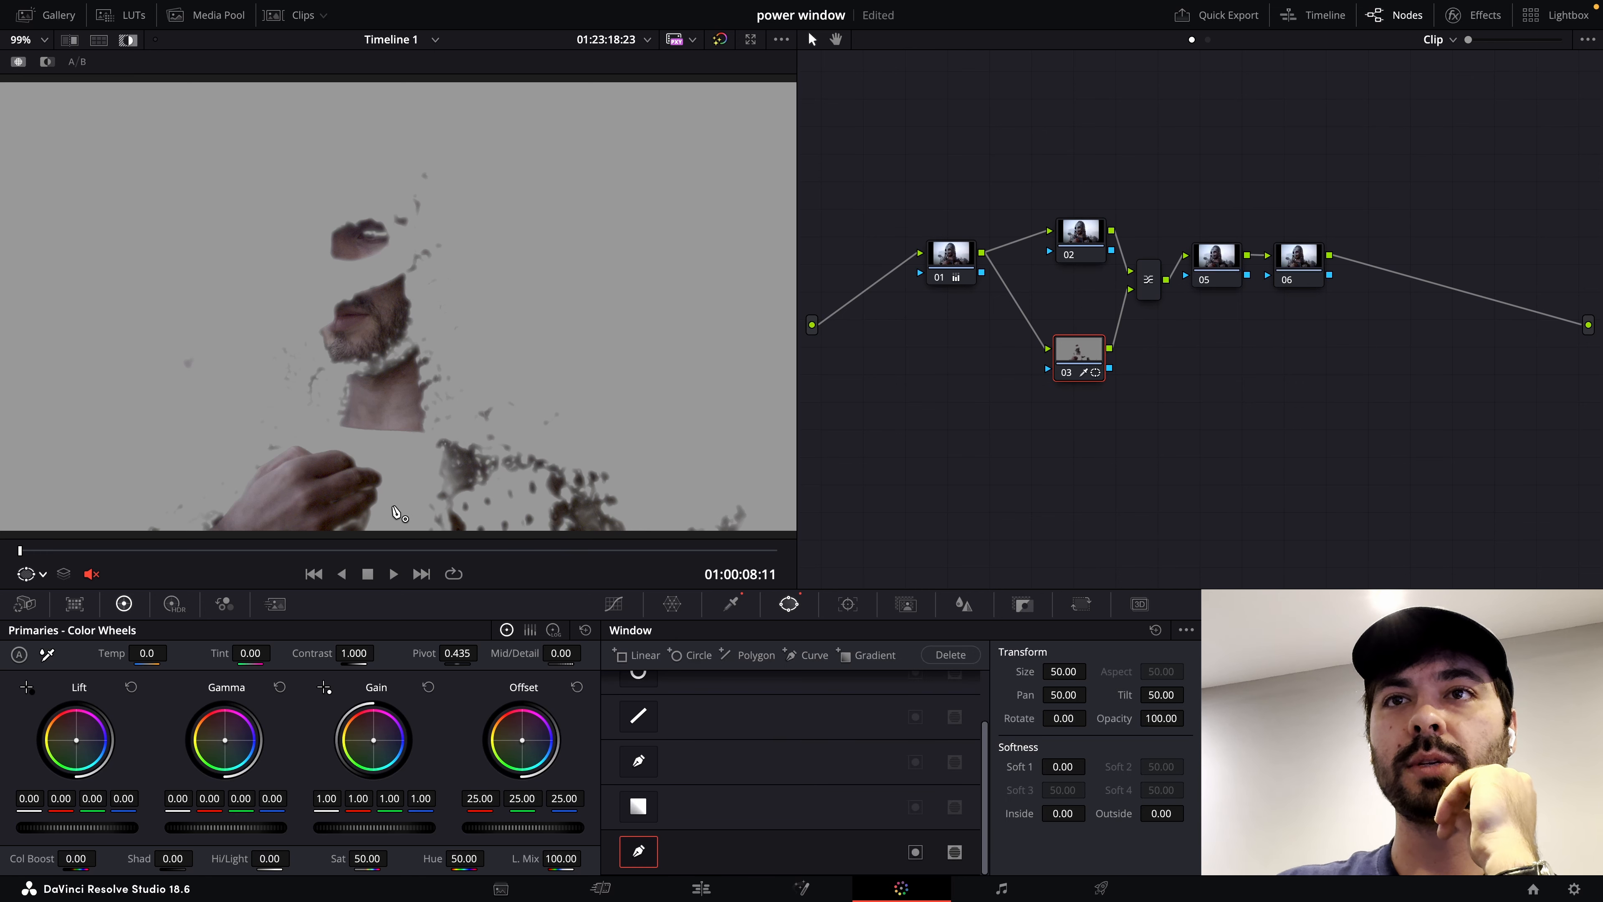
left_click(386, 521)
left_click(402, 469)
left_click(416, 441)
left_click(436, 422)
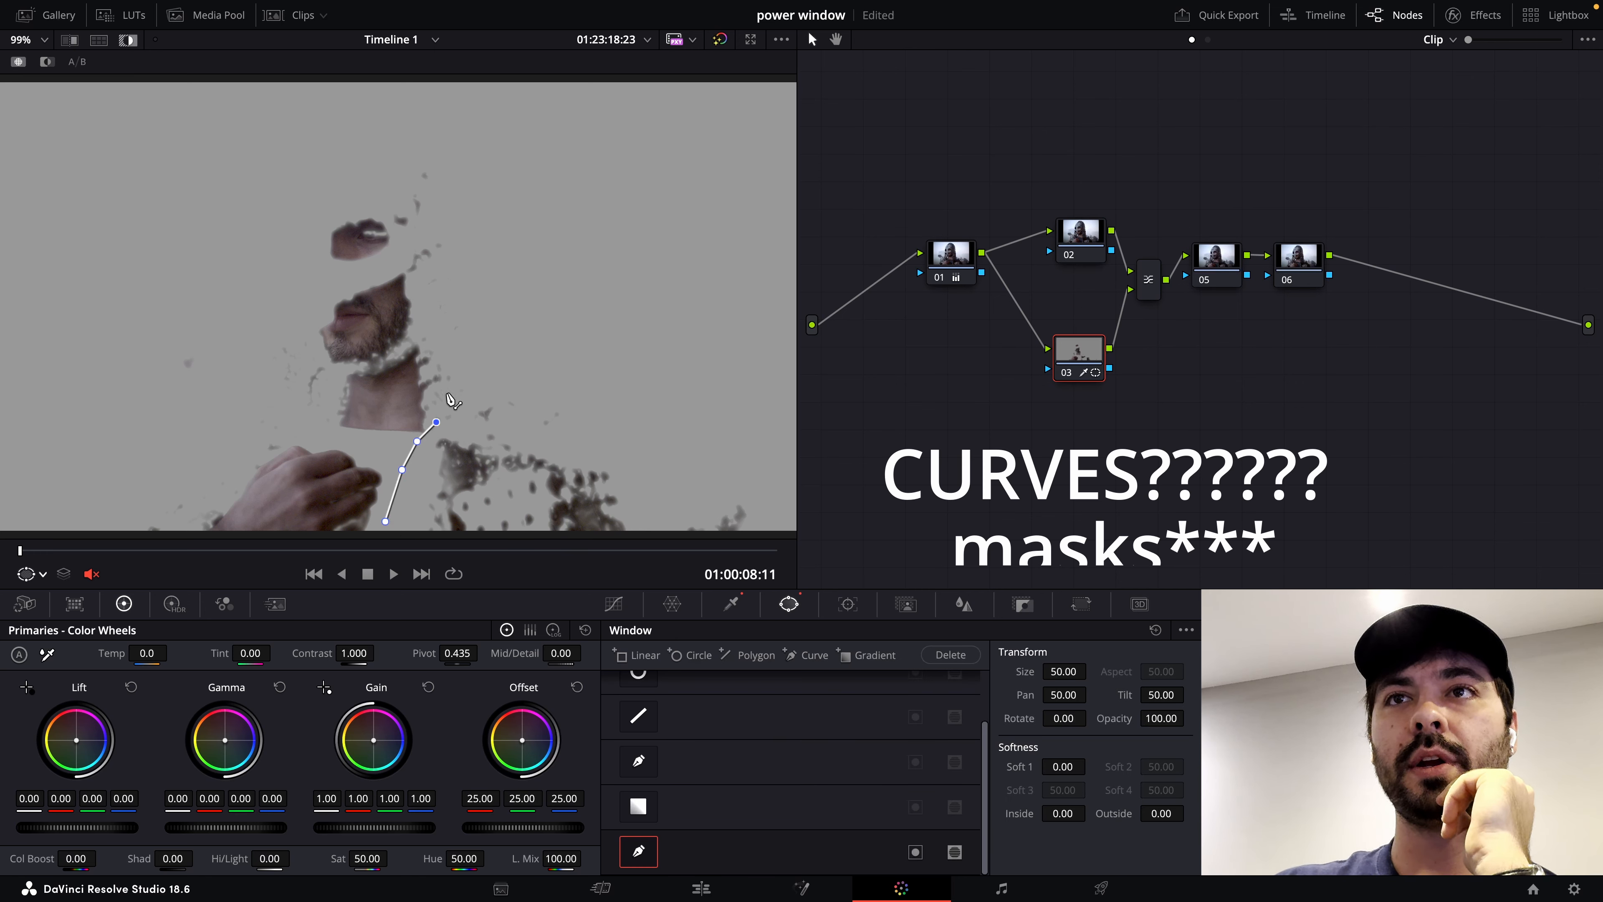
left_click(457, 375)
left_click(464, 295)
left_click(417, 267)
left_click(404, 220)
left_click(387, 181)
left_click(330, 204)
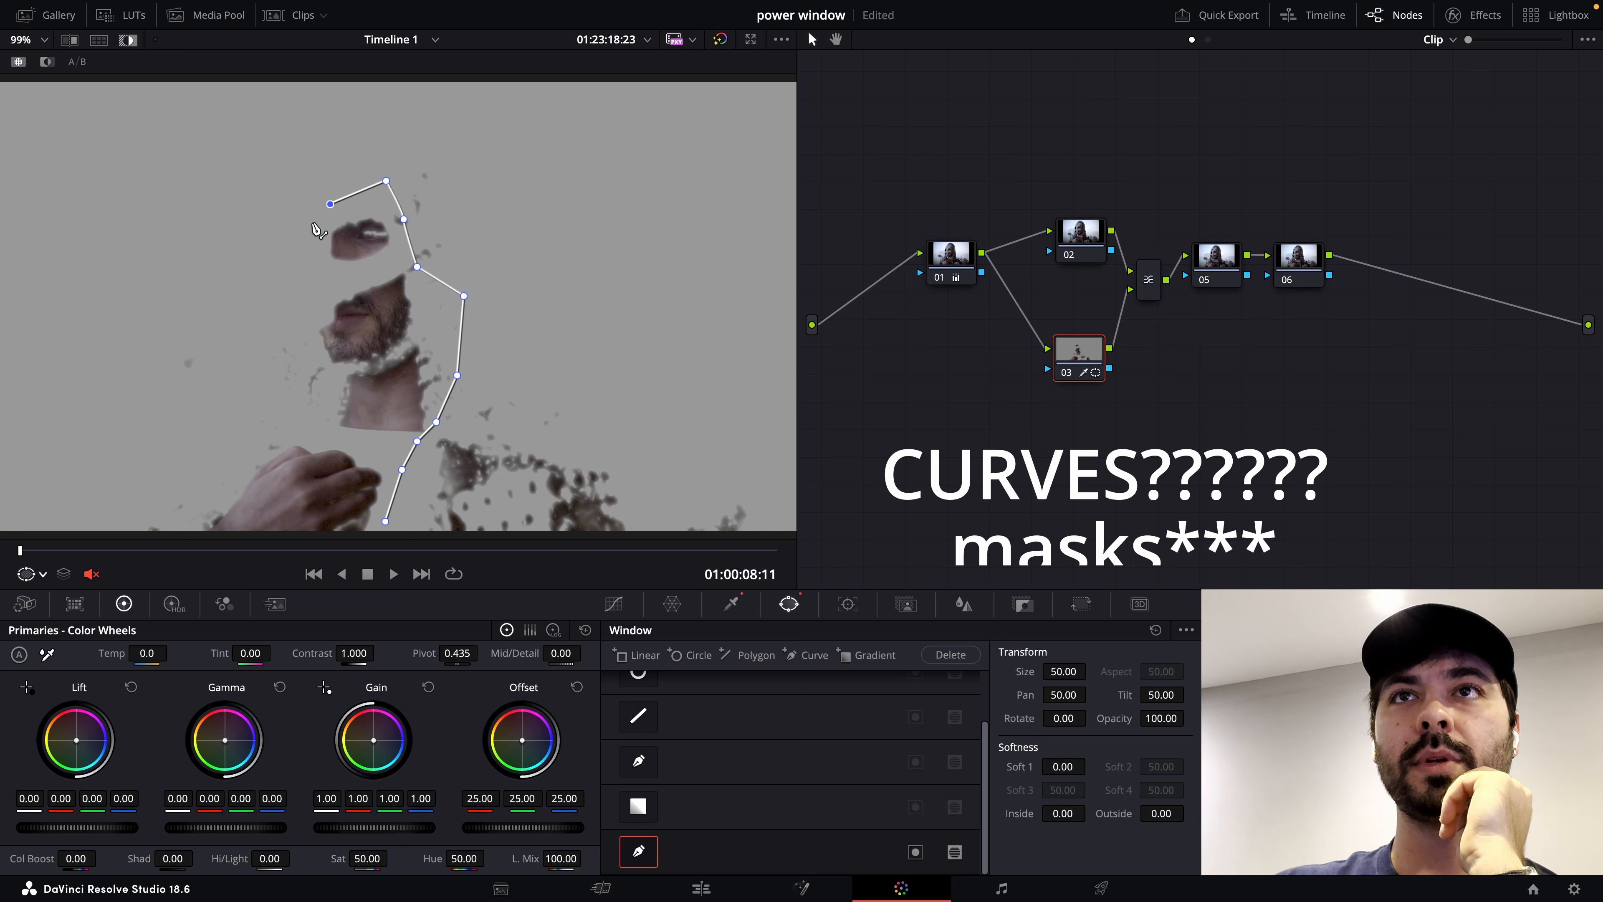
left_click(307, 229)
left_click(294, 278)
left_click(301, 341)
left_click(284, 398)
left_click(231, 472)
left_click(185, 516)
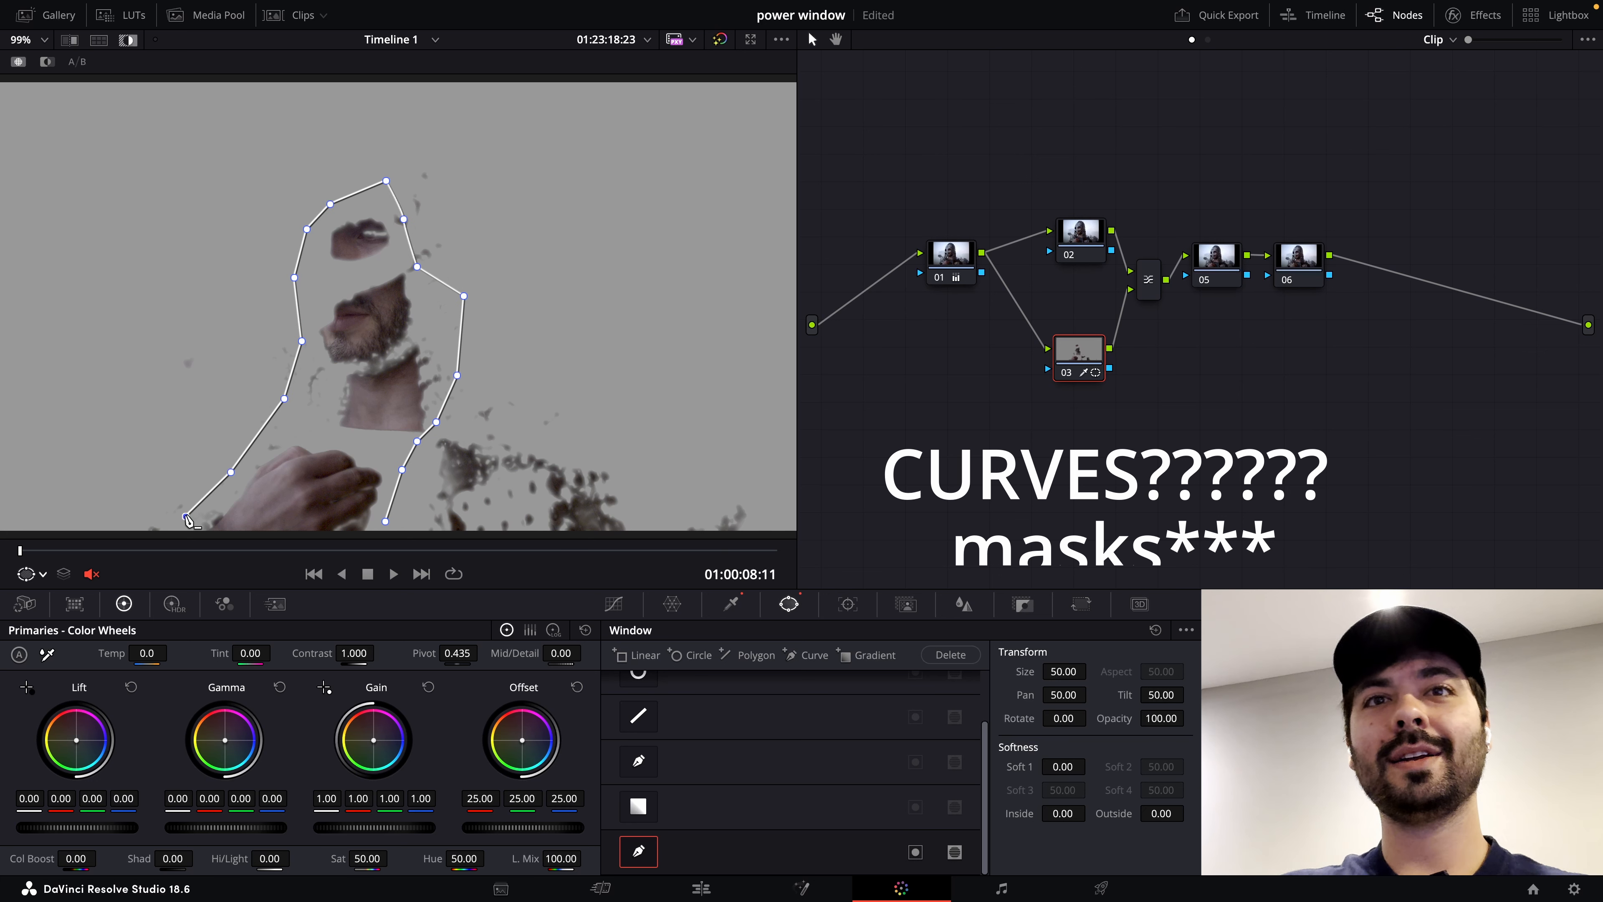
scroll(188, 519, "down", 2)
left_click(216, 510)
left_click(351, 526)
left_click(380, 510)
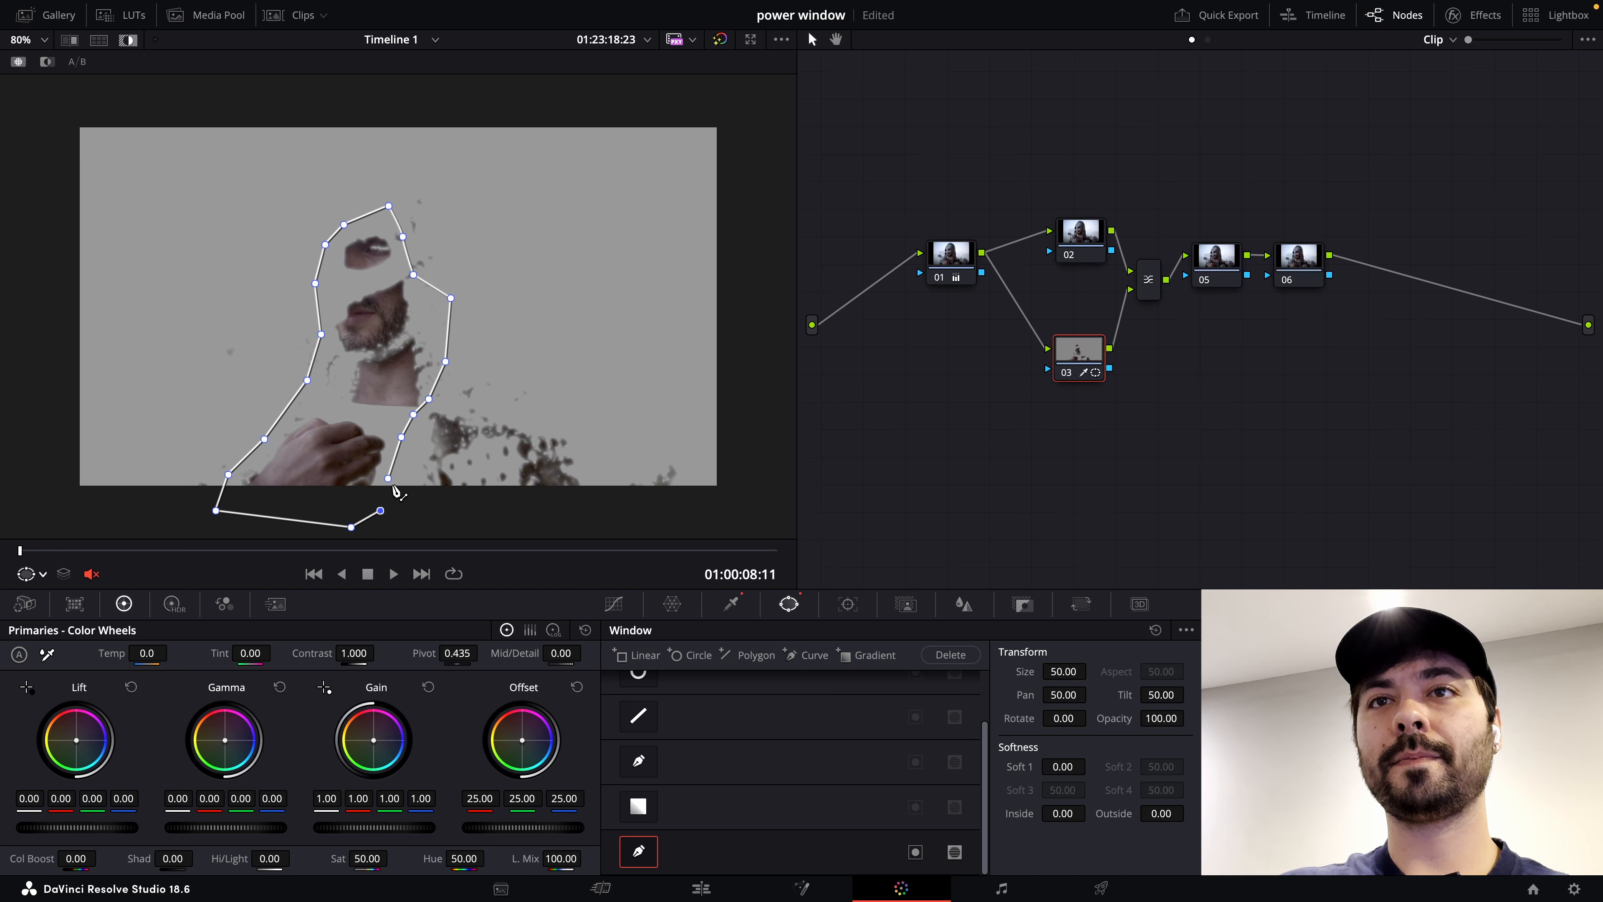
left_click(390, 479)
scroll(483, 354, "up", 2)
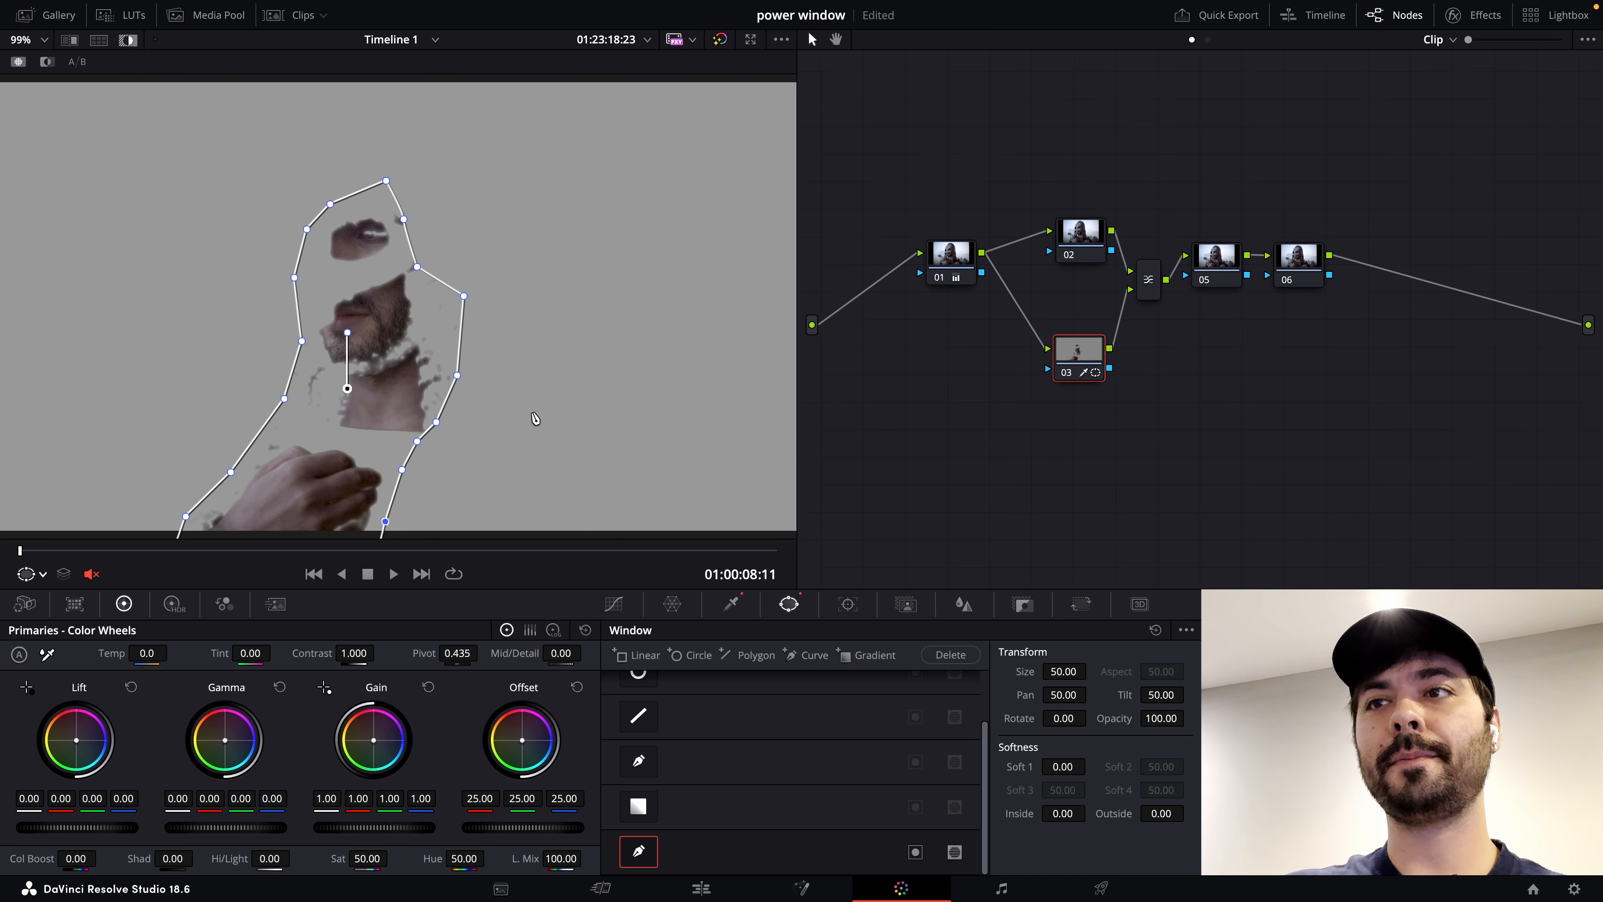
- Refine node 03's skin key with saturation high softness 3.3, clean black 38.0 and blur radius 31.4, and turn off the highlight
left_click(730, 603)
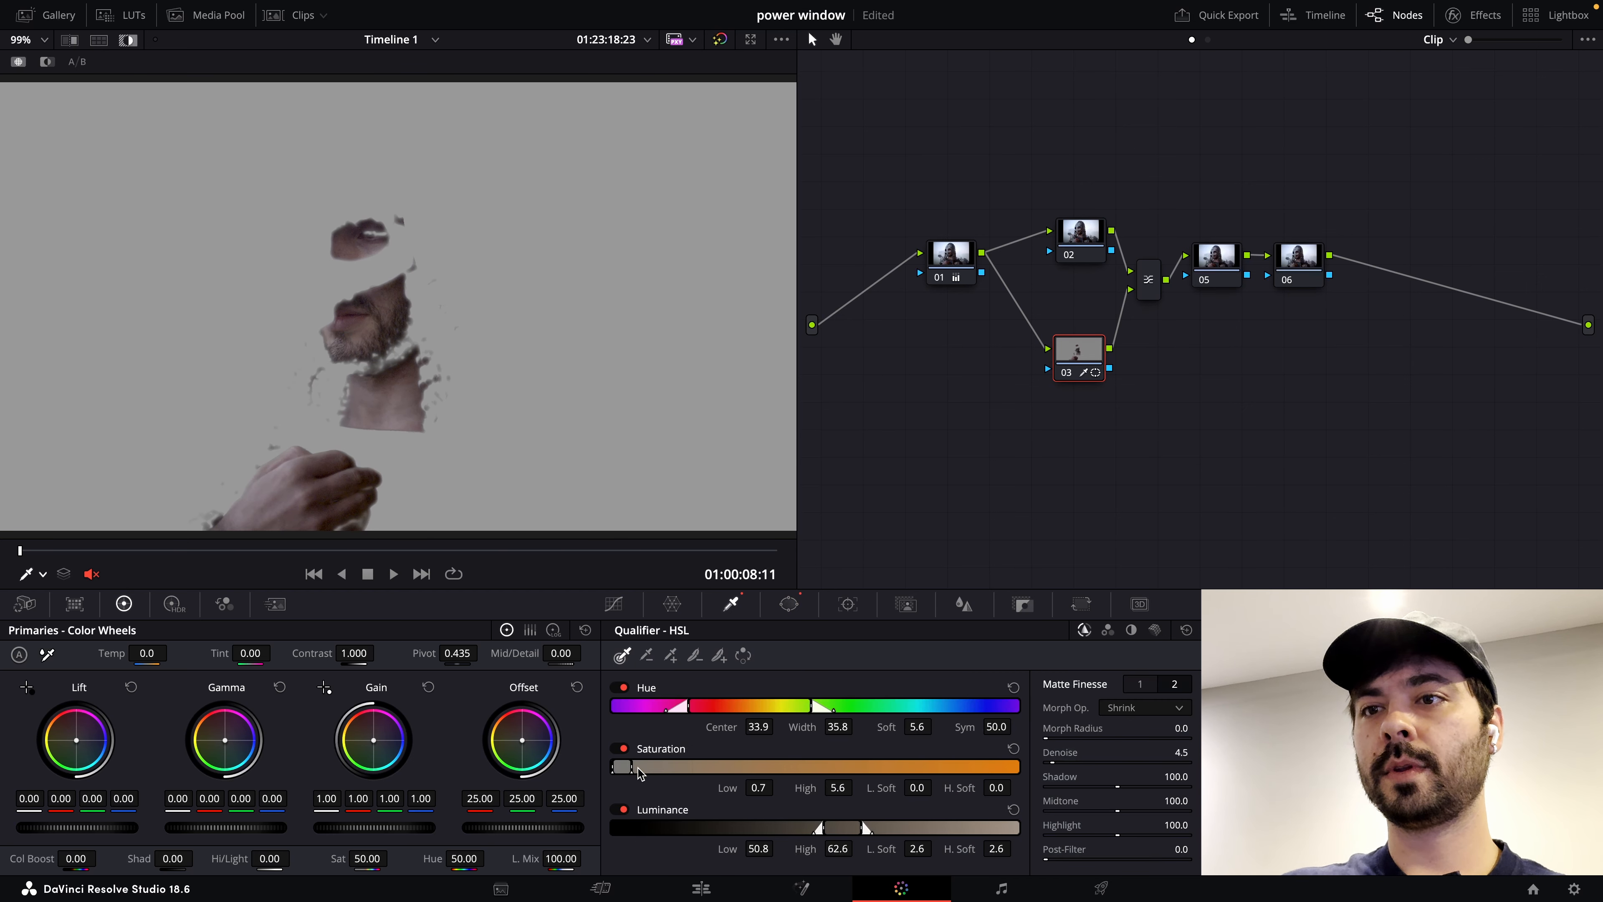
left_click_drag(636, 770, 639, 769)
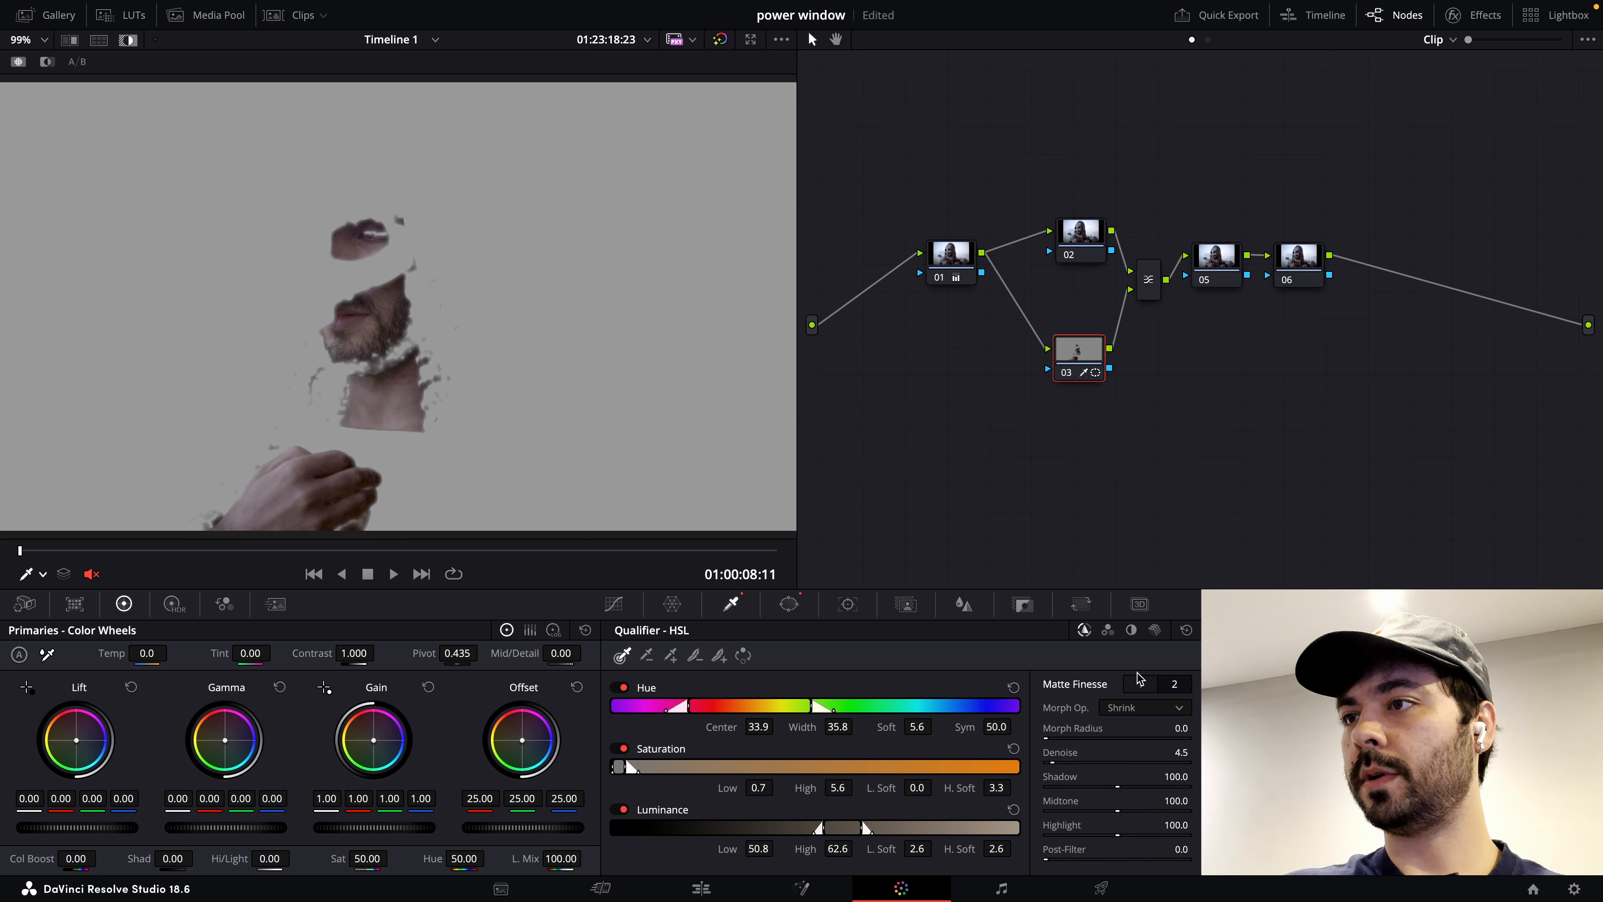
left_click(1140, 687)
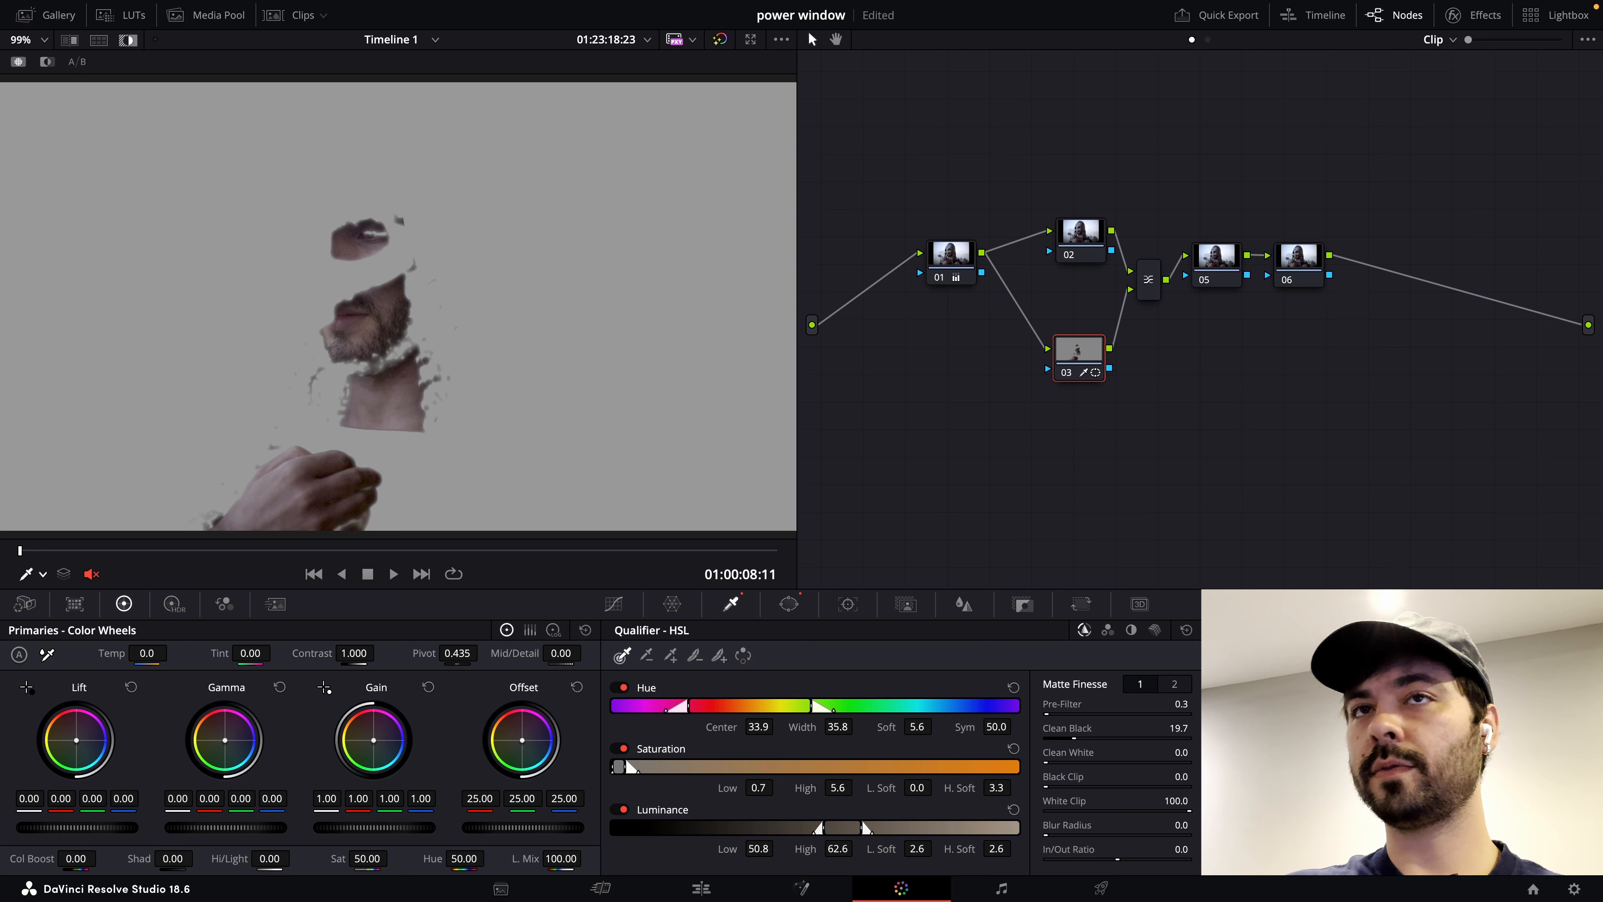
left_click_drag(1094, 737, 1100, 738)
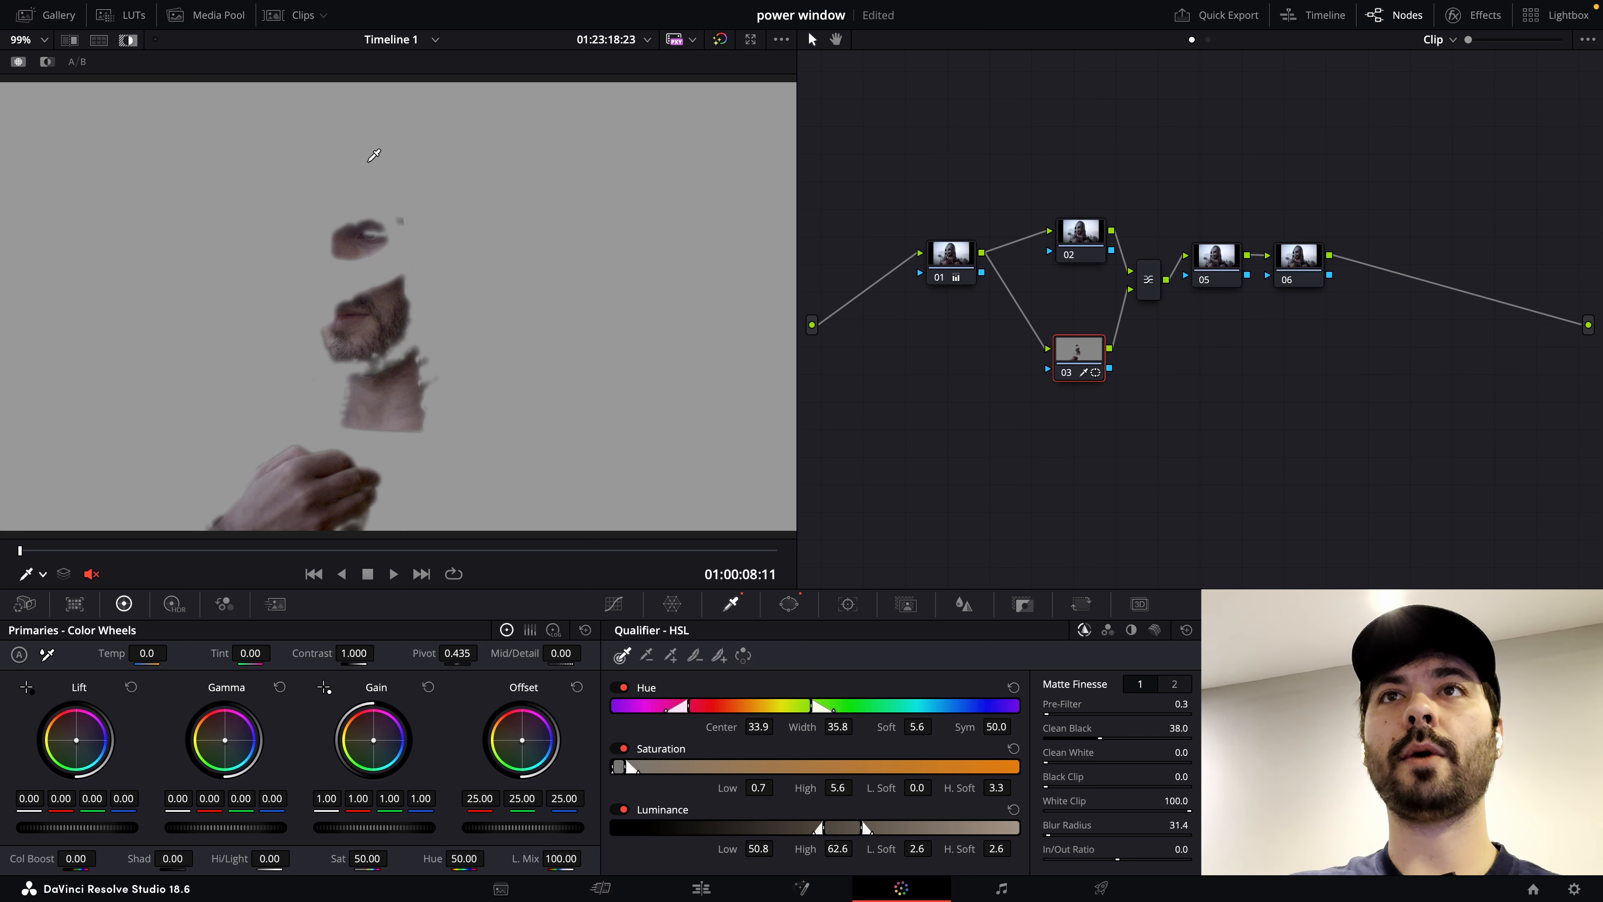
left_click(127, 40)
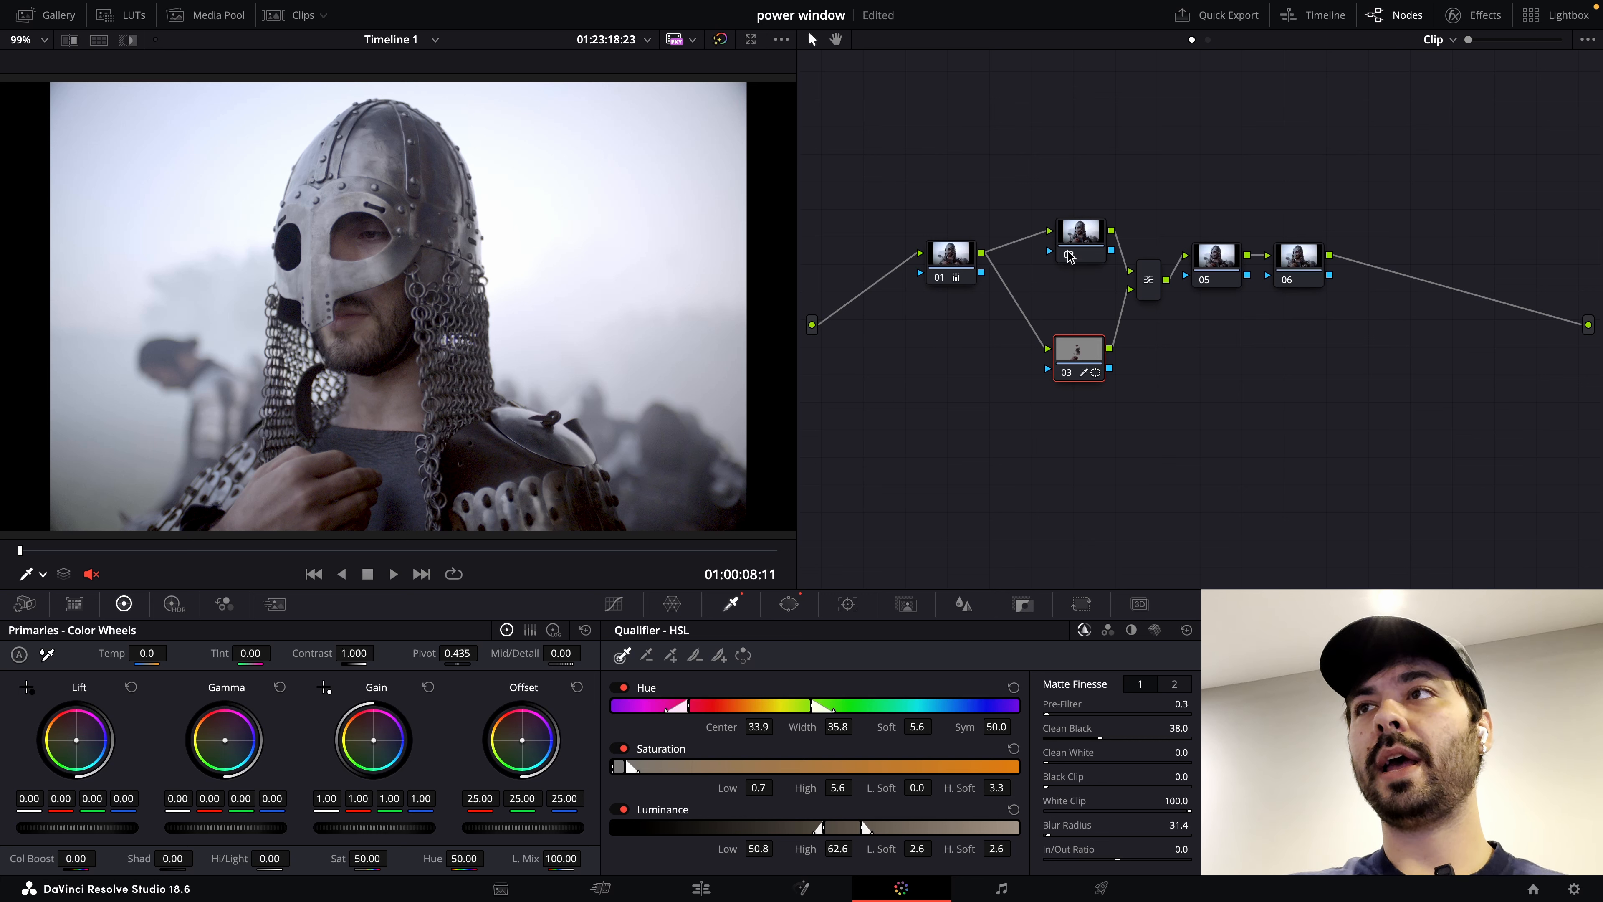
- Show the vectorscope and warm the skin on node 03 with gamma red 0.02, green -0.00 and blue -0.03
left_click(1076, 237)
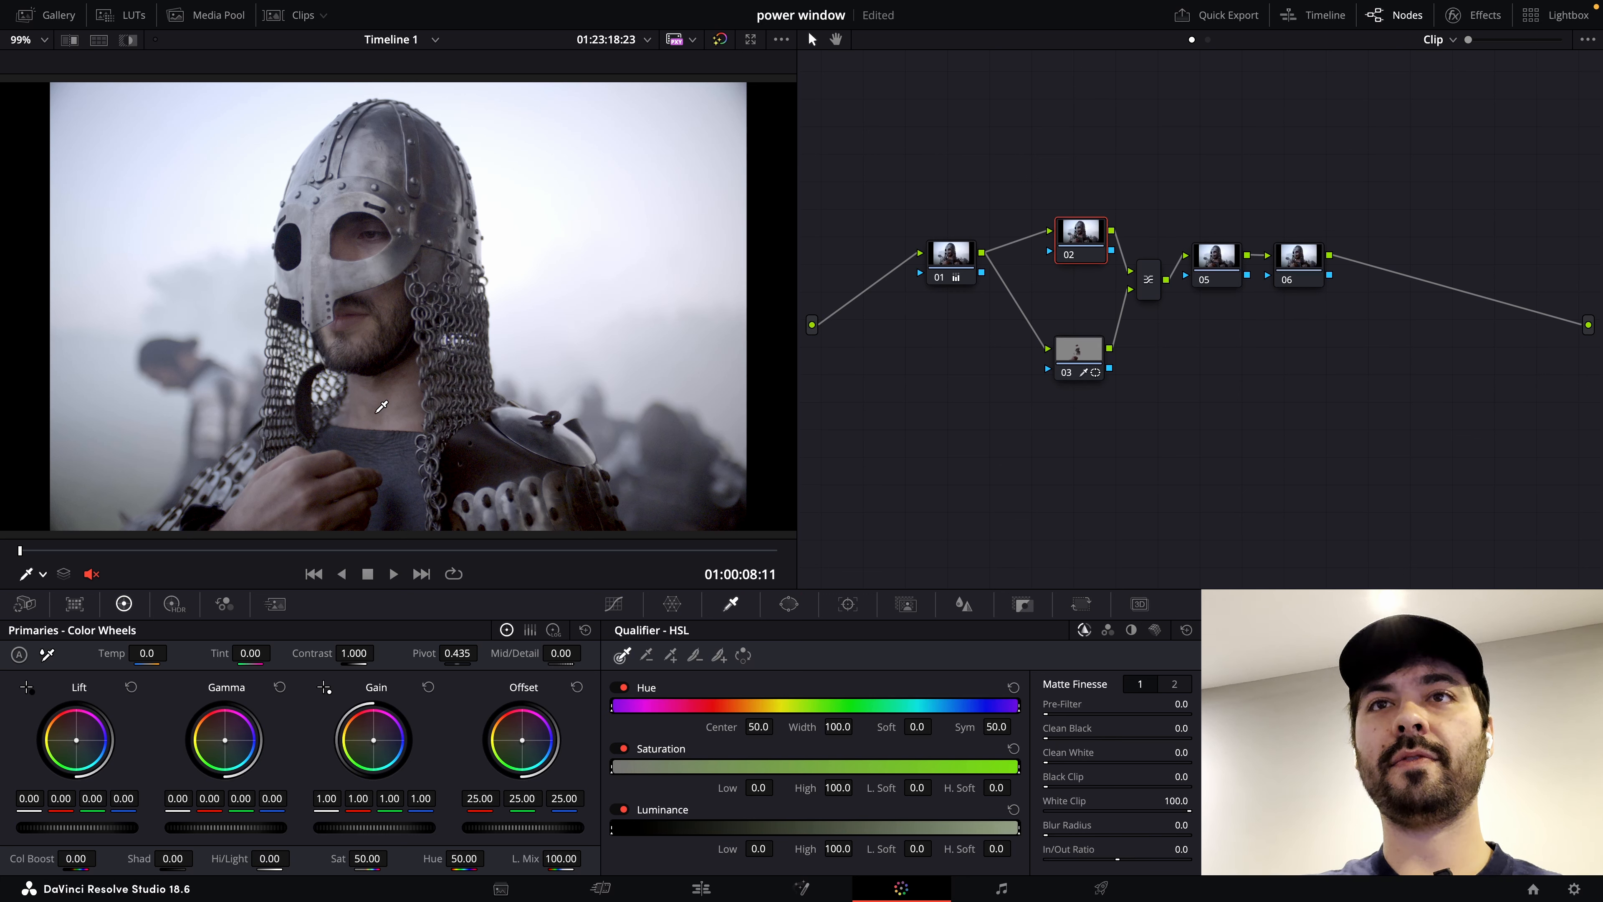
left_click(1079, 351)
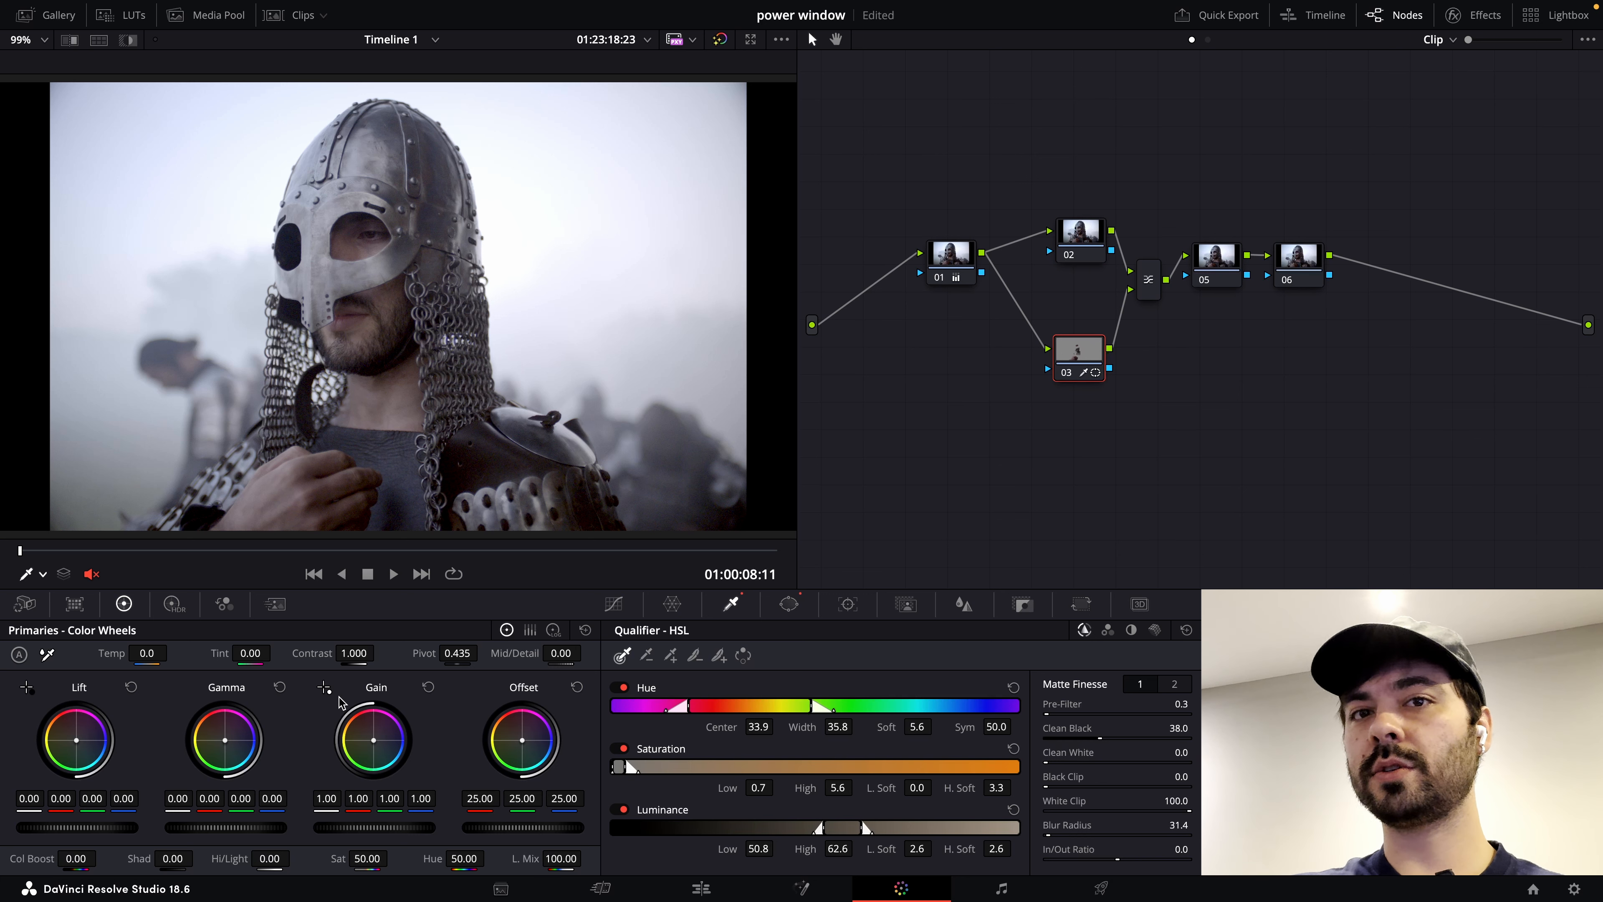
key("ctrl+shift+w")
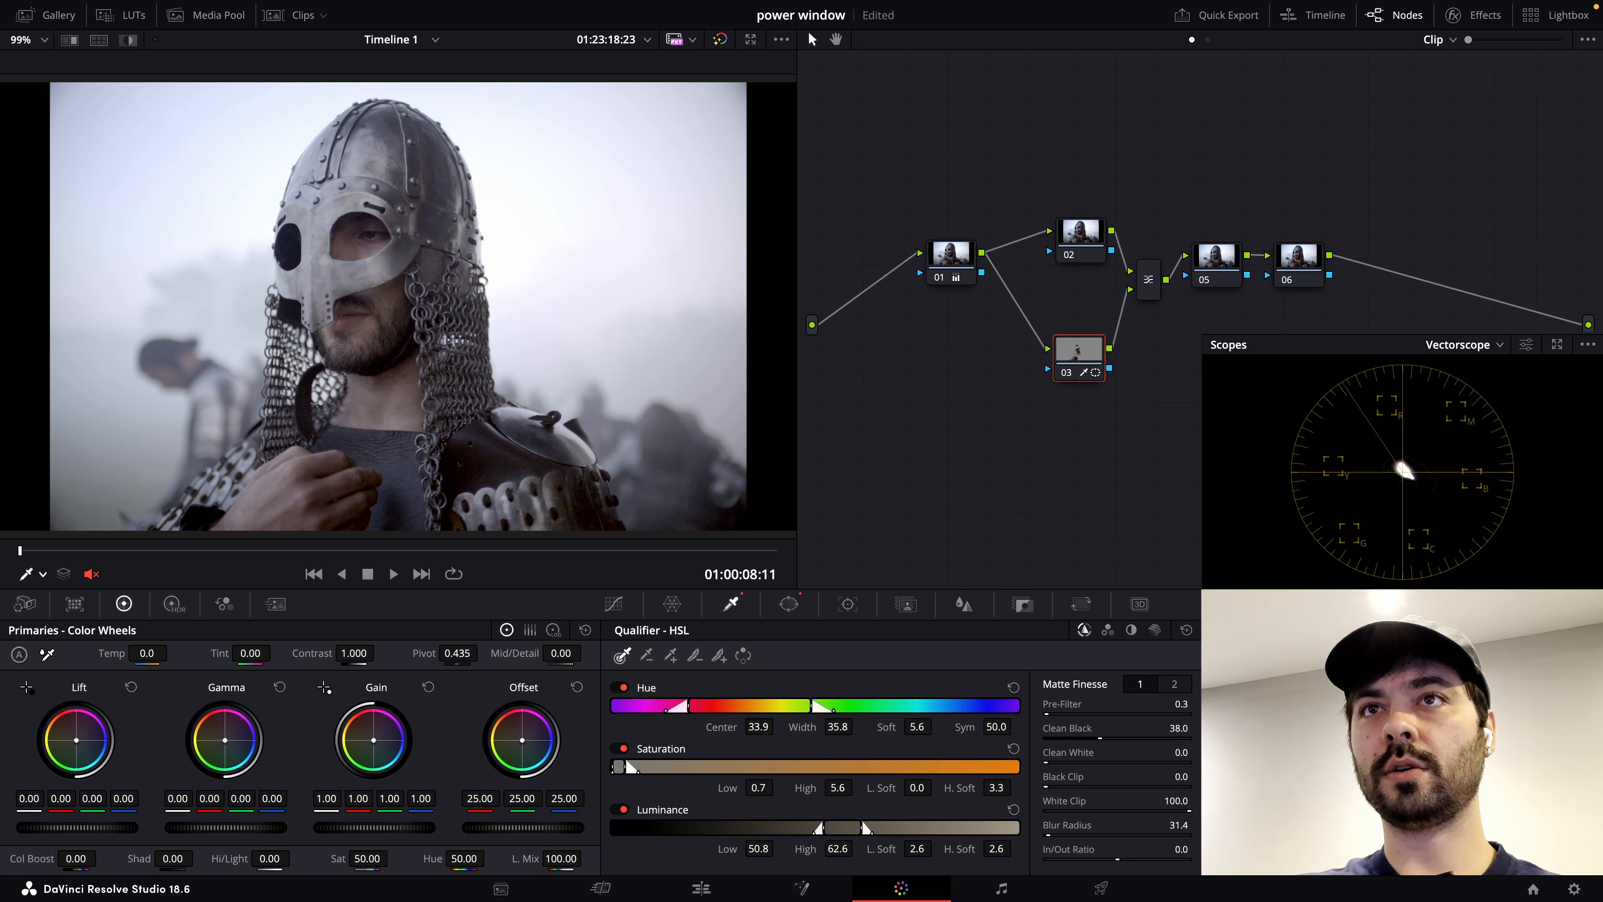
left_click_drag(225, 739, 223, 739)
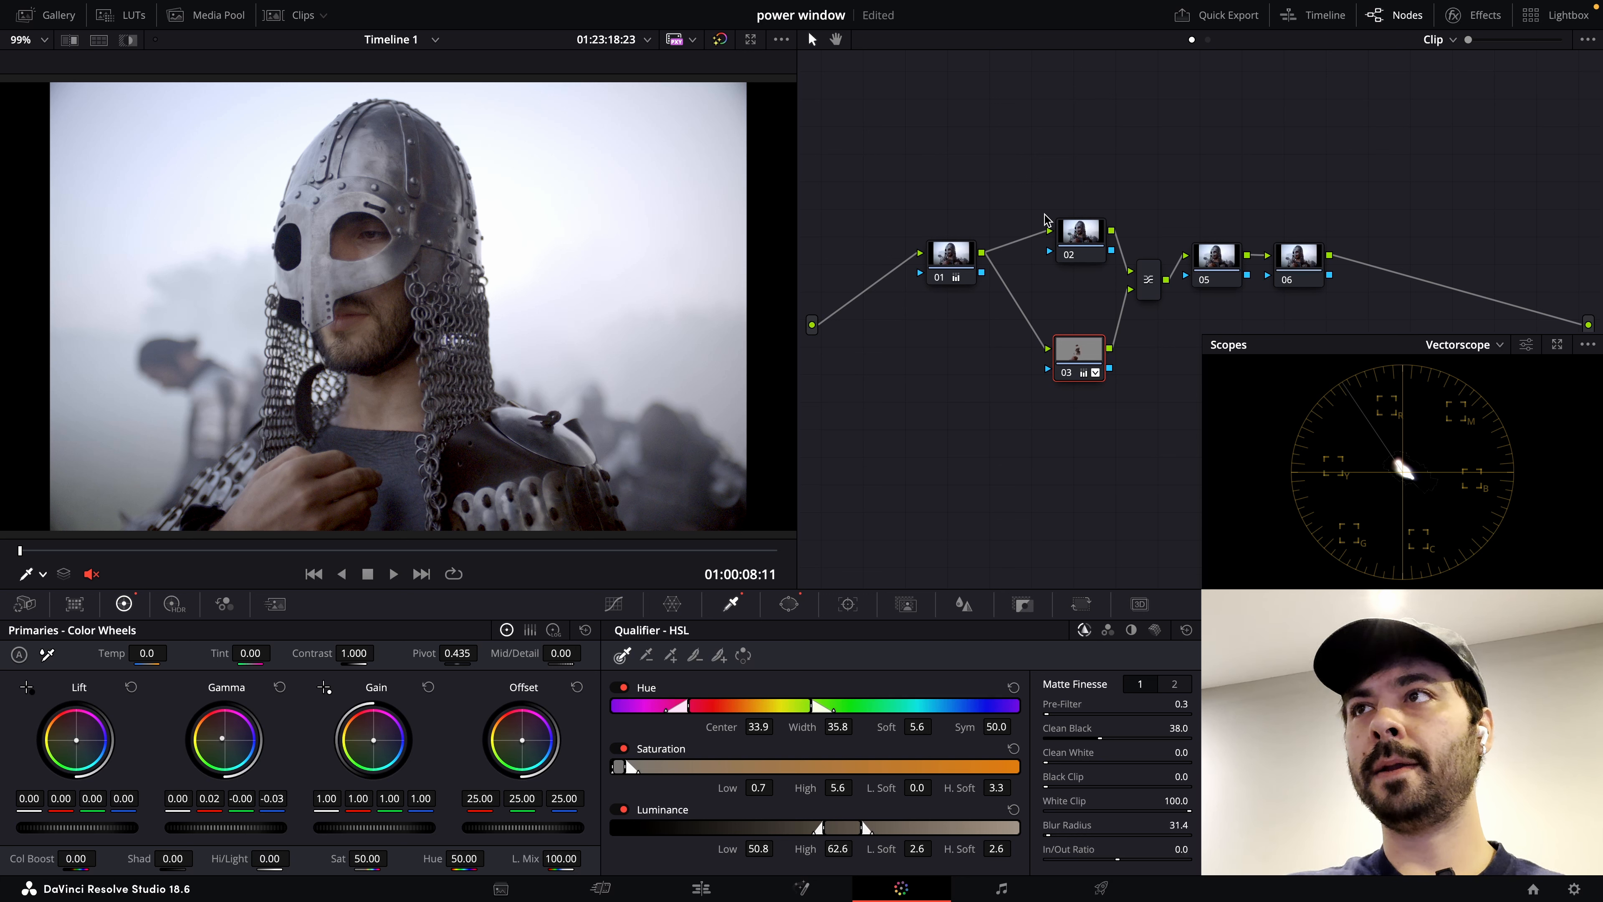
- Cool the image on node 02 by setting the offset to red 21.07, green 24.73 and blue 28.12
left_click_drag(1089, 242, 1088, 252)
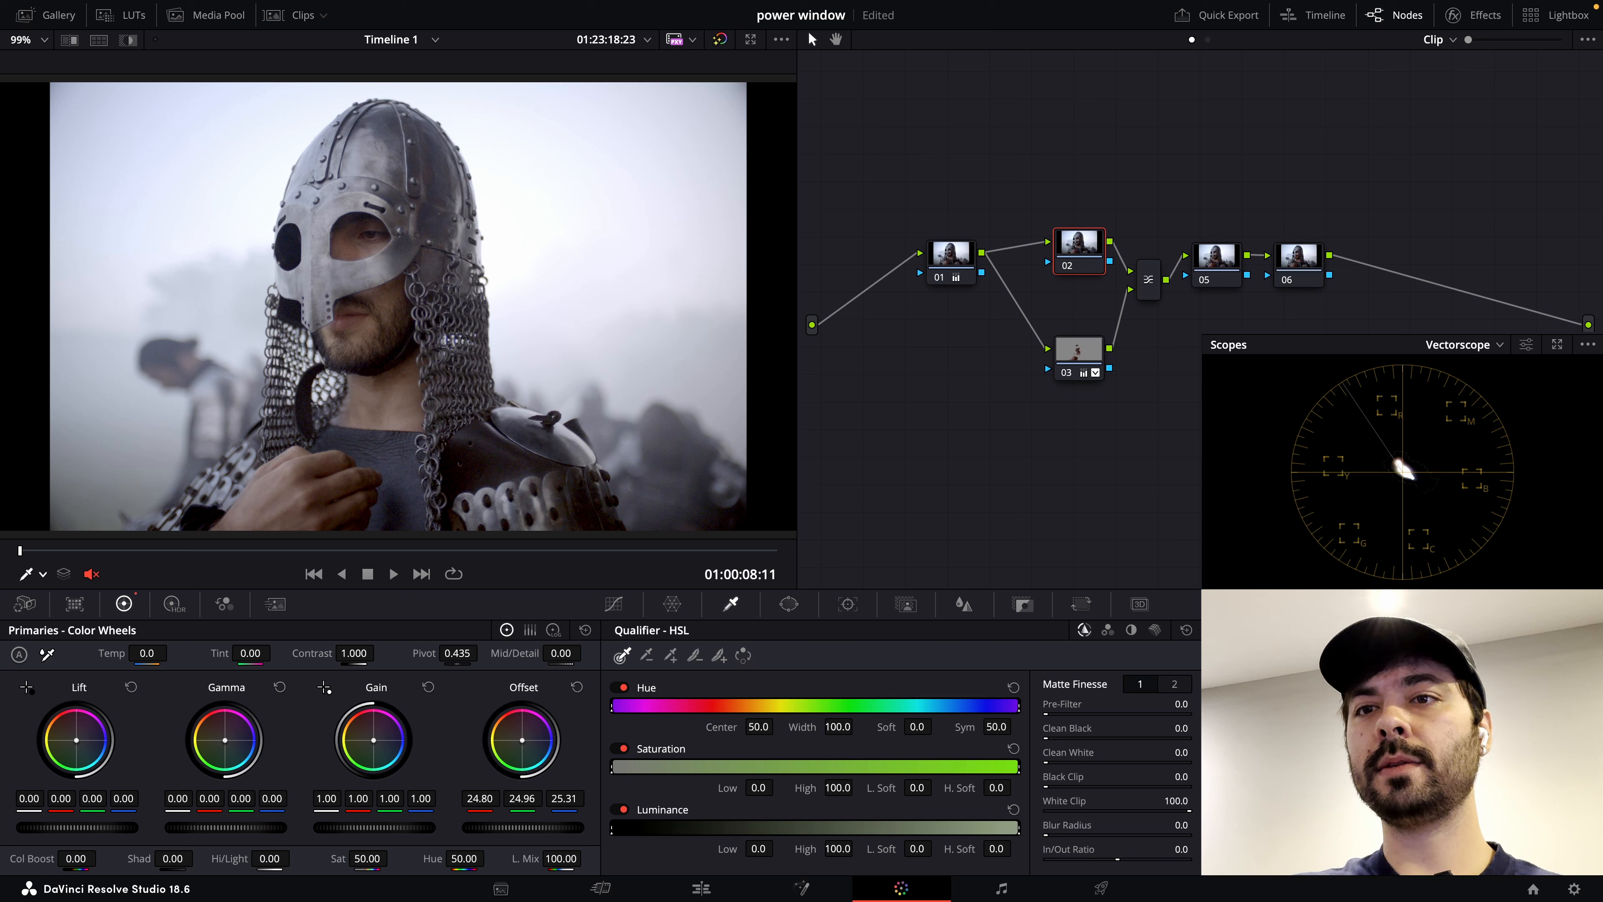
left_click_drag(522, 739, 524, 742)
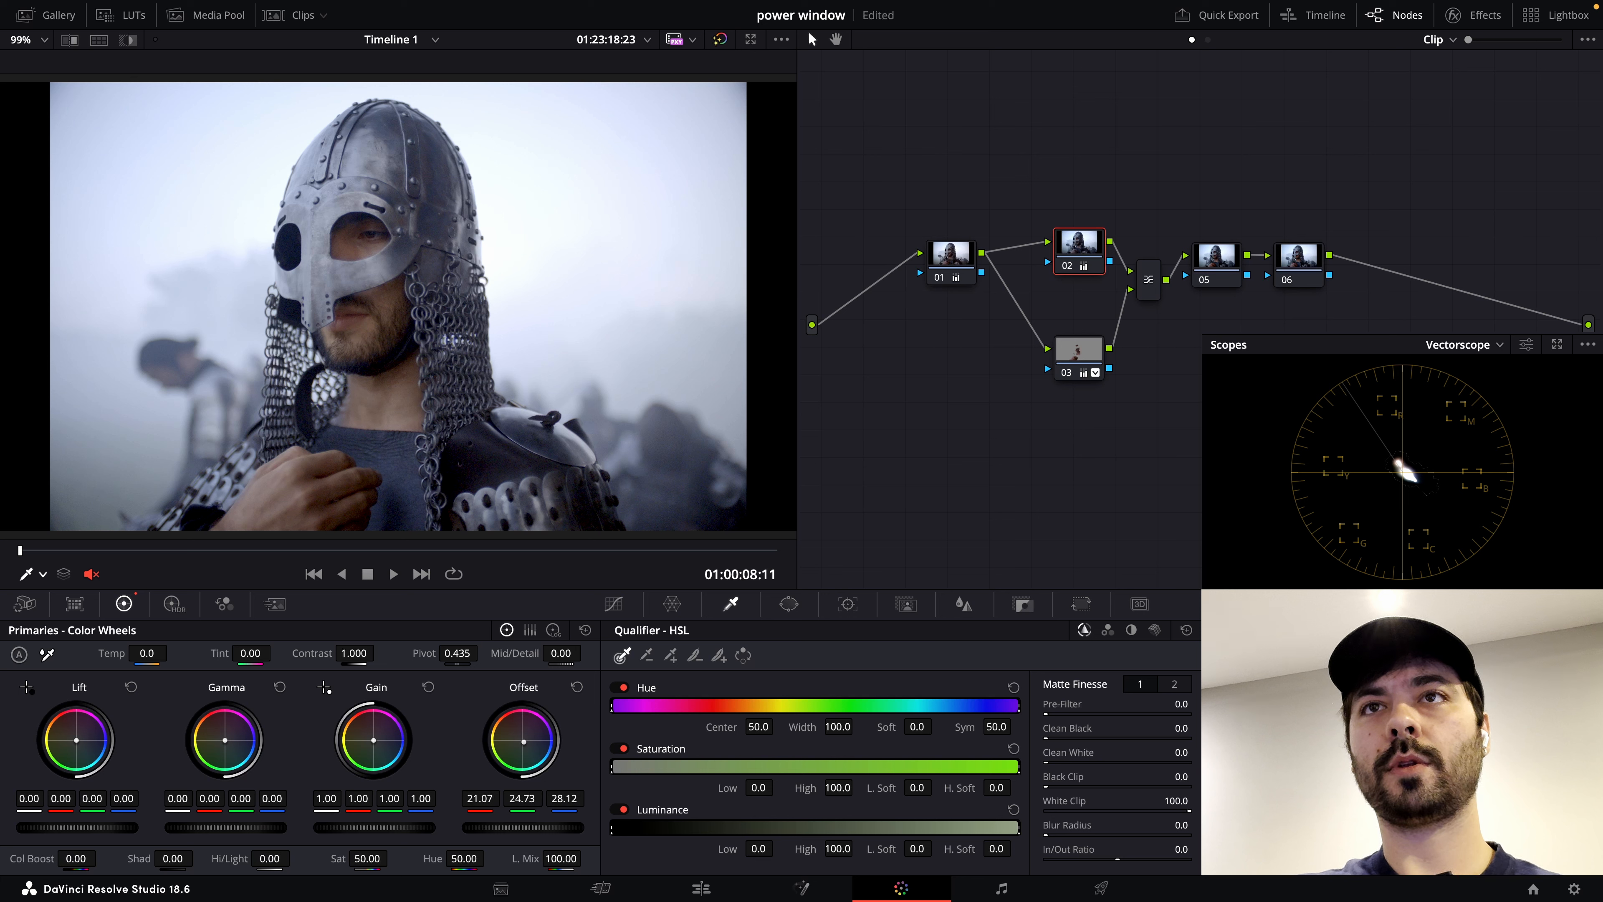
- Set node 03's saturation to 50.40 and reduce its key output gain to 0.772
left_click(1082, 359)
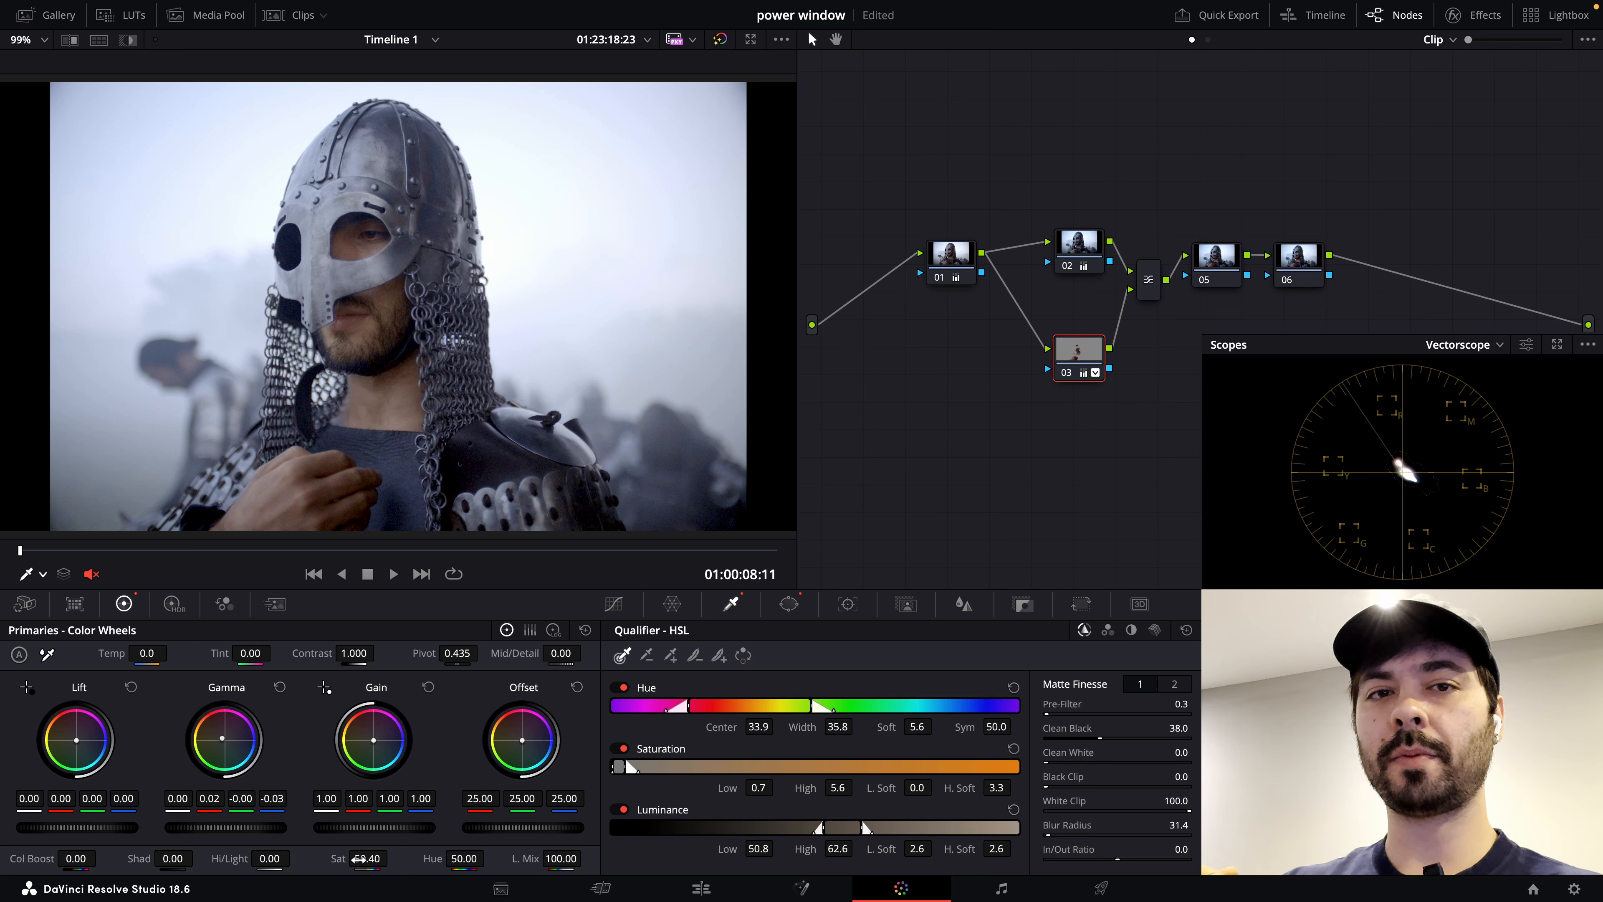
left_click(1024, 604)
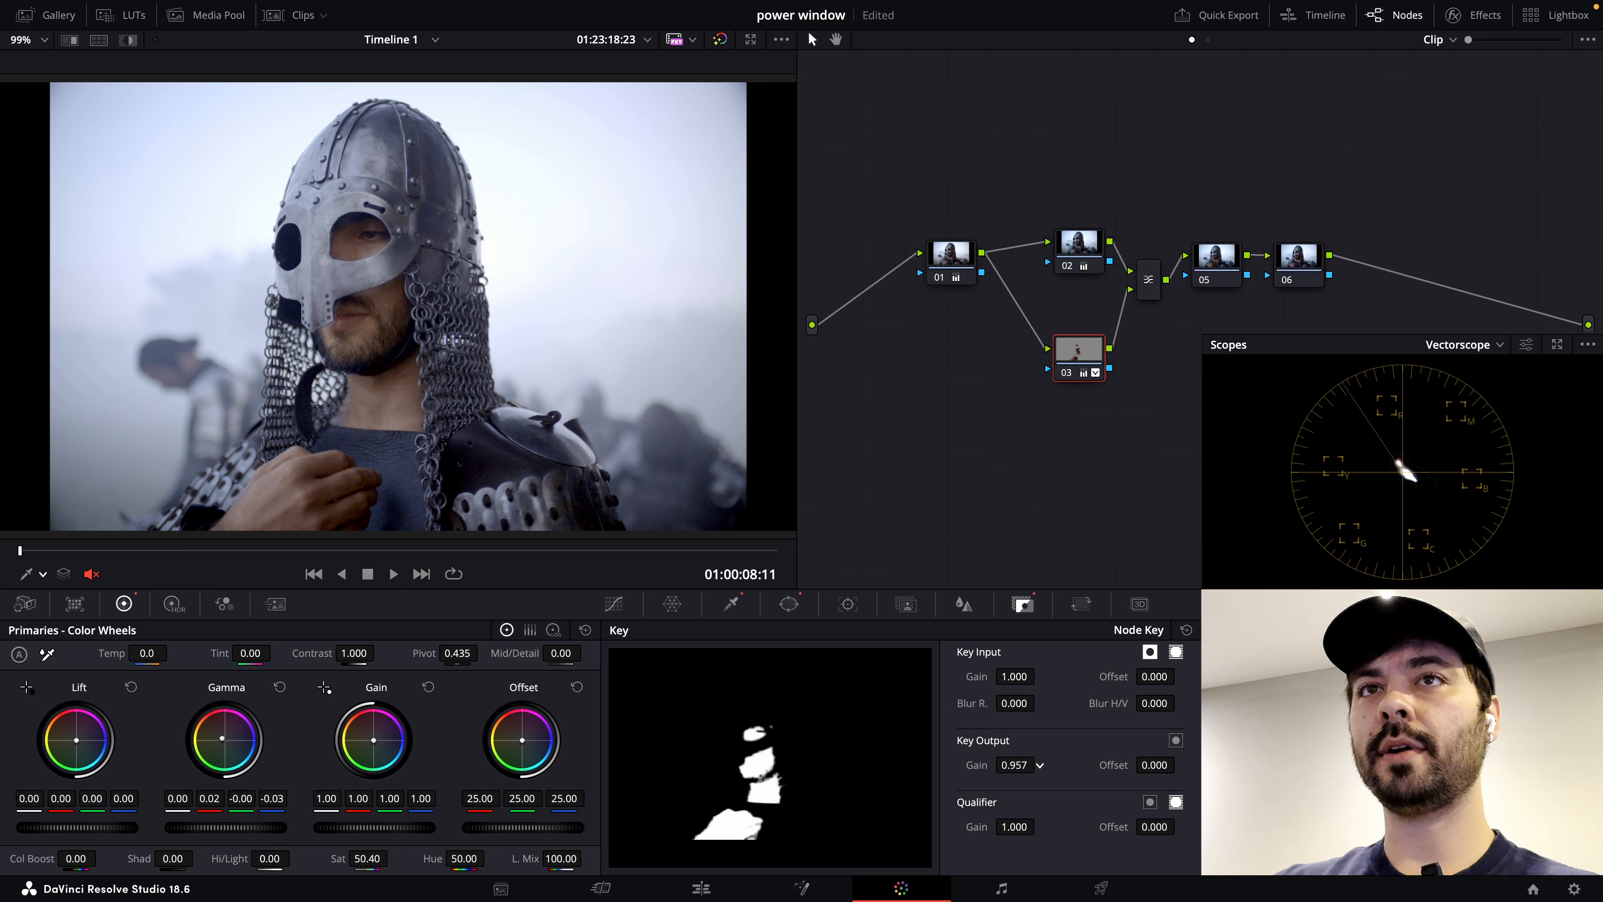
left_click_drag(1014, 765, 1000, 765)
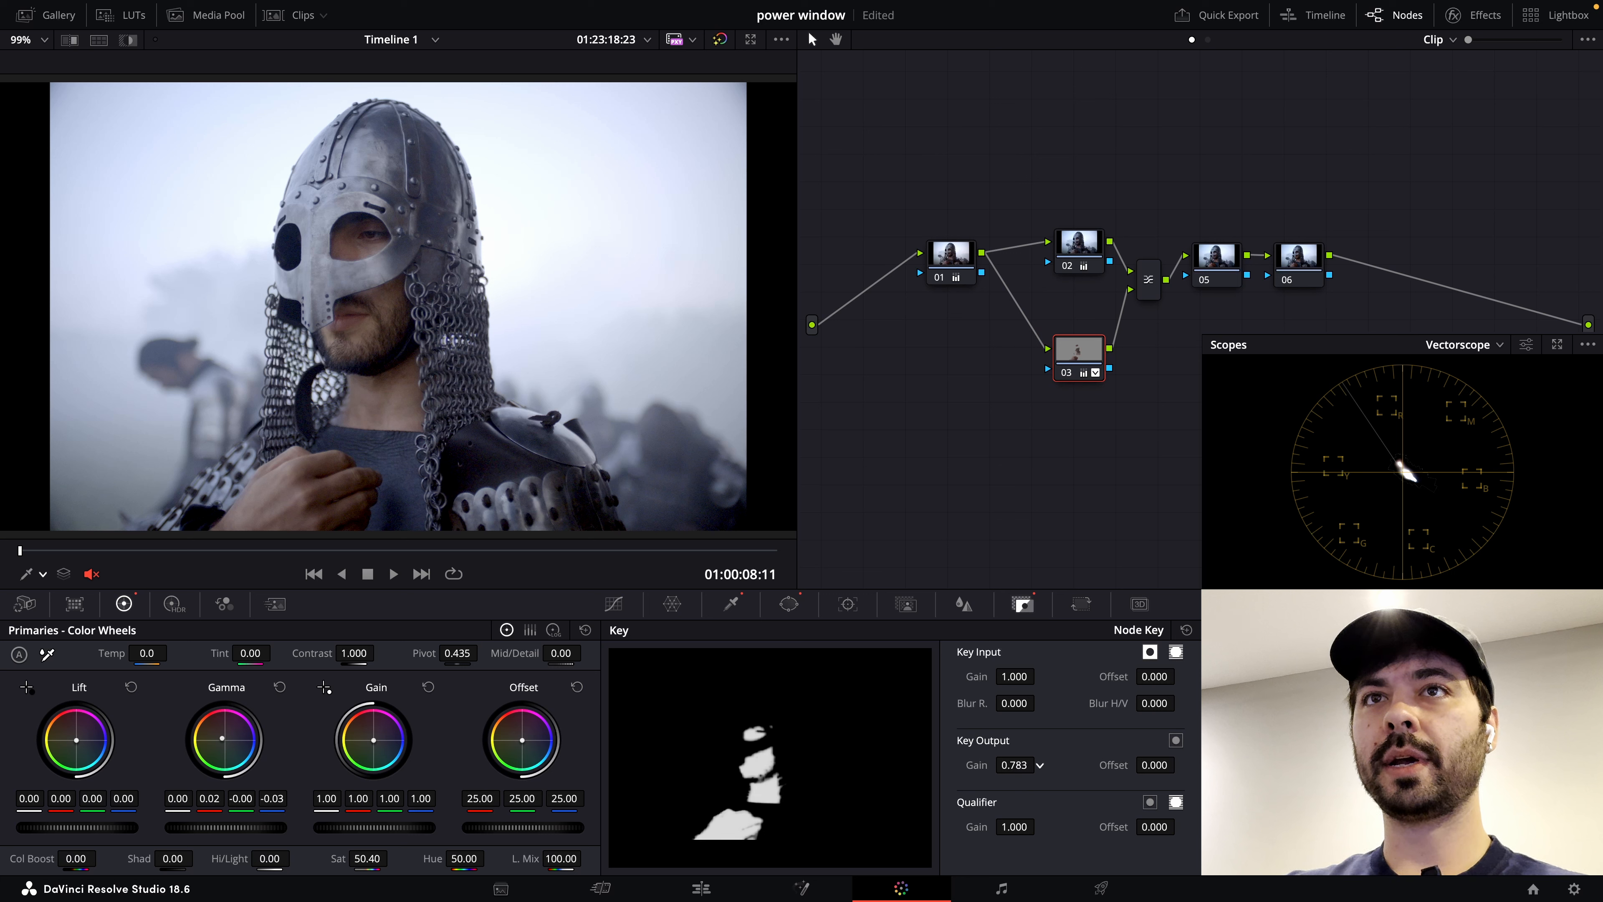
- Compare the image with and without the grade by toggling nodes 02, 03 and the parallel mixer off and on
left_click_drag(1063, 163, 1145, 380)
key("super+d")
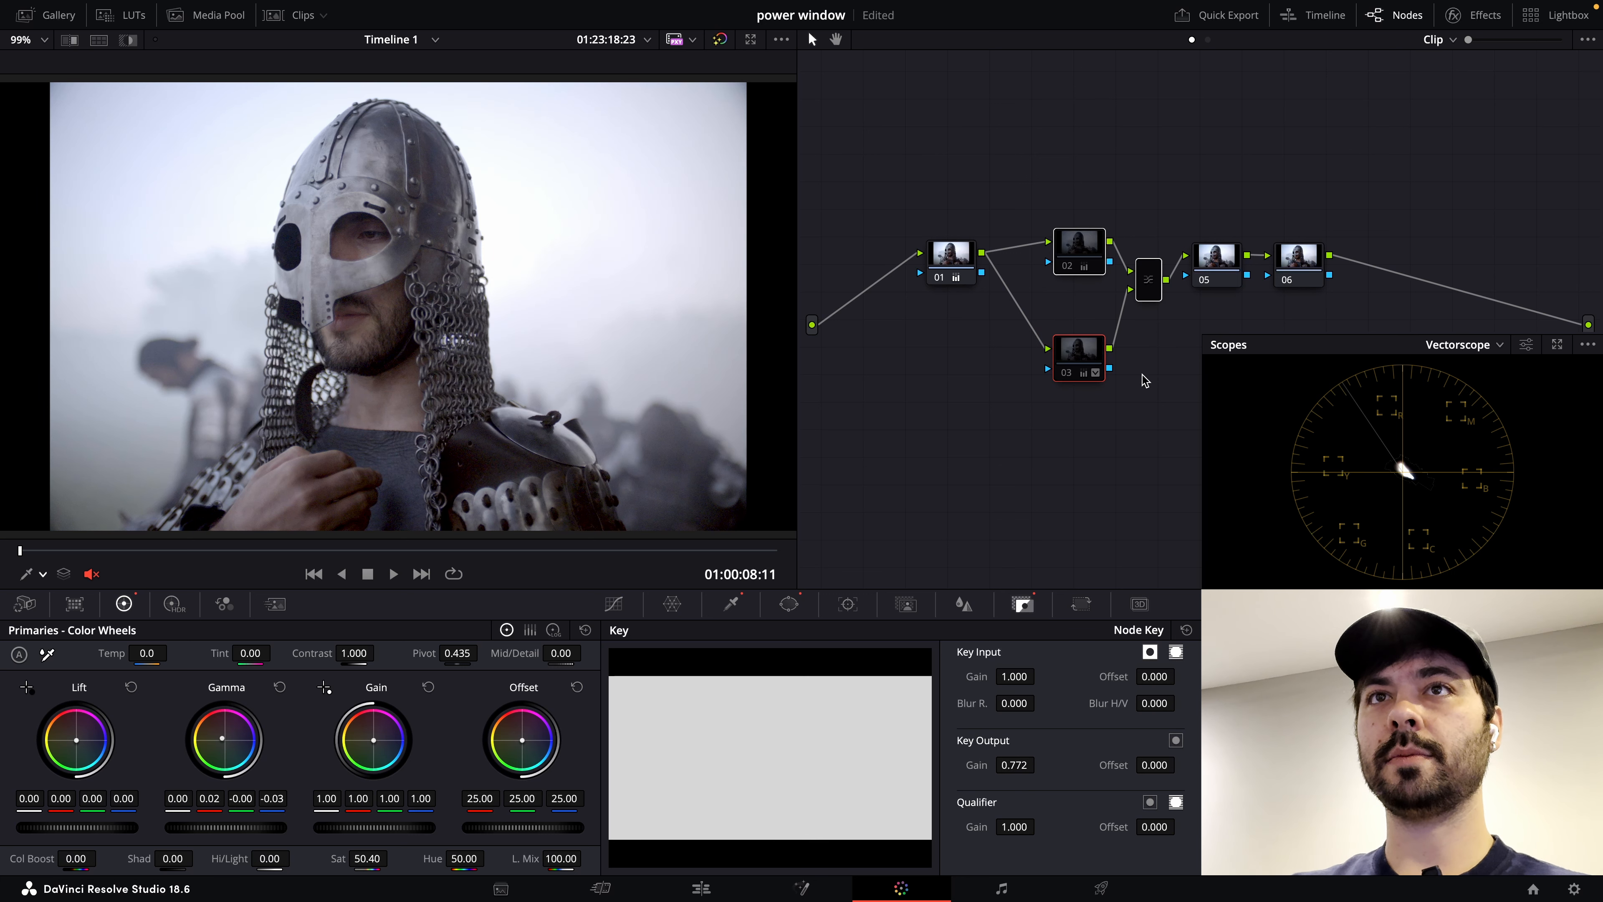
key("super+d")
key("super+d")
key("super+d")
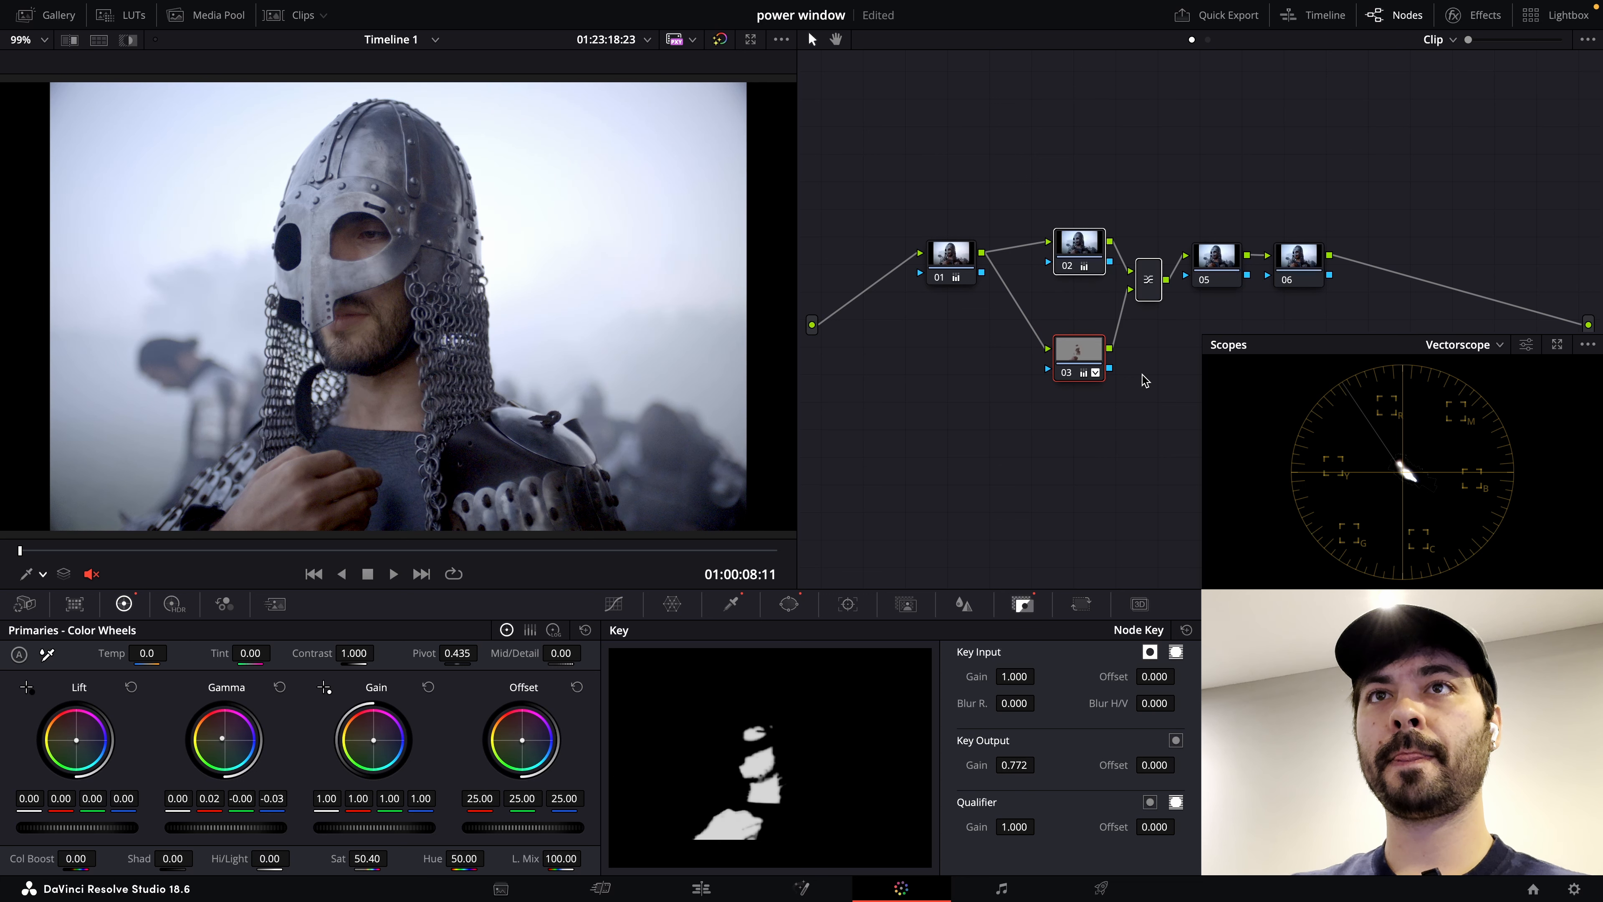
key("super+d")
key("super+d")
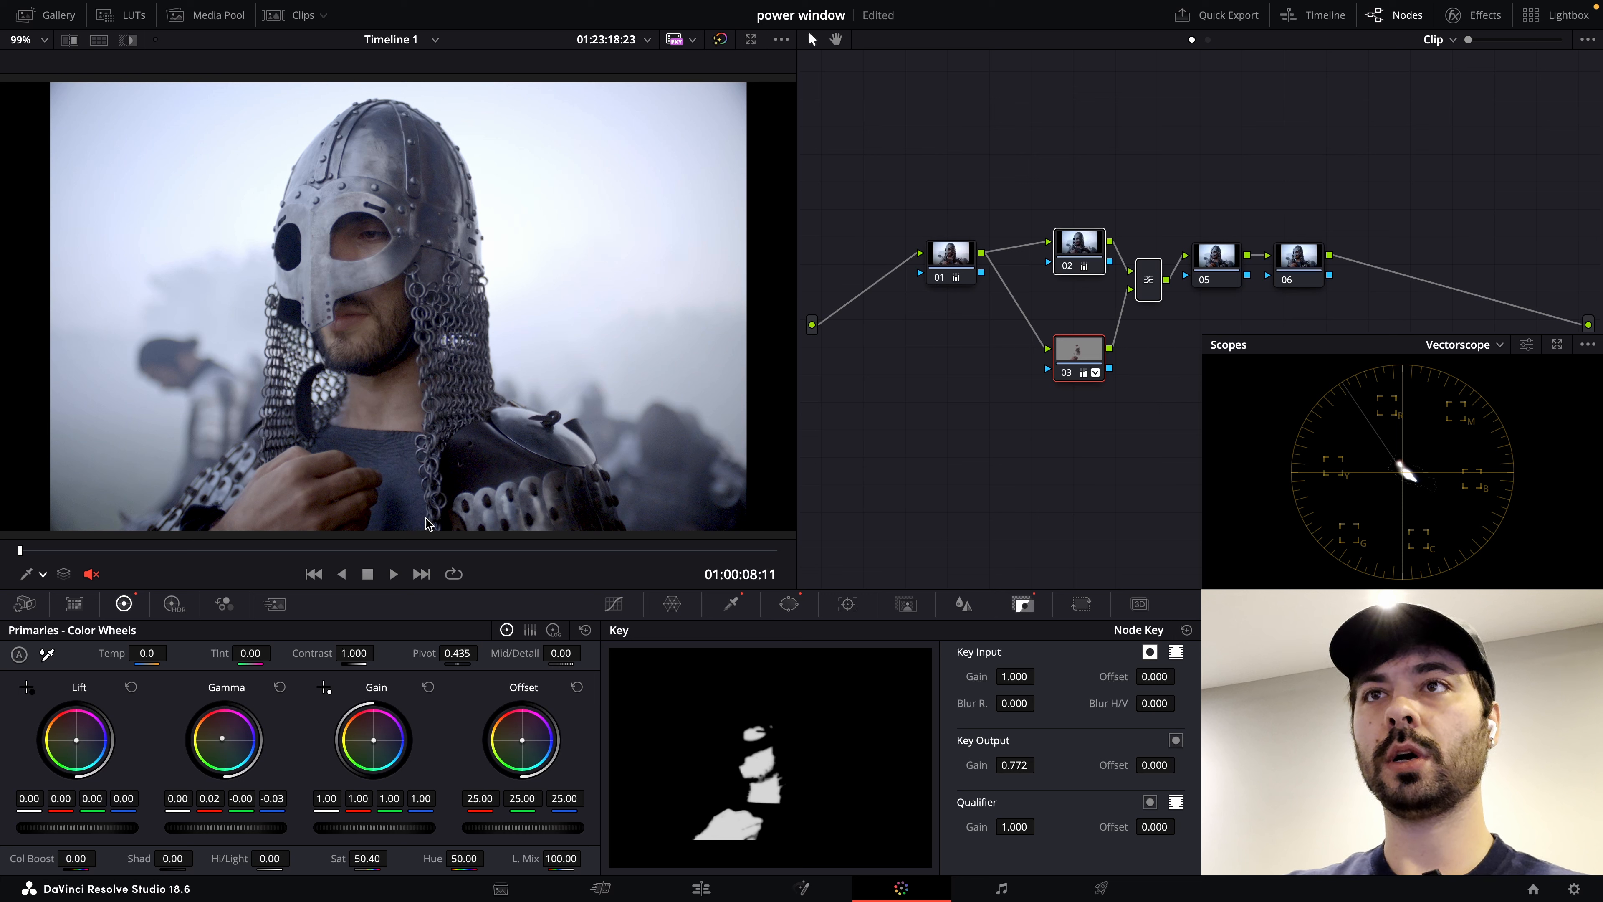
- Lower the parallel mixer and nodes 05 and 06 so they line up midway between nodes 02 and 03
left_click(888, 457)
mouse_move(1148, 280)
left_mouse_down()
mouse_move(1168, 300)
mouse_move(1152, 305)
left_mouse_up()
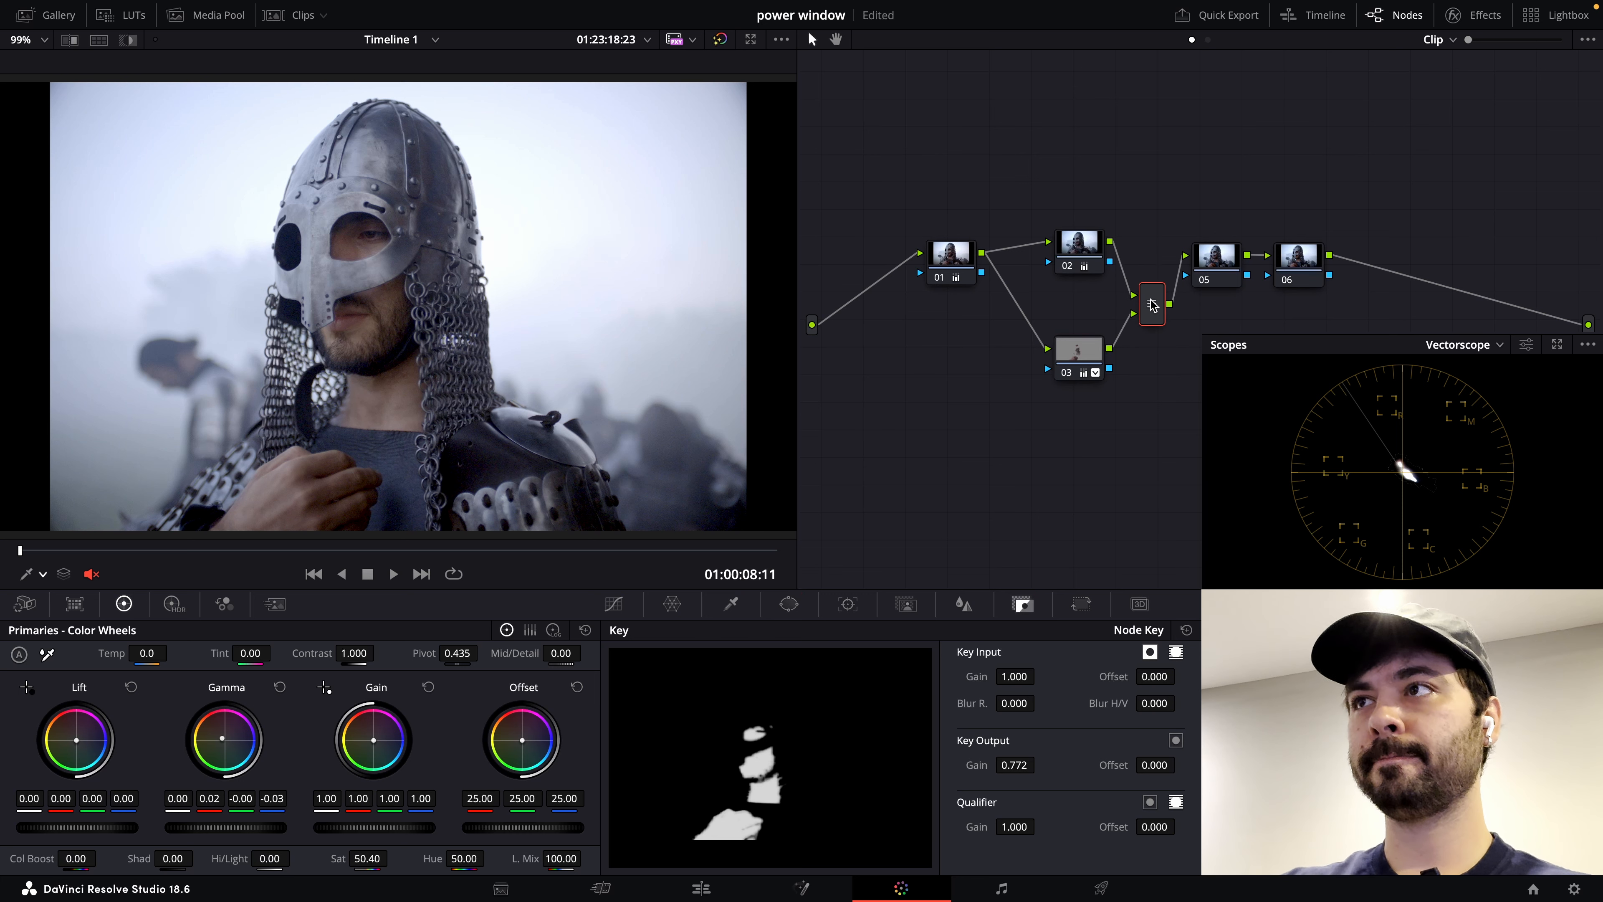
left_click_drag(1195, 209, 1351, 287)
left_click_drag(1203, 268, 1224, 306)
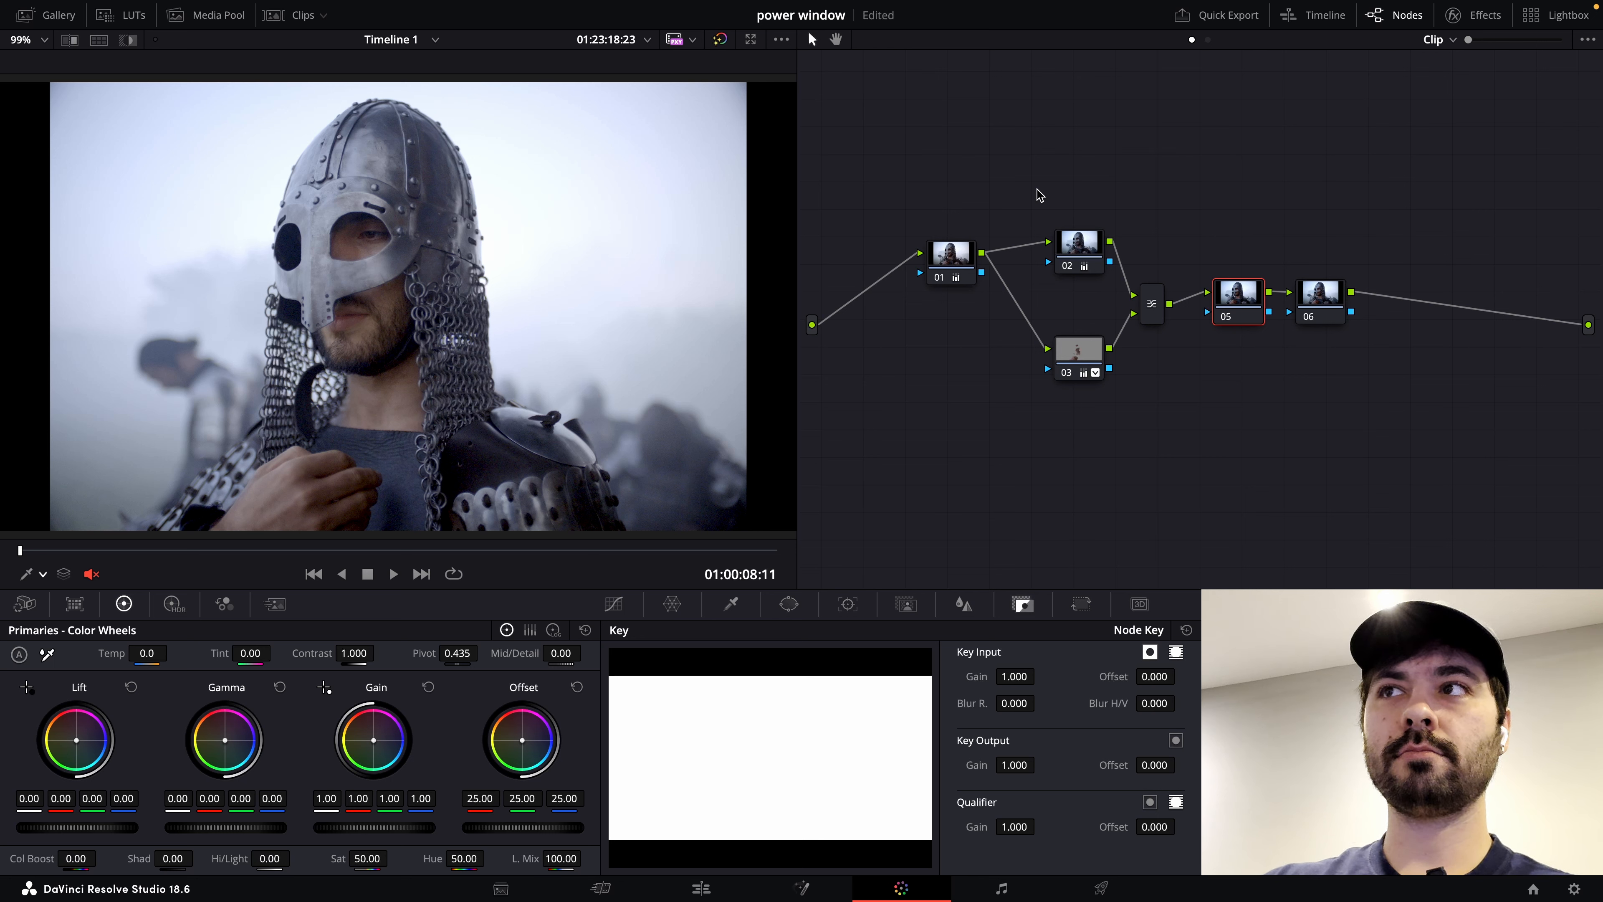
left_click_drag(1040, 196, 1168, 413)
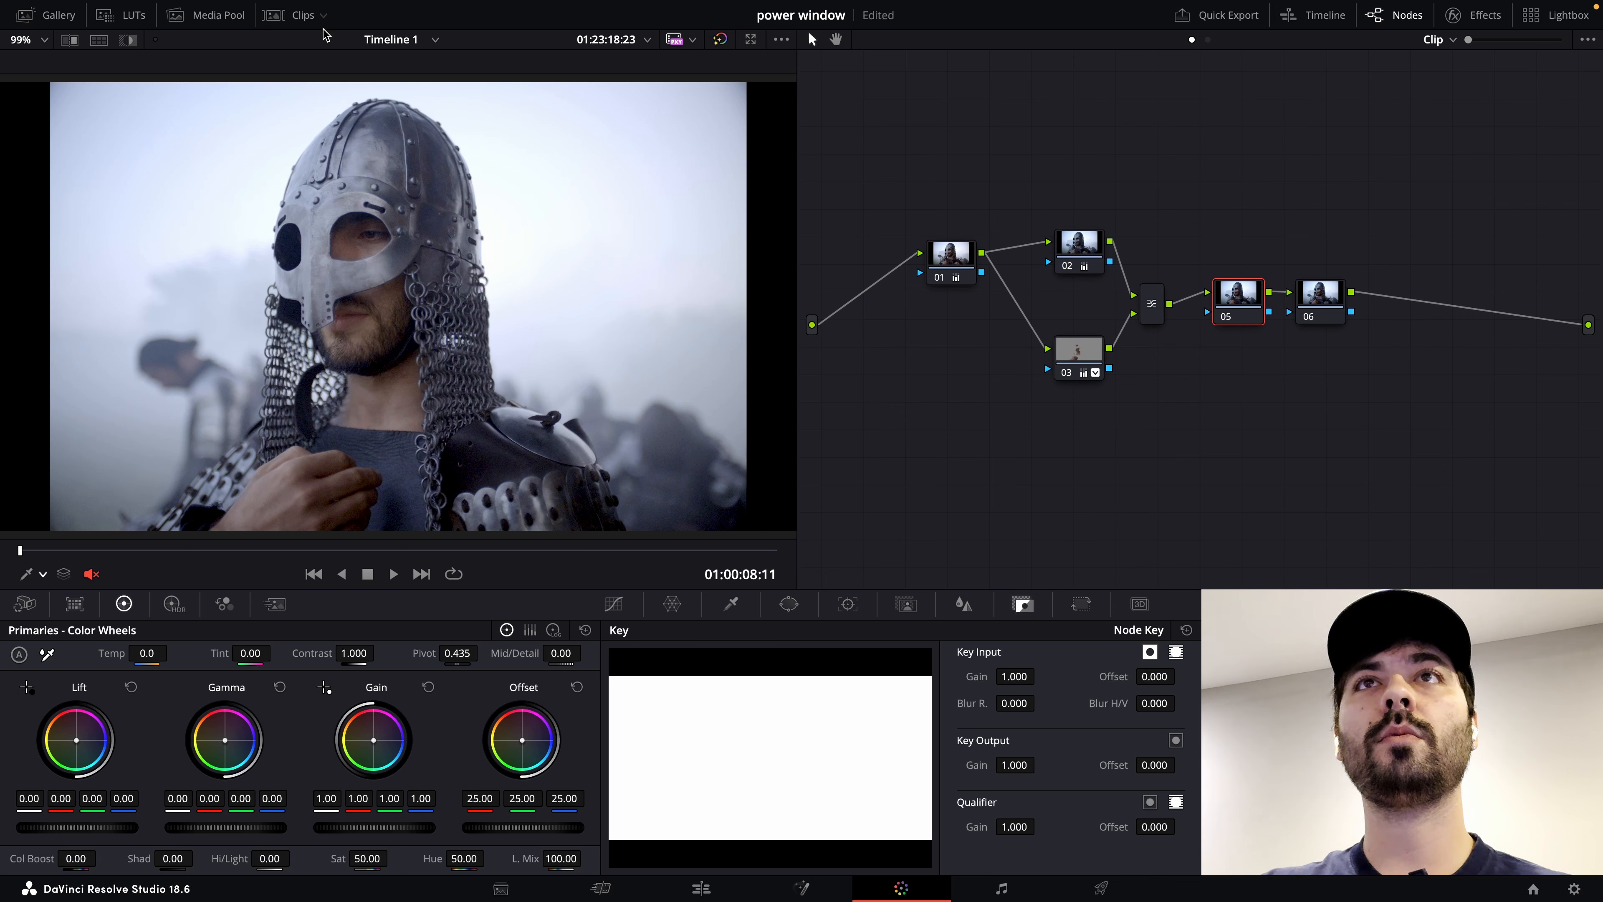
- Switch to clip 02, the Apple ProRes 422 HQ shot of the ball, and hide the clip thumbnails
left_click(298, 19)
left_click(201, 539)
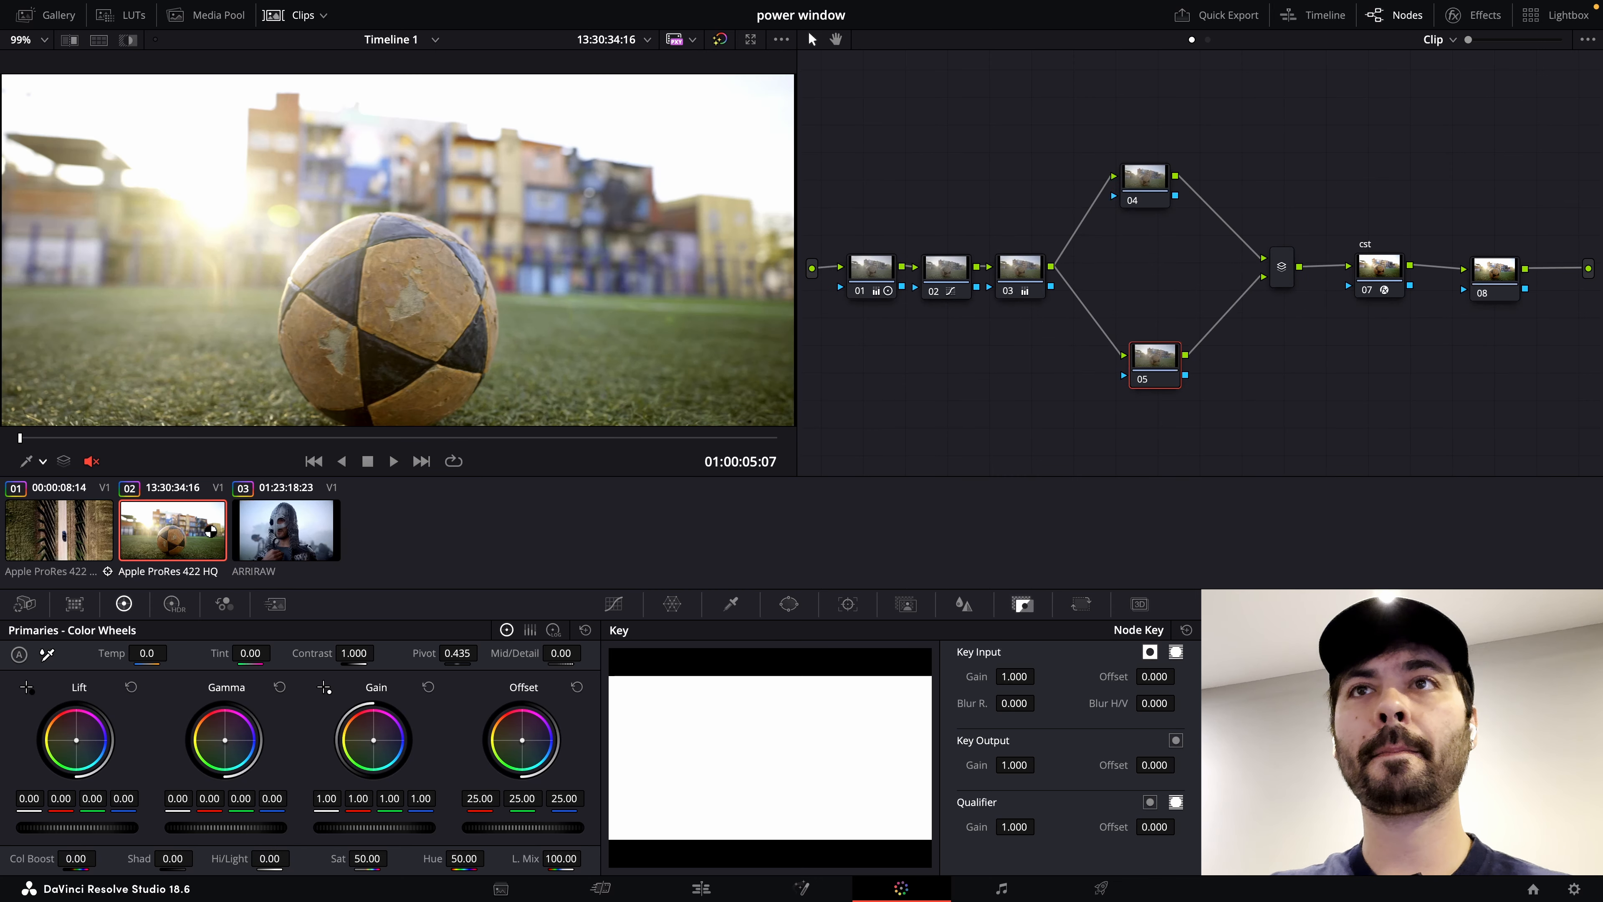
left_click(298, 15)
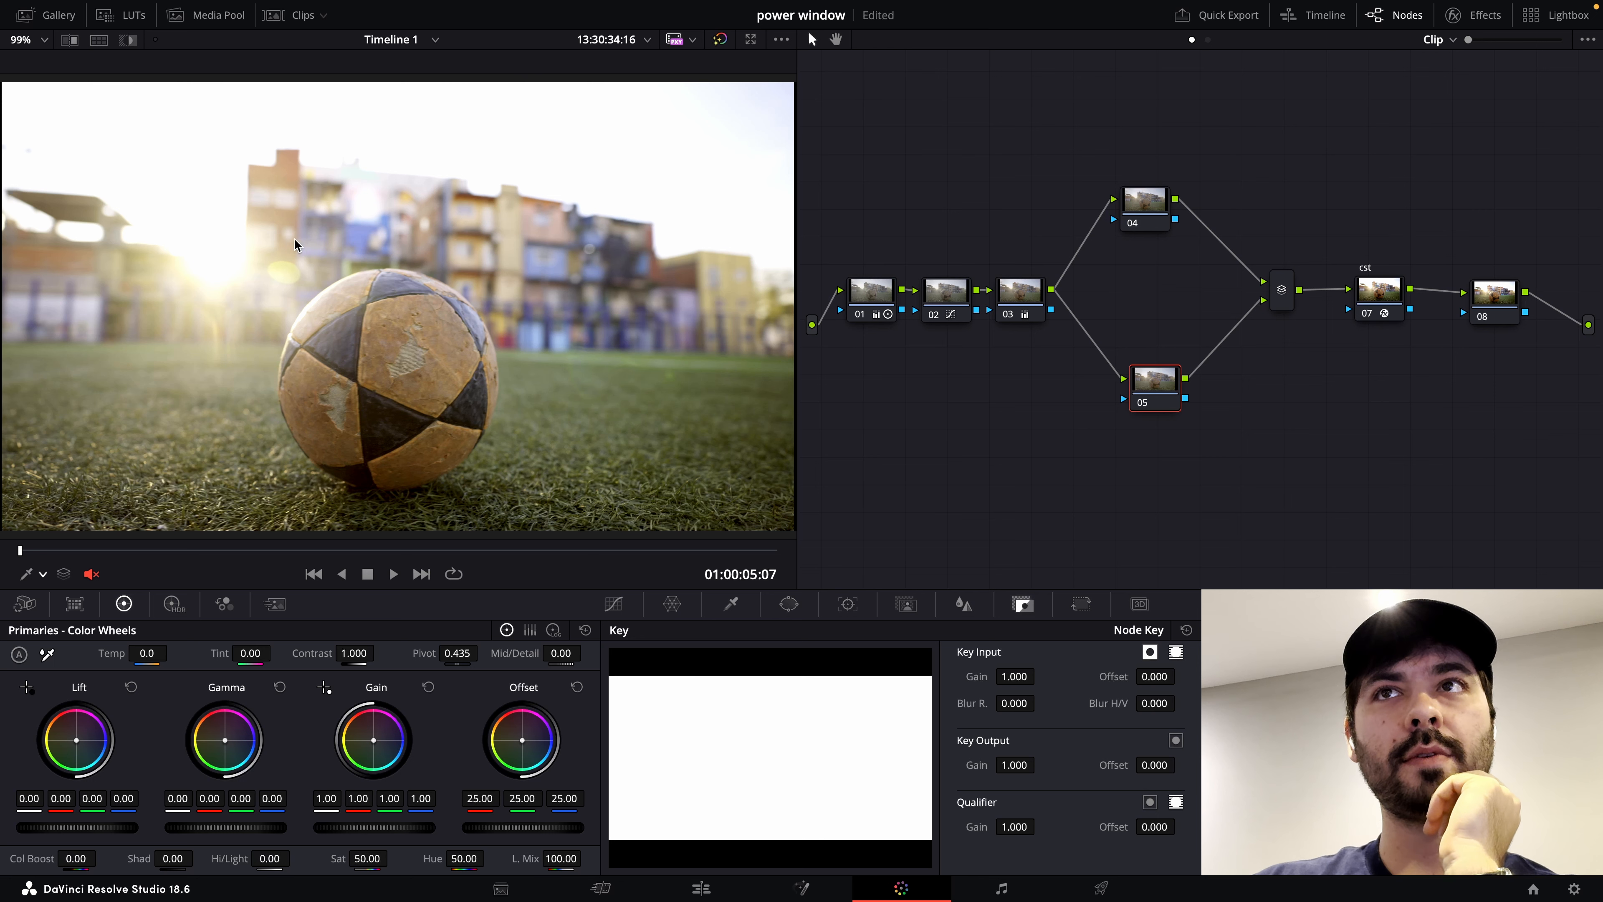
- Fit a circular window around the ball on node 05 with size 50.43, aspect 50.99, pan 49.71, tilt 47.89 and softness 3.77
left_click(789, 603)
left_click(689, 654)
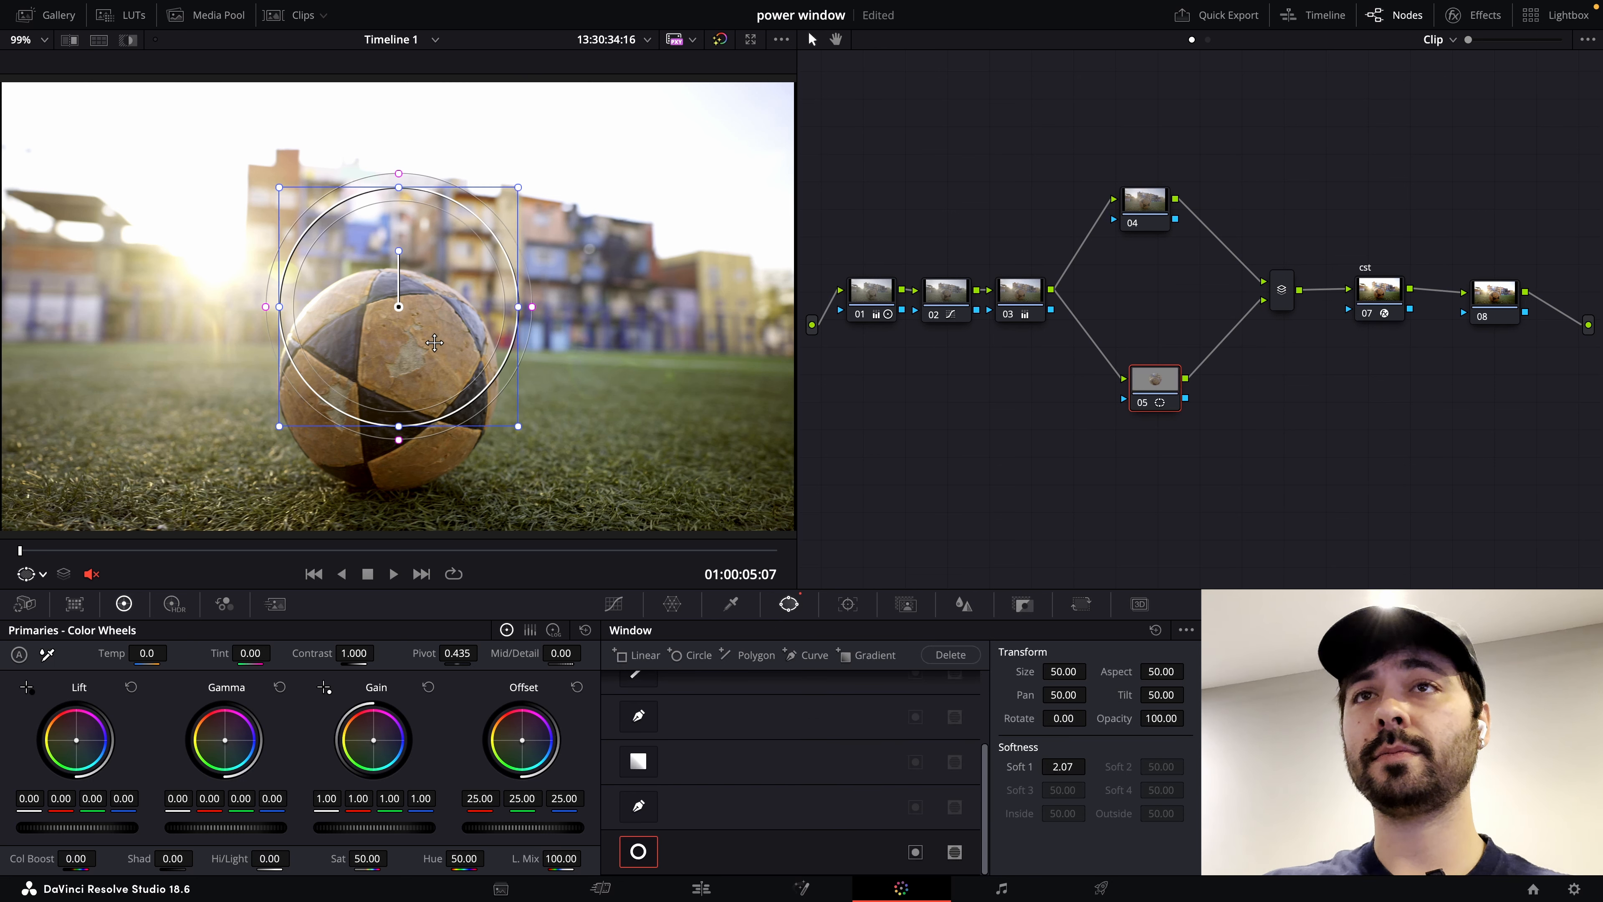
left_click_drag(432, 342, 420, 419)
left_click_drag(506, 383, 515, 381)
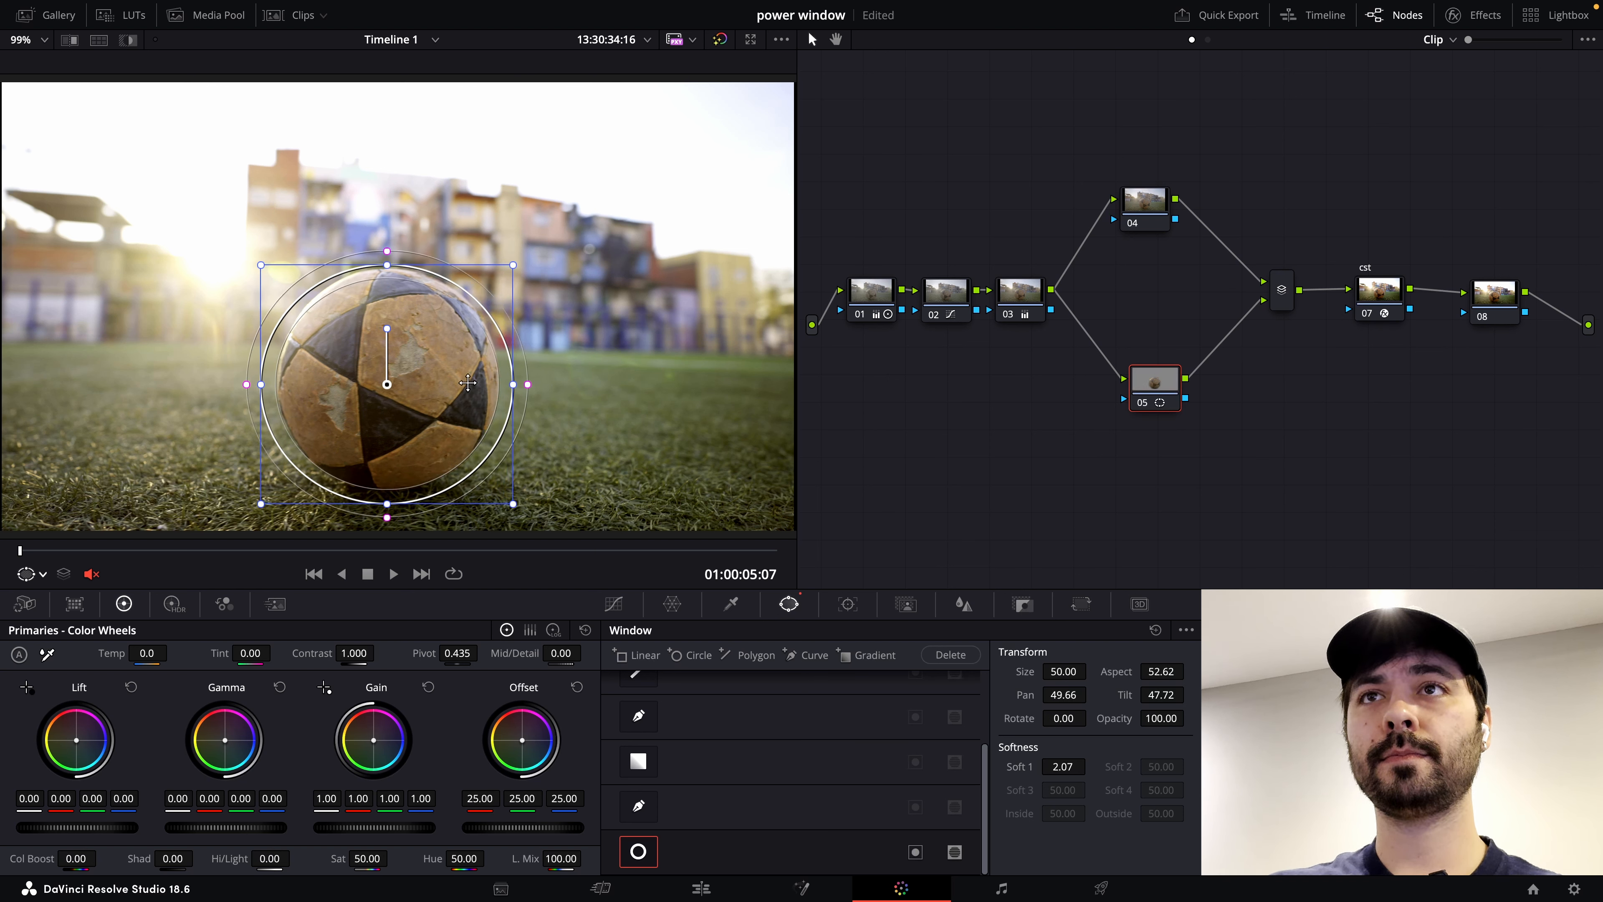
left_click_drag(418, 383, 416, 376)
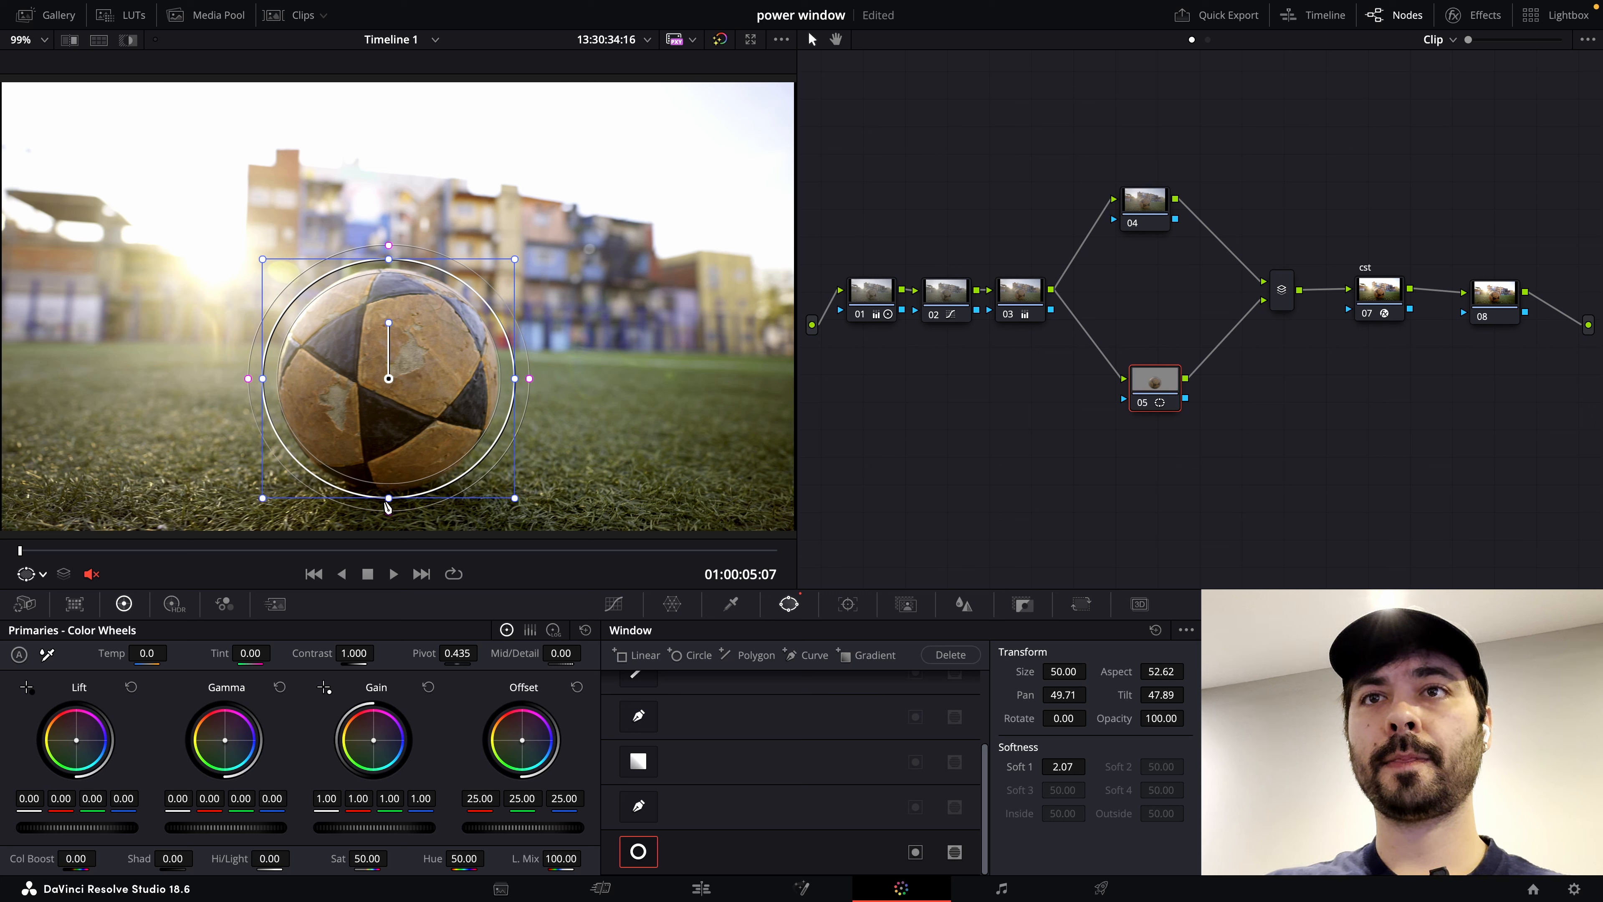
left_click_drag(388, 498, 391, 532)
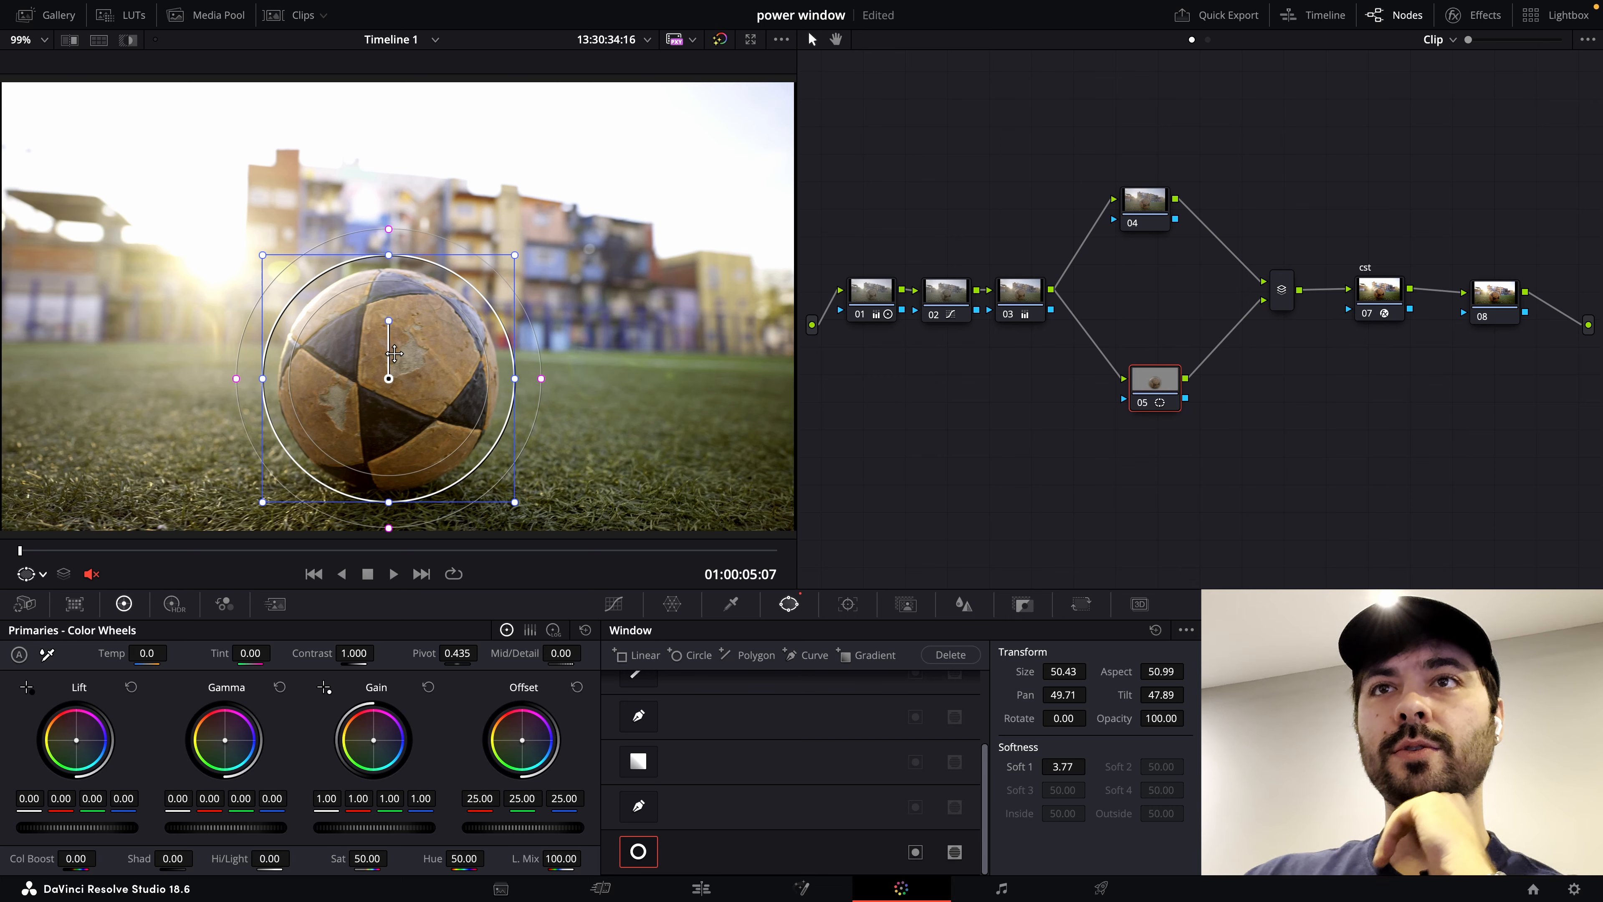
- Track node 05's circular window on the ball forward and backward through the clip
left_click(847, 604)
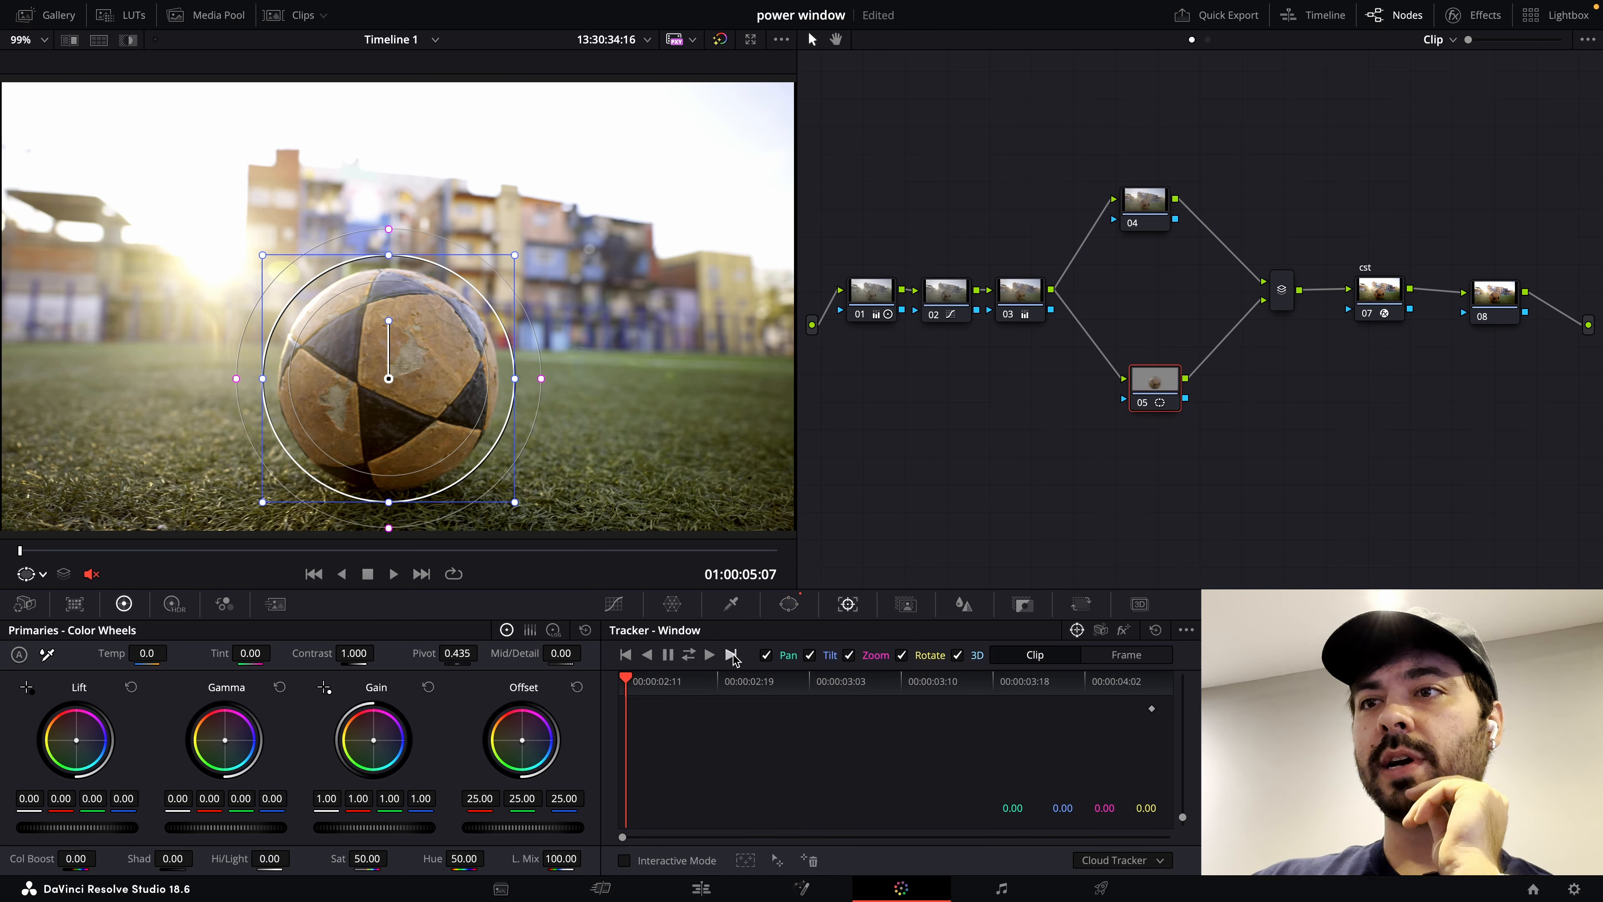
left_click(690, 655)
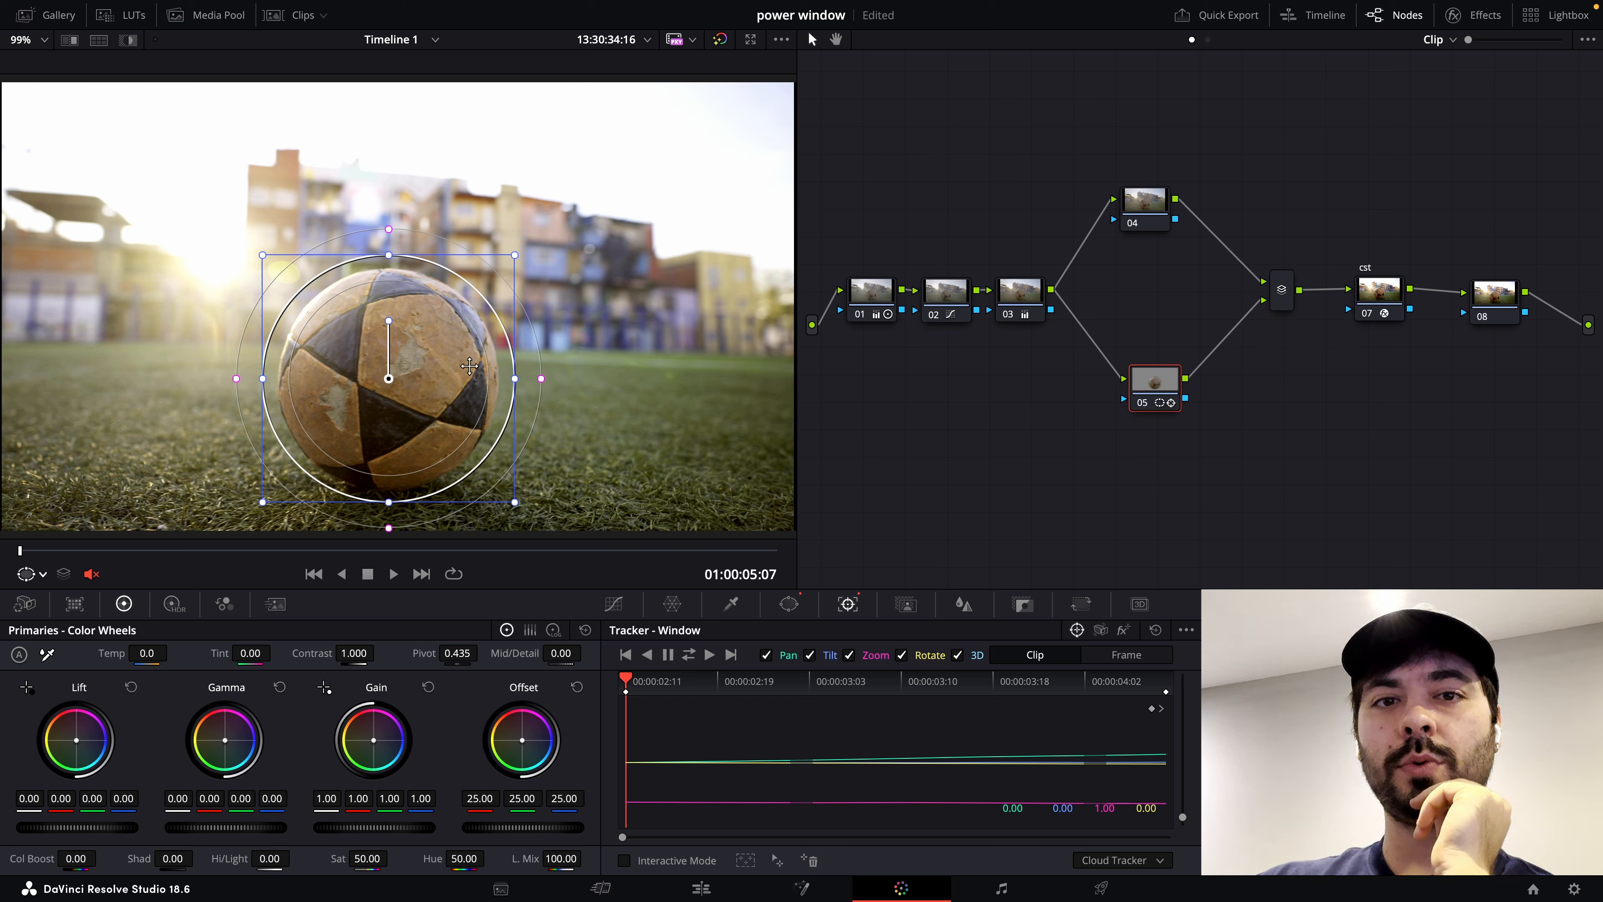
- Sample the ball's orange leather with the HSL qualifier on node 05, extend the sample across the panel, and highlight the selection
left_click(731, 604)
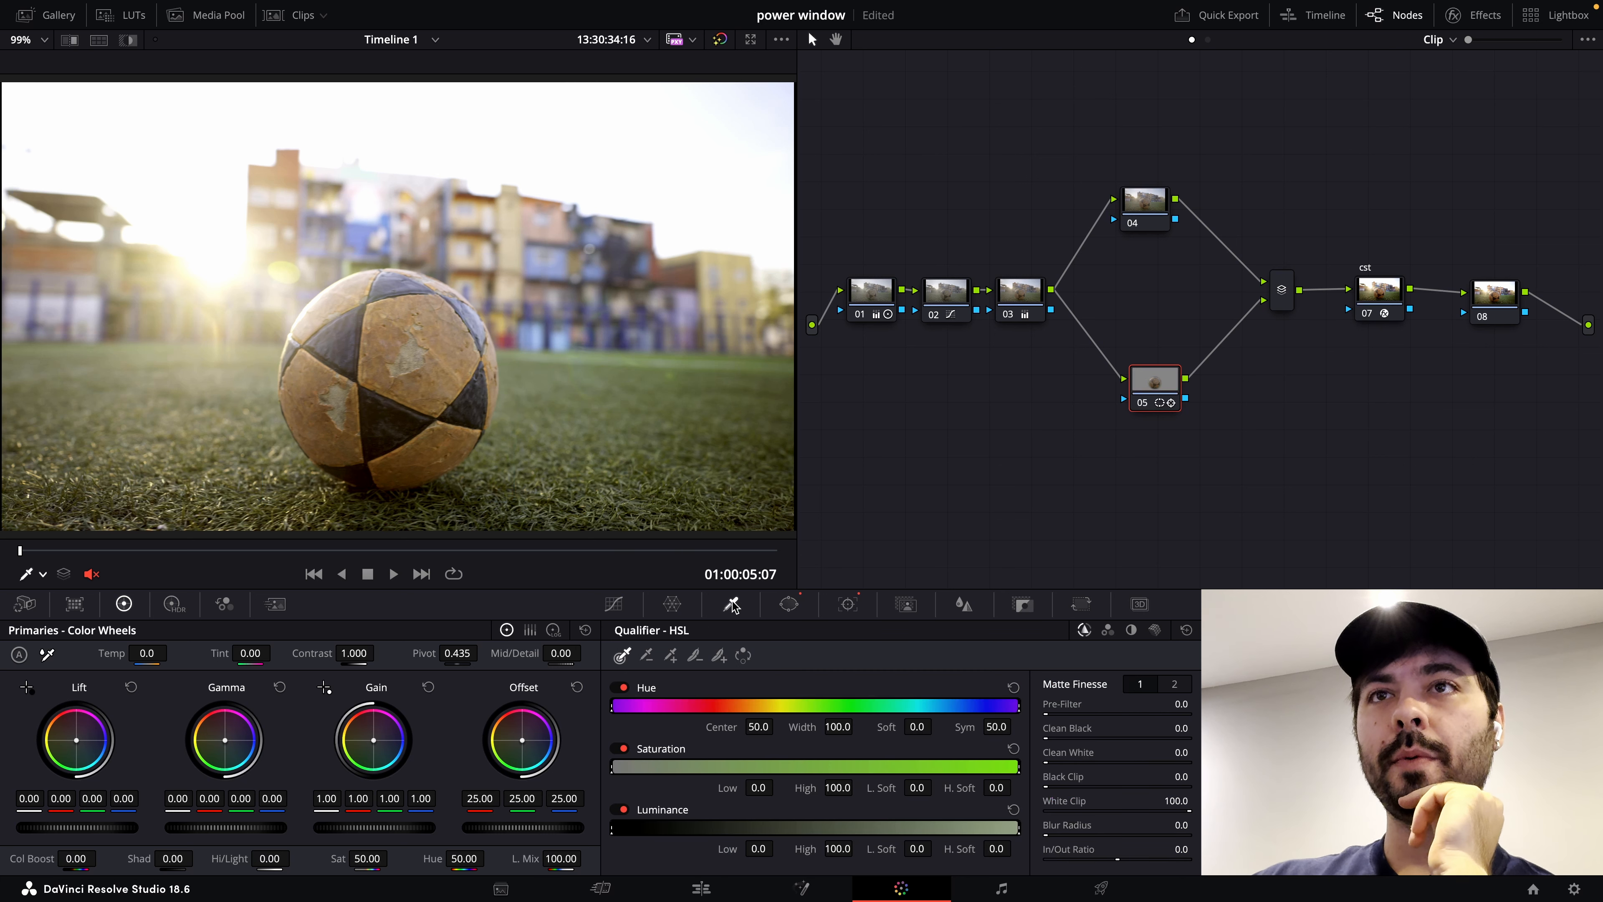
left_click(442, 327)
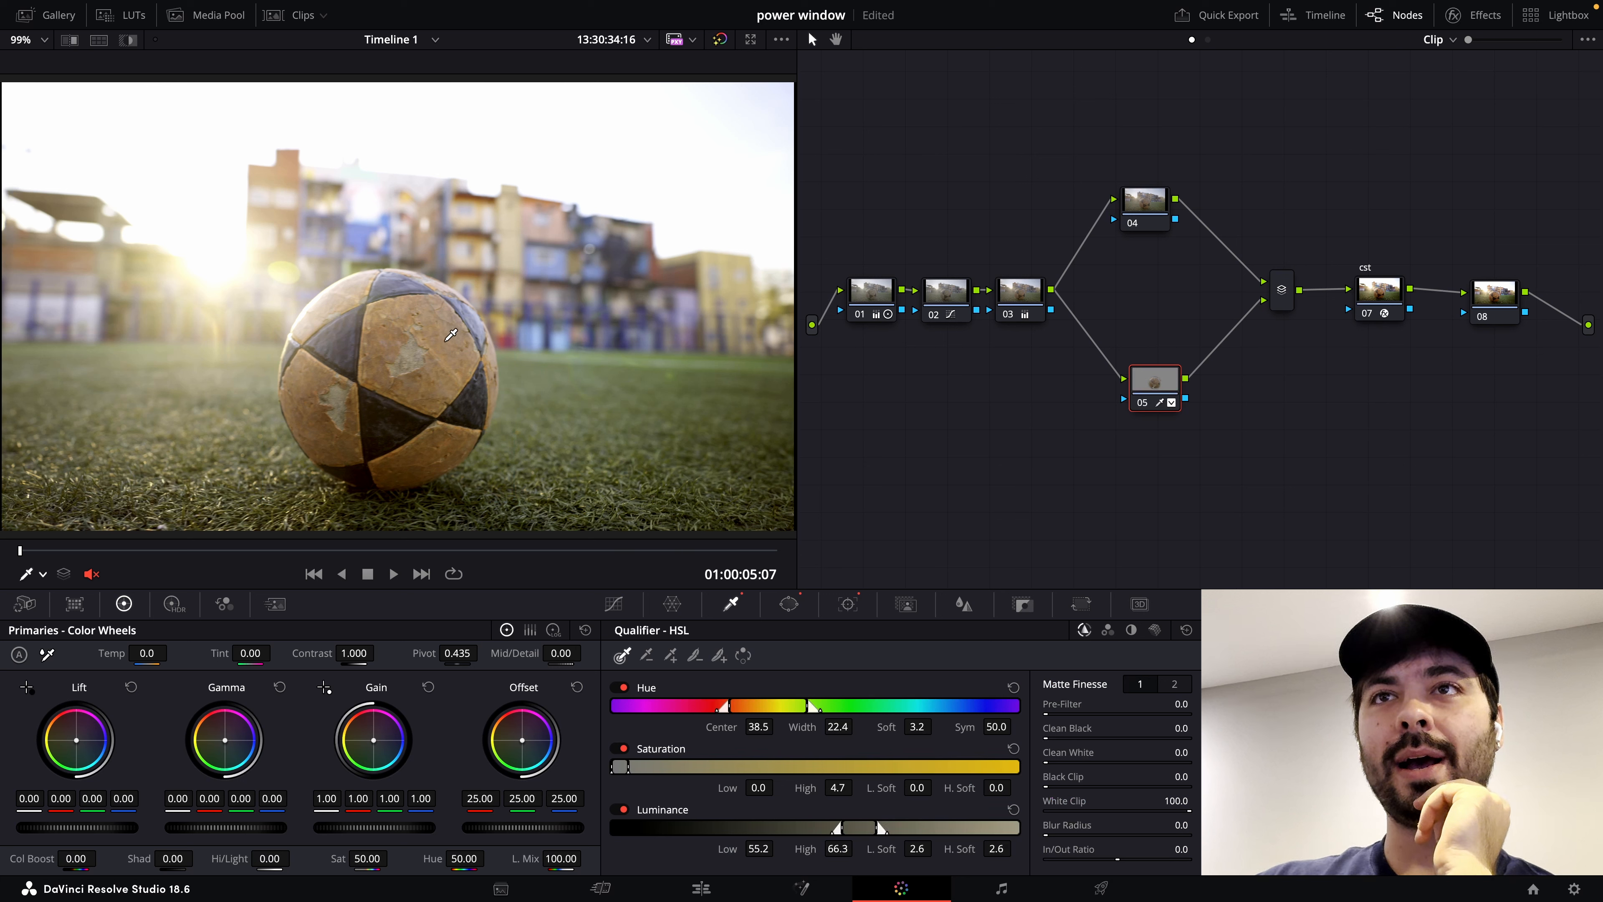
left_click_drag(450, 334, 448, 365)
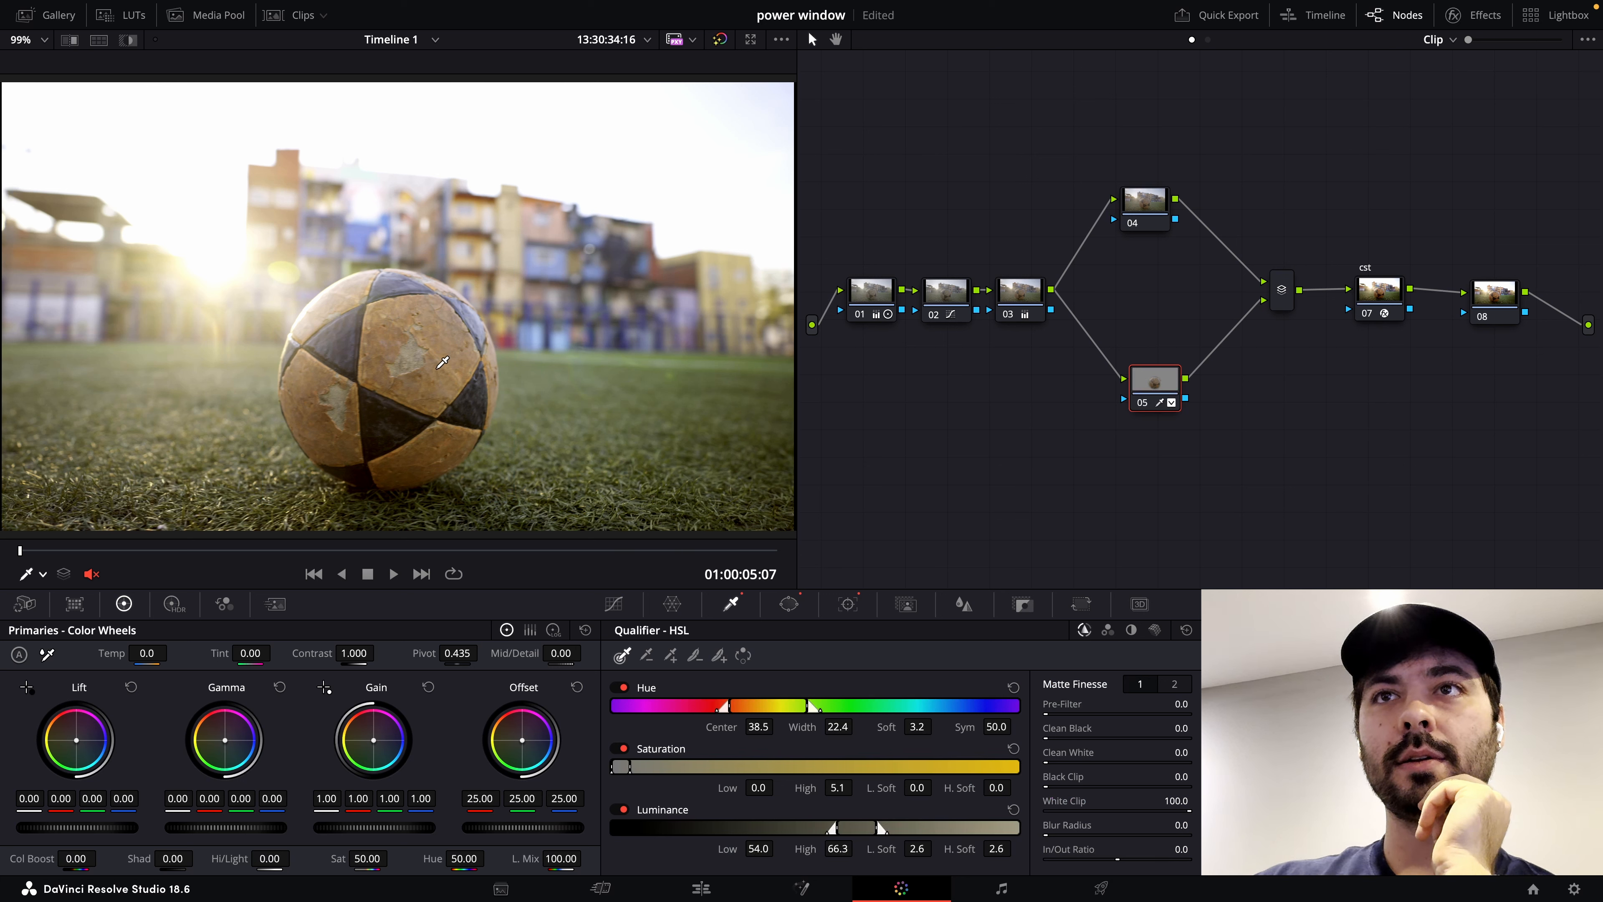
left_click(128, 40)
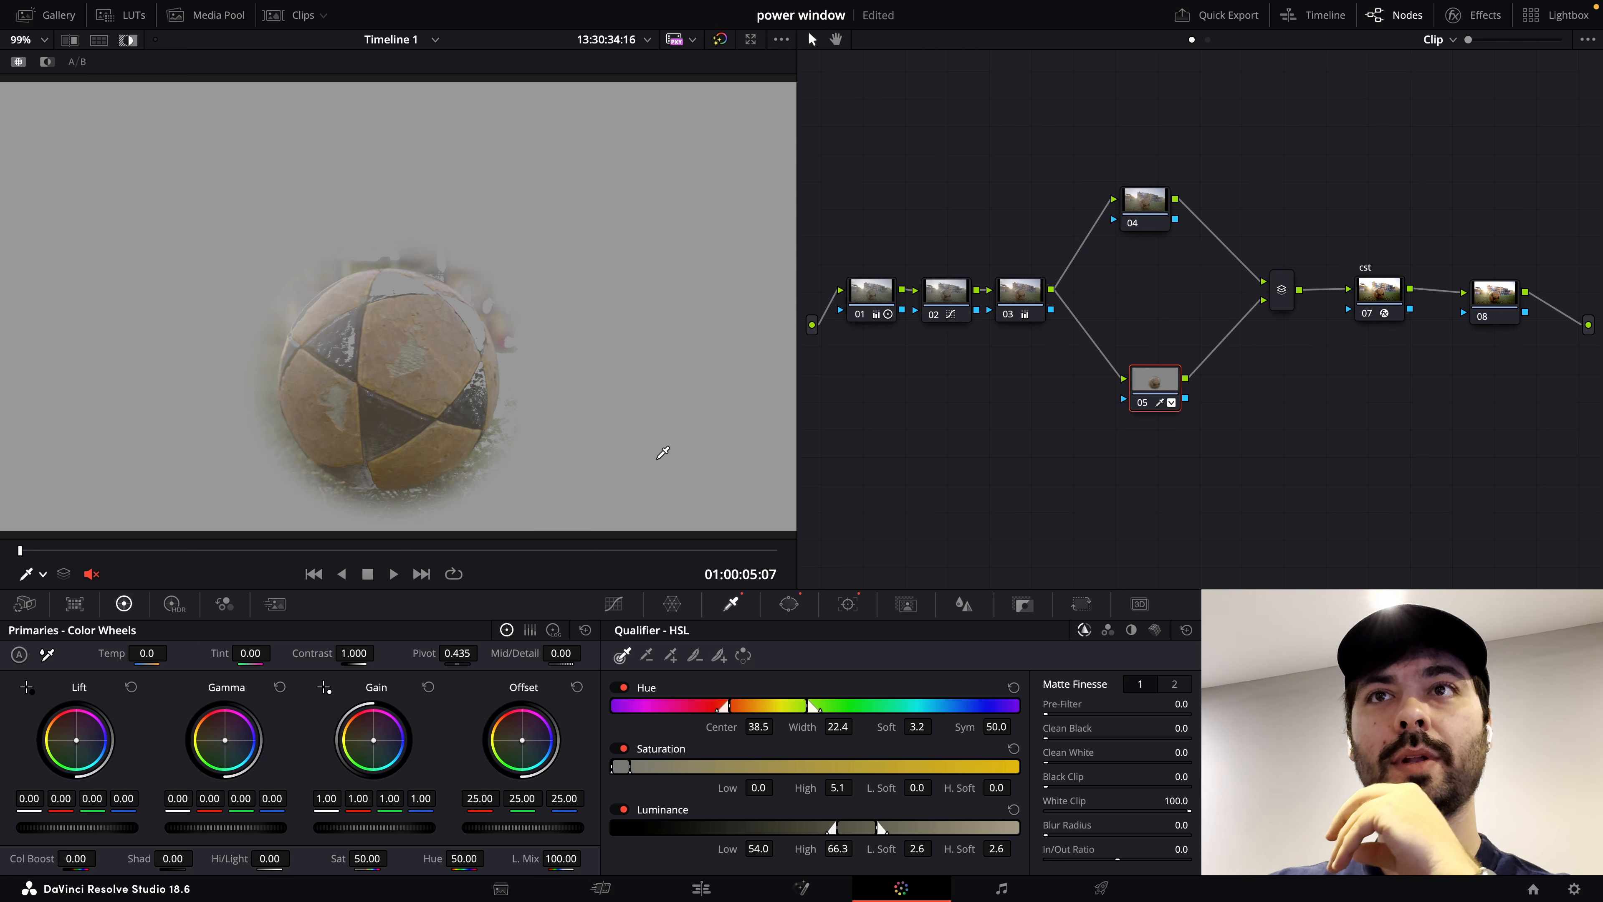
- Refine node 05's key: hue center 33.3, saturation 1.1 to 6.1, luminance 57.3 to 69.5, low softness 7.5 and high softness 17.2
left_click_drag(771, 704, 735, 708)
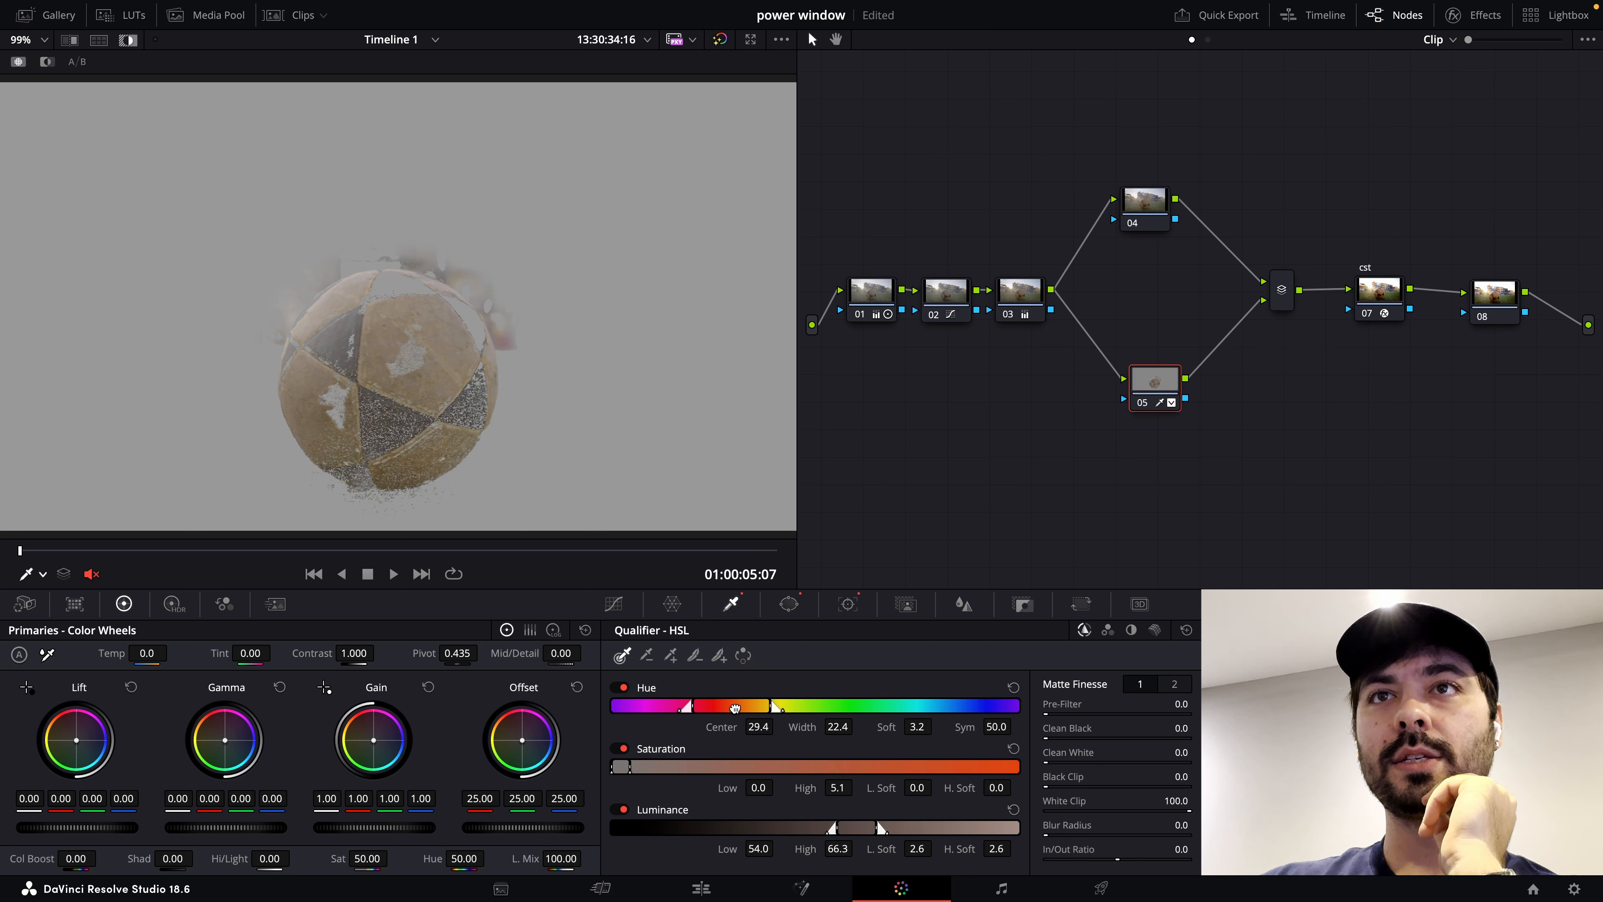
mouse_move(630, 767)
left_mouse_down()
mouse_move(647, 768)
mouse_move(623, 766)
left_mouse_up()
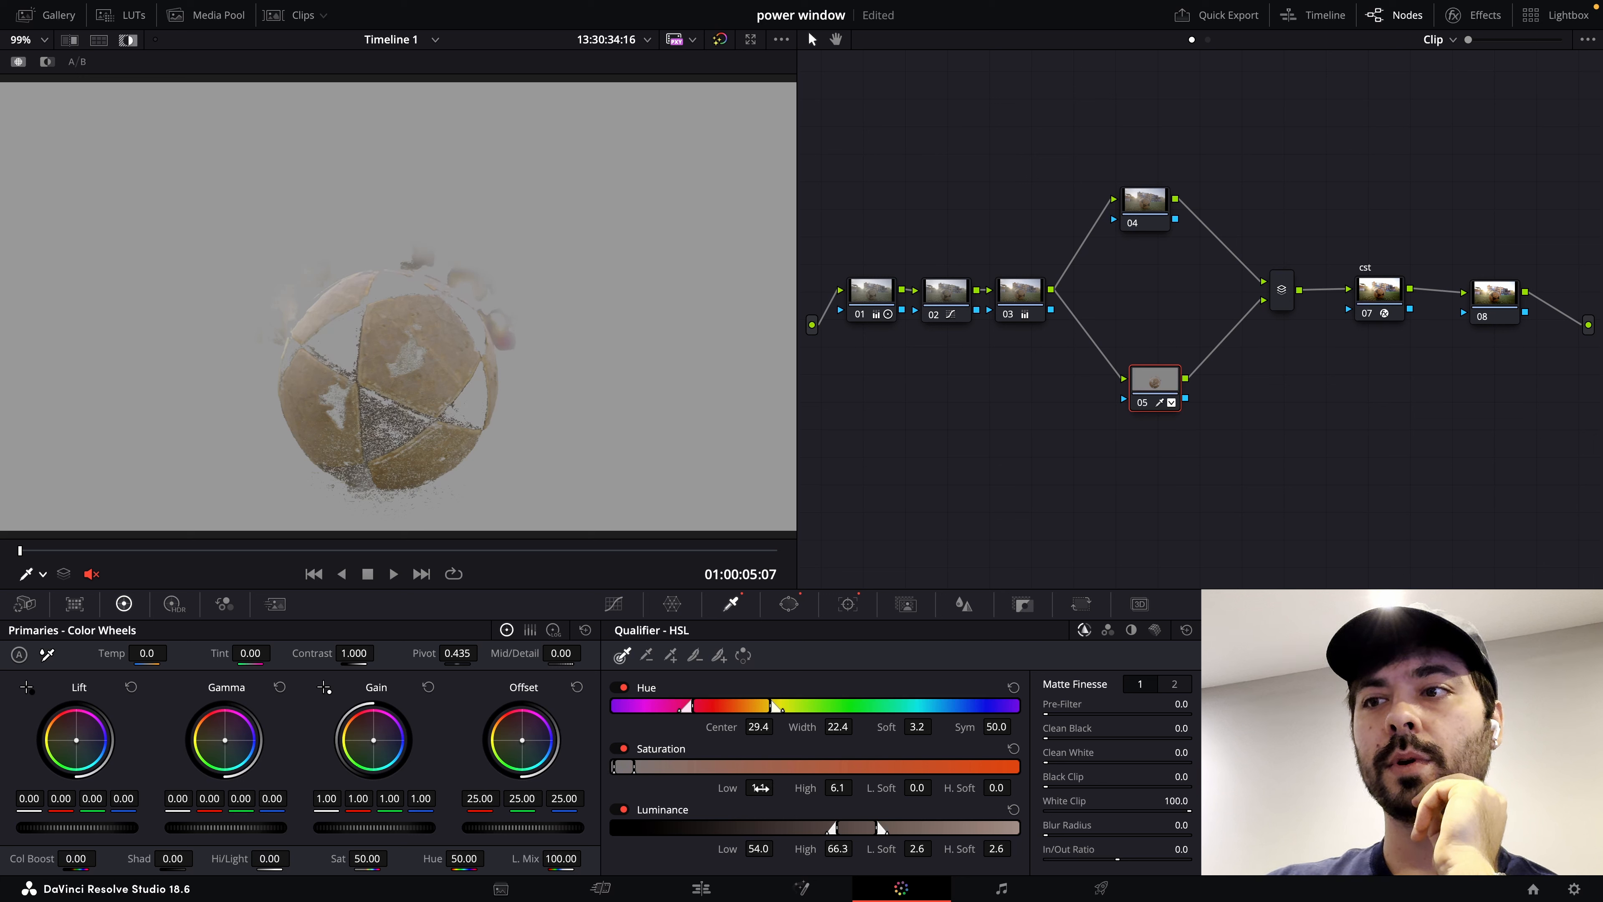
left_click_drag(861, 830, 937, 849)
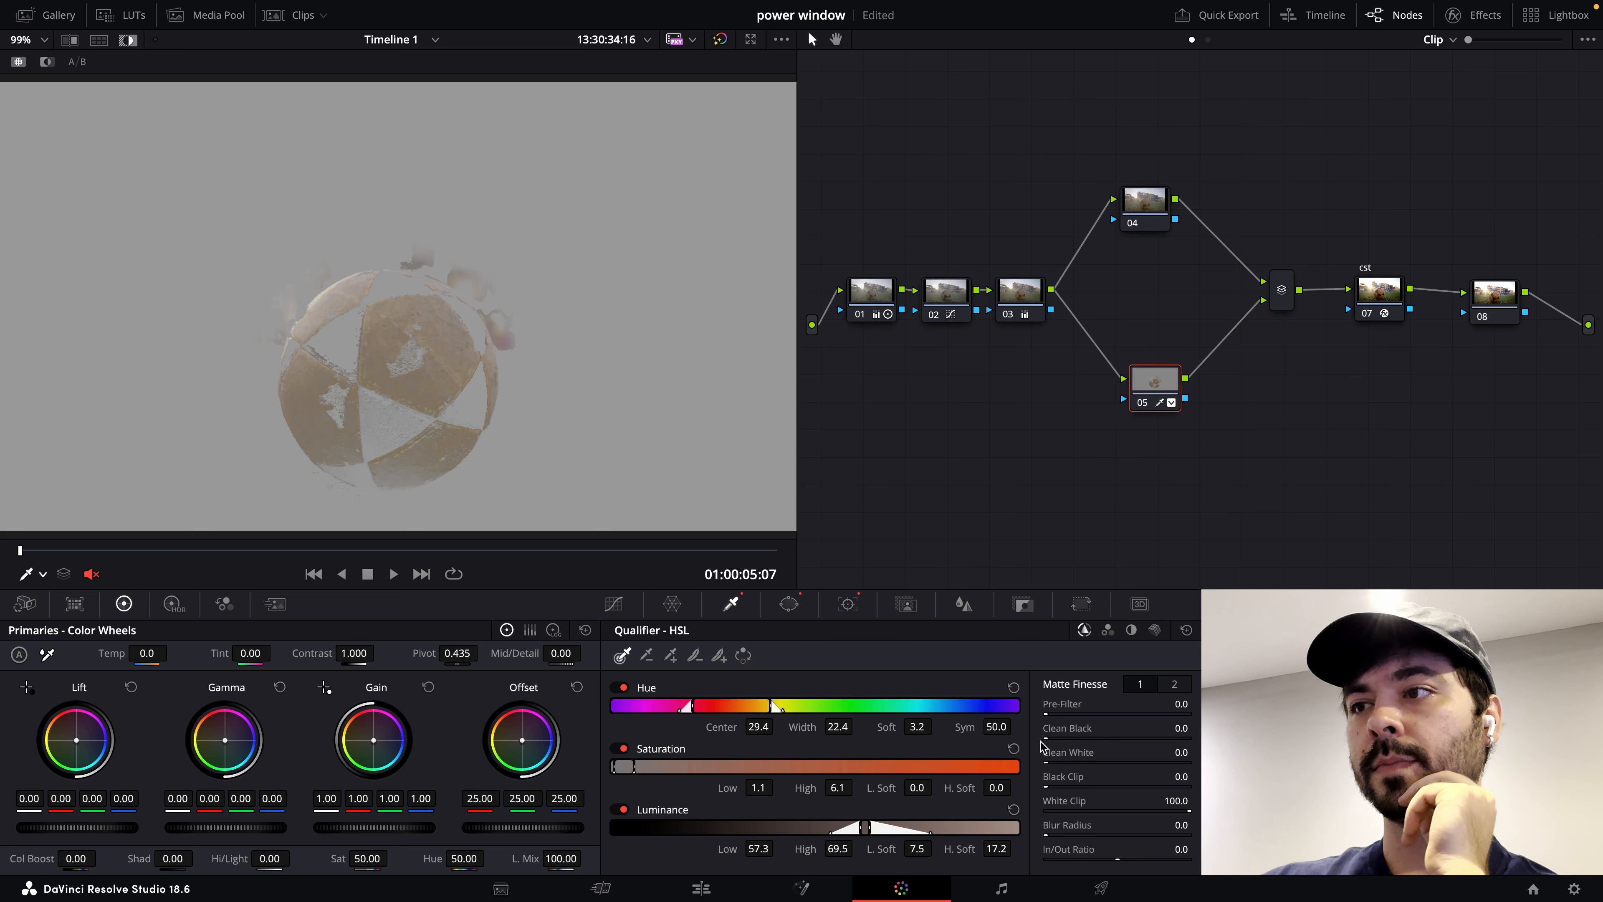
left_click_drag(717, 706, 732, 707)
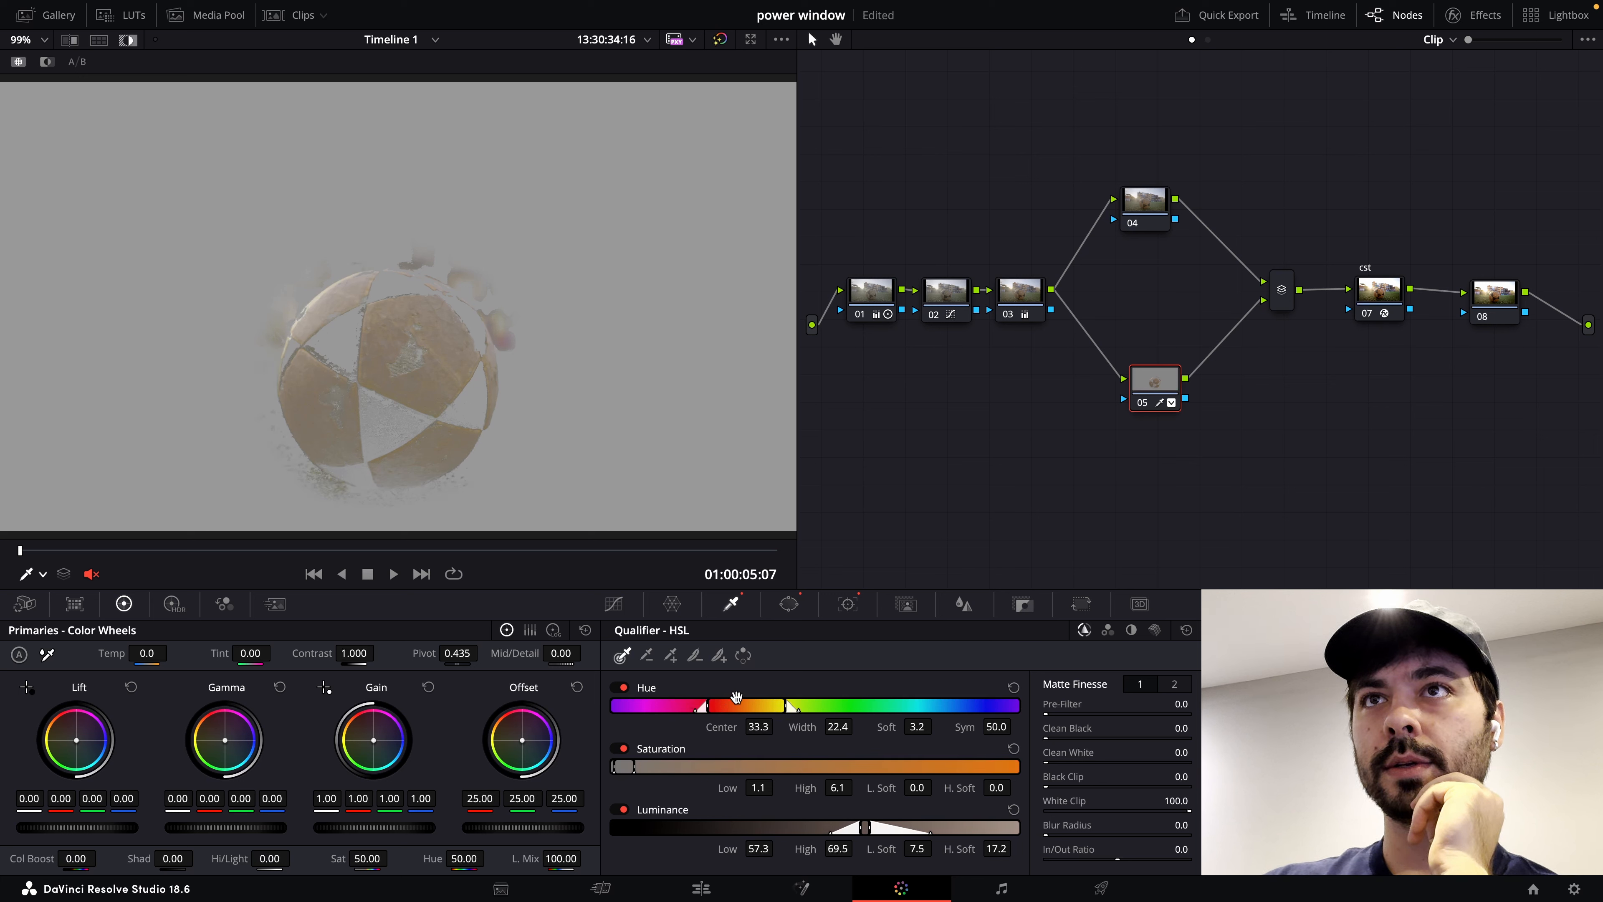
- Shrink node 05's circular window to size 42.97 and clean the key with Clean Black 13.2, Blur Radius 5.8 and Denoise 2.7
left_click(789, 603)
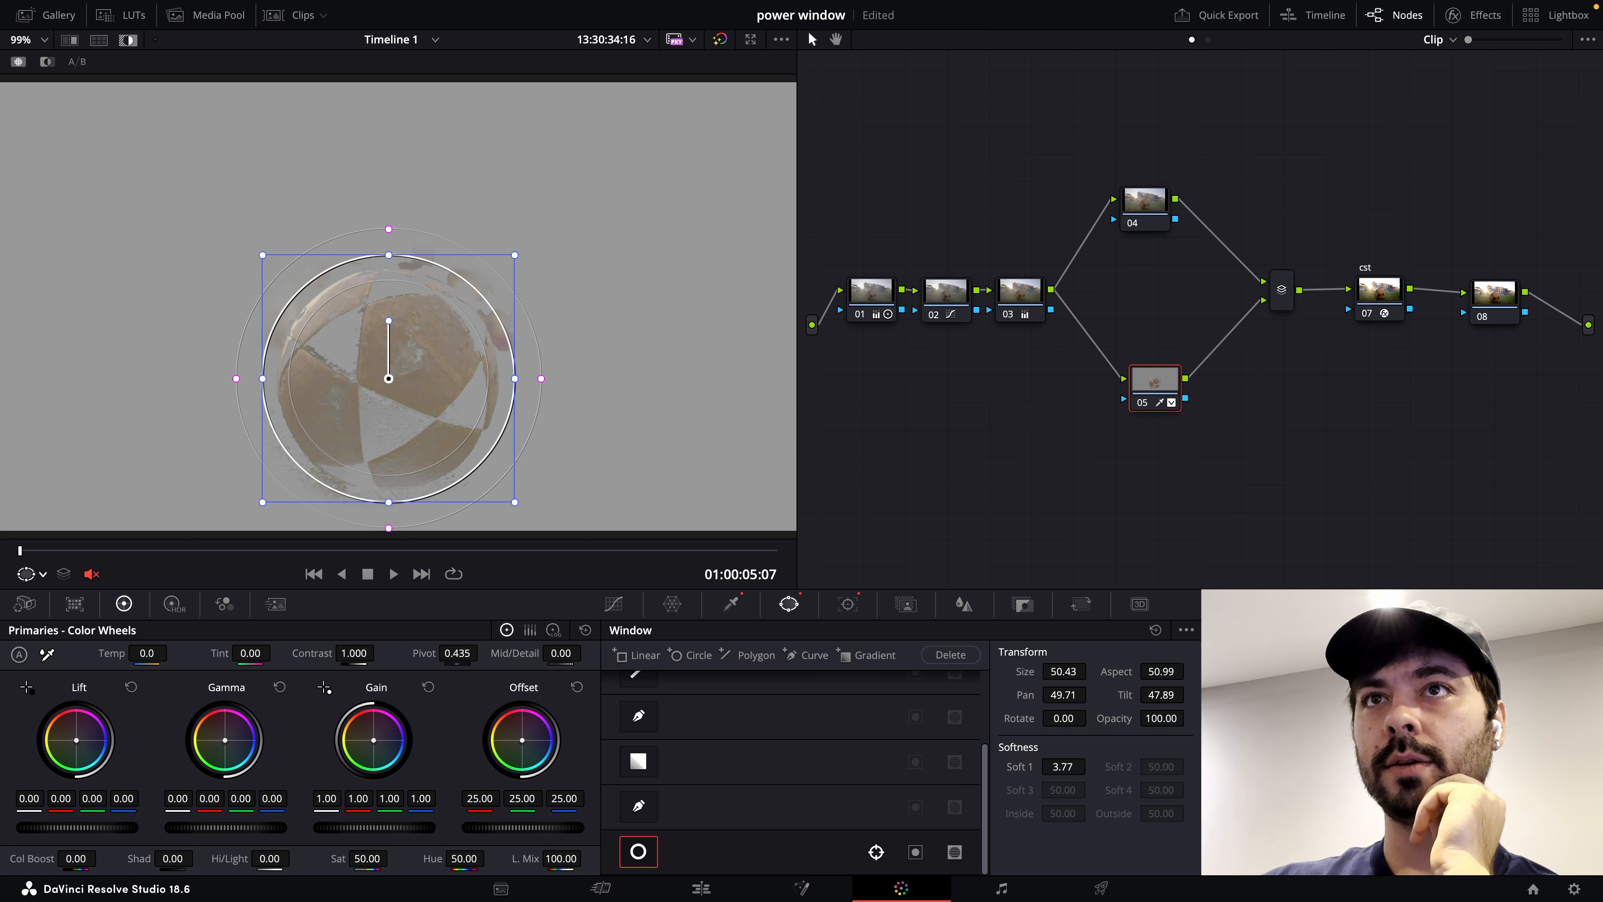
left_click_drag(1064, 672, 1017, 672)
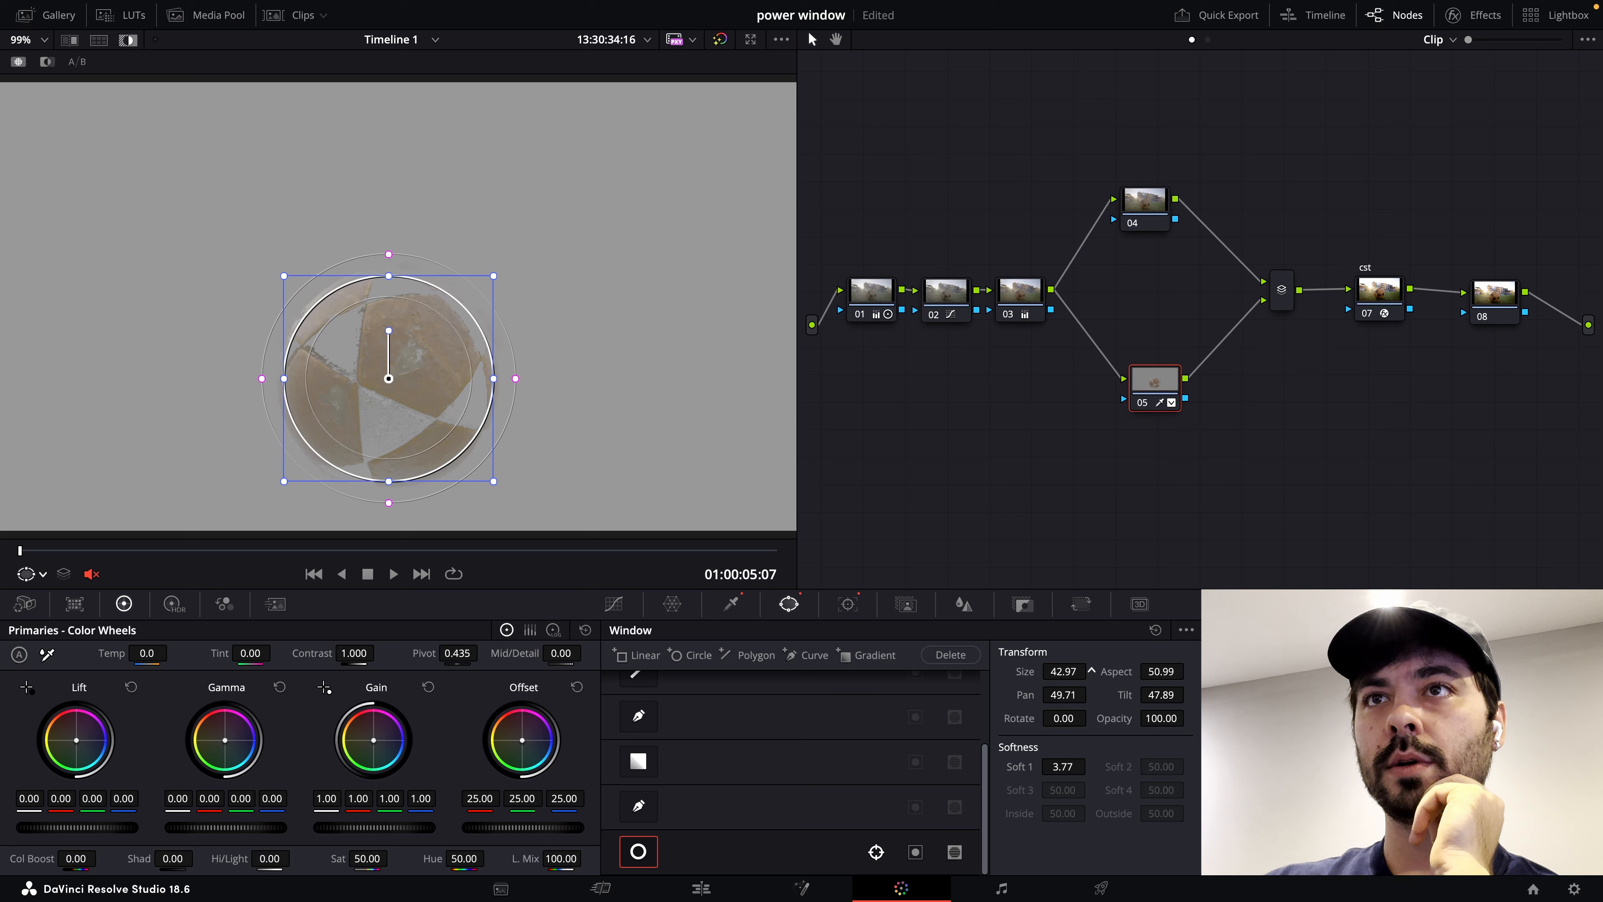
left_click(731, 604)
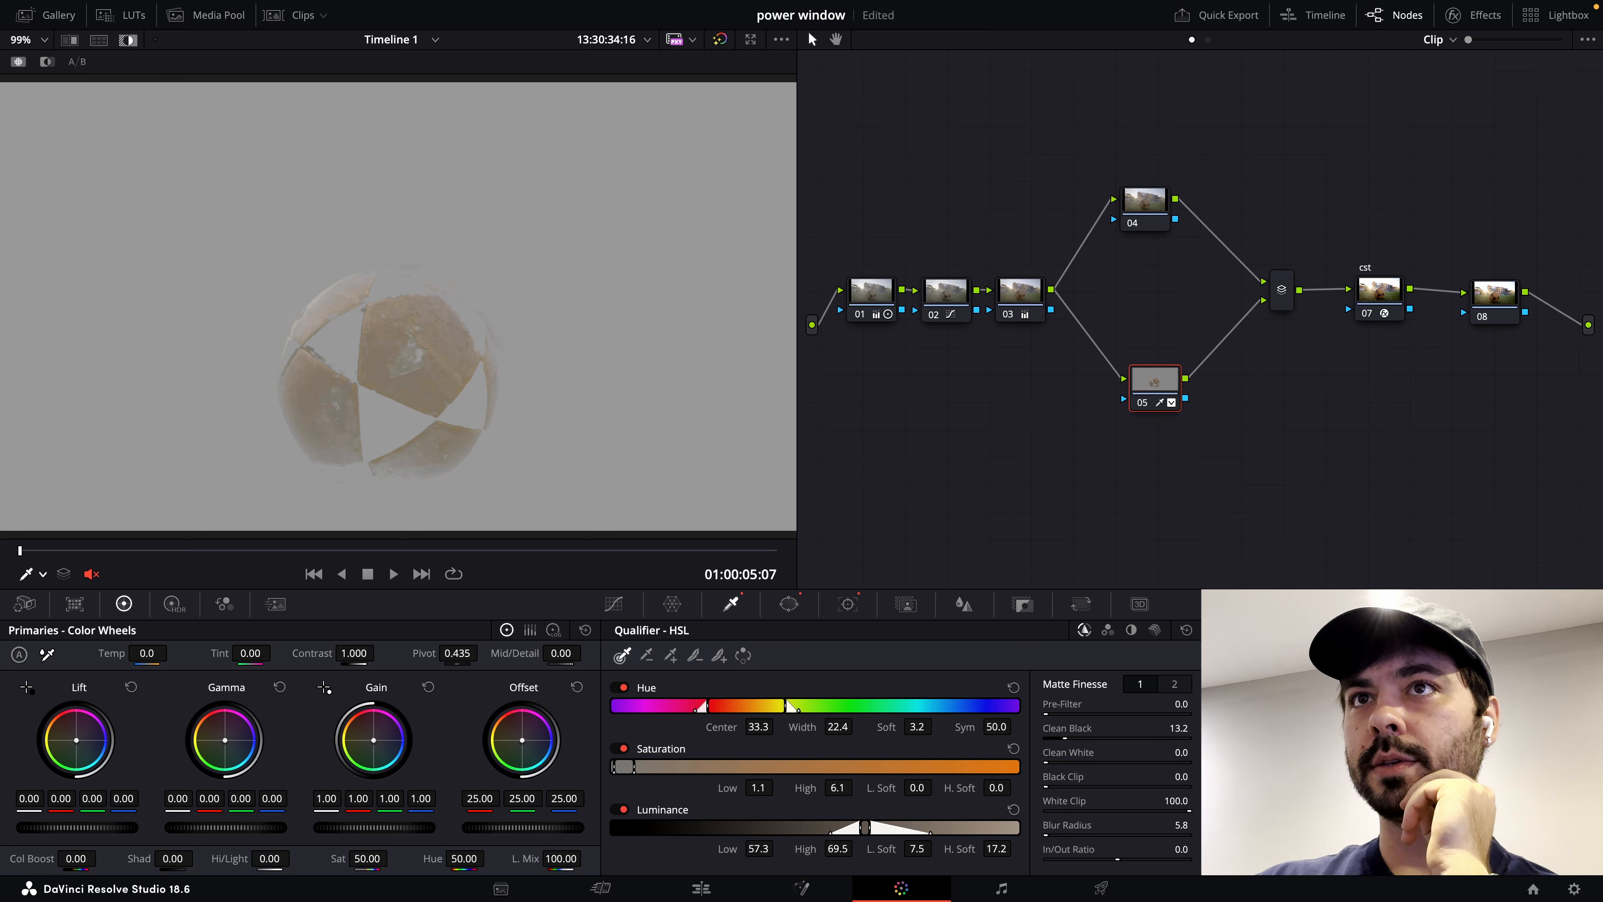
left_click(1174, 684)
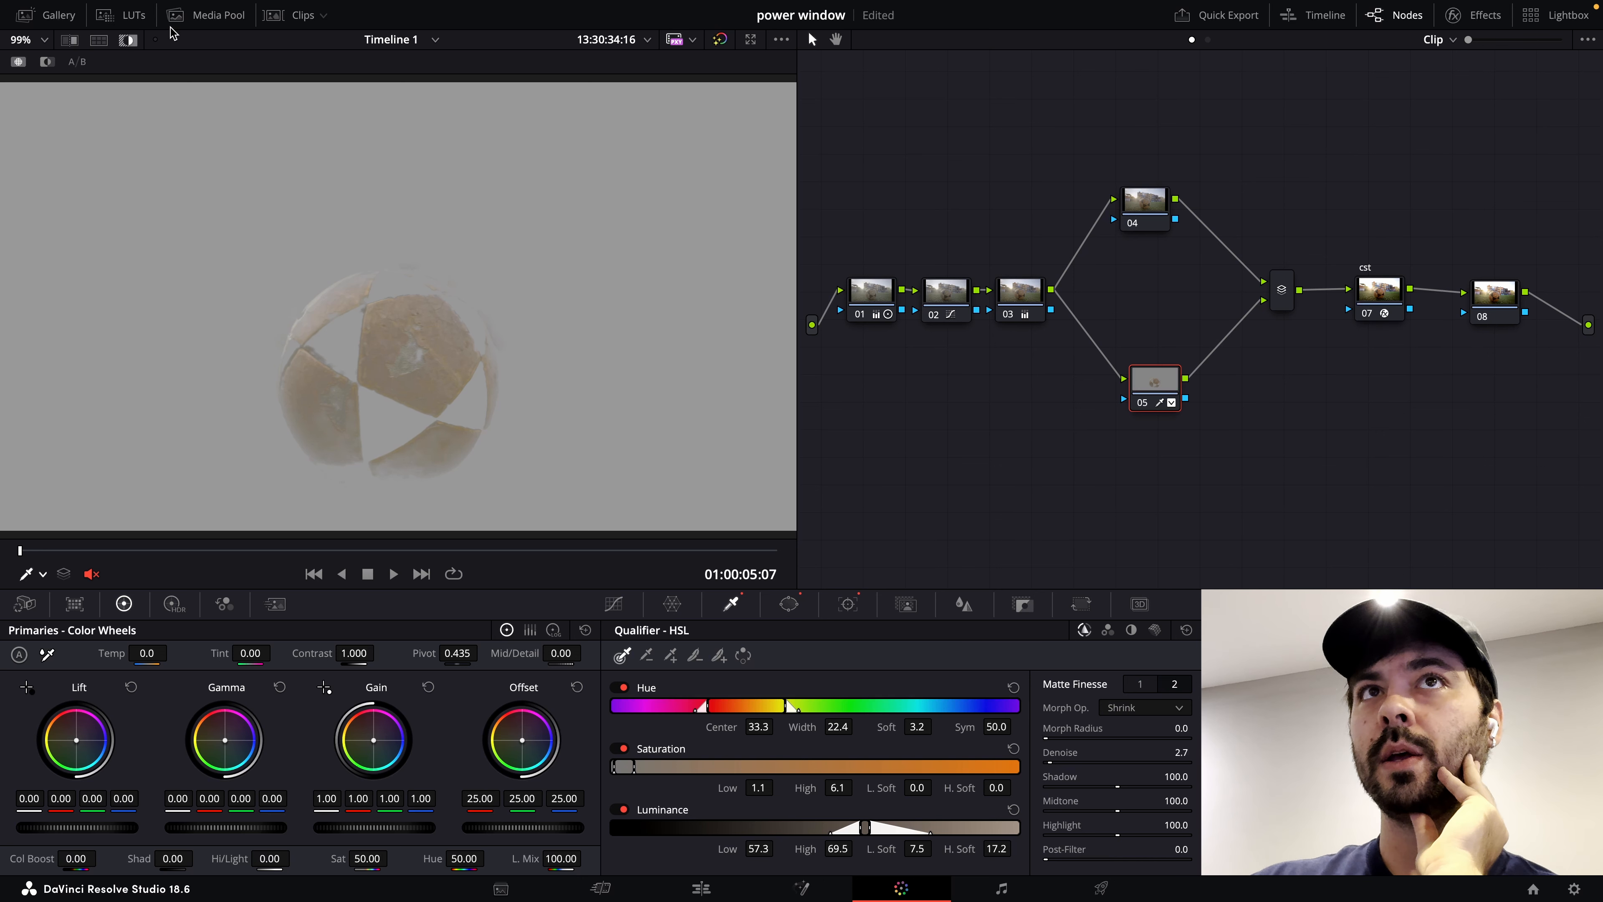
left_click(128, 40)
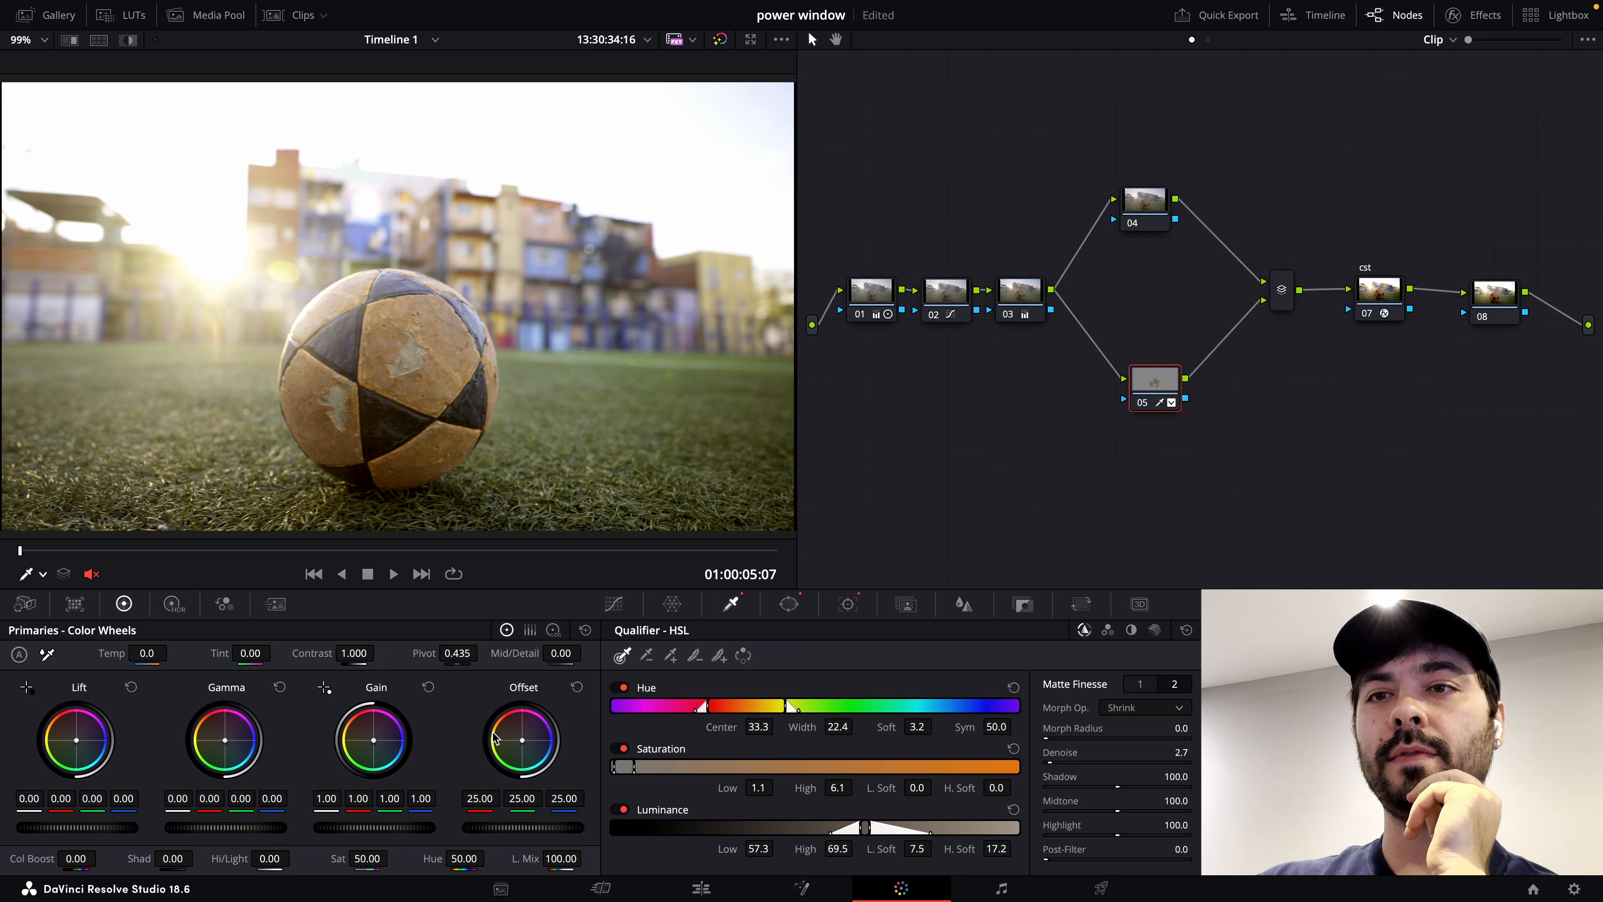
- Show the vectorscope and push the ball's offset toward orange-red on node 05, to 31.32 red, 22.62 green and 19.93 blue
key("ctrl+shift+w")
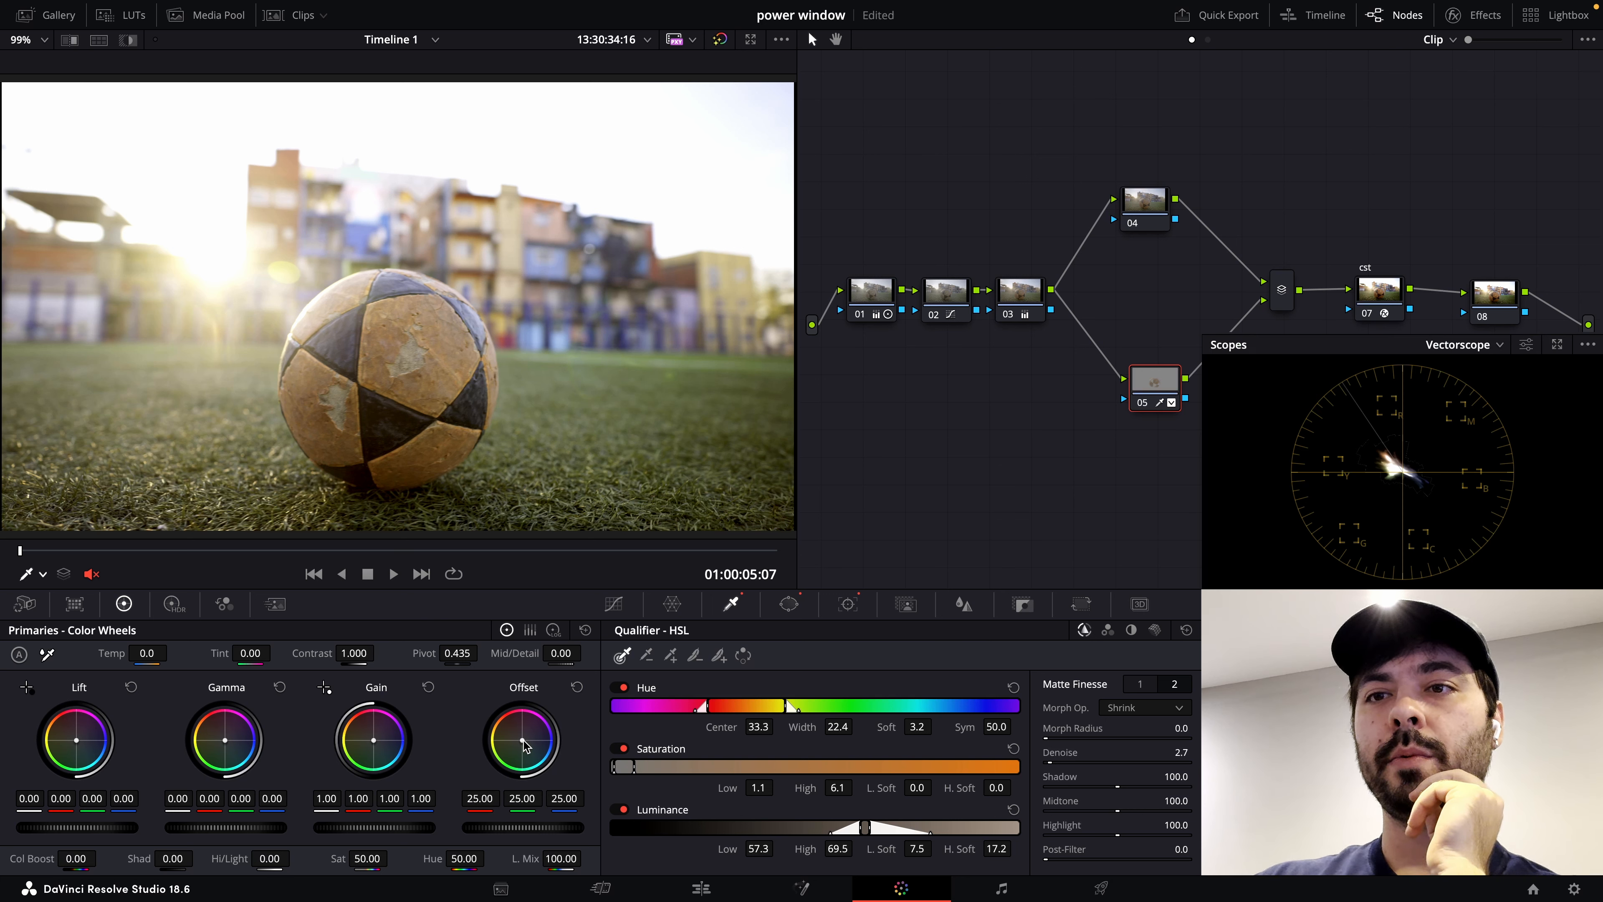
left_click_drag(524, 745, 520, 742)
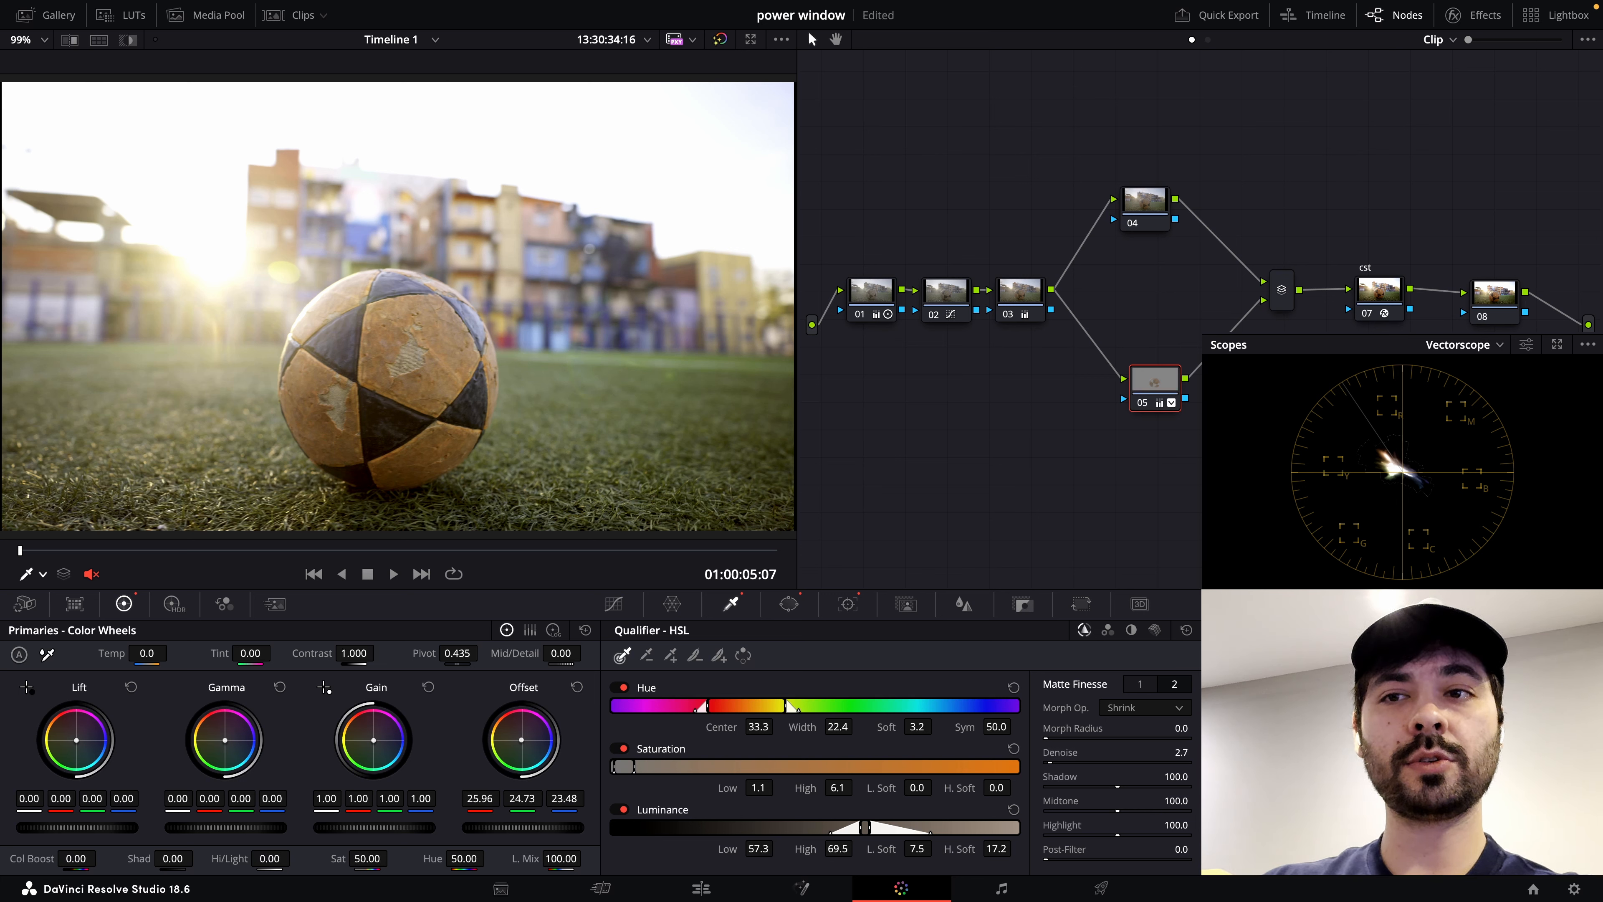
left_click_drag(522, 740, 521, 738)
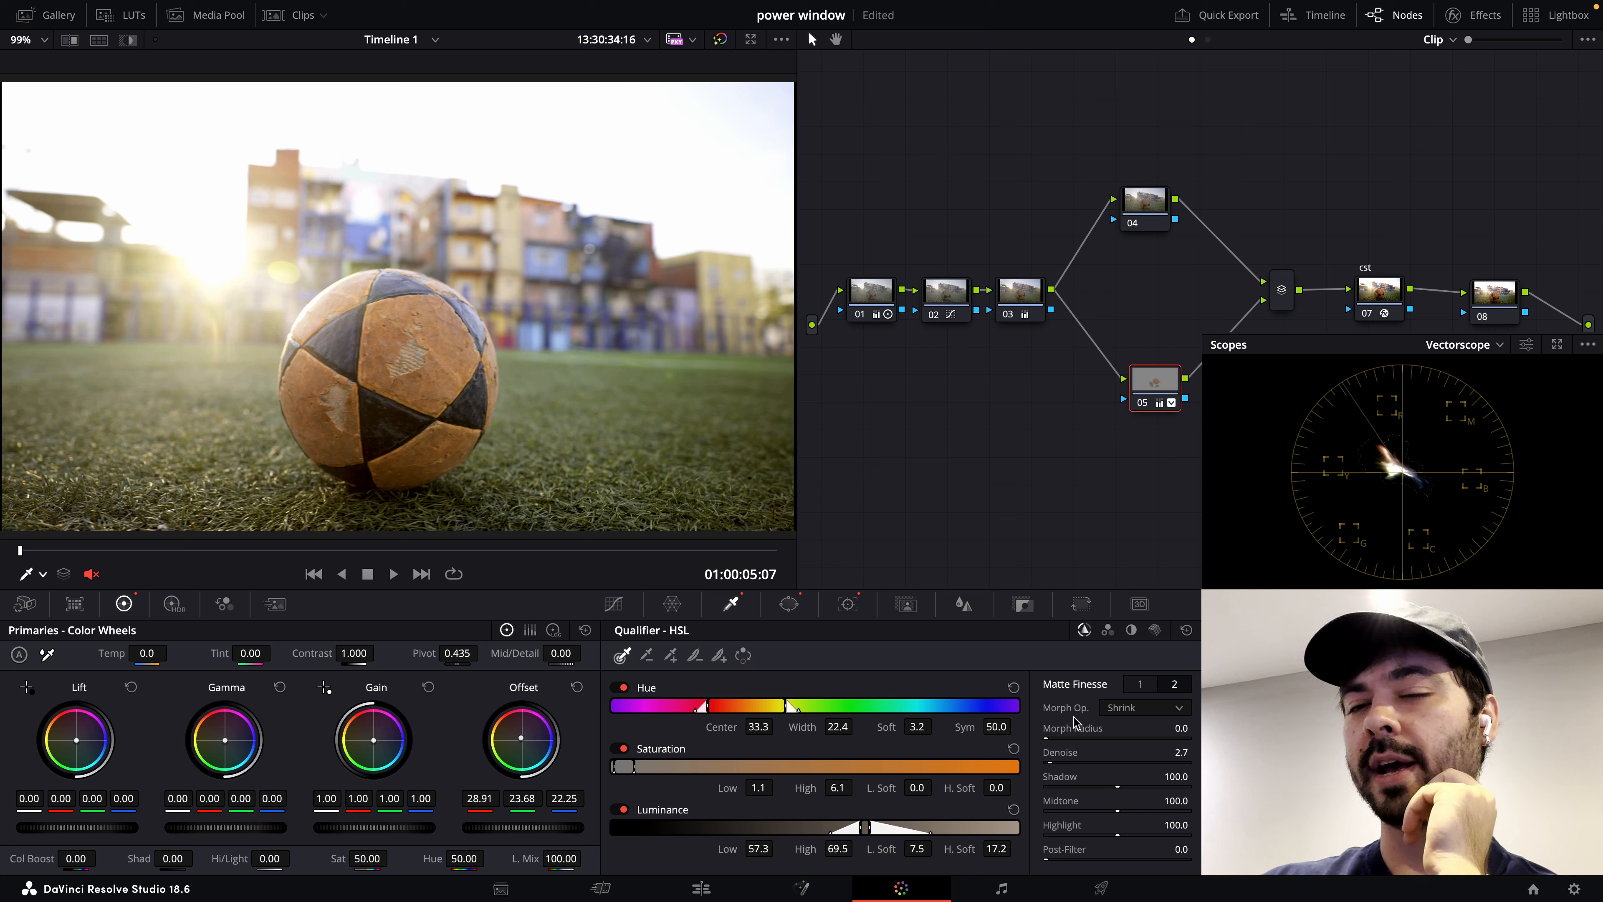
left_click_drag(521, 737, 522, 736)
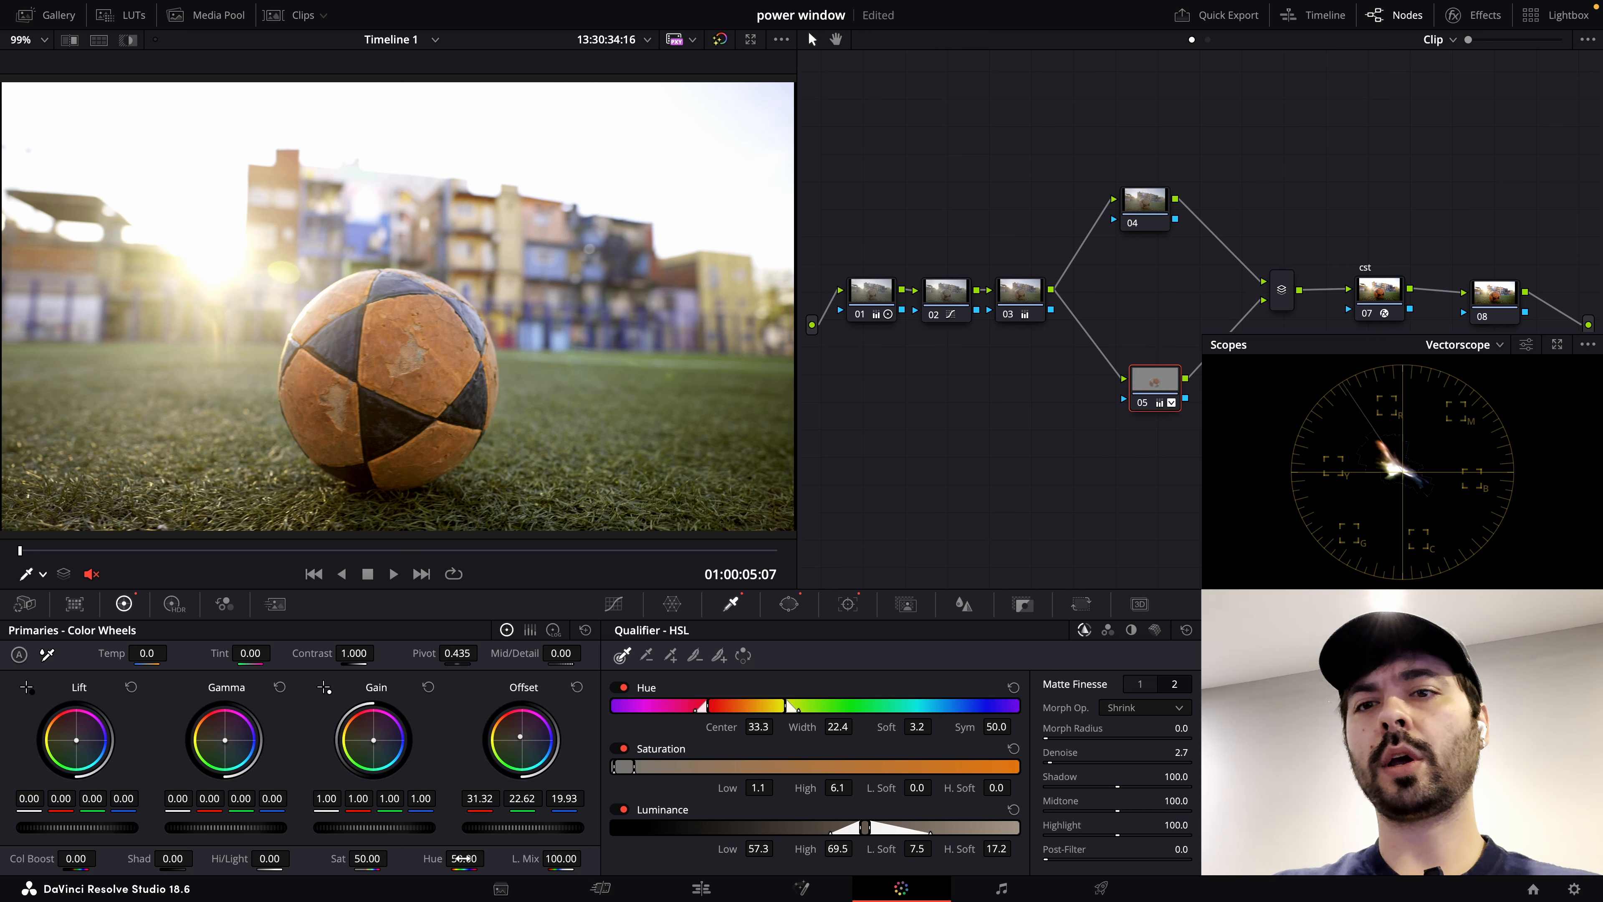
- Try a hue of 51.80 on node 05 and reset it, and view the Hue Vs Hue and Hue Vs Sat curves
mouse_move(464, 860)
left_mouse_down()
mouse_move(486, 860)
mouse_move(471, 860)
left_mouse_up()
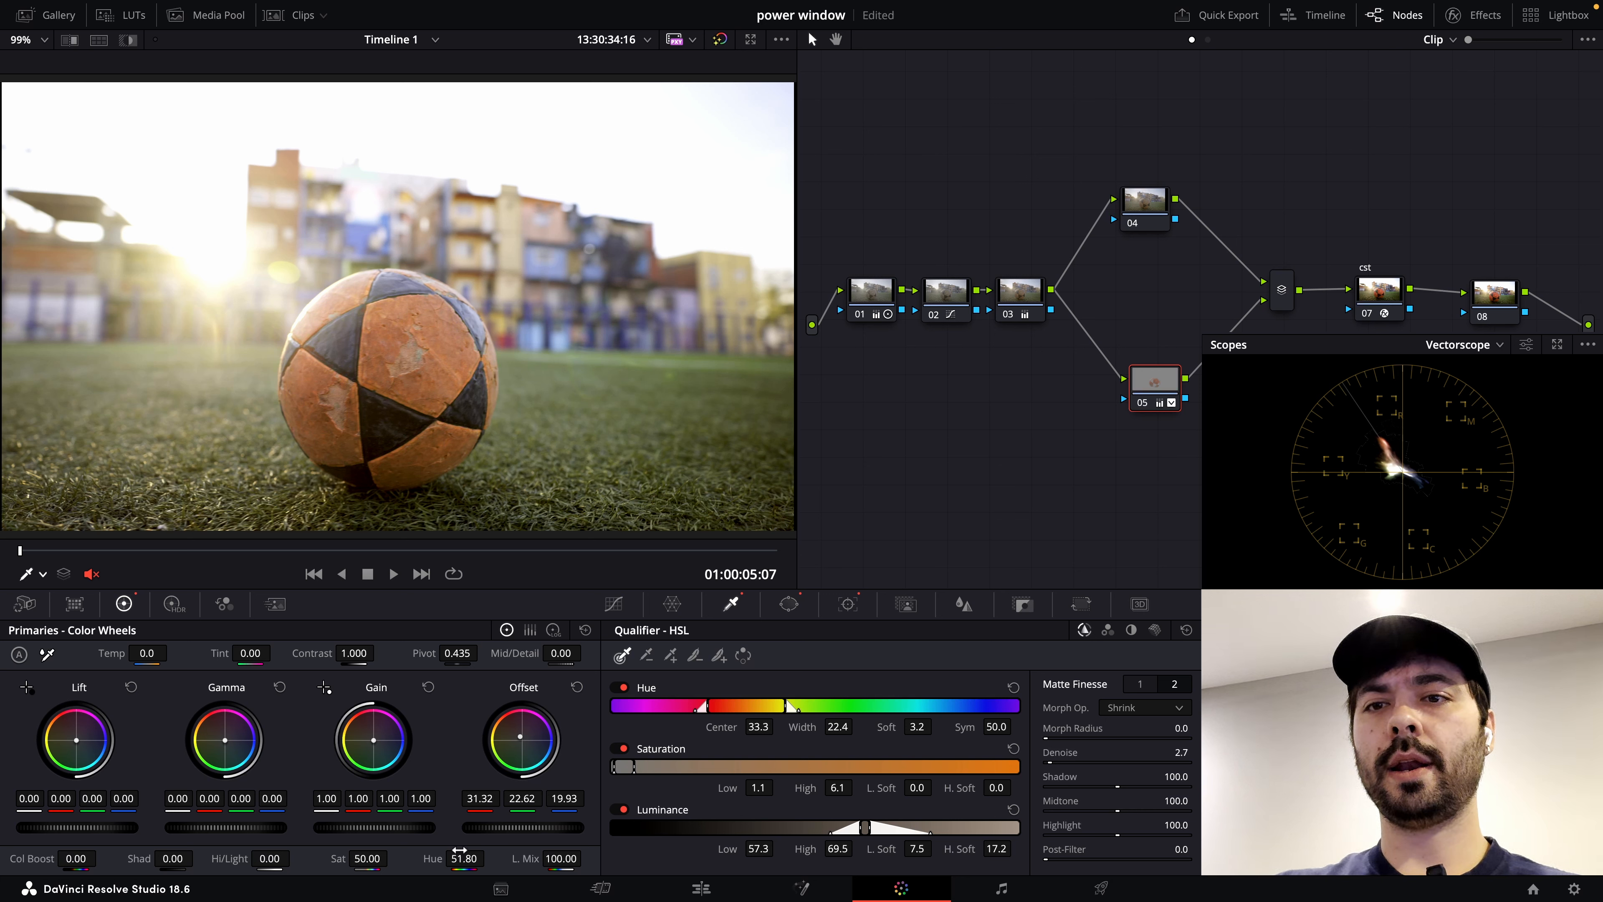
double_click(432, 862)
left_click(613, 603)
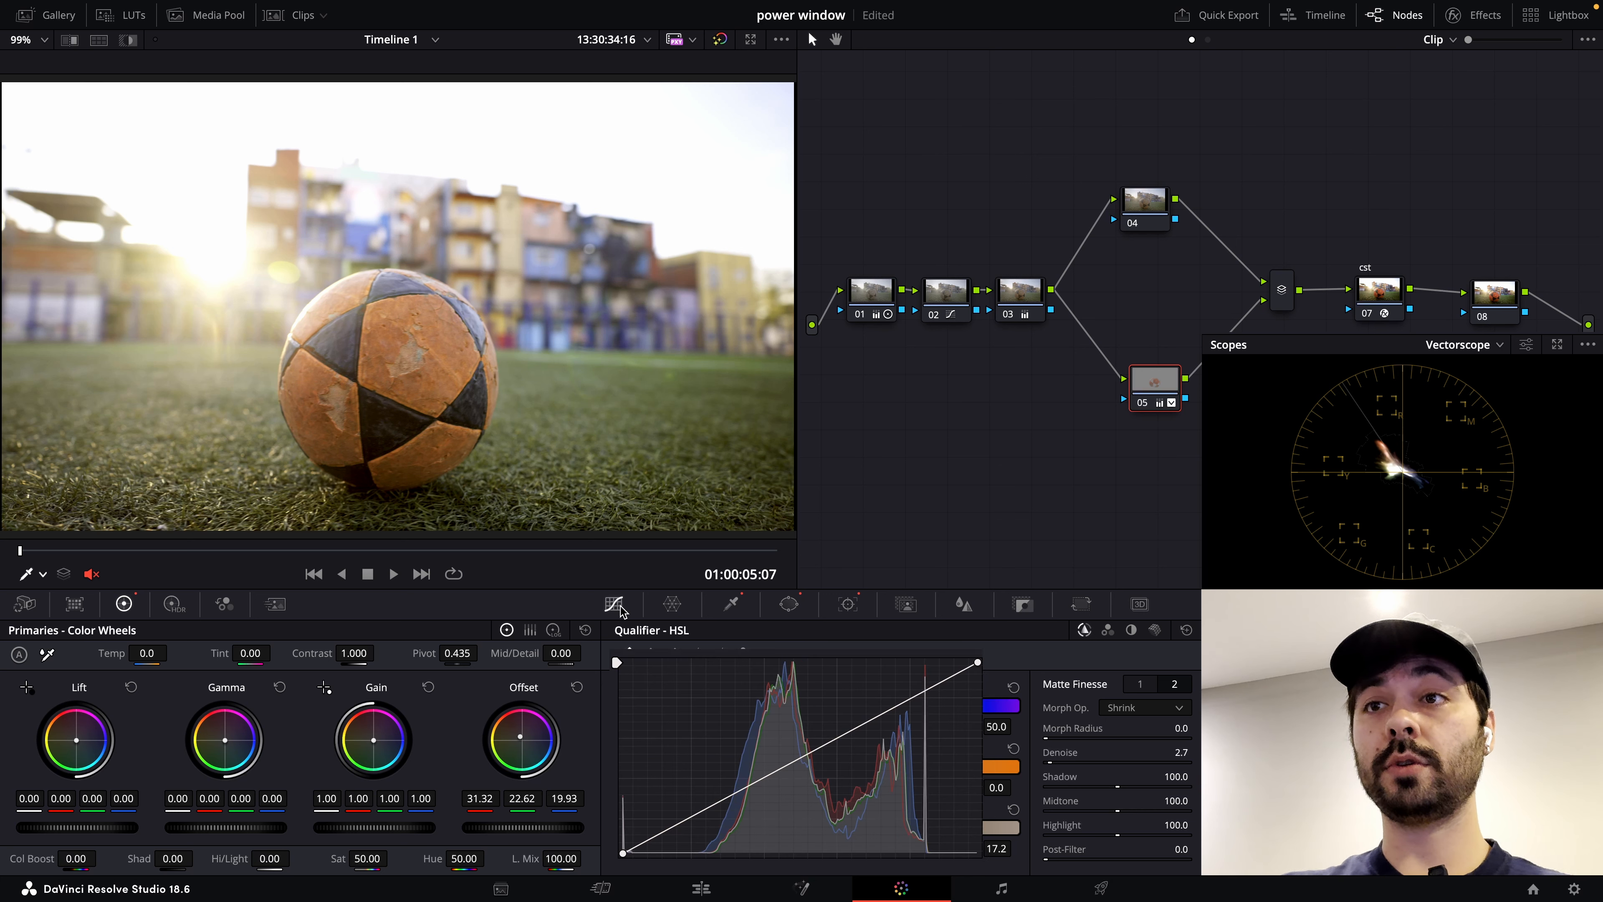
left_click(975, 629)
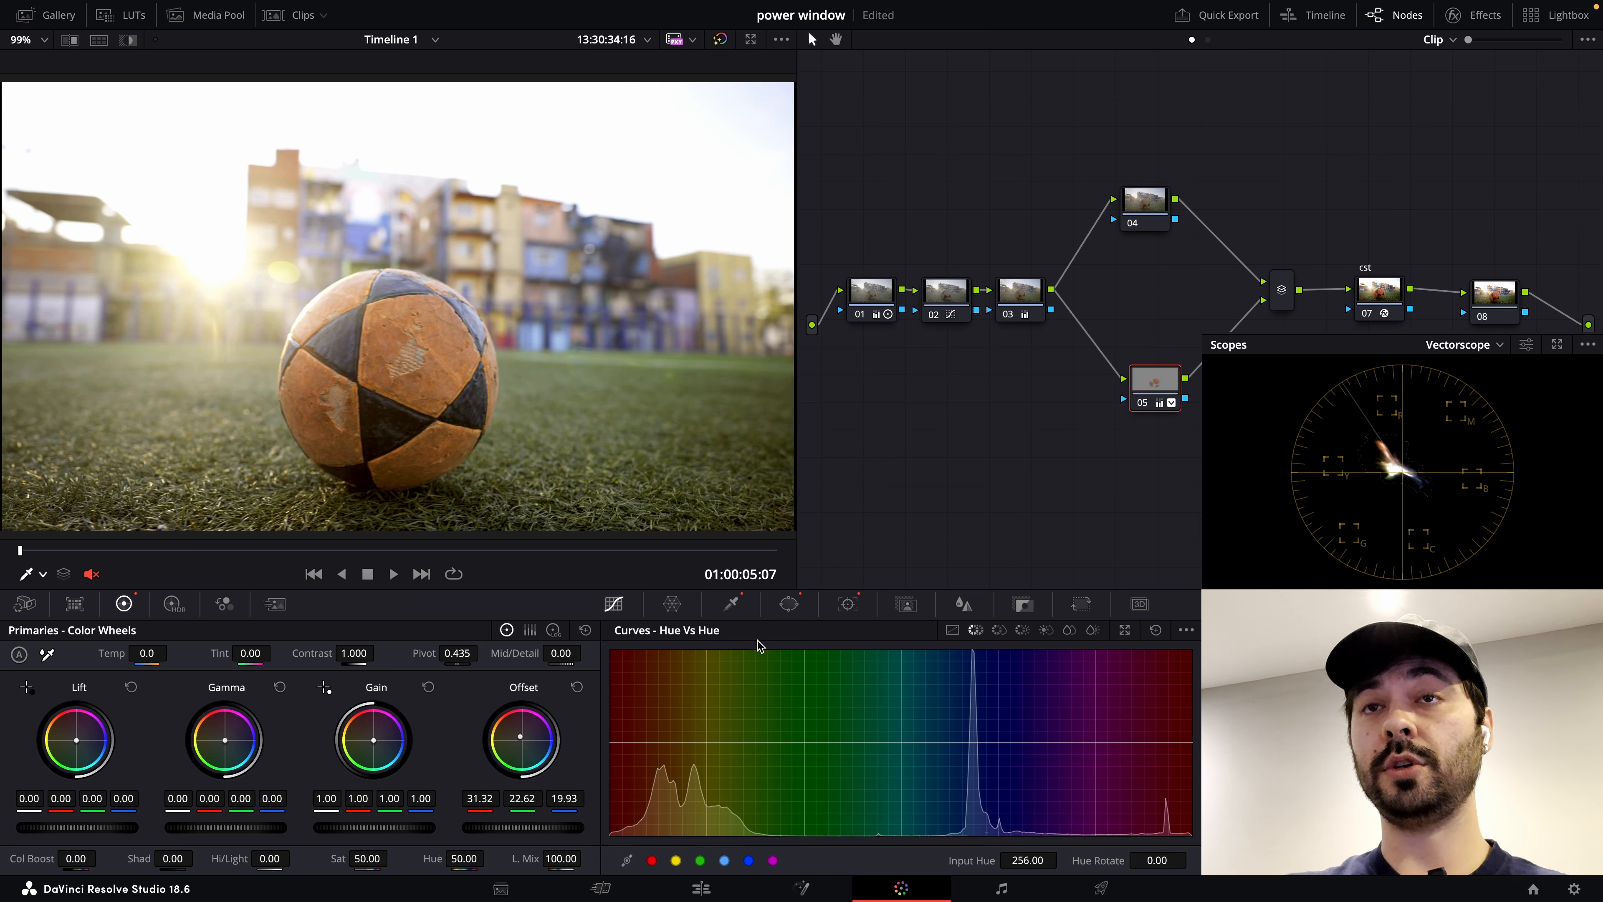
left_click(998, 631)
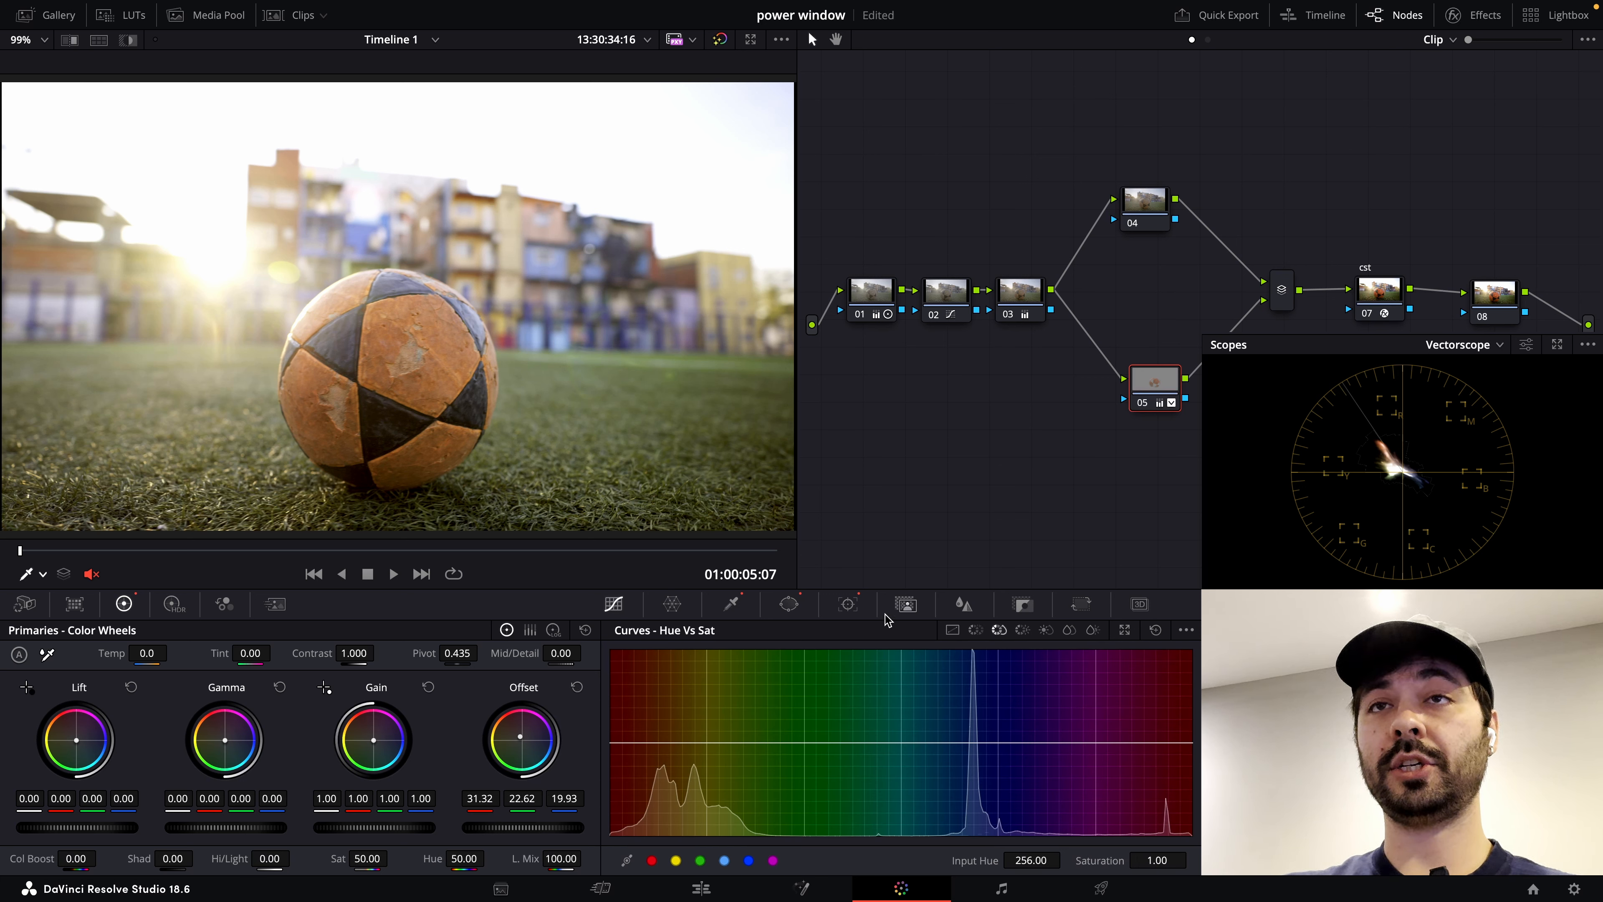
left_click(975, 630)
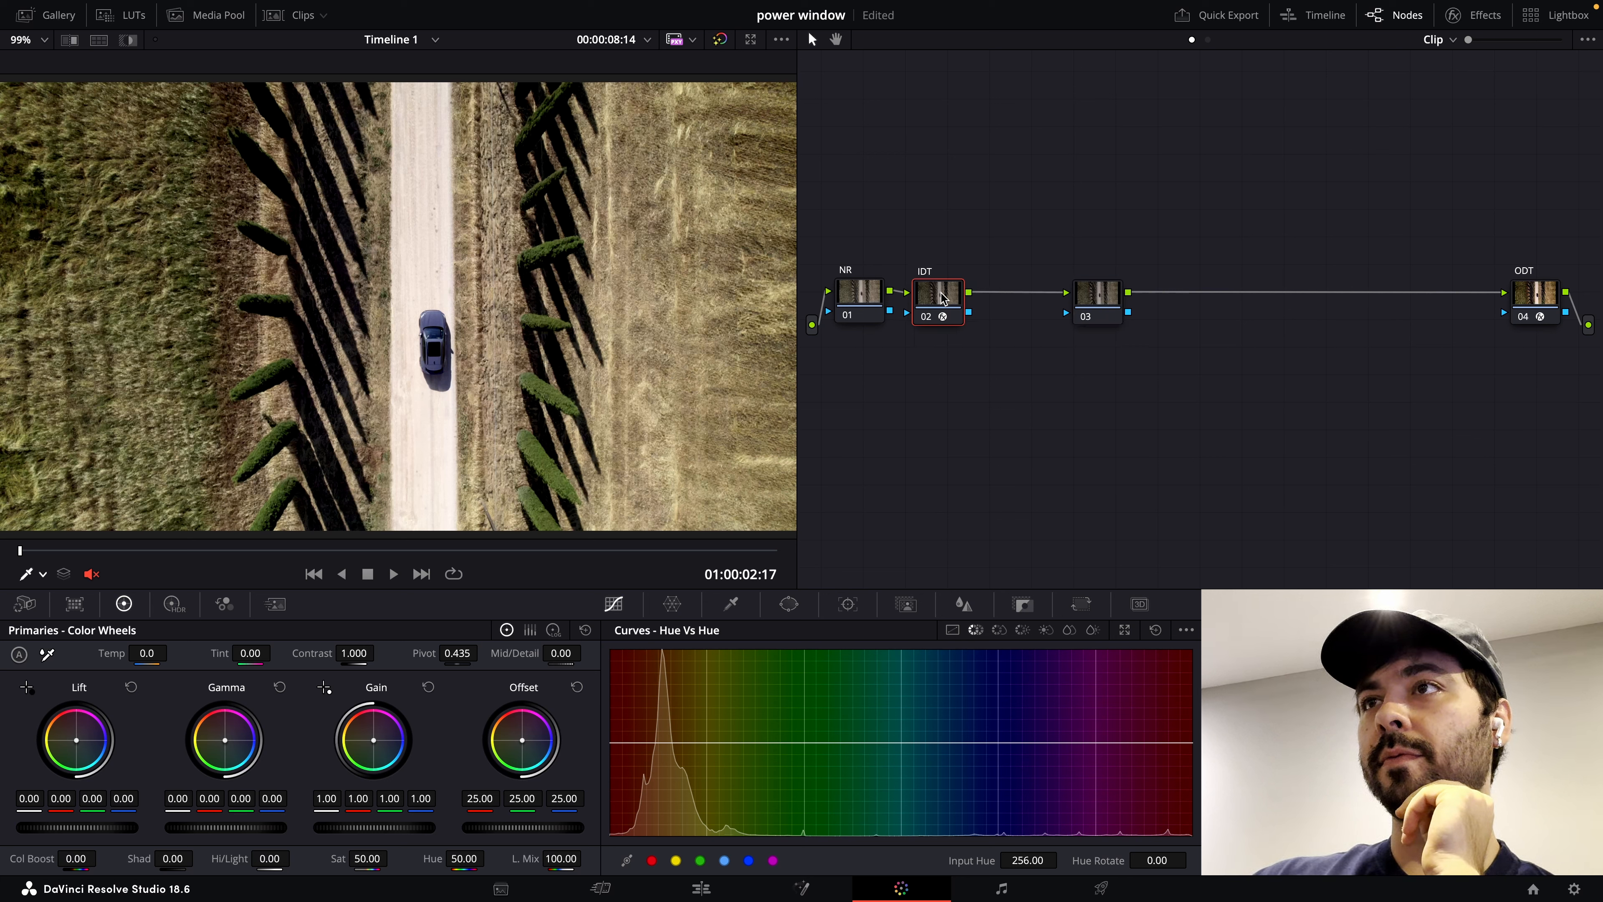
- Delete the NR node in the aerial car clip and line up the IDT, middle and ODT nodes
left_click_drag(946, 302, 970, 292)
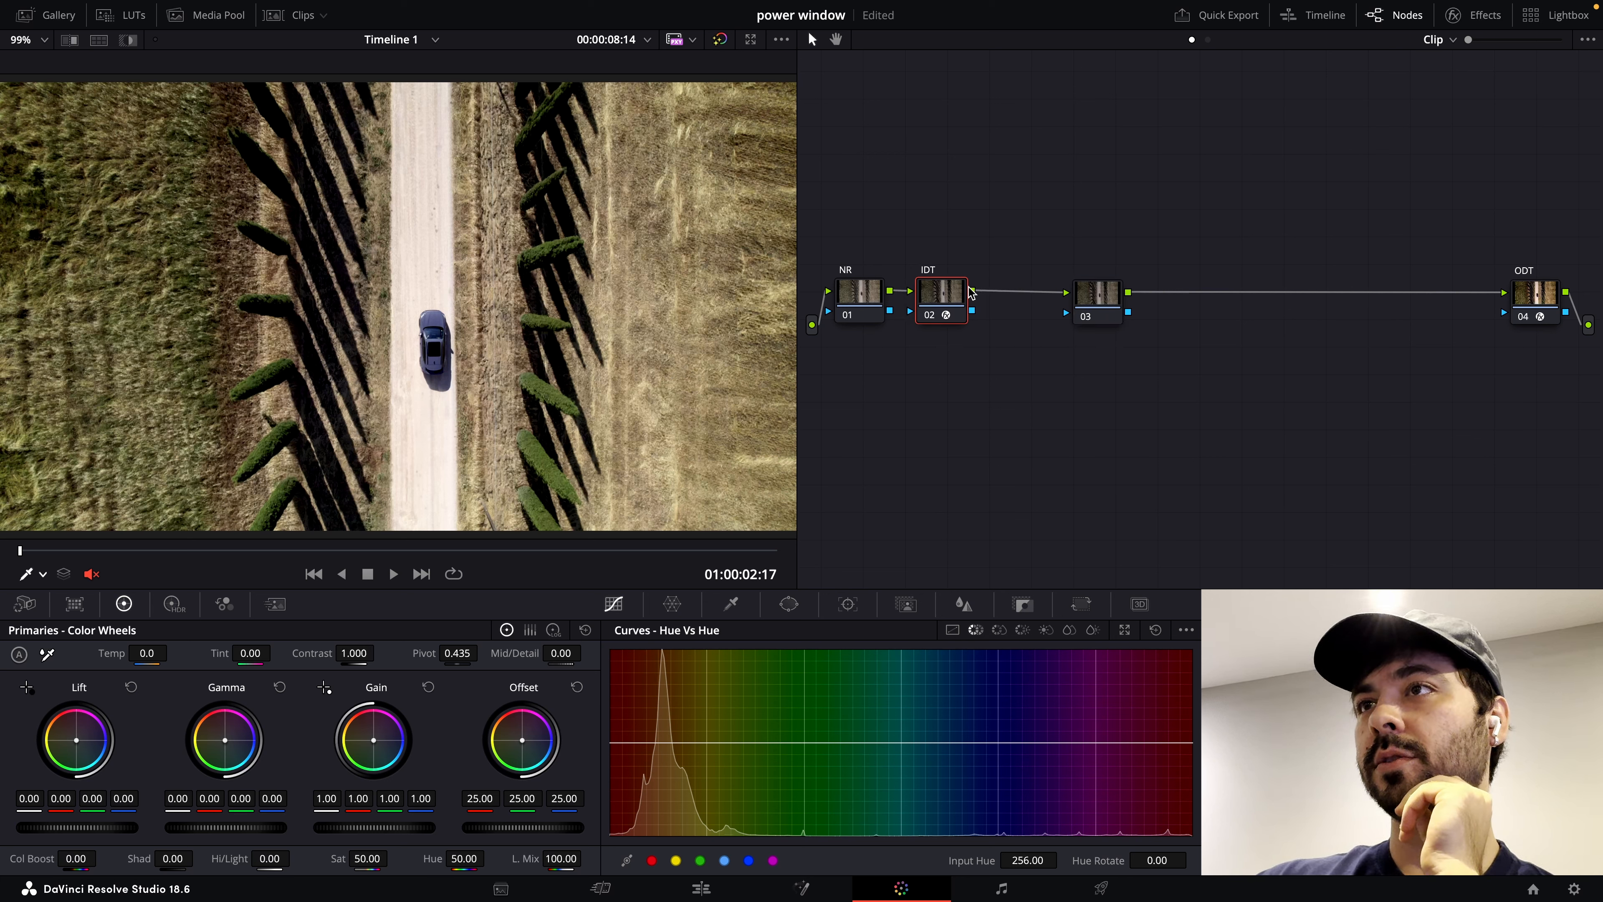
left_click_drag(1518, 295, 1522, 299)
left_click_drag(1517, 300, 1505, 315)
left_click_drag(828, 231, 1104, 358)
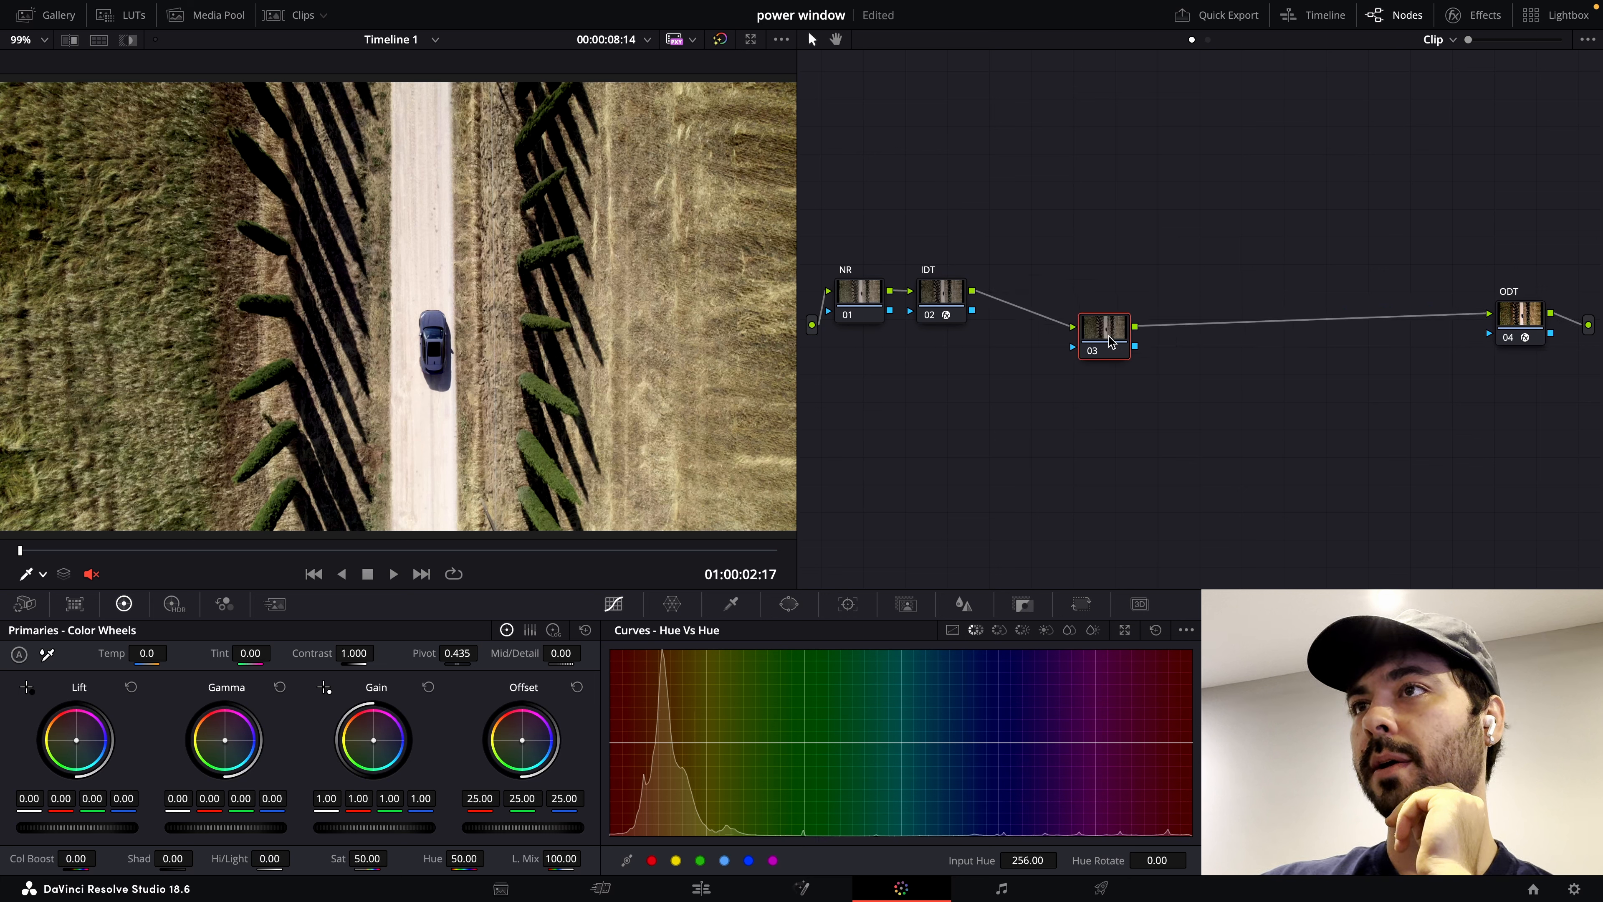
left_click(862, 301)
key("Delete")
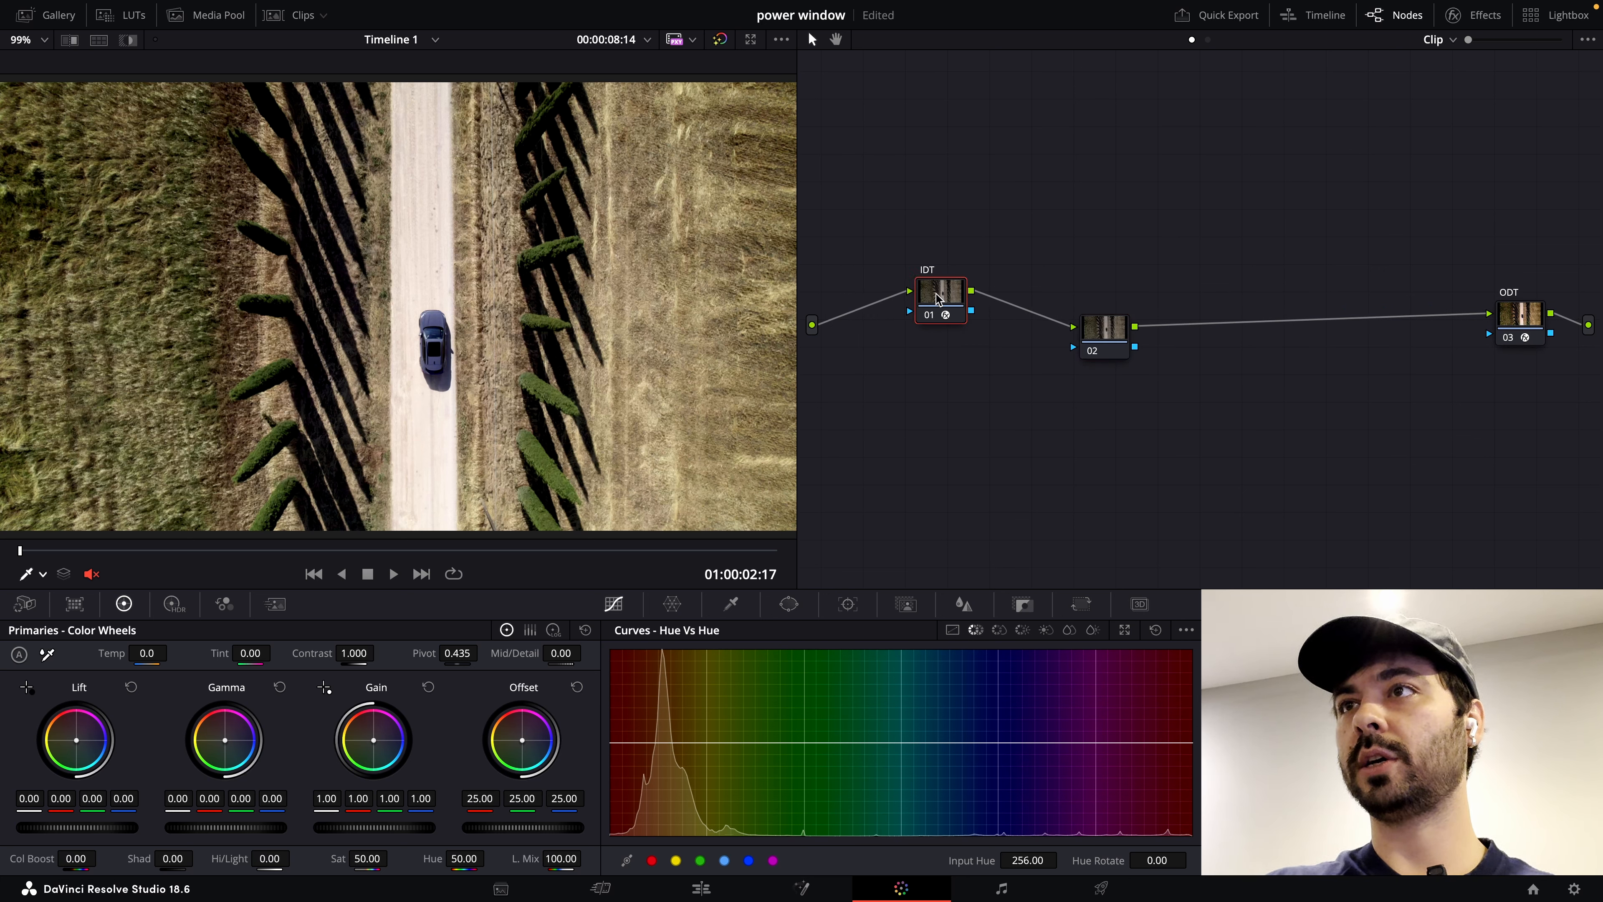
left_click_drag(940, 293, 928, 322)
left_click_drag(1120, 337, 1134, 330)
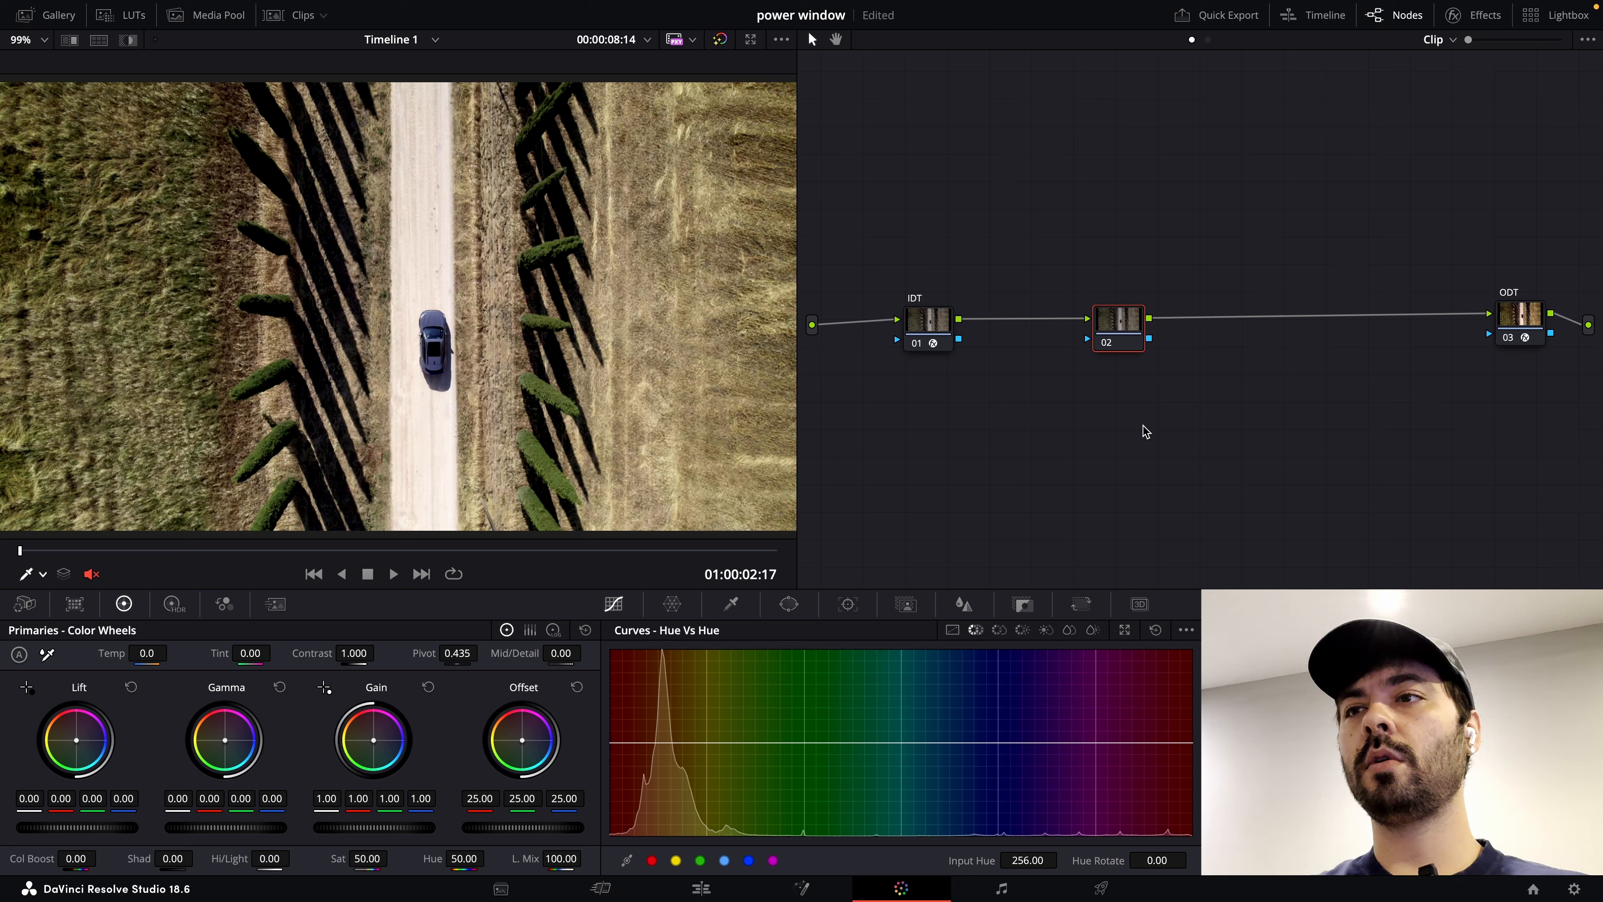
- Create an object Magic Mask on node 02 with Better quality and draw a short stroke on the car
left_click(906, 604)
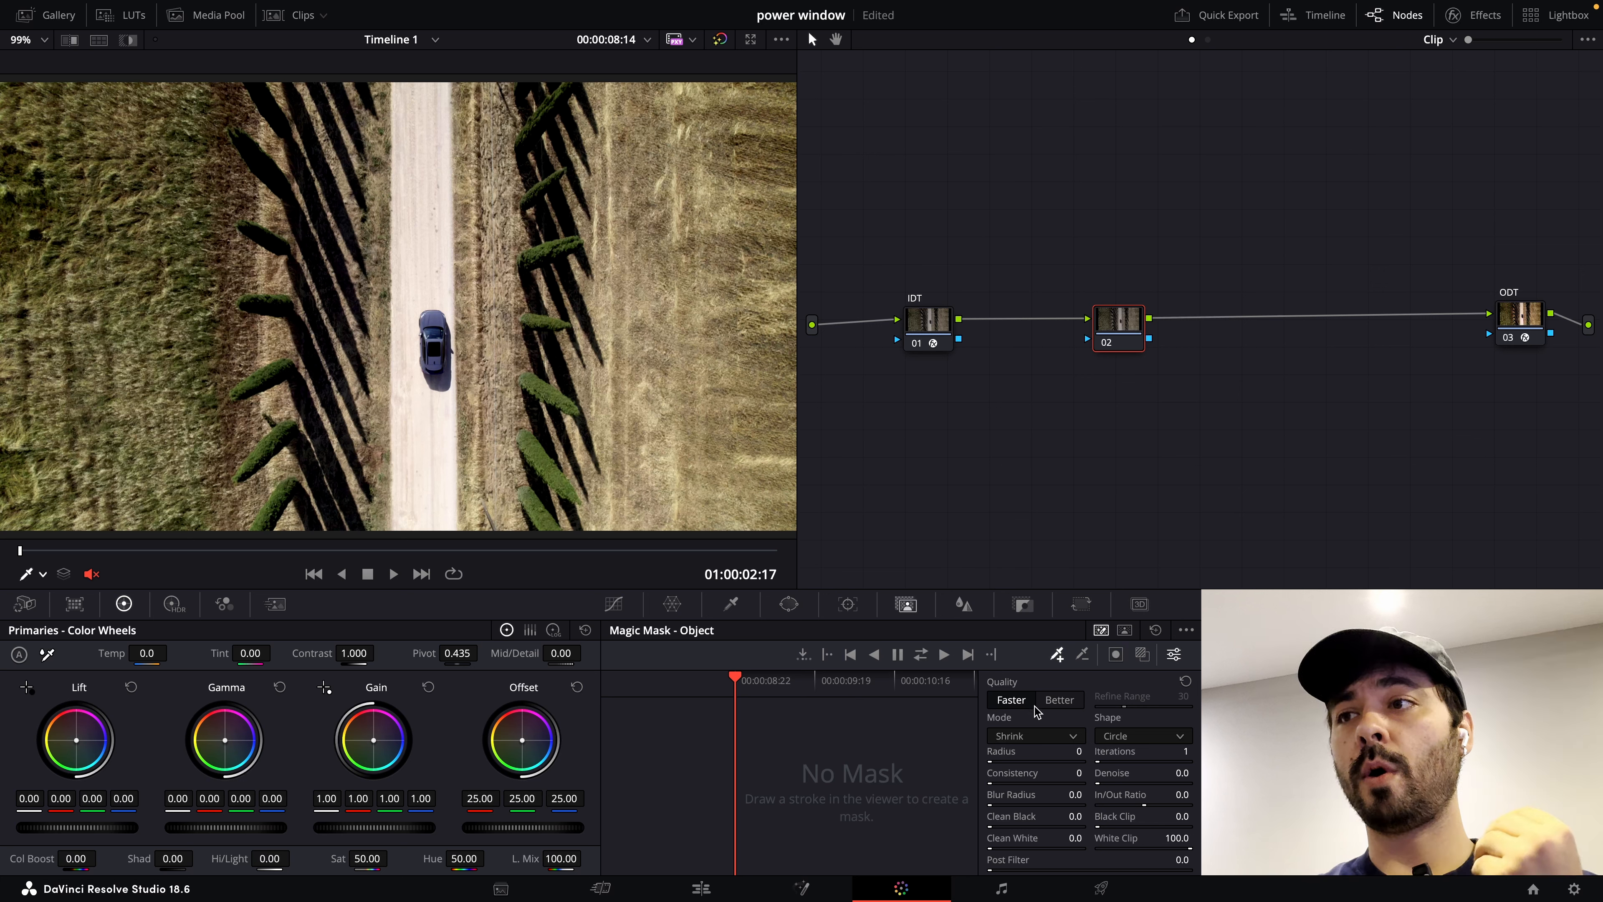
left_click(1049, 702)
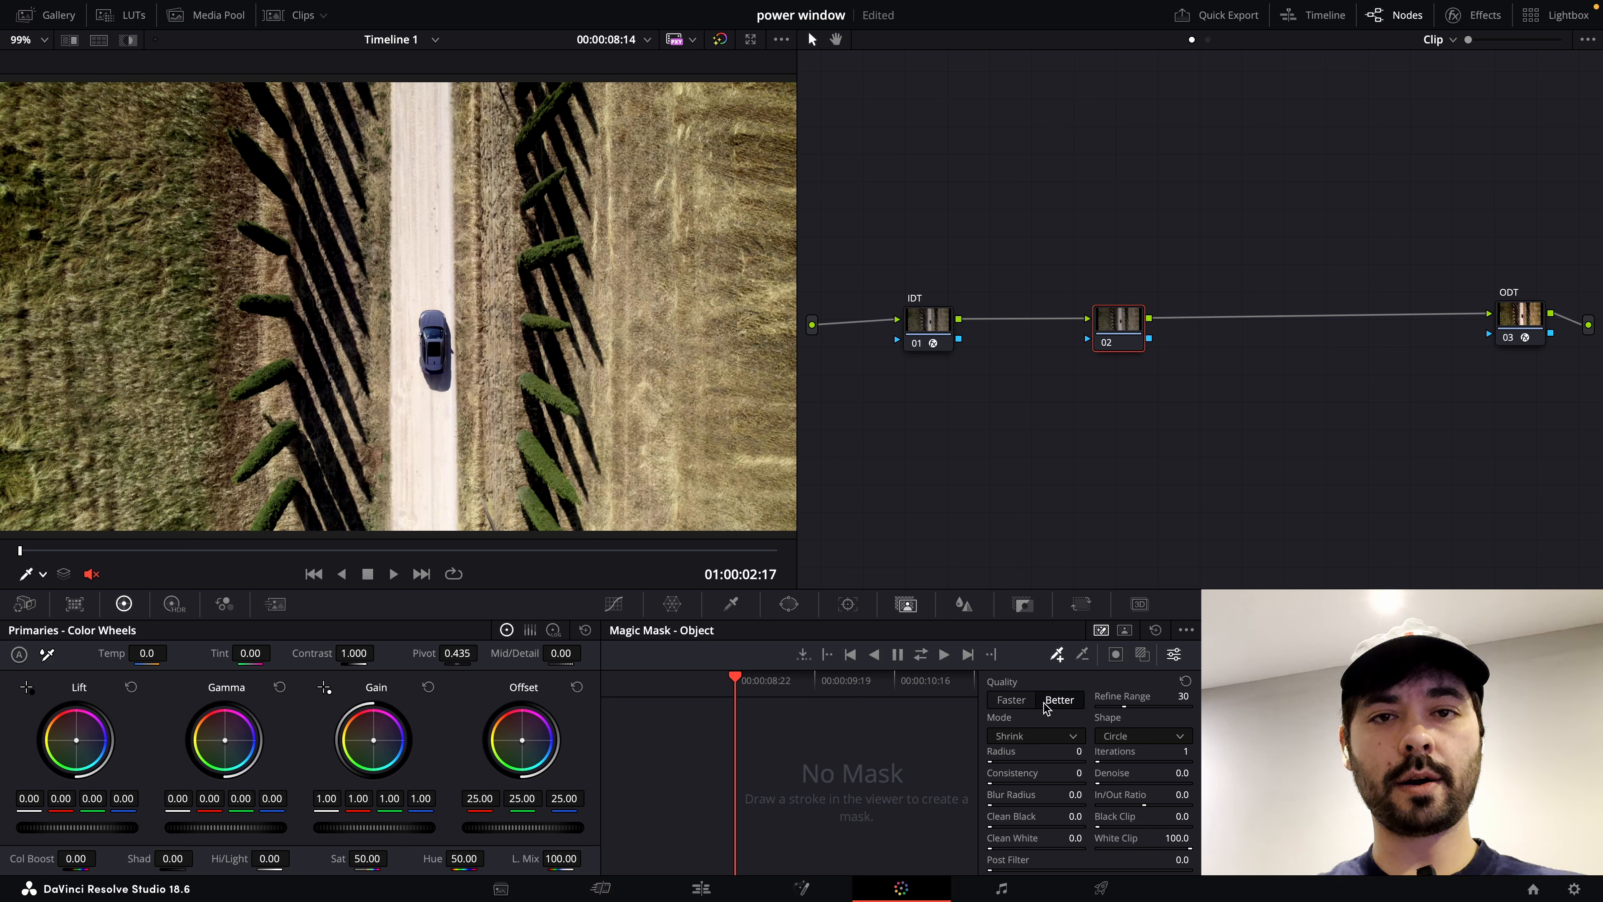
left_click(1011, 699)
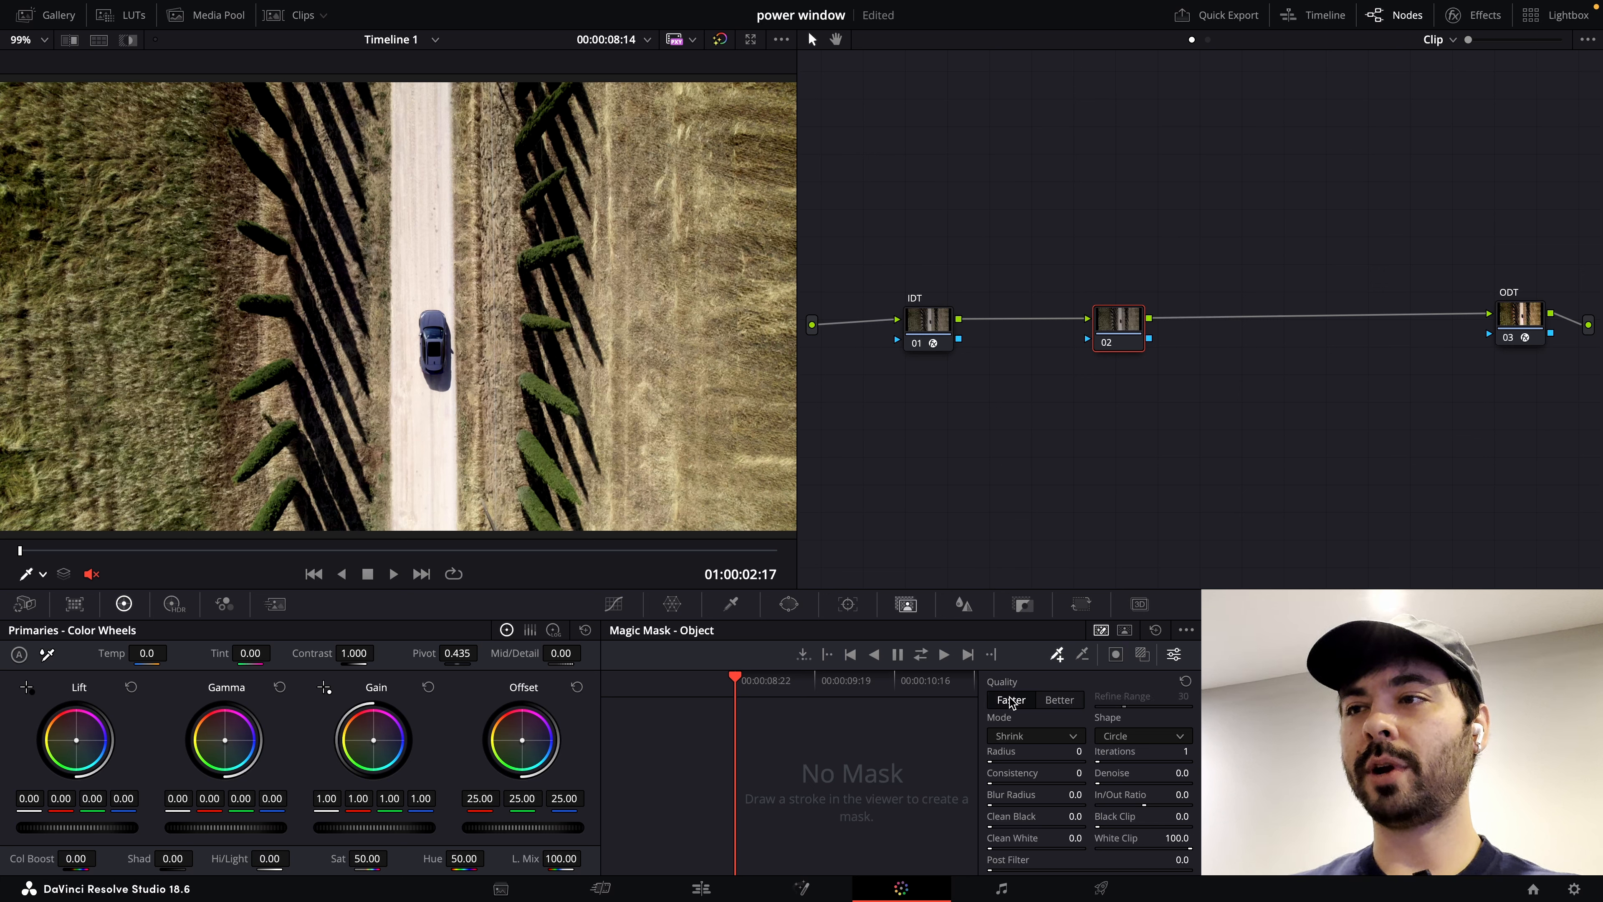
left_click(1049, 701)
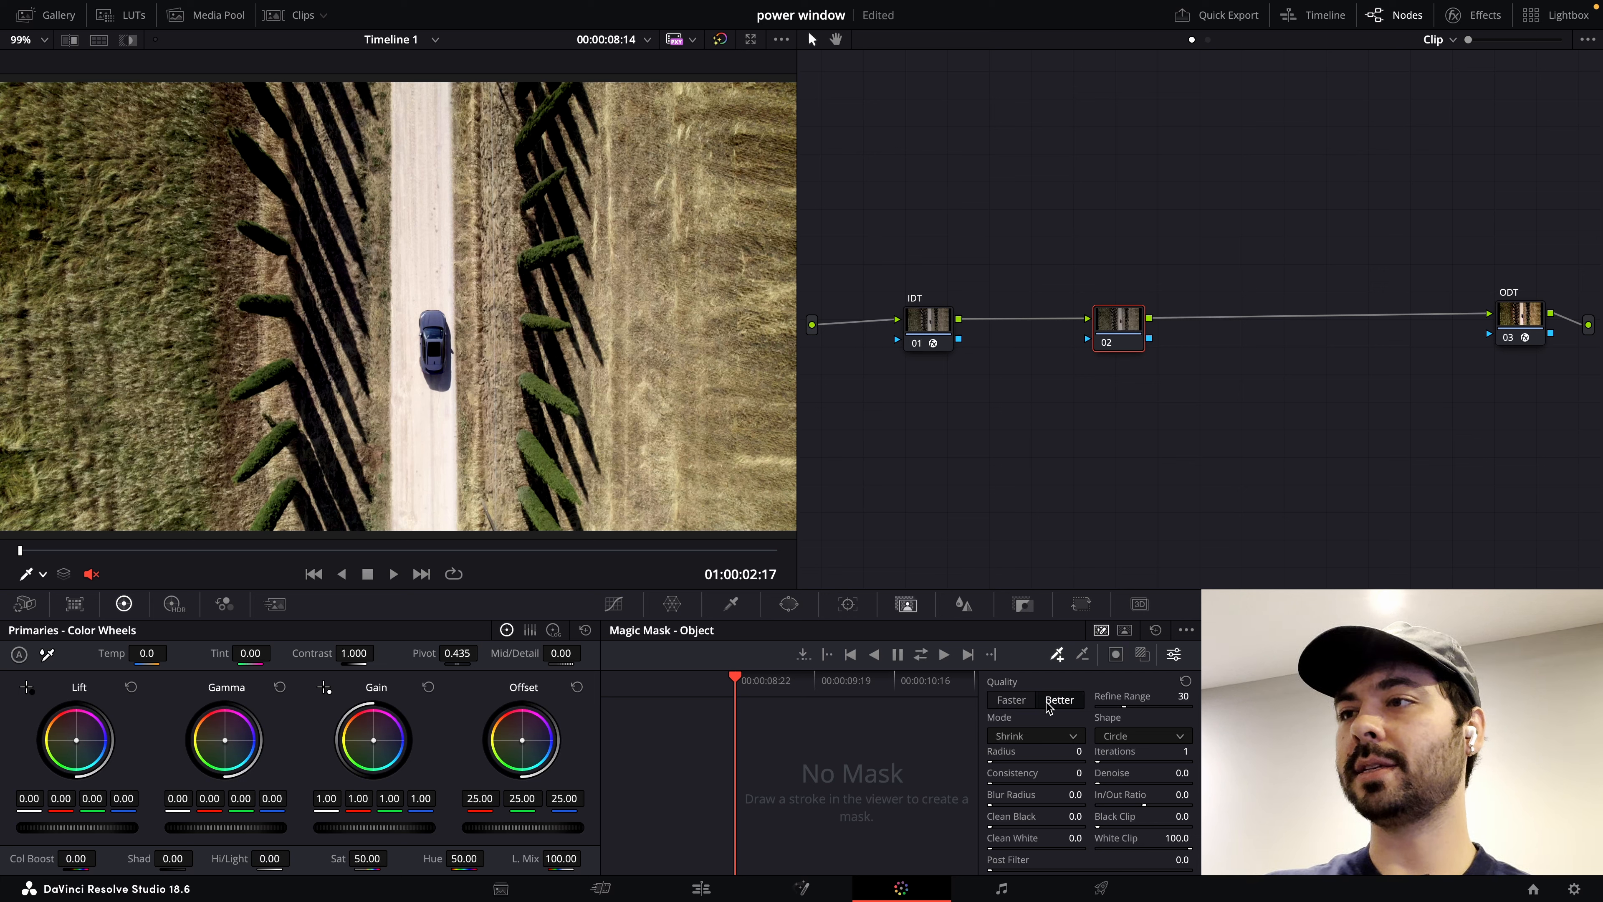
left_click(1057, 656)
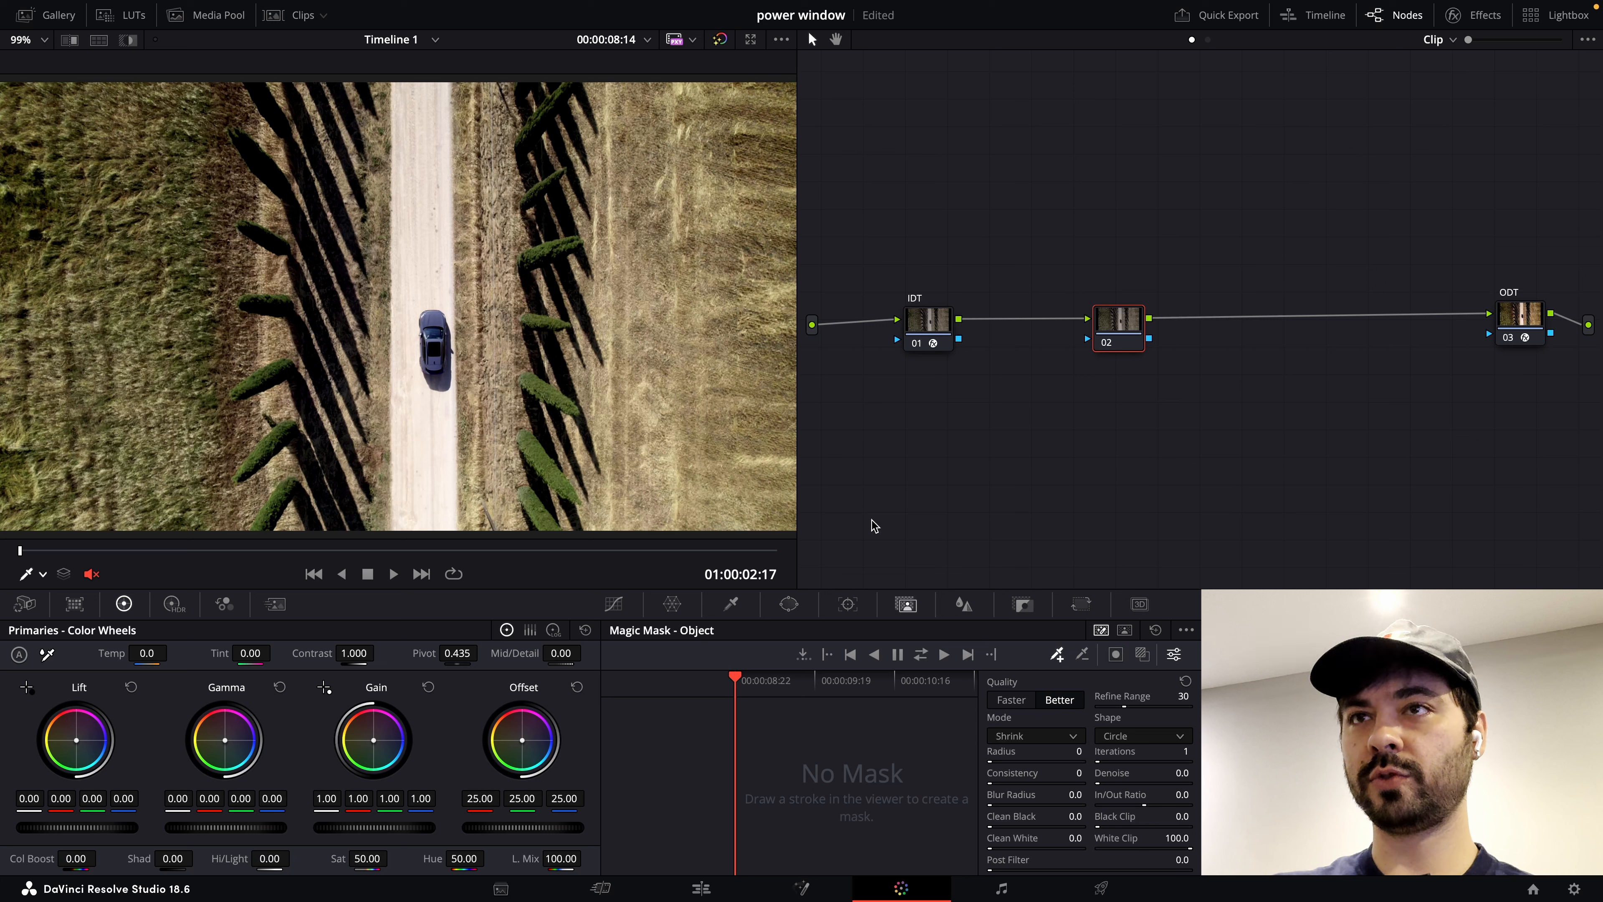
left_click_drag(443, 316, 447, 315)
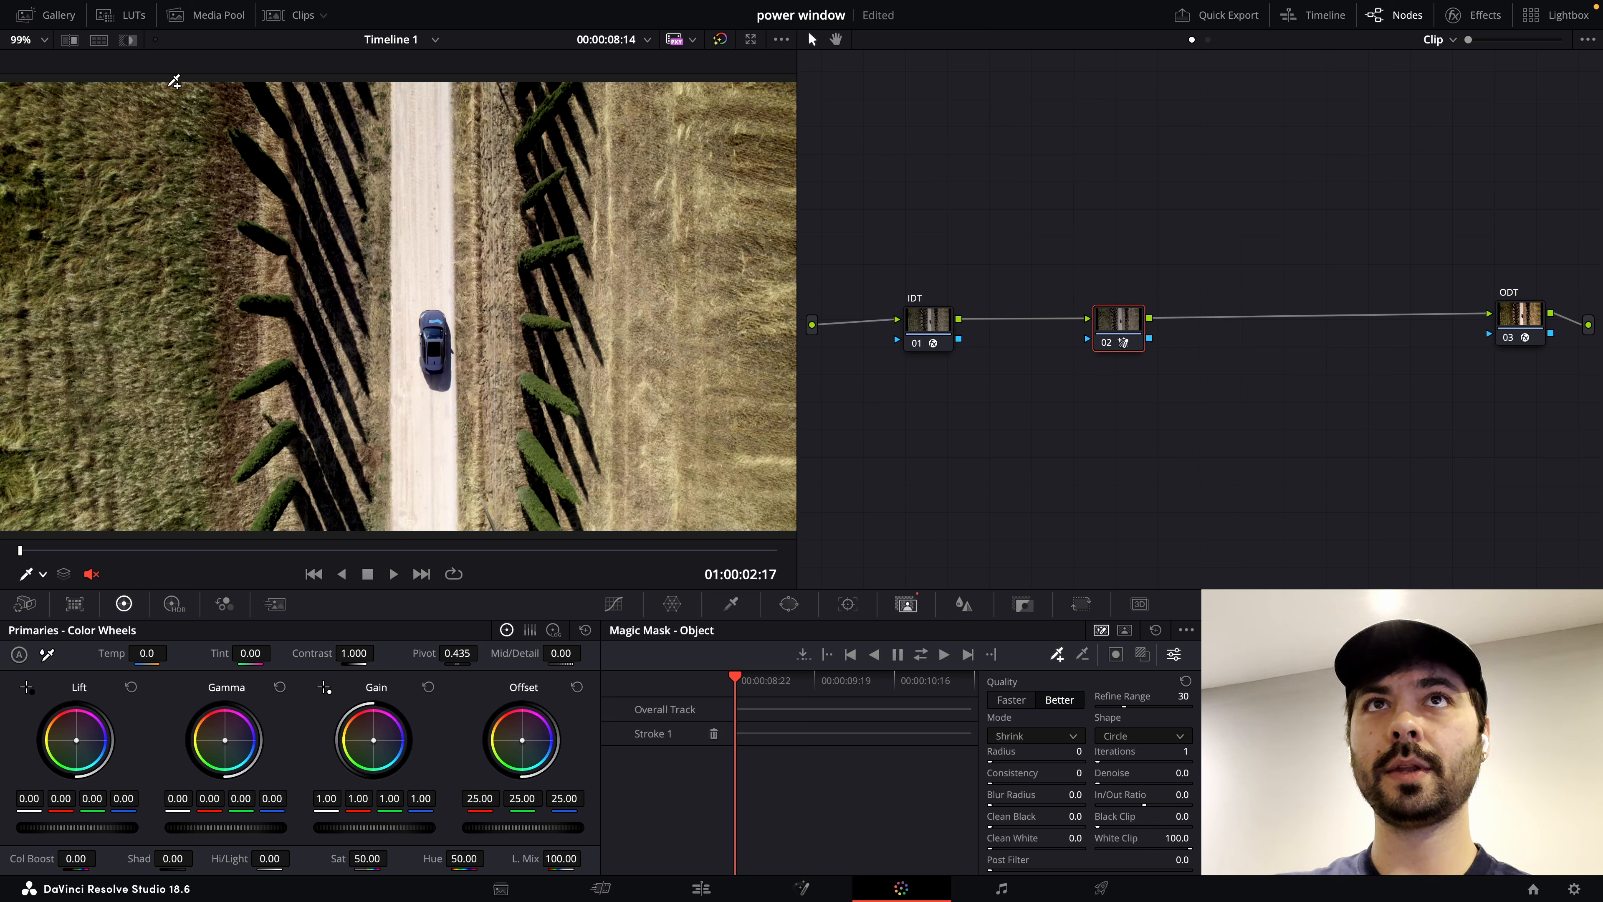
- Check the car's mask in the highlight view and with the Magic Mask overlay
left_click(129, 40)
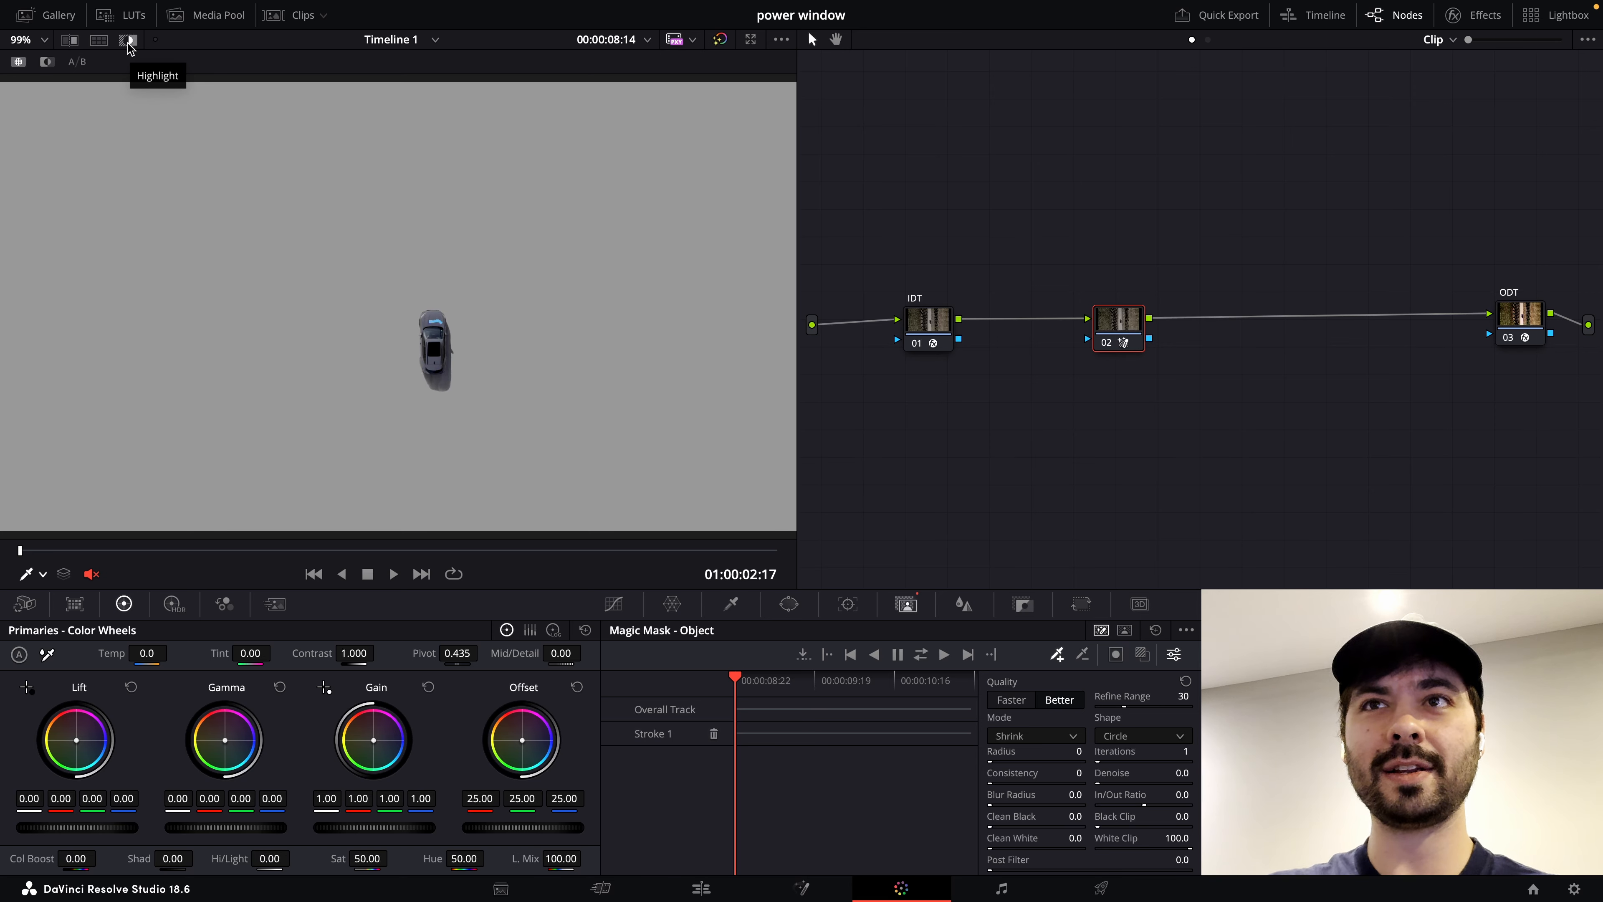
left_click(127, 42)
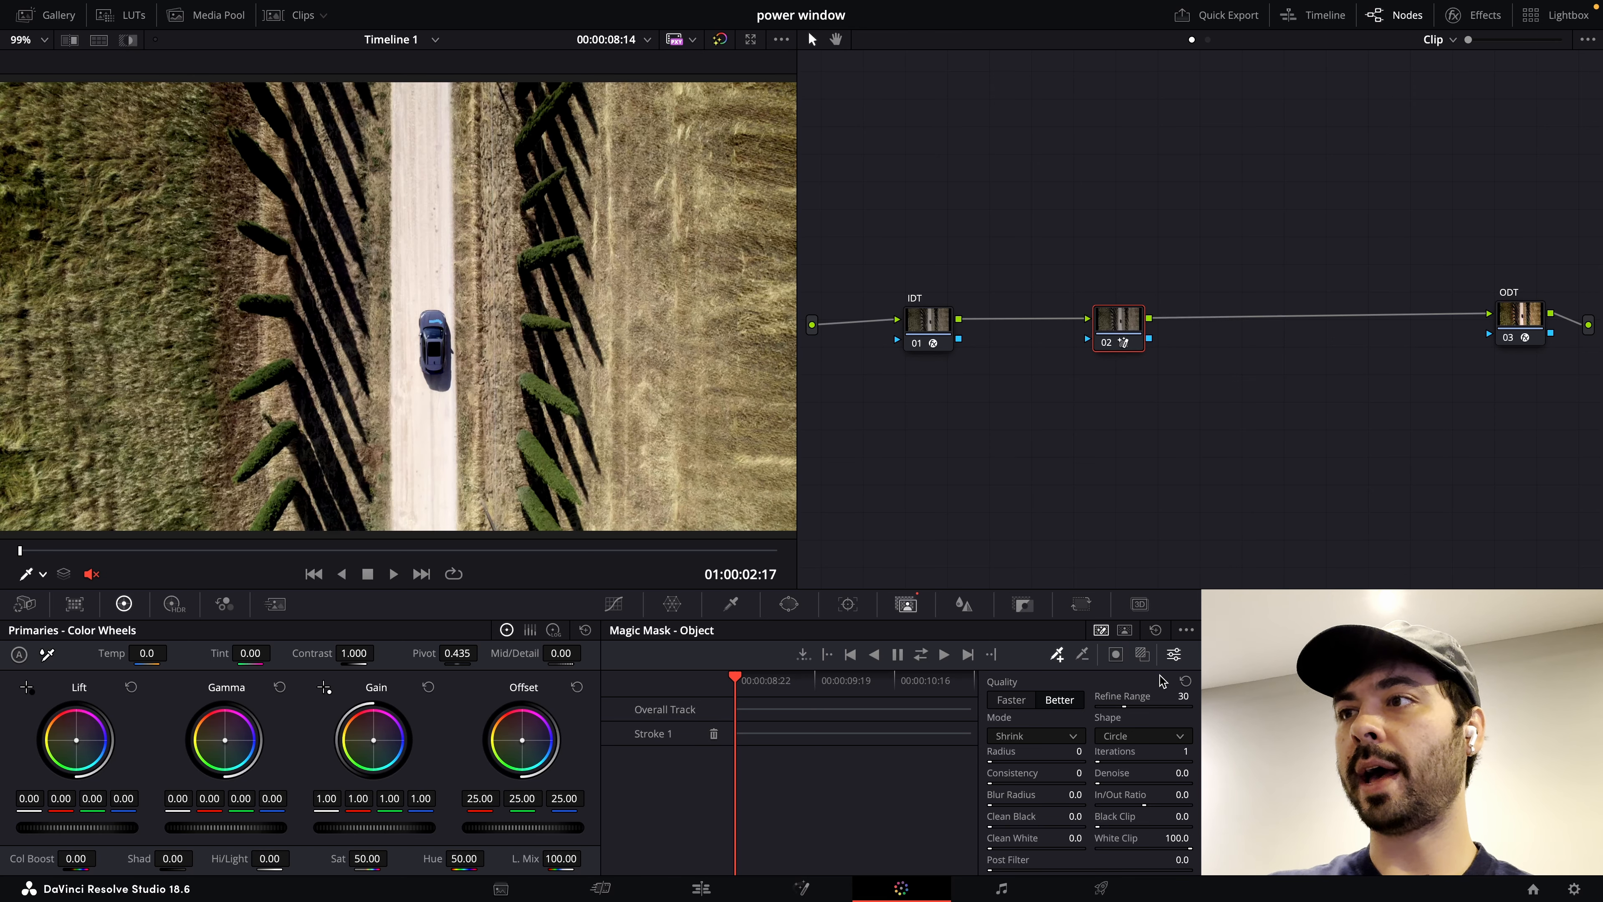
left_click(1143, 657)
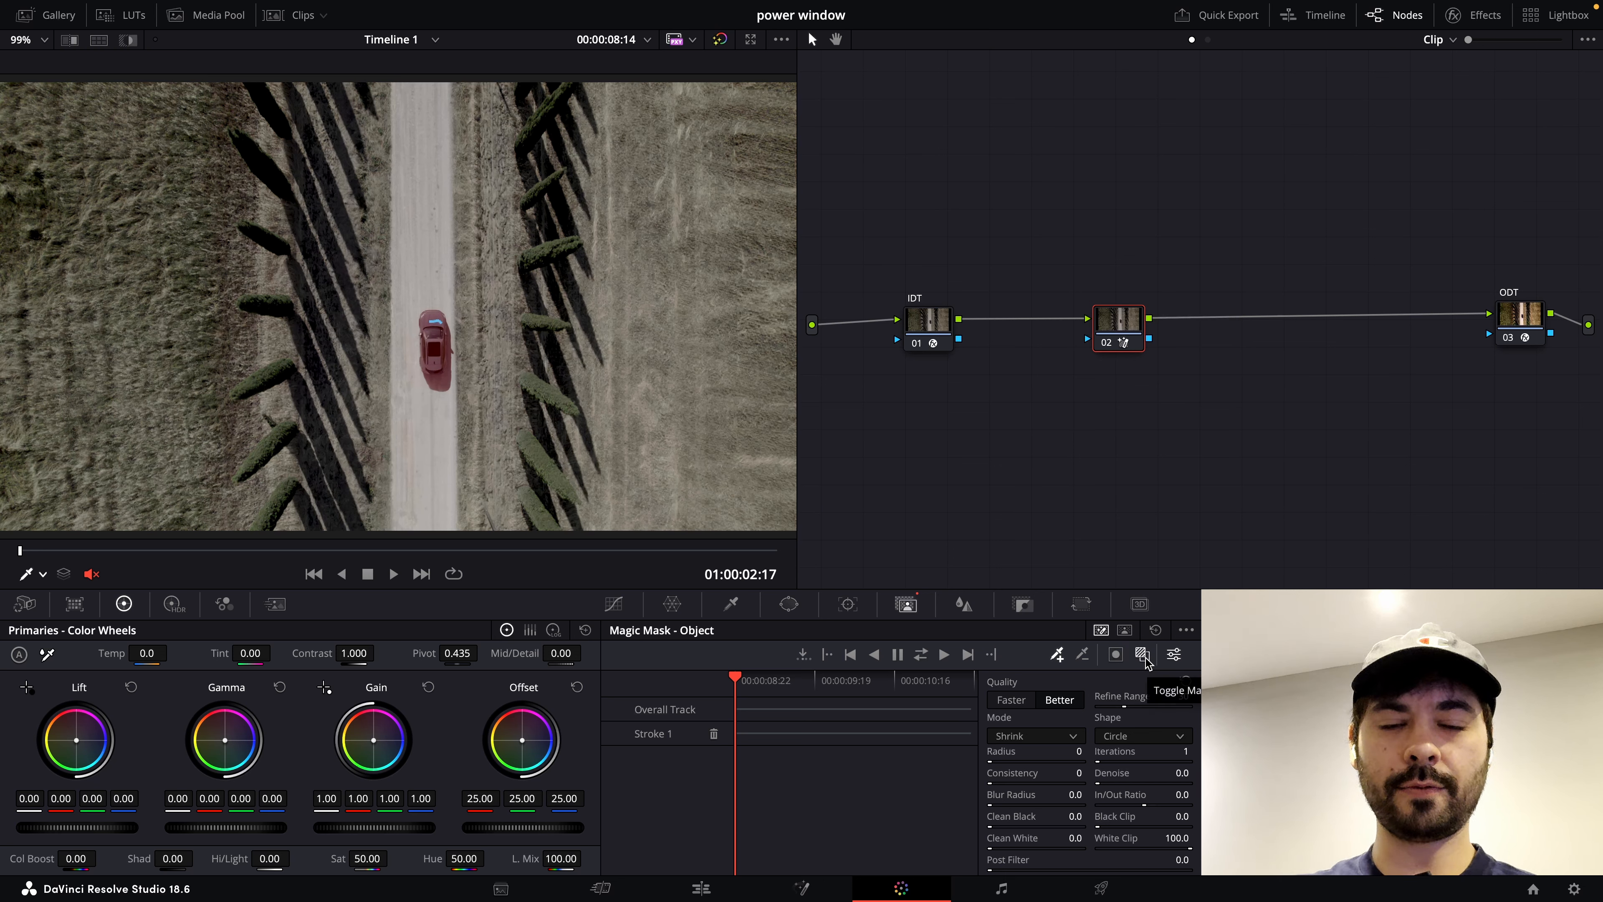
- Hide the mask overlay and check the car's mask on two neighbouring frames in the highlight view
left_click(1144, 657)
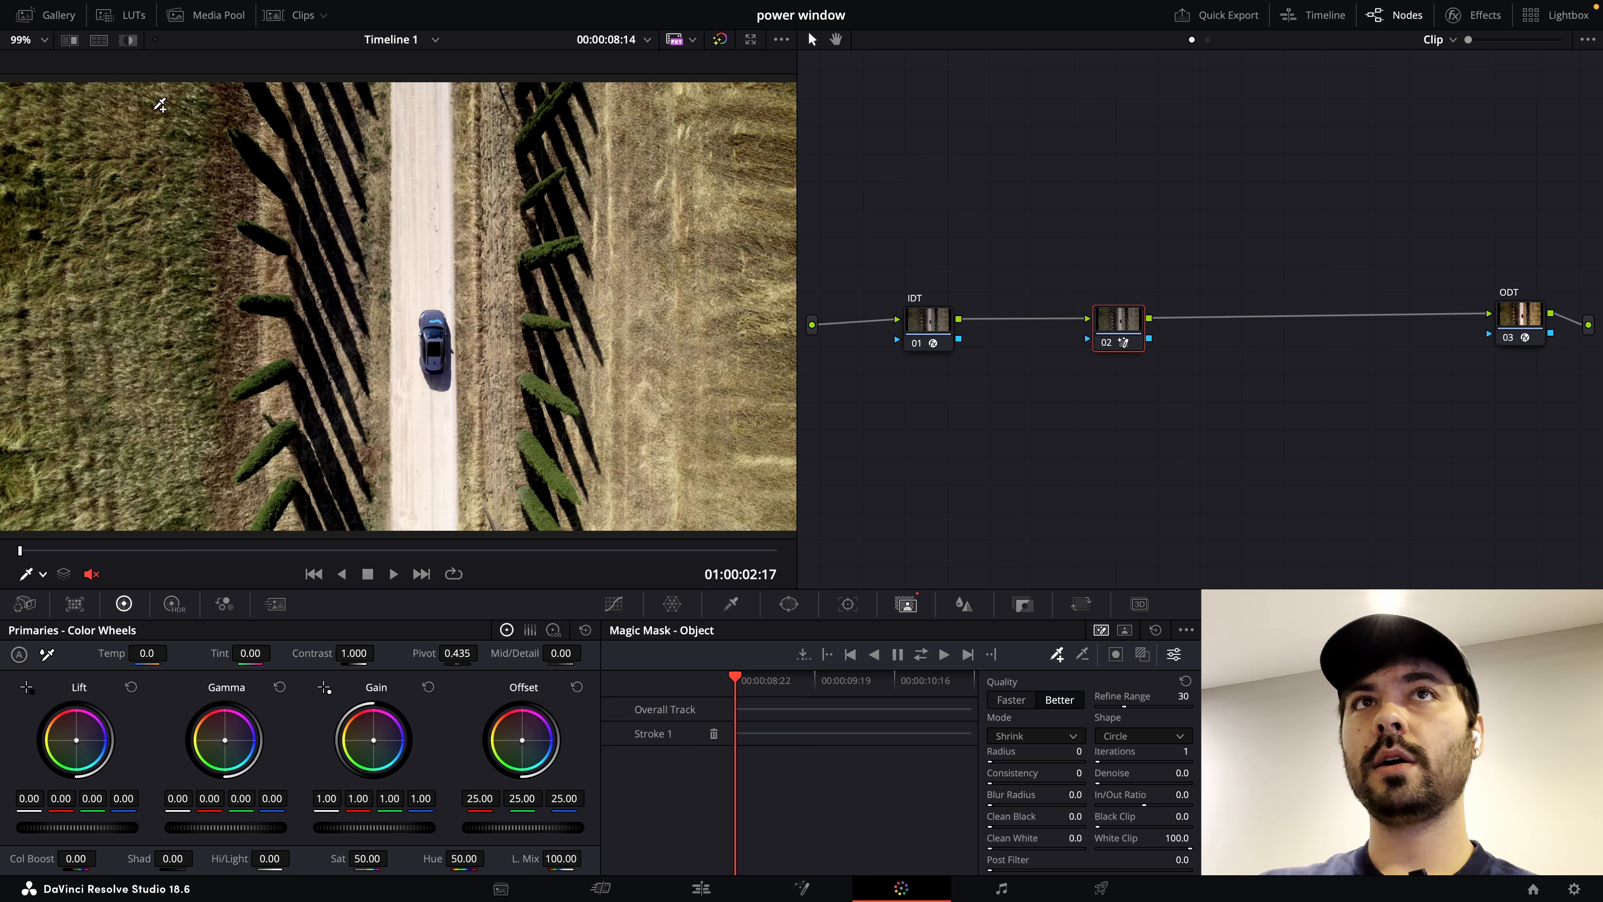
left_click(129, 41)
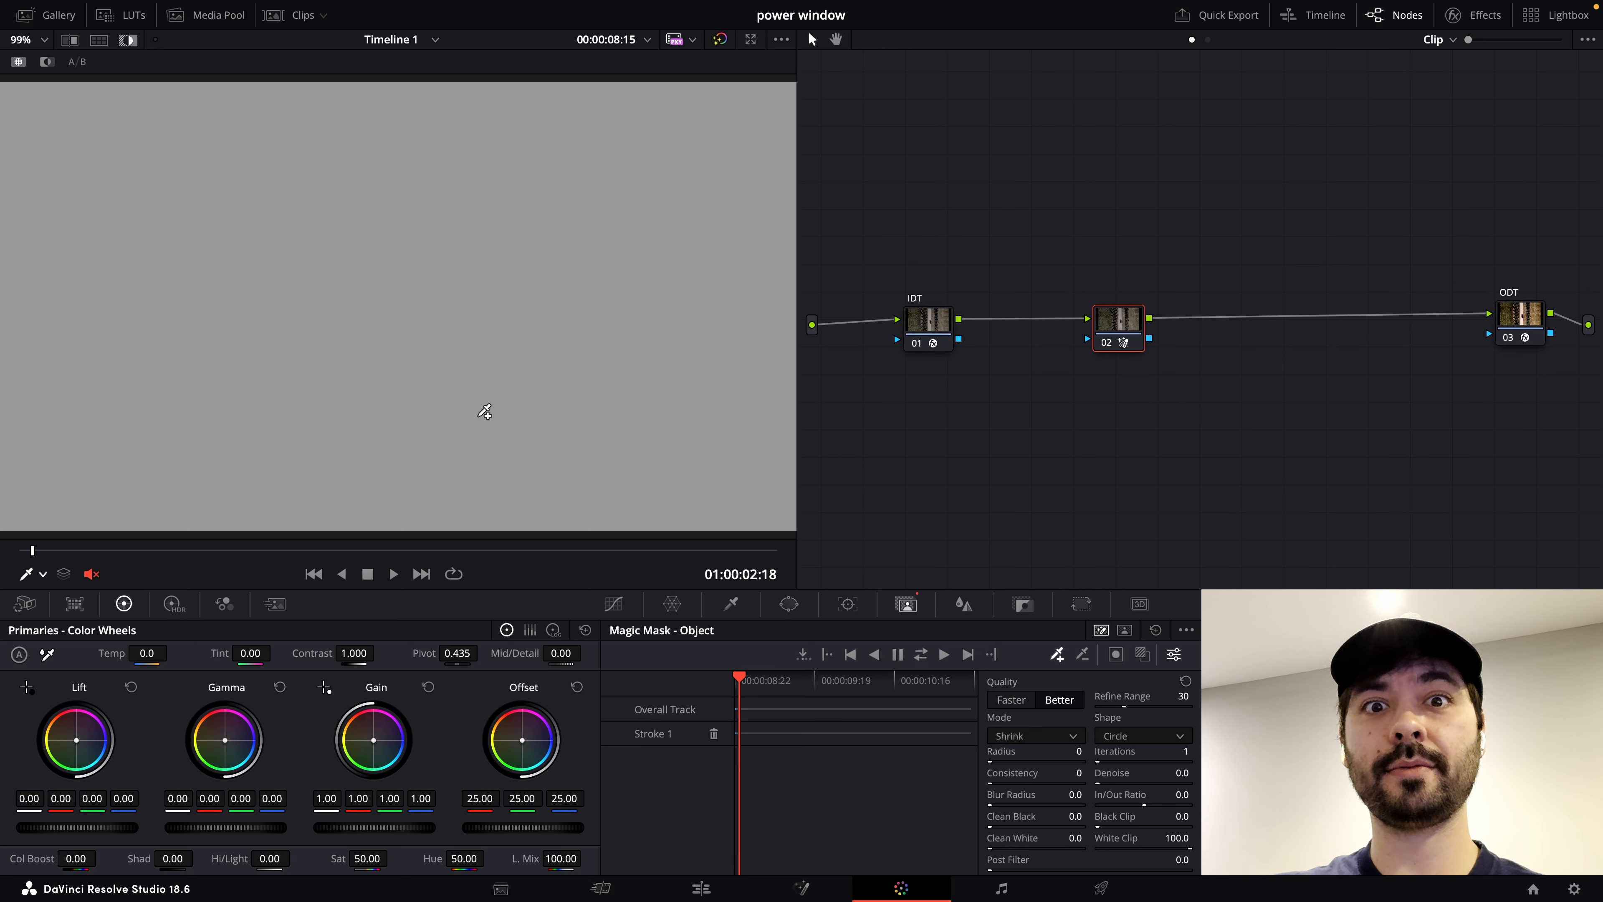
key("Left")
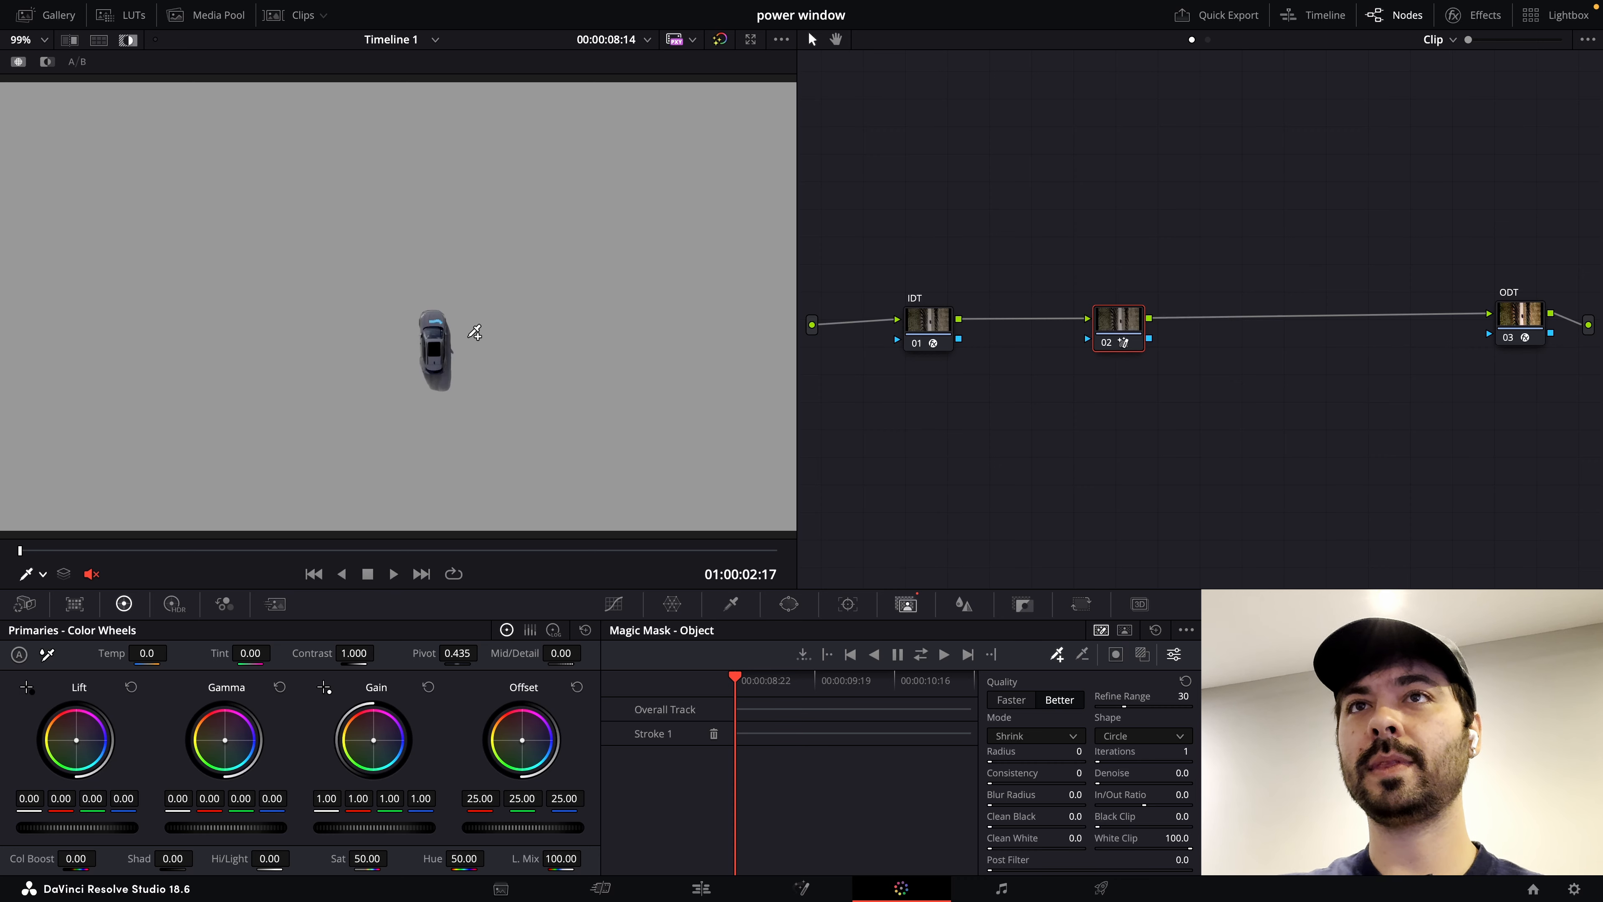
left_click(128, 40)
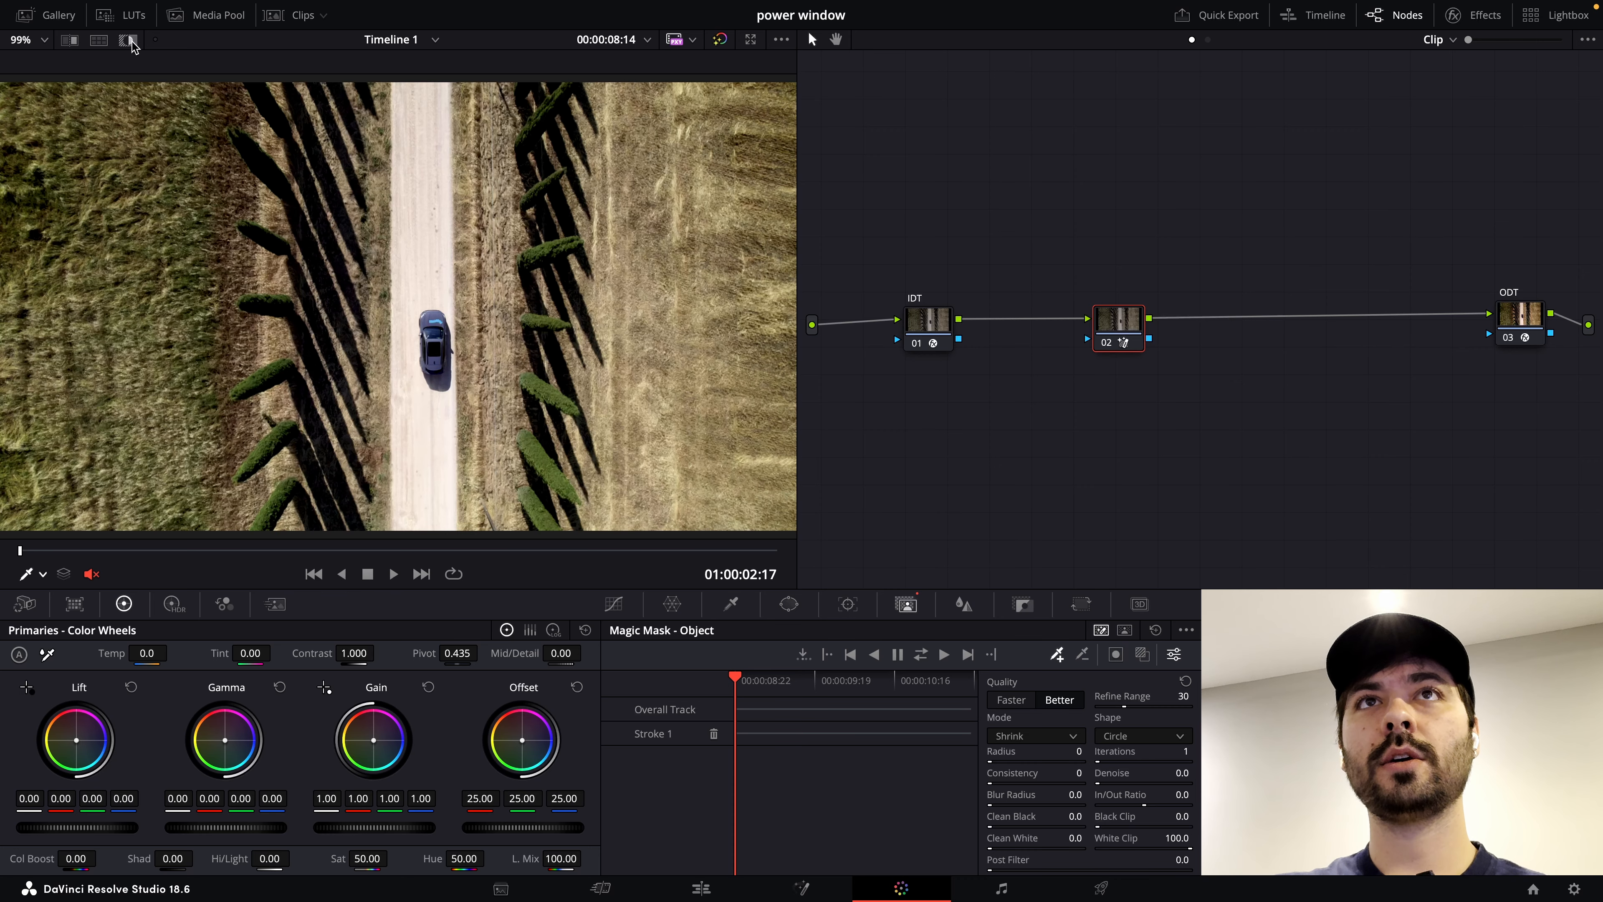
- Turn on the mask overlay and add short Magic Mask strokes on the car frame by frame at 00:00:08:15 and 00:00:08:16
left_click(1143, 658)
key("Right")
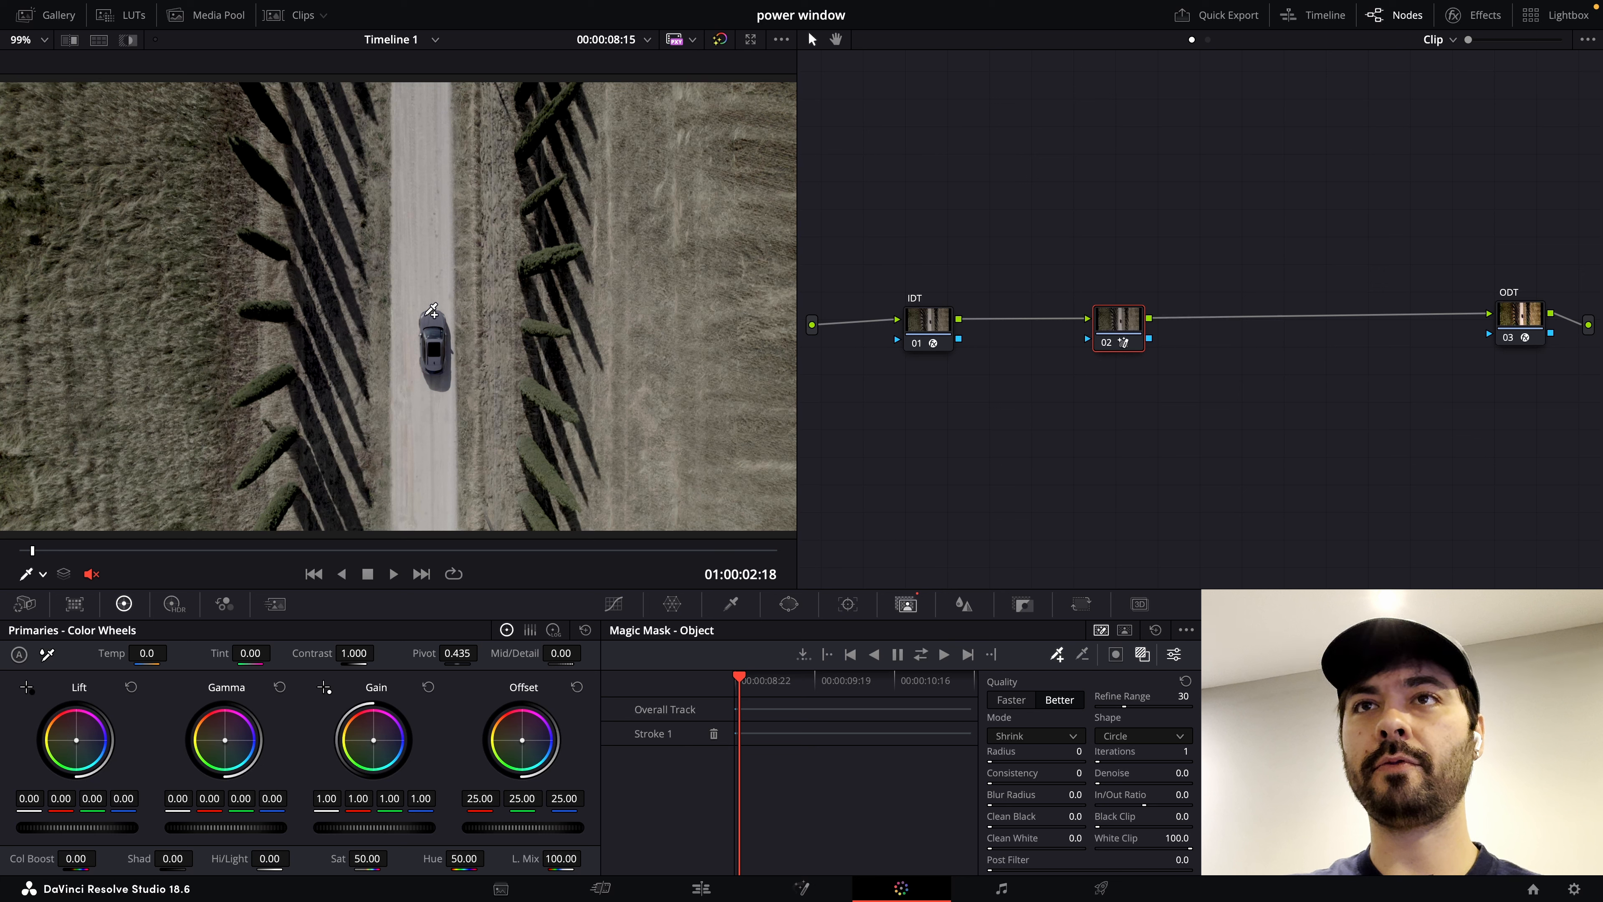
left_click_drag(432, 309, 446, 318)
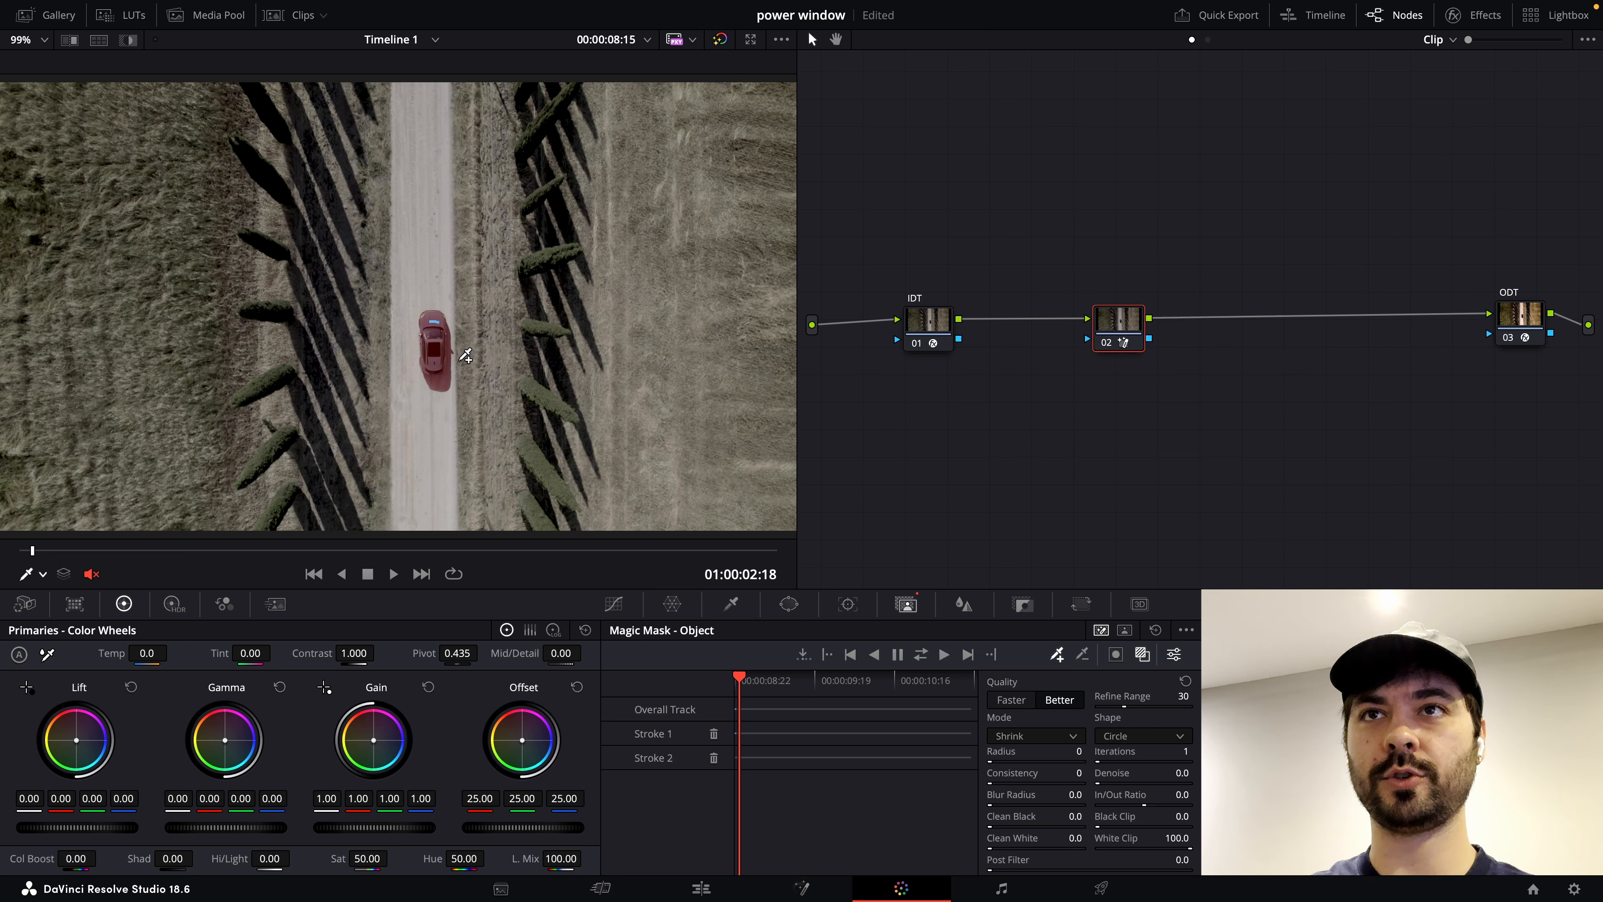
key("Right")
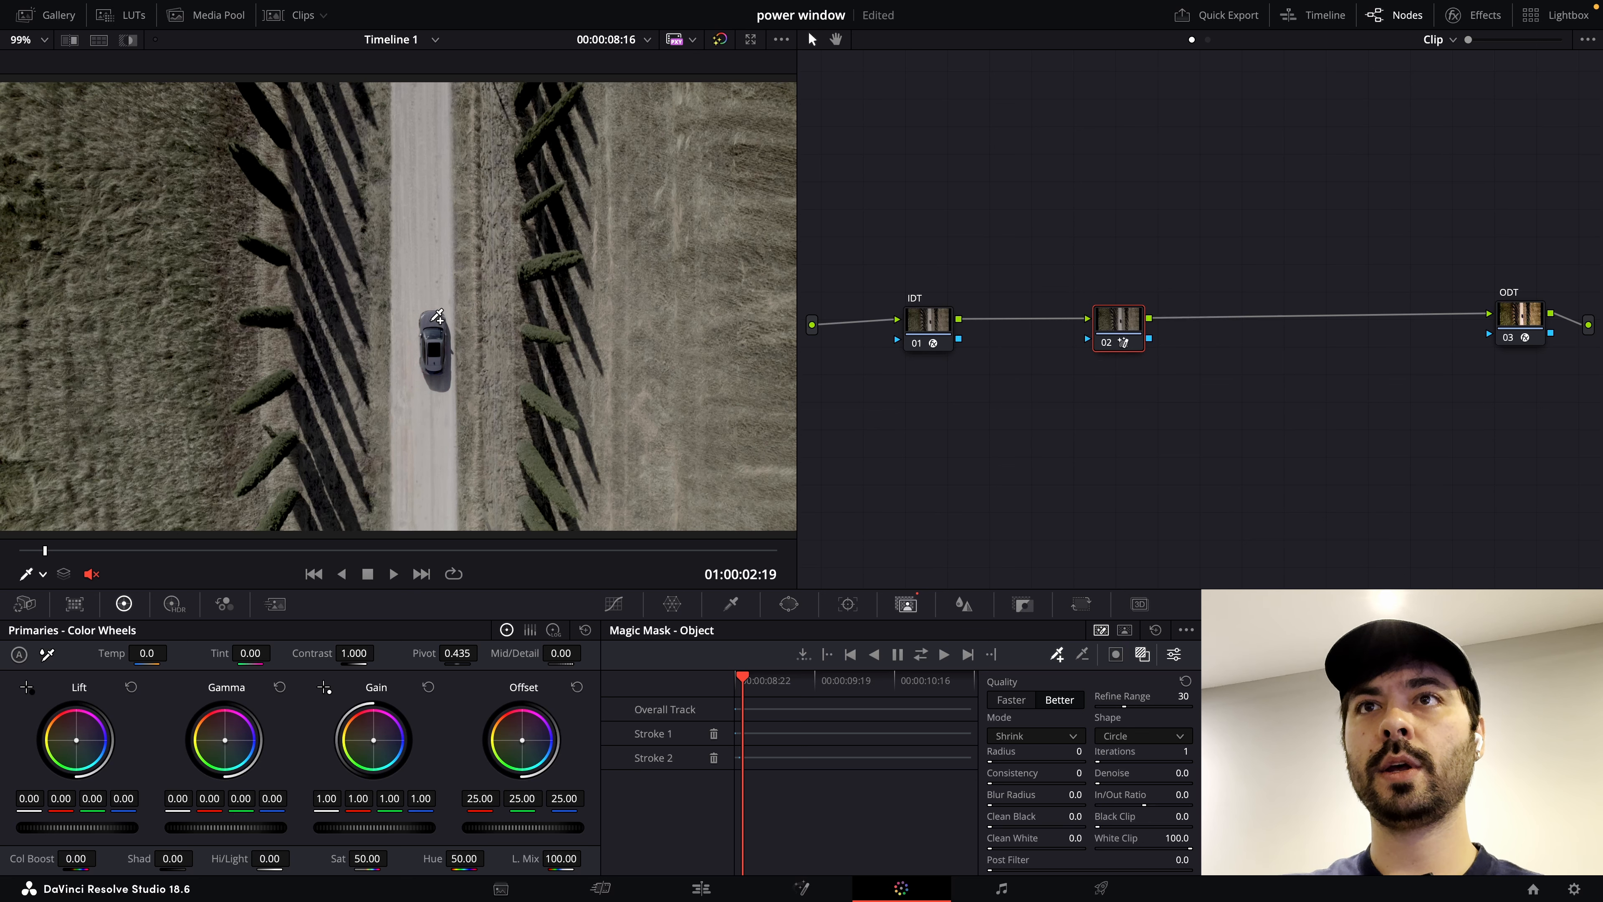
left_click_drag(430, 322, 432, 336)
key("Right")
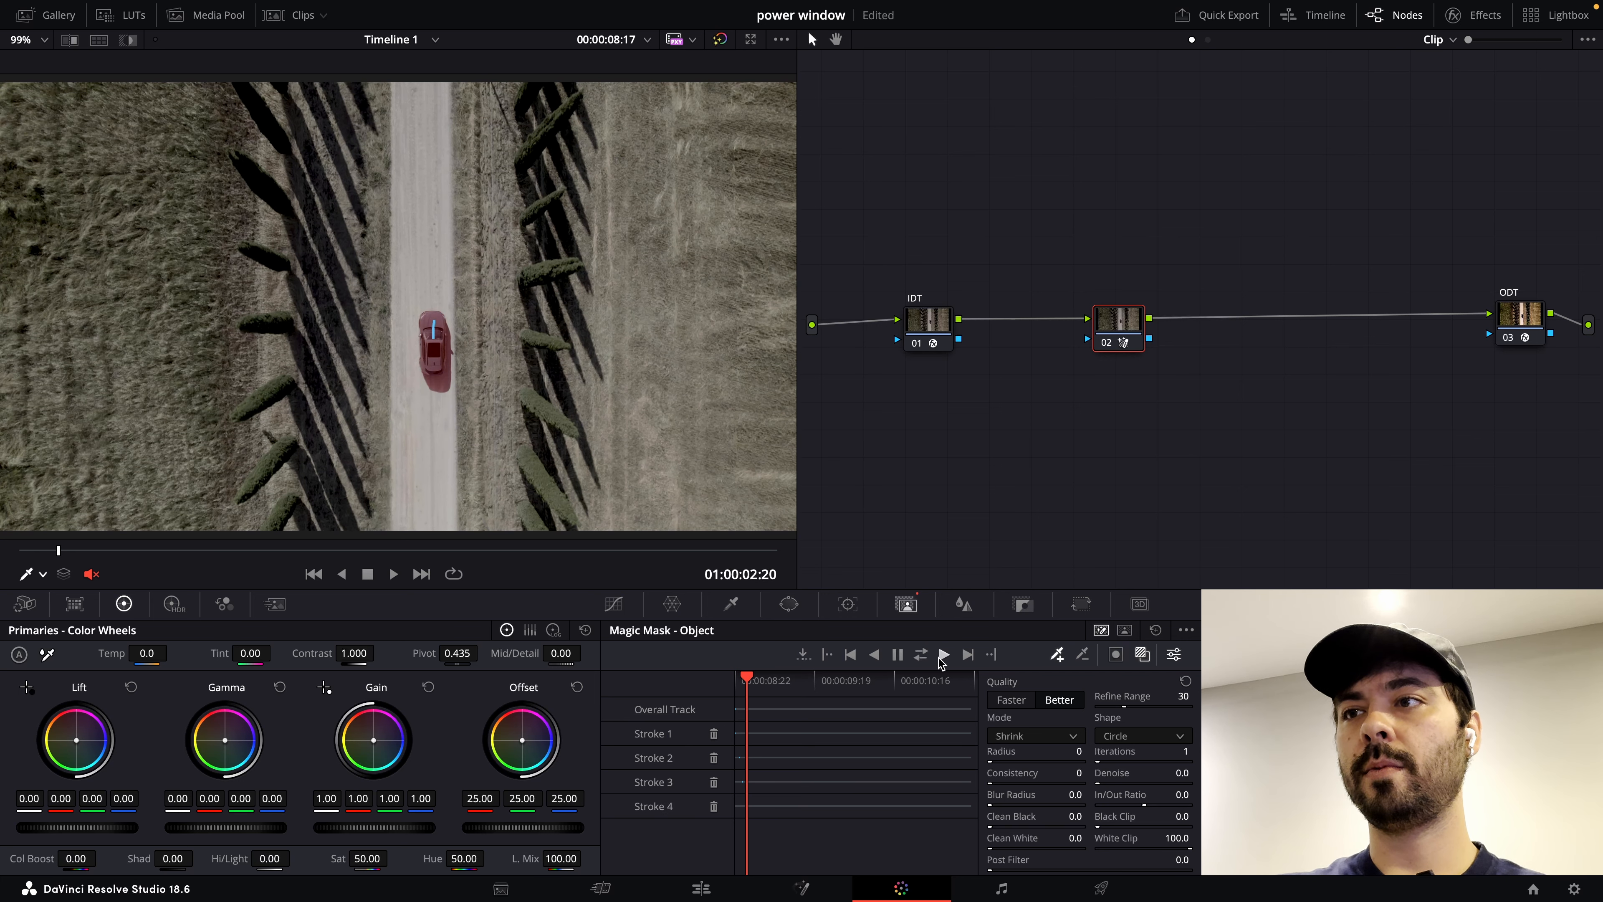
- Track the car's Magic Mask forward to the end of the clip, return near the start and hide the overlay
left_click(943, 656)
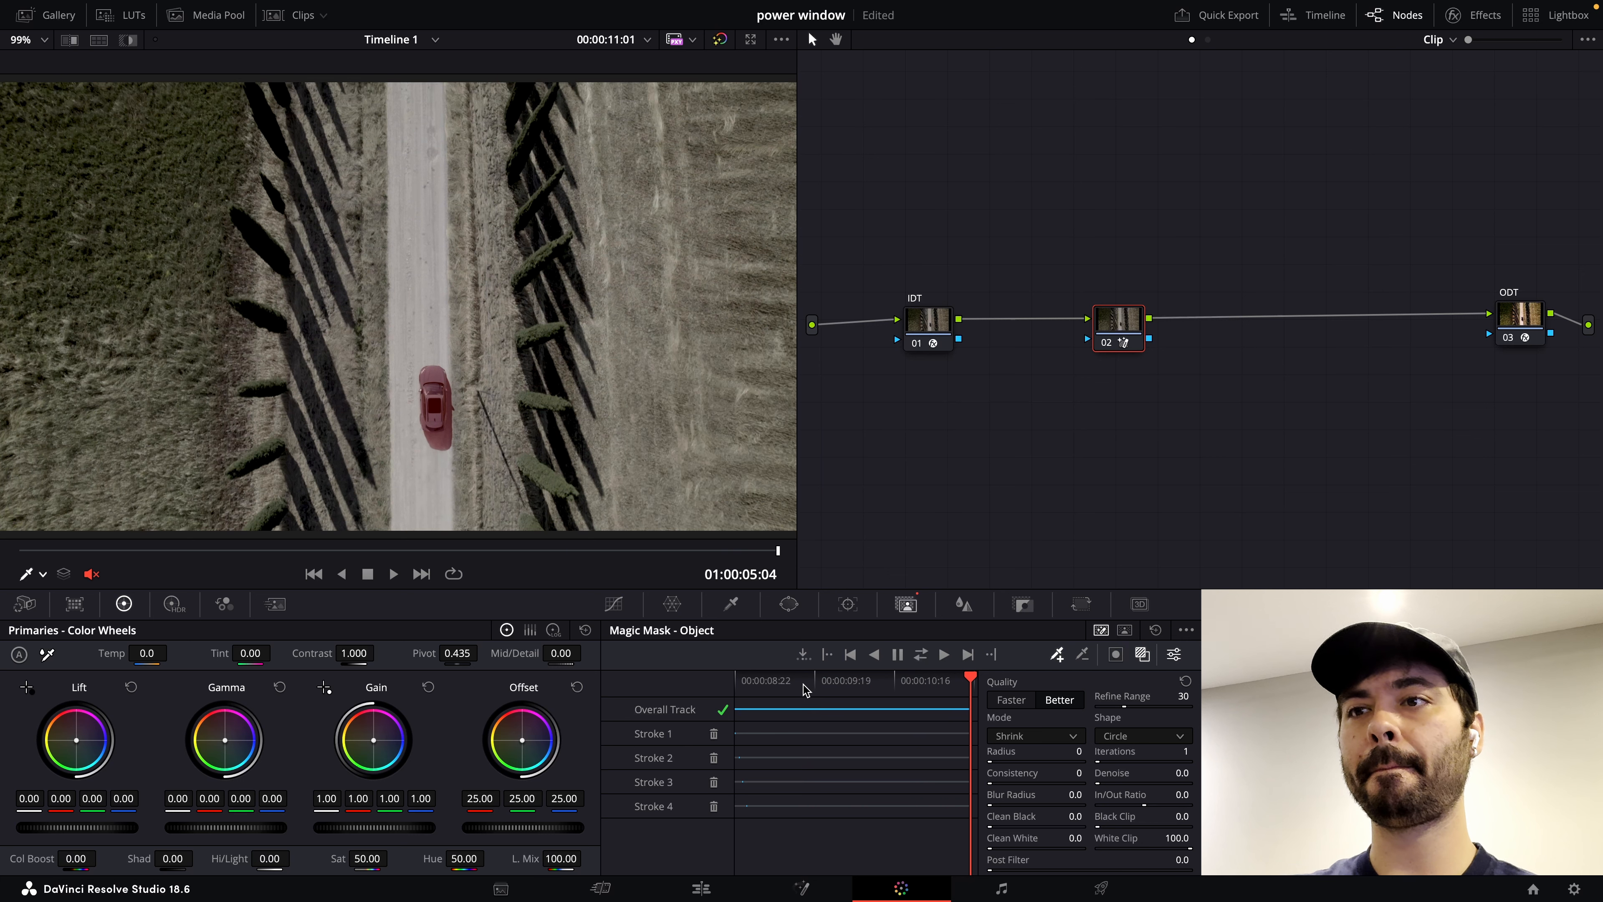
left_click_drag(805, 688, 743, 685)
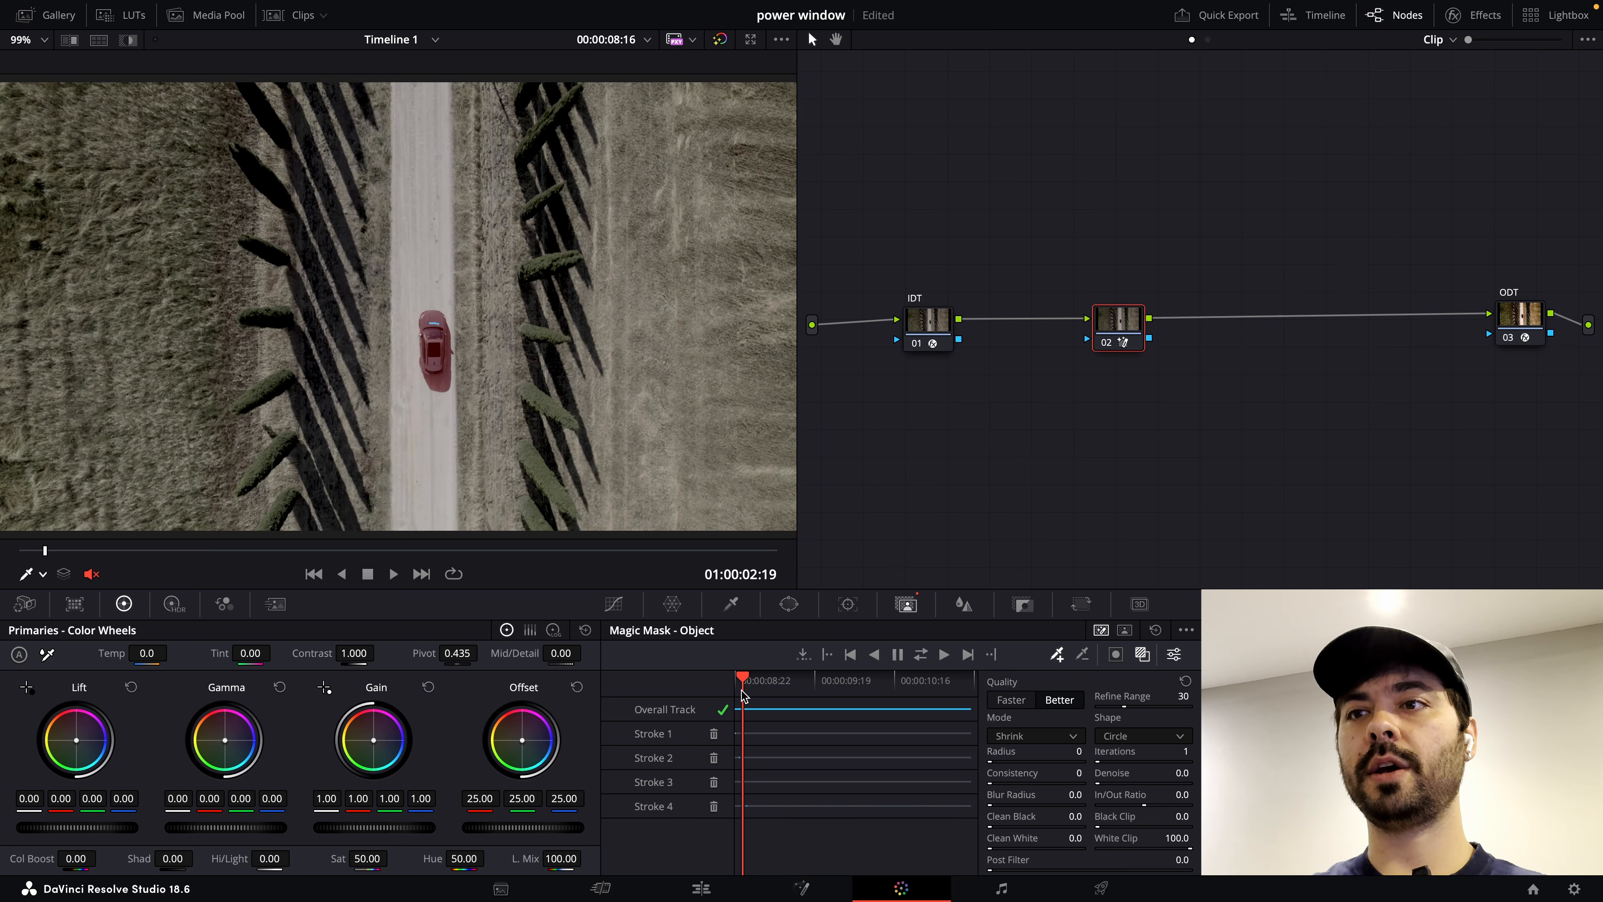
left_click(1142, 654)
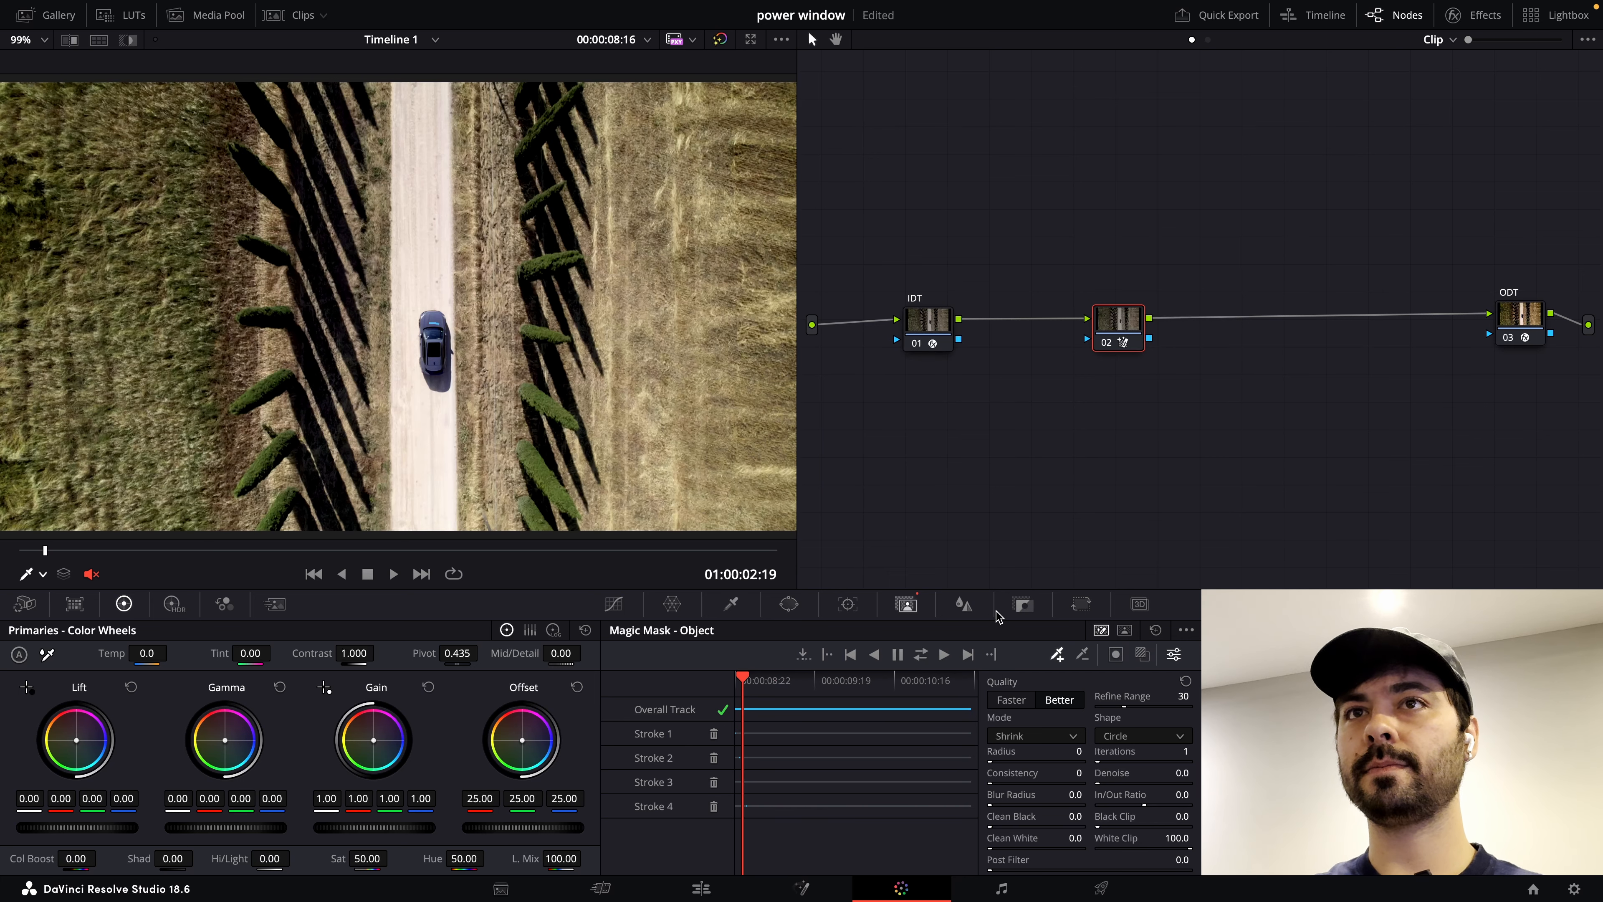
- Set the masked car's saturation to 0 on node 02, preview it at other frames and add a serial node after it
left_click(846, 684)
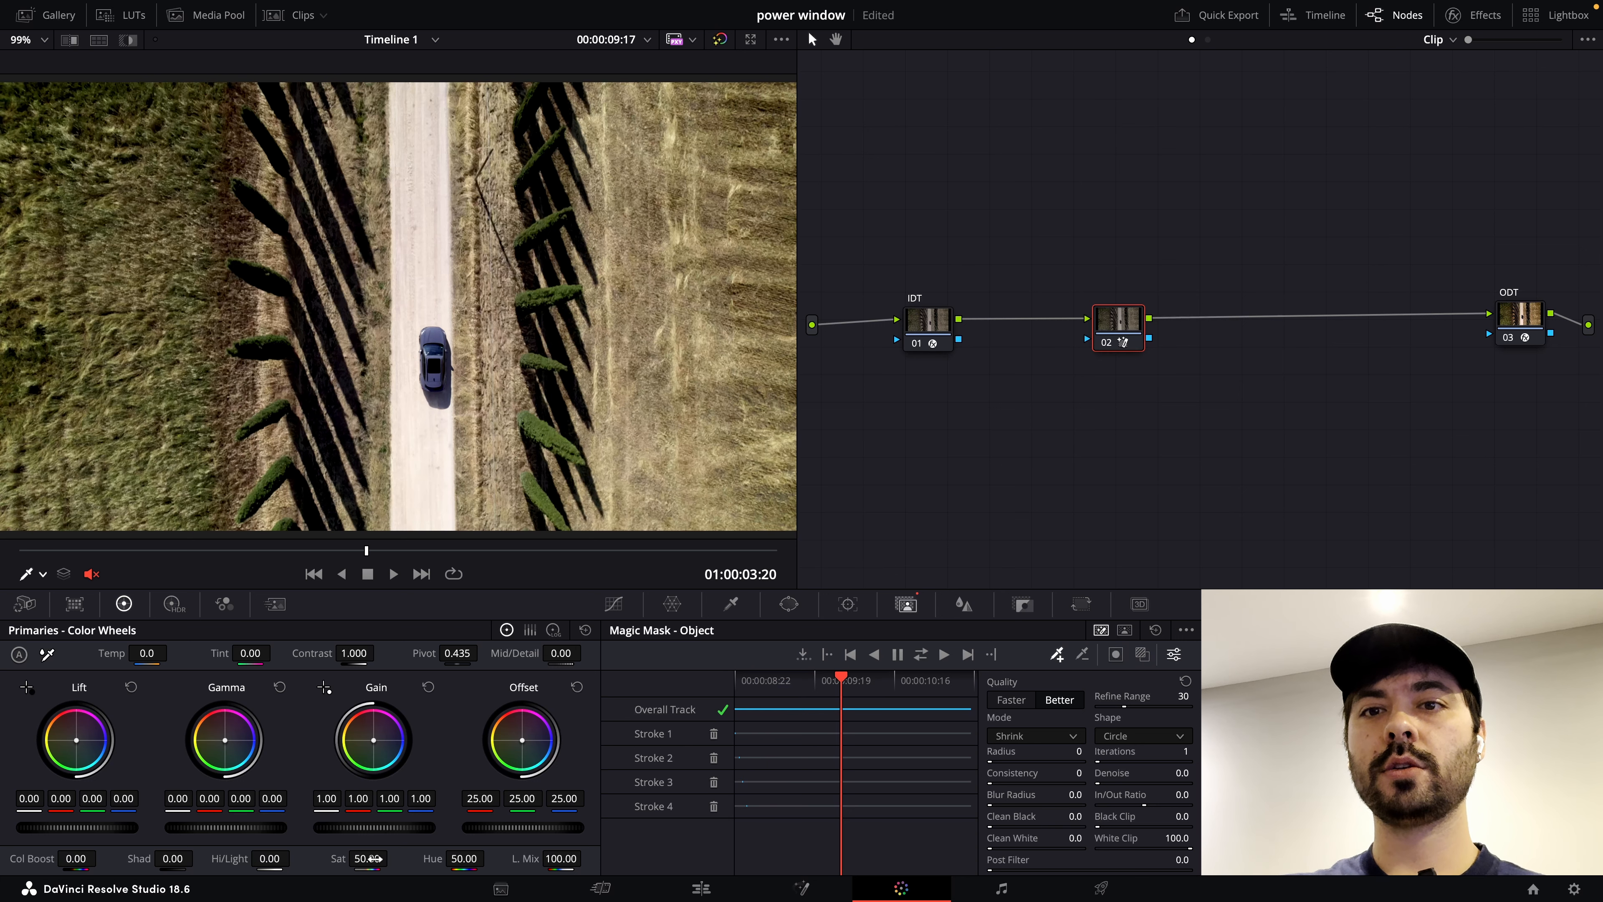
left_click_drag(377, 860, 346, 859)
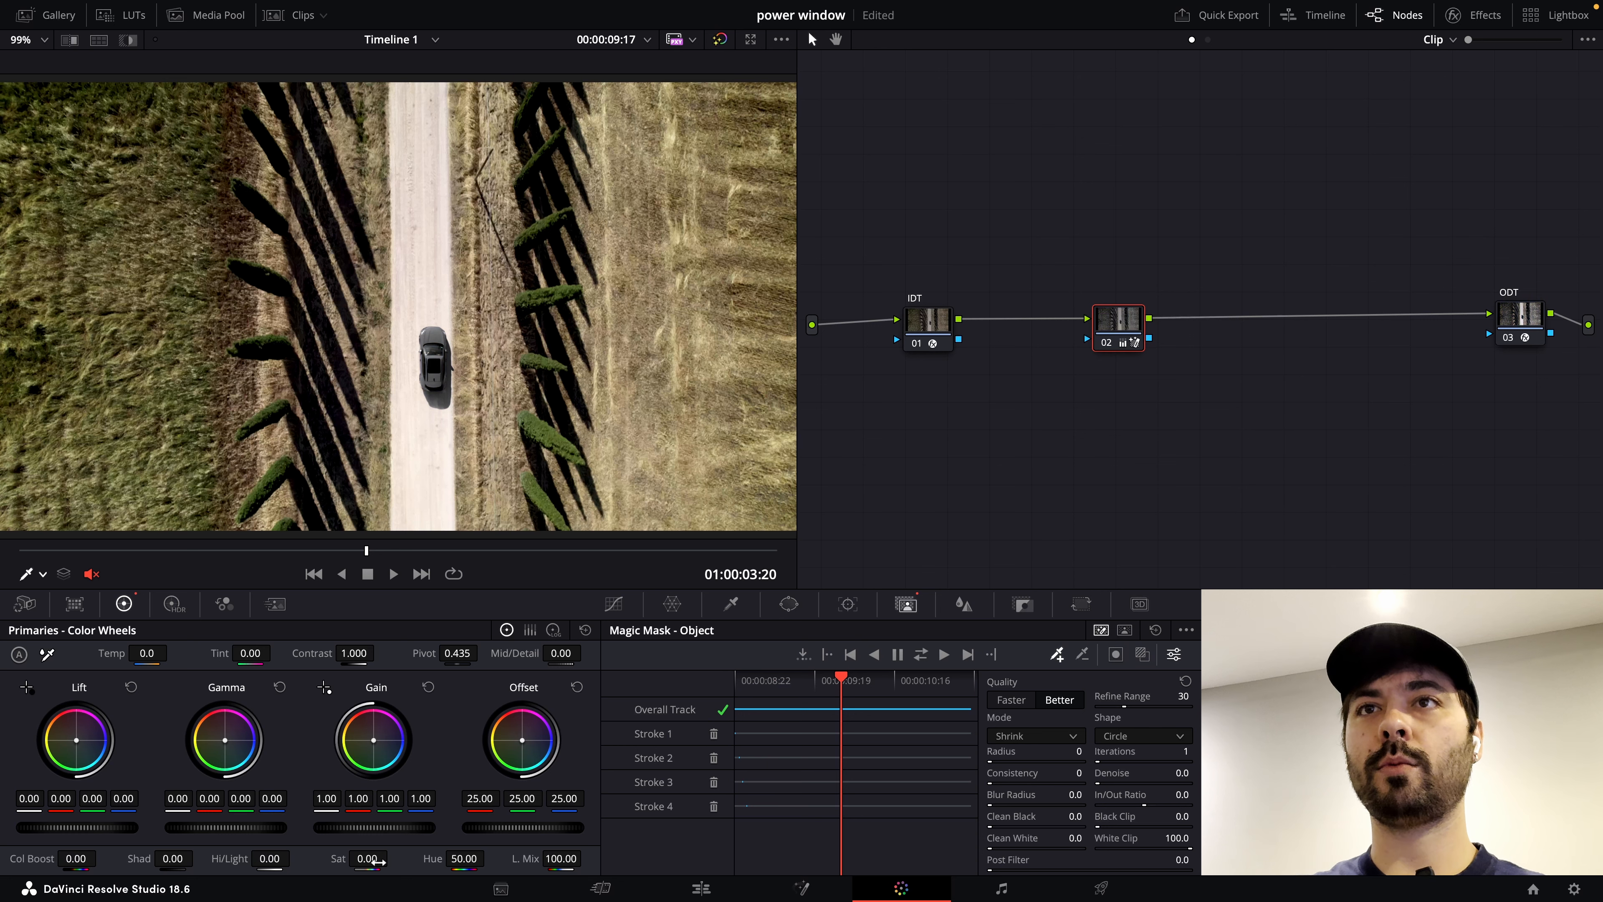
left_click_drag(782, 693, 814, 710)
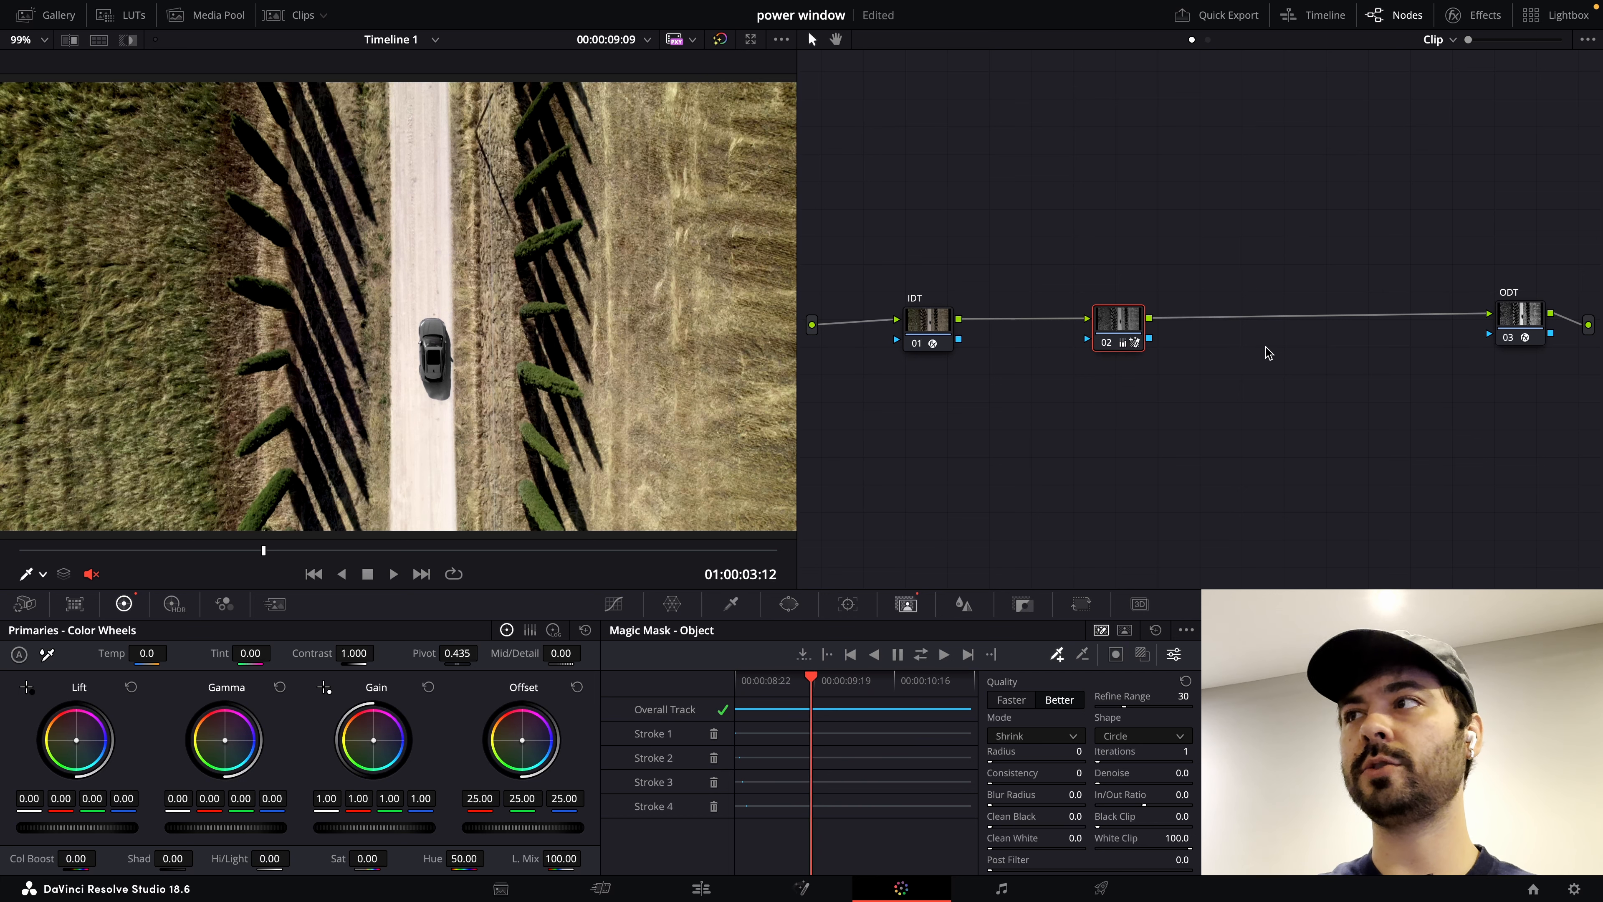
key("alt+s")
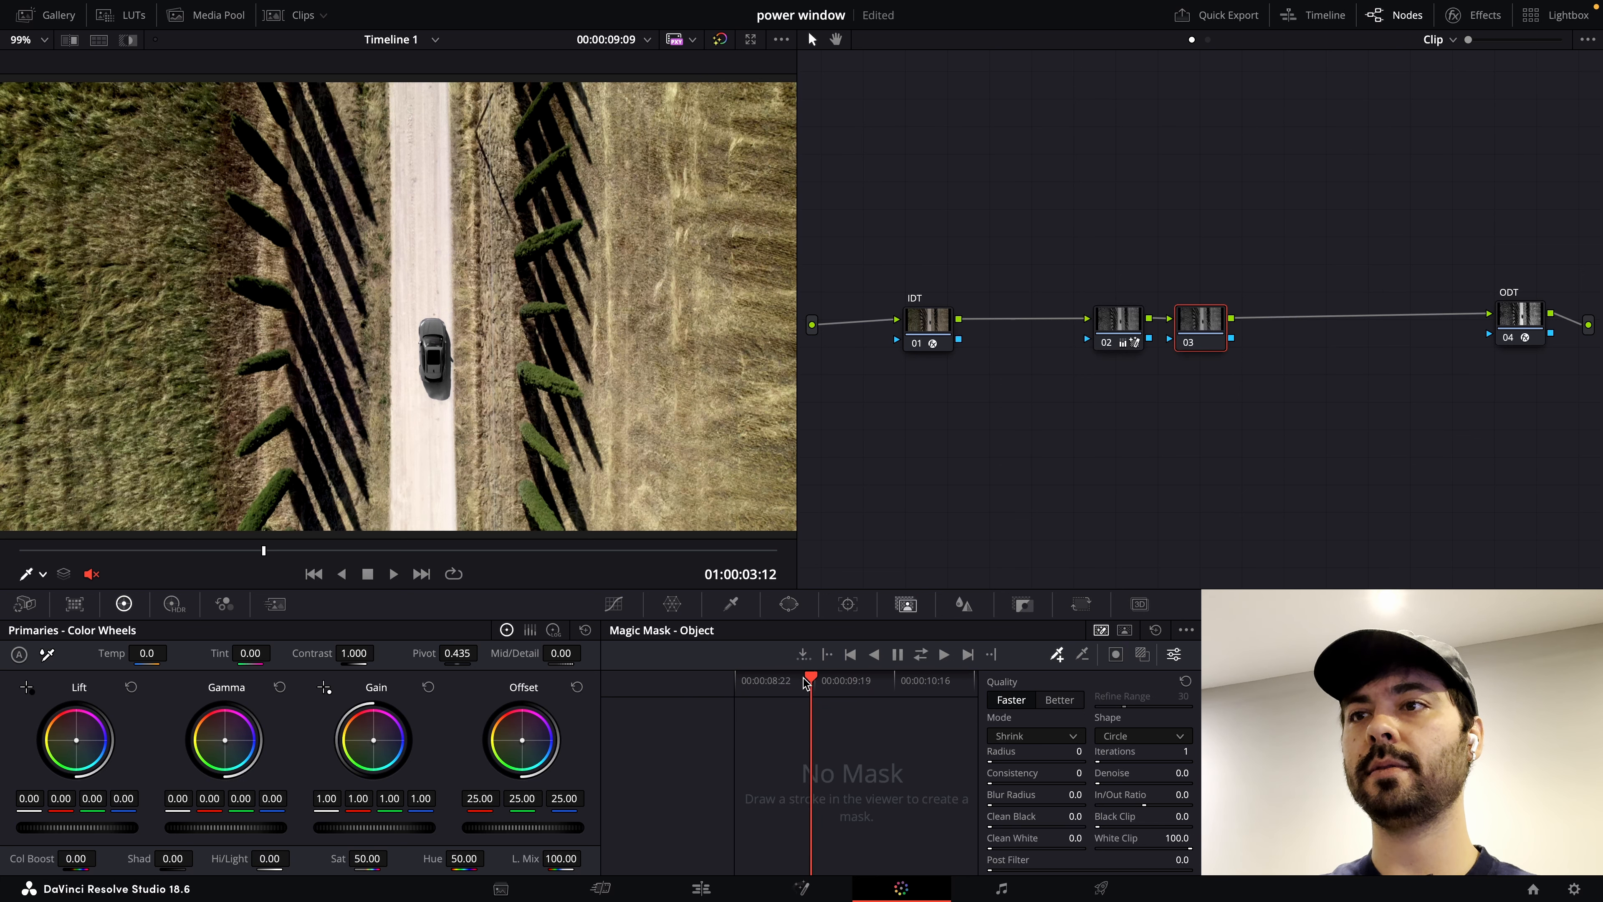
mouse_move(810, 685)
left_mouse_down()
mouse_move(730, 685)
mouse_move(876, 690)
mouse_move(807, 691)
left_mouse_up()
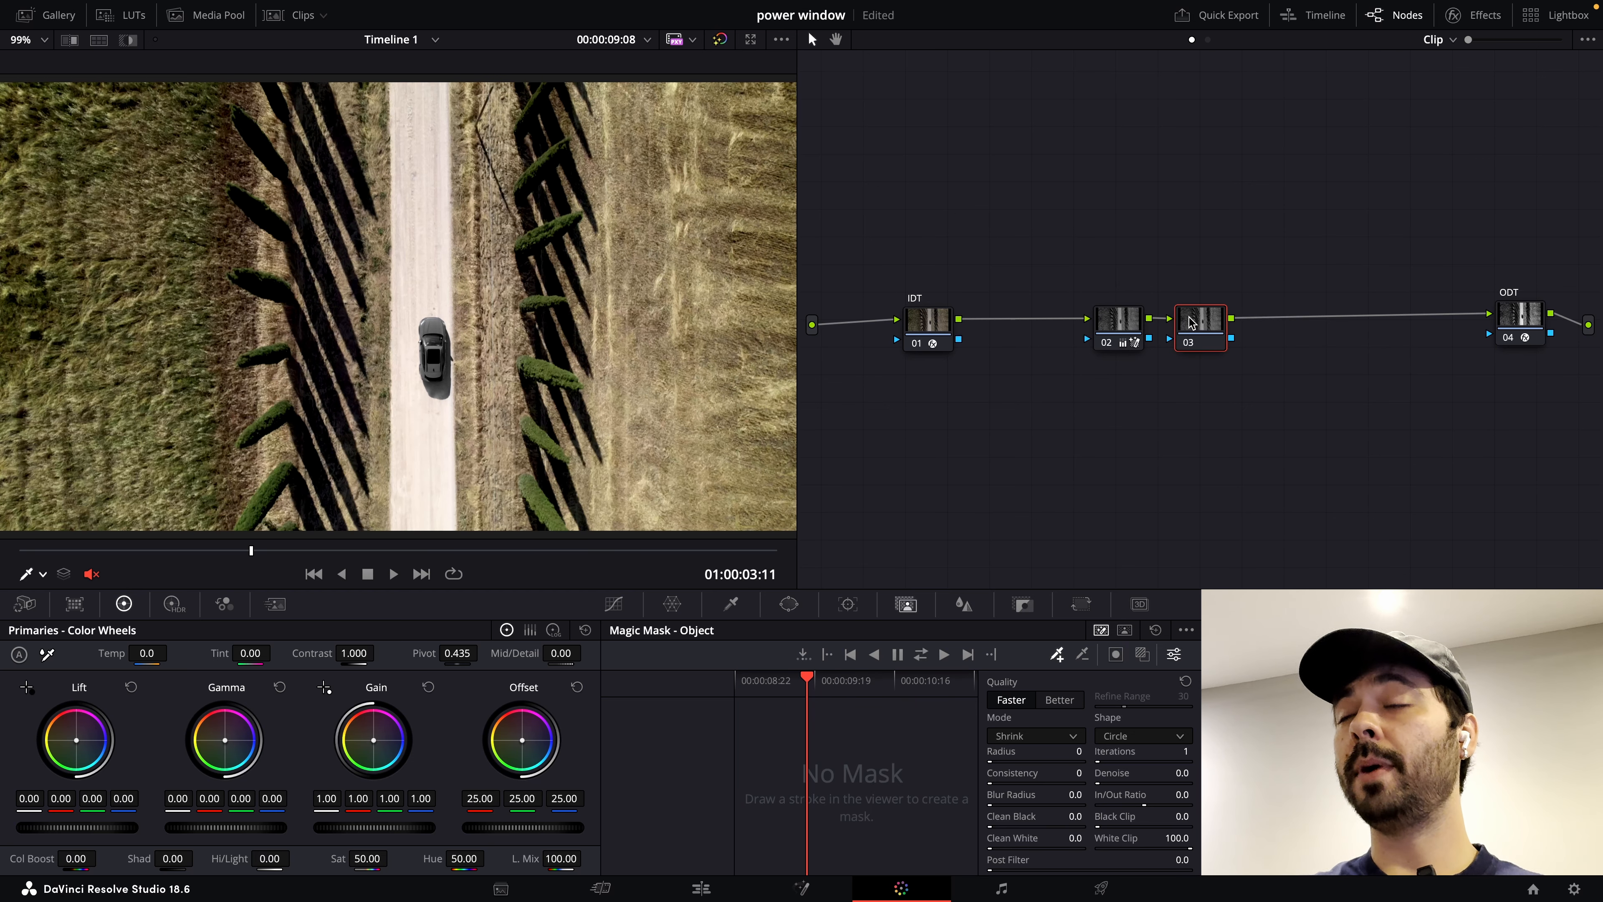
- On node 02, draw extra Magic Mask strokes as loops on the road and verge and arrows across the tree shadows
left_click(1116, 323)
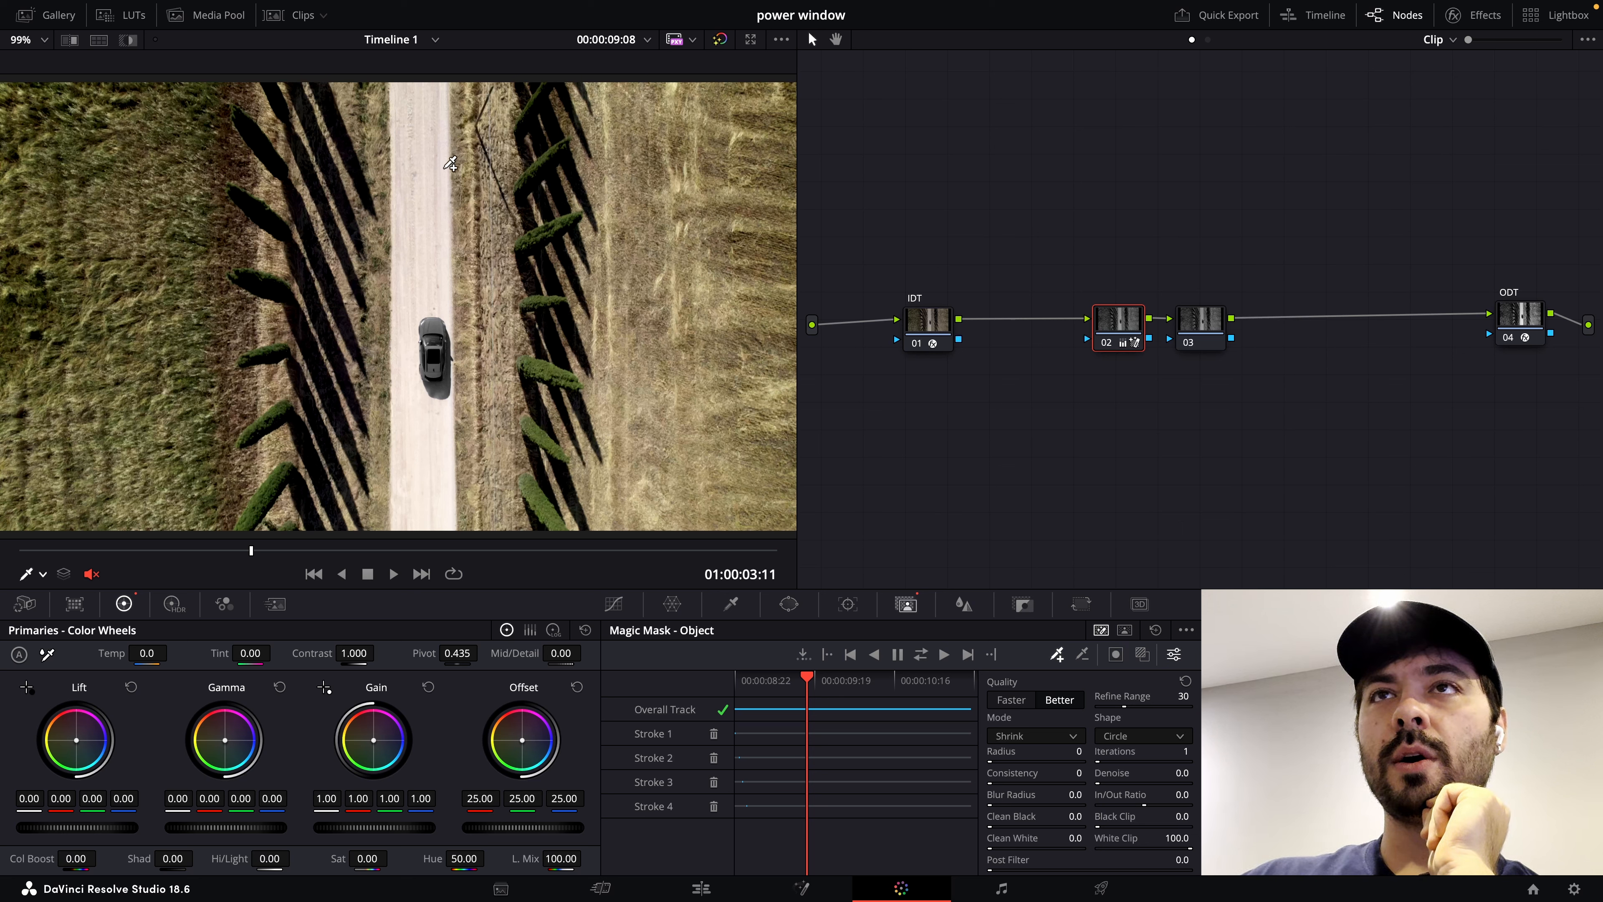
mouse_move(449, 164)
left_mouse_down()
mouse_move(422, 189)
mouse_move(441, 239)
mouse_move(432, 158)
mouse_move(414, 189)
left_mouse_up()
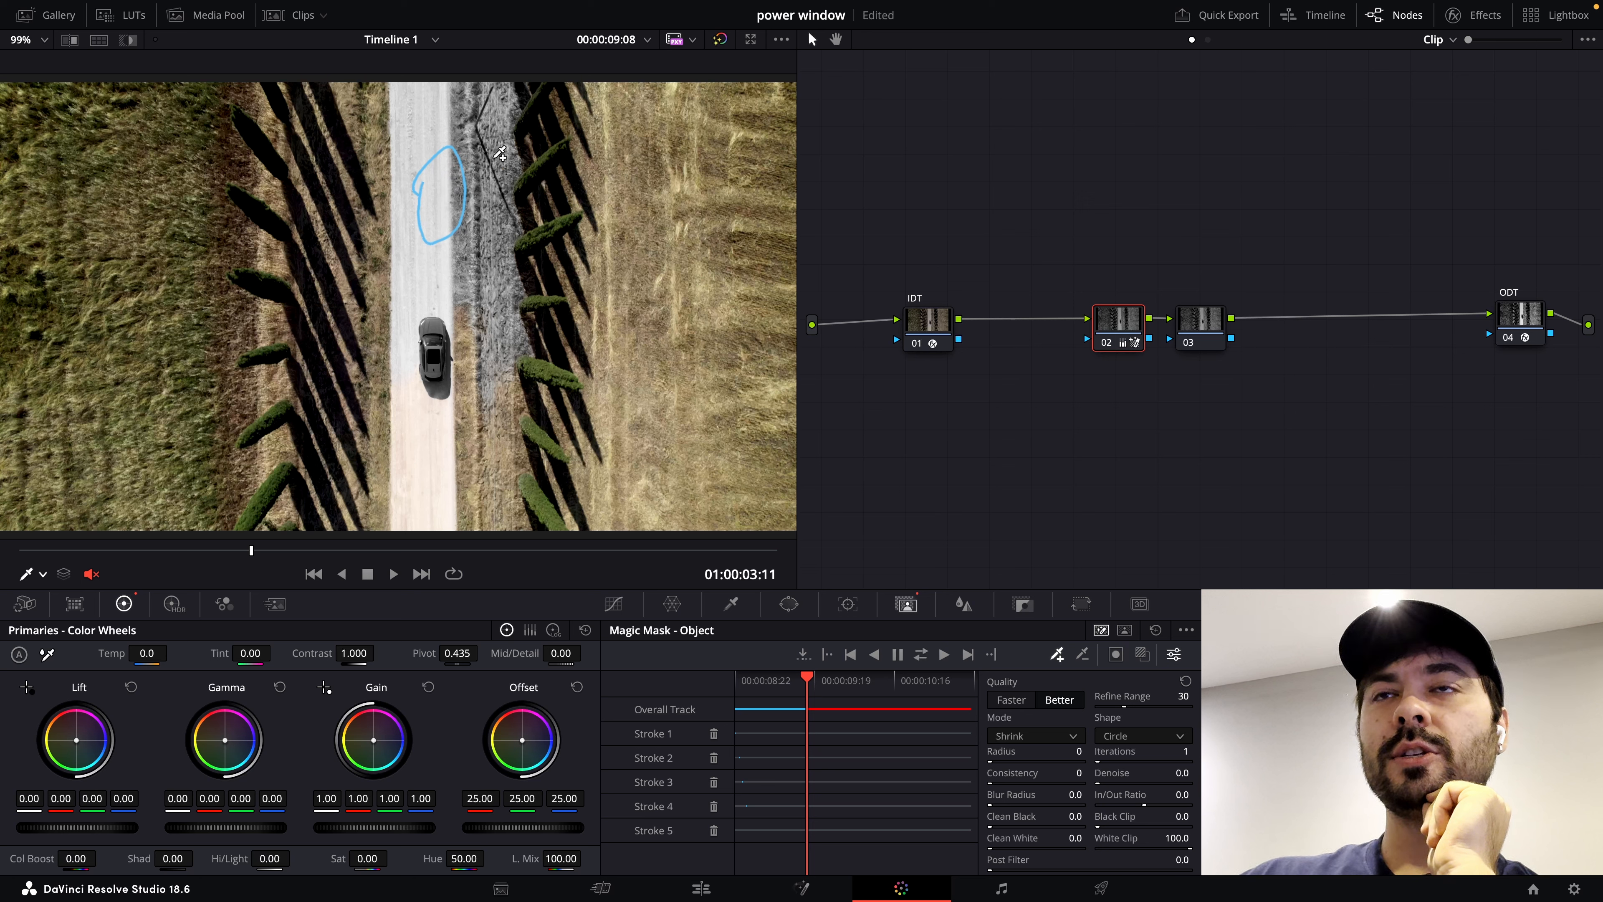
mouse_move(489, 133)
left_mouse_down()
mouse_move(437, 127)
mouse_move(417, 159)
mouse_move(446, 189)
mouse_move(487, 191)
mouse_move(515, 148)
mouse_move(490, 109)
mouse_move(440, 123)
left_mouse_up()
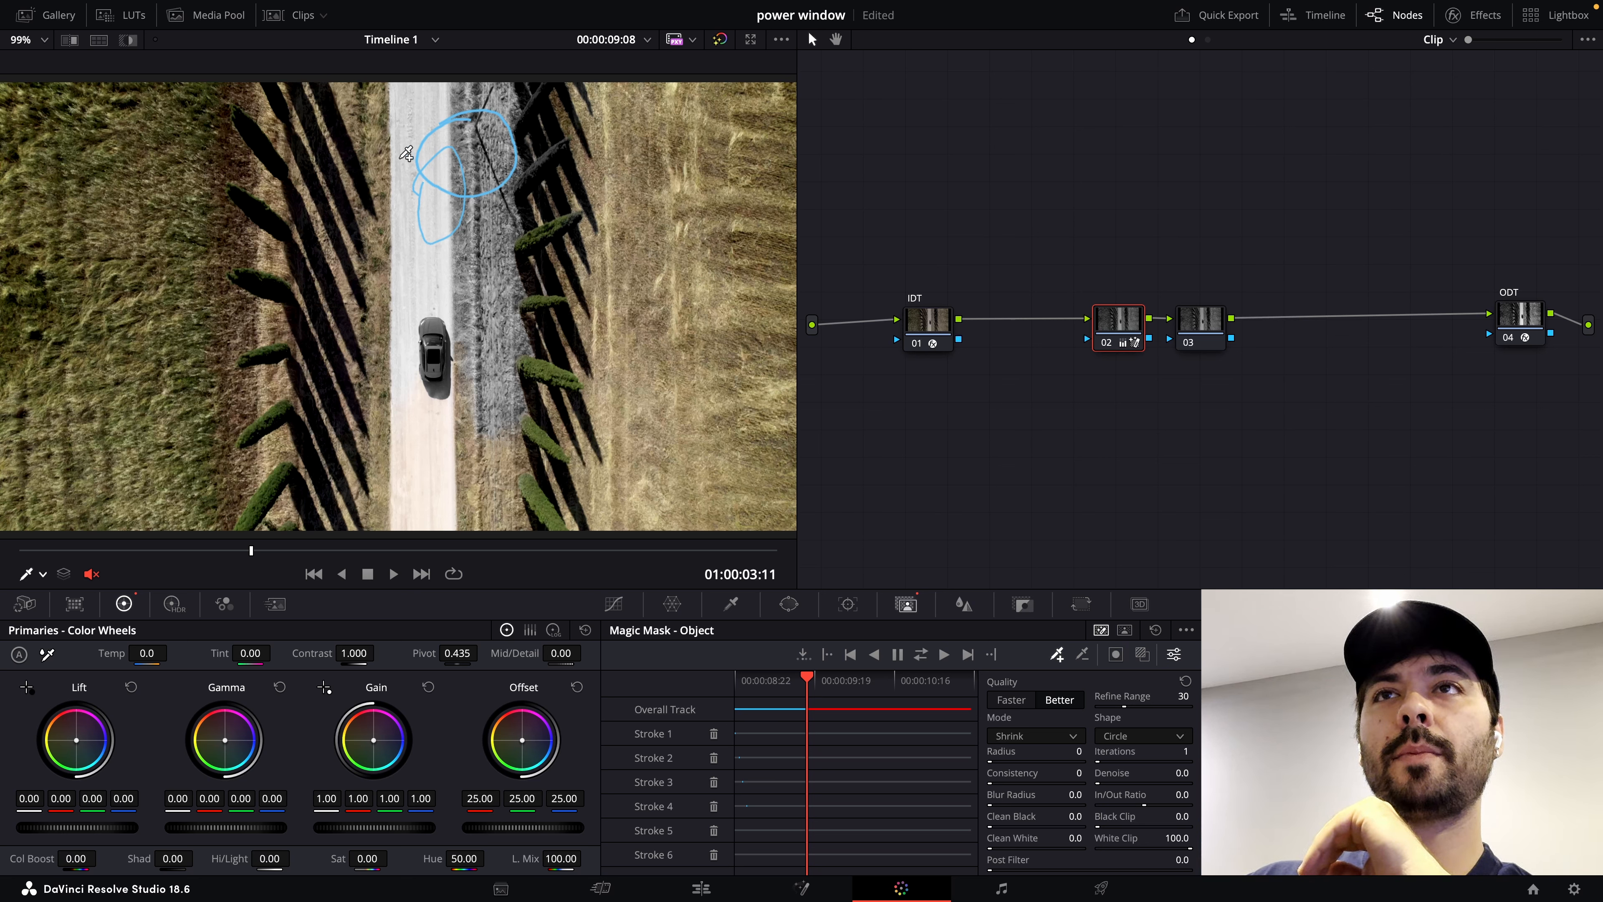
mouse_move(266, 177)
left_mouse_down()
mouse_move(334, 178)
mouse_move(333, 205)
mouse_move(344, 194)
left_mouse_up()
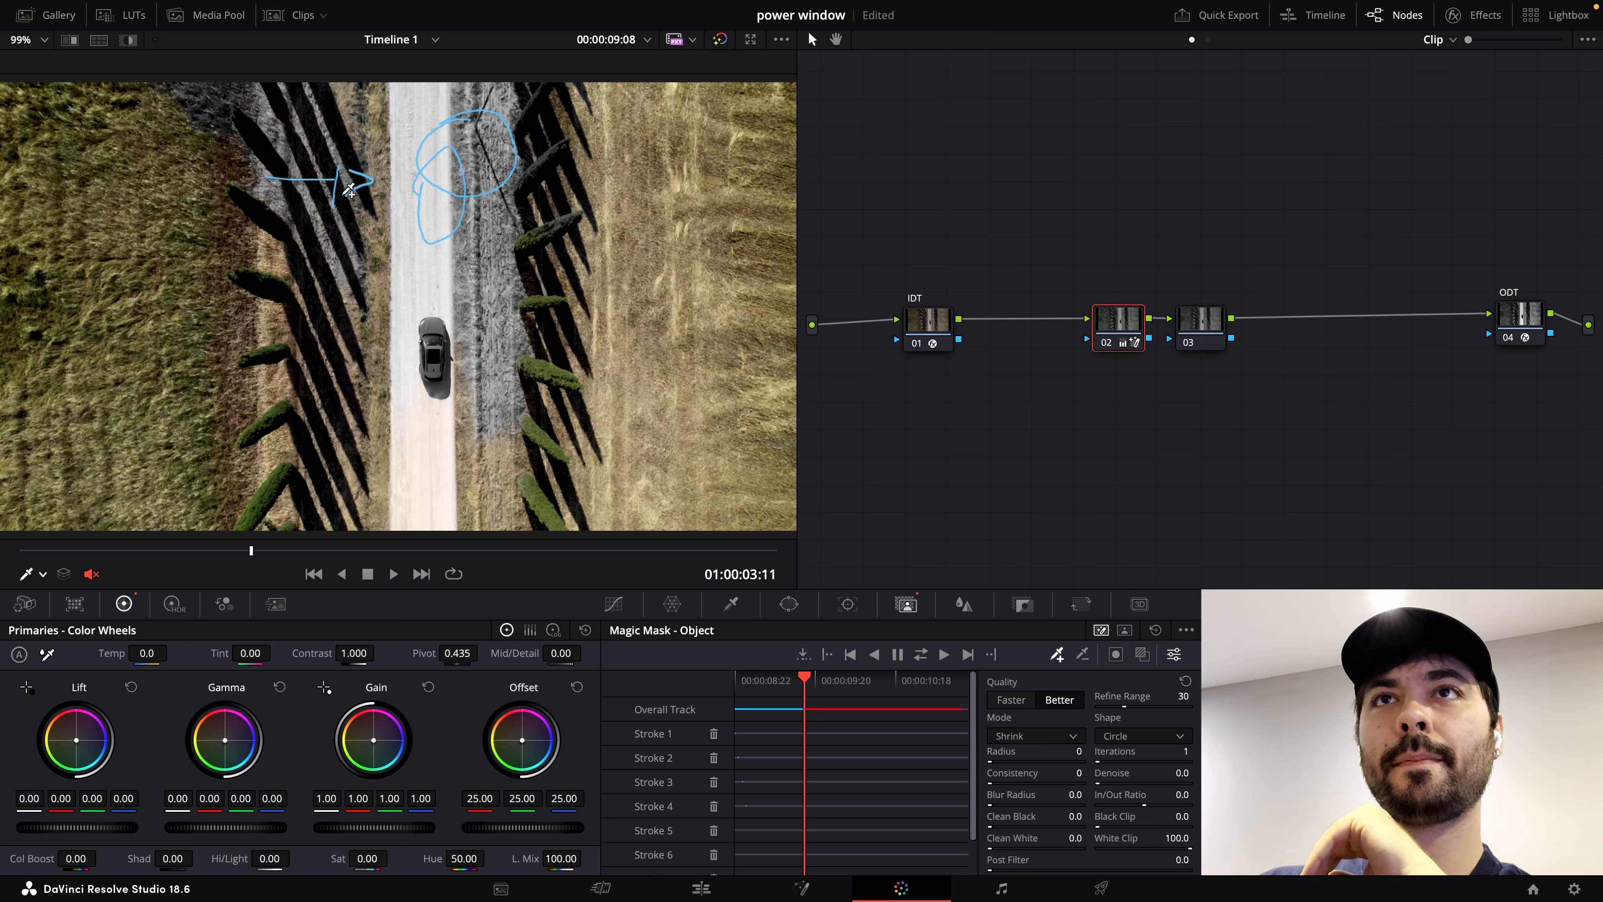
mouse_move(261, 345)
left_mouse_down()
mouse_move(369, 348)
mouse_move(375, 382)
mouse_move(409, 362)
mouse_move(376, 329)
left_mouse_up()
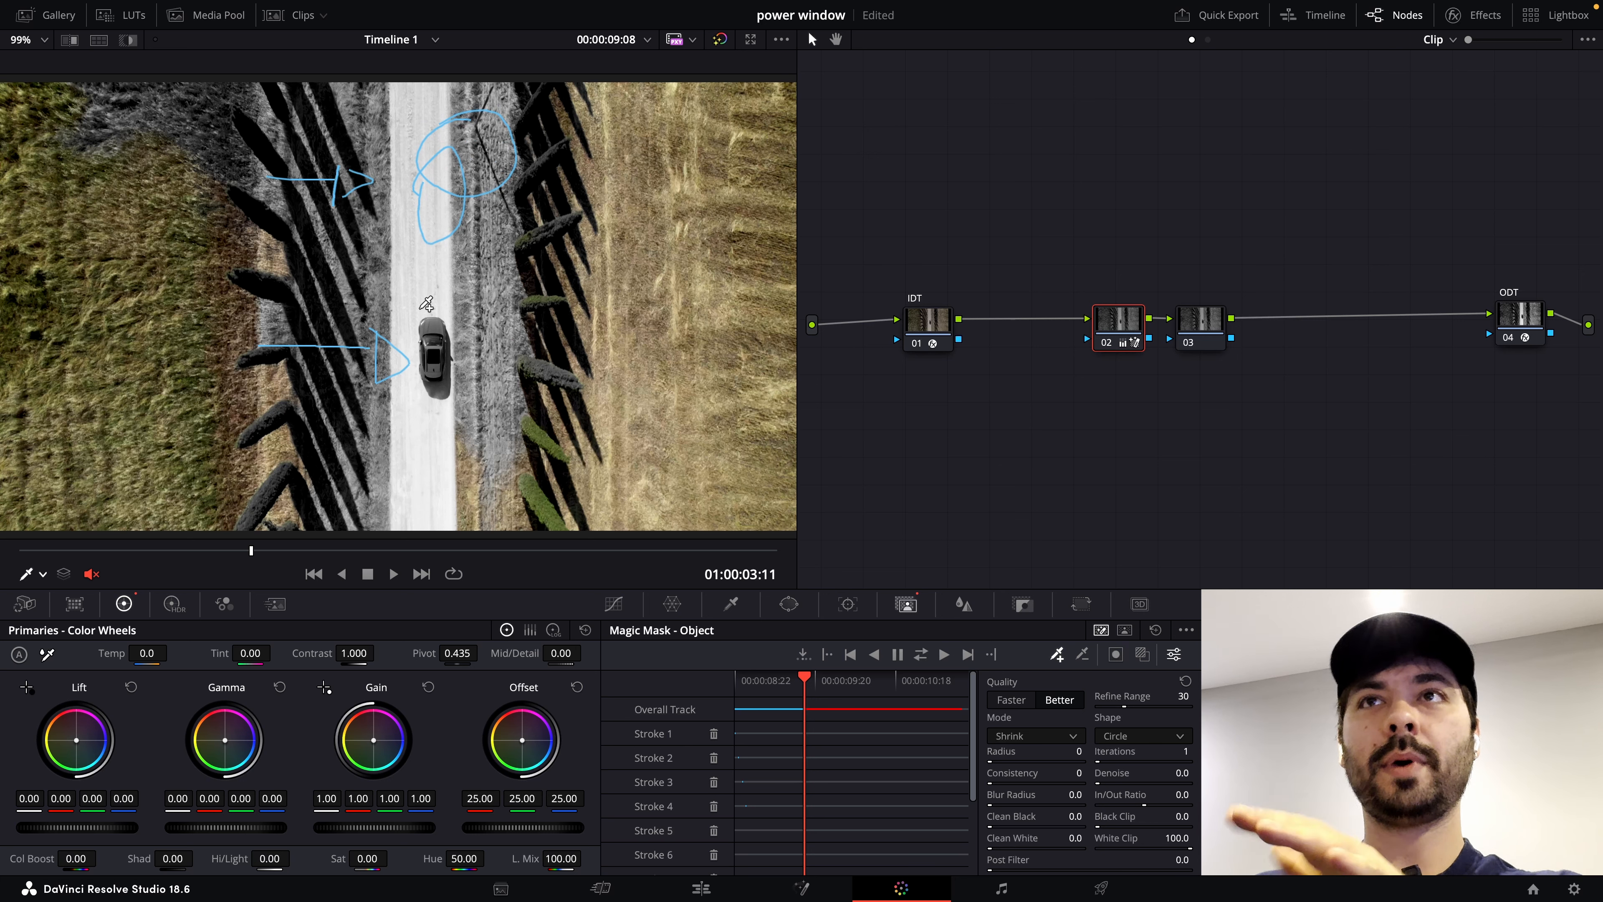
mouse_move(429, 203)
left_mouse_down()
mouse_move(437, 225)
mouse_move(435, 198)
left_mouse_up()
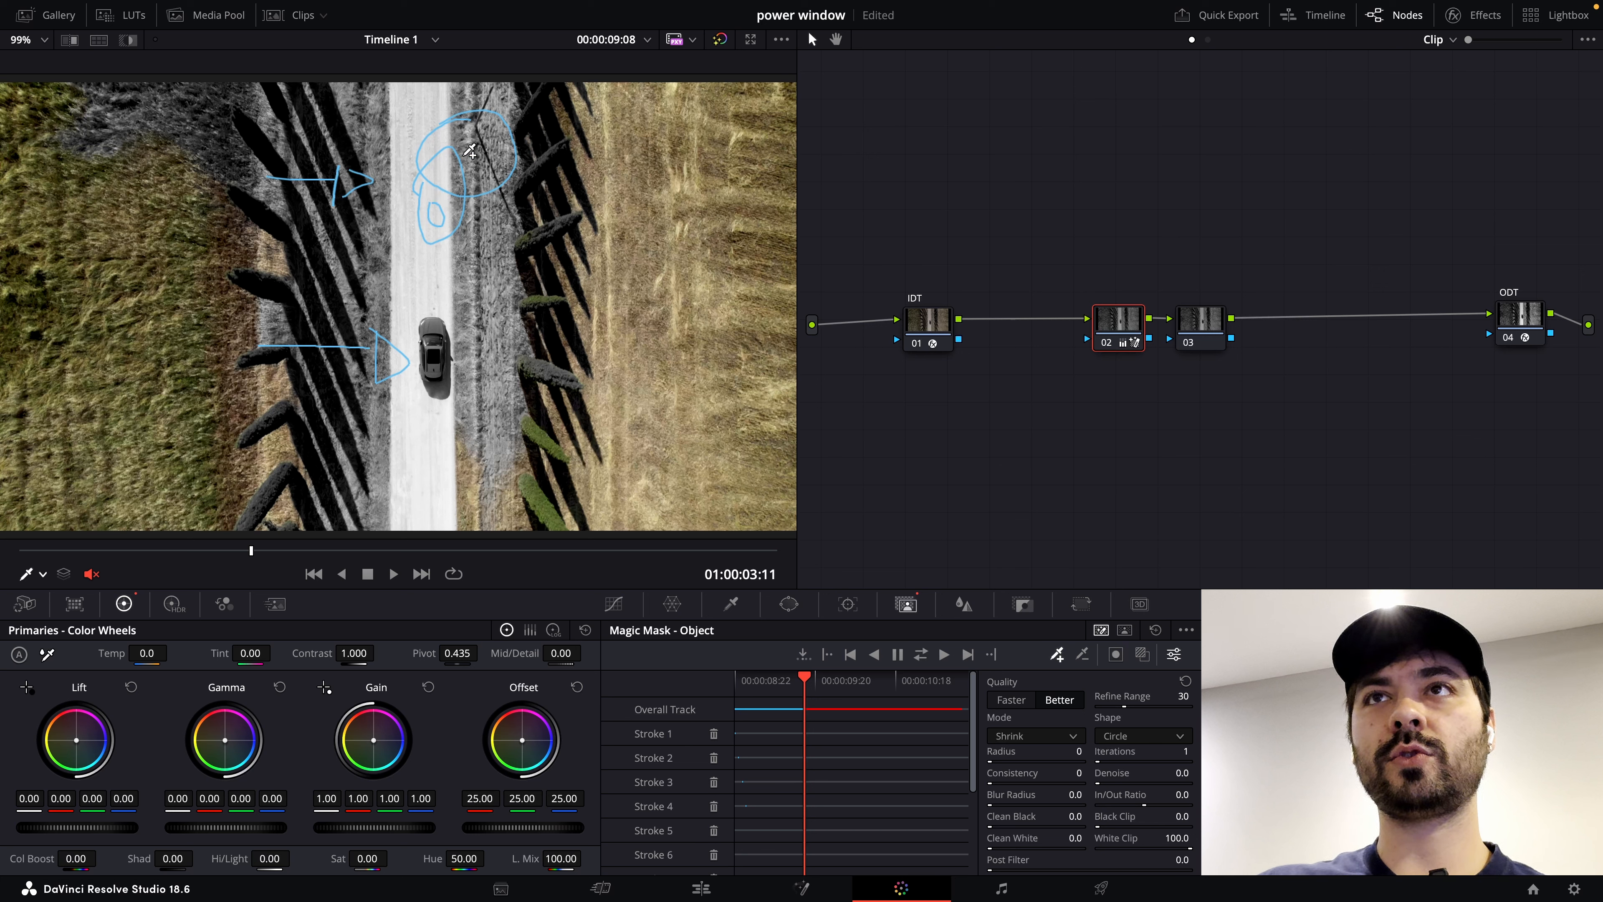
- Draw a subtracting Magic Mask stroke around the looped area beside the road and compare the add and subtract stroke modes
left_click(1083, 655)
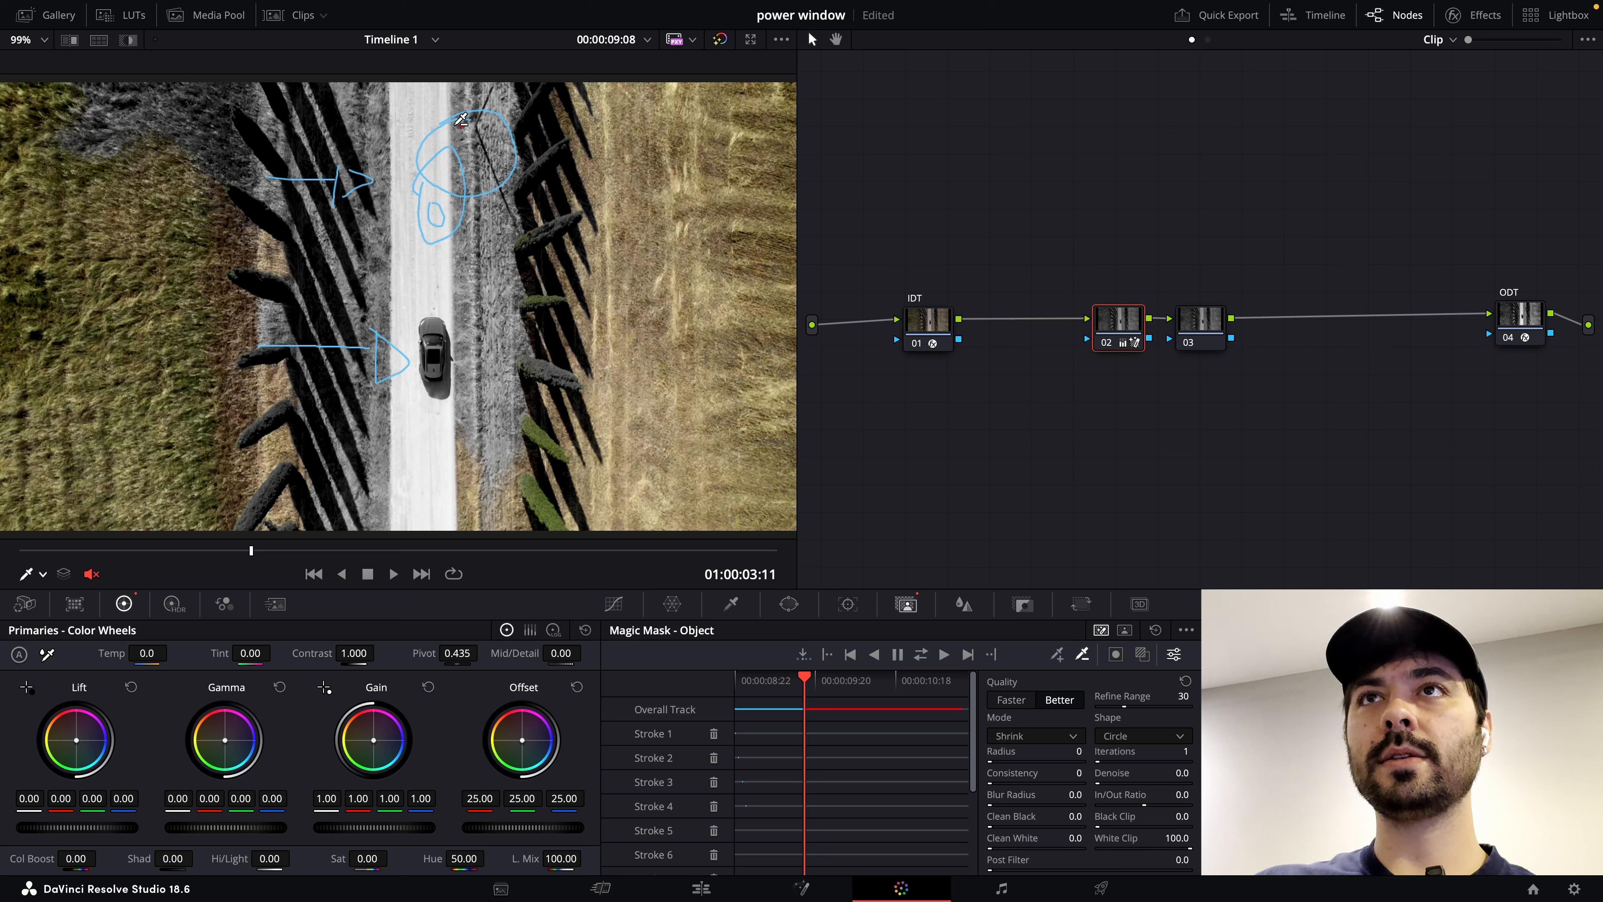
mouse_move(461, 118)
left_mouse_down()
mouse_move(457, 177)
mouse_move(521, 126)
mouse_move(453, 119)
left_mouse_up()
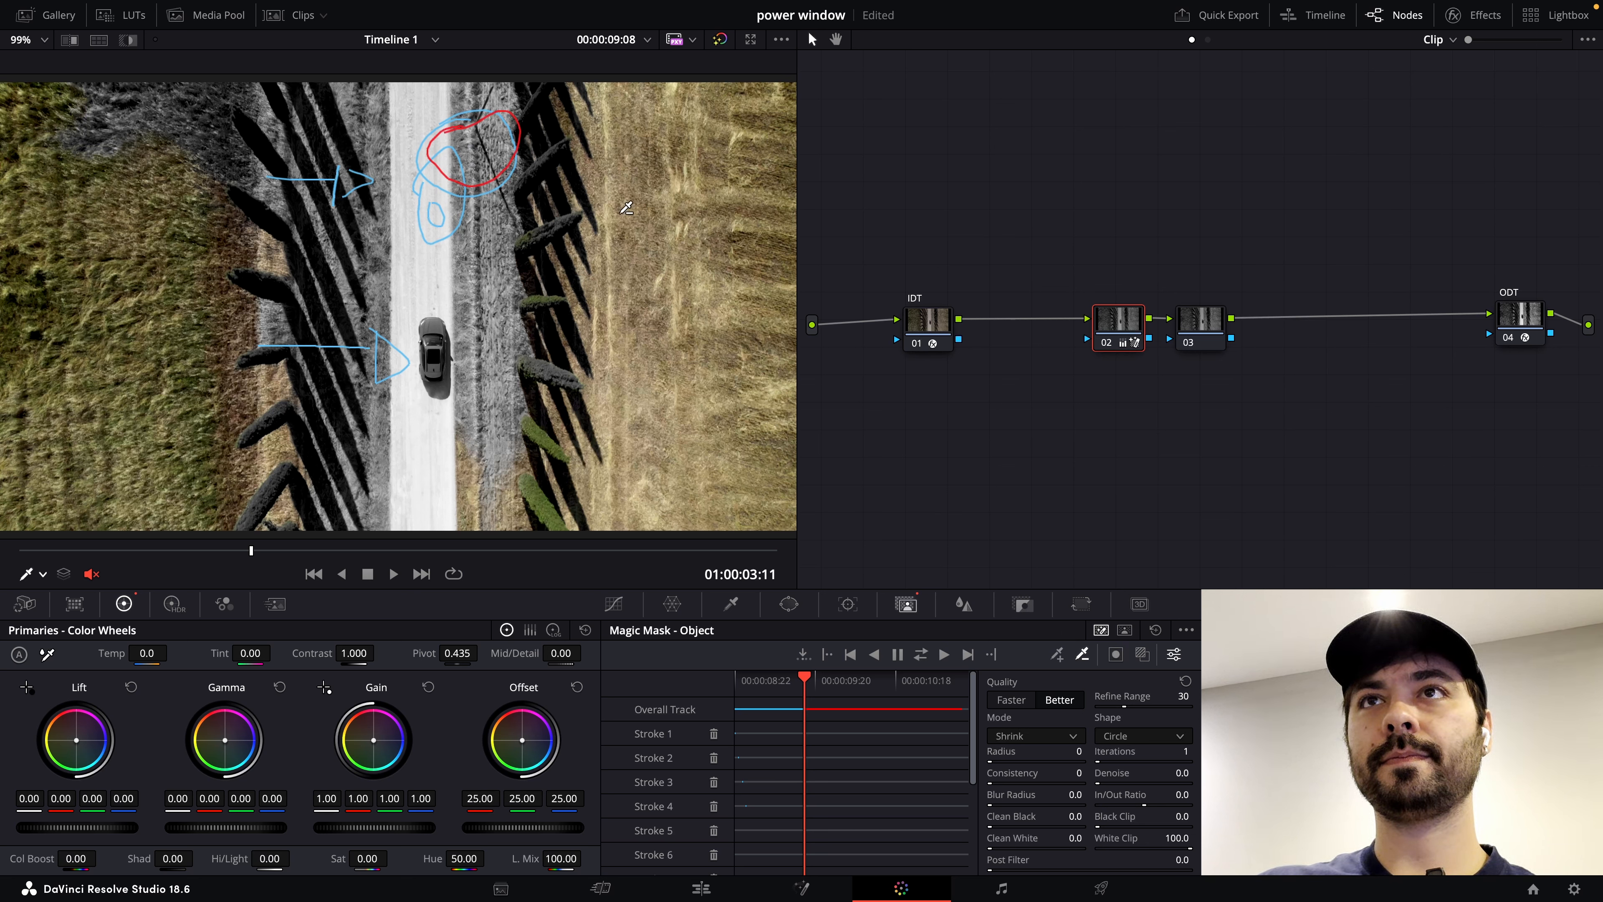
left_click(1057, 655)
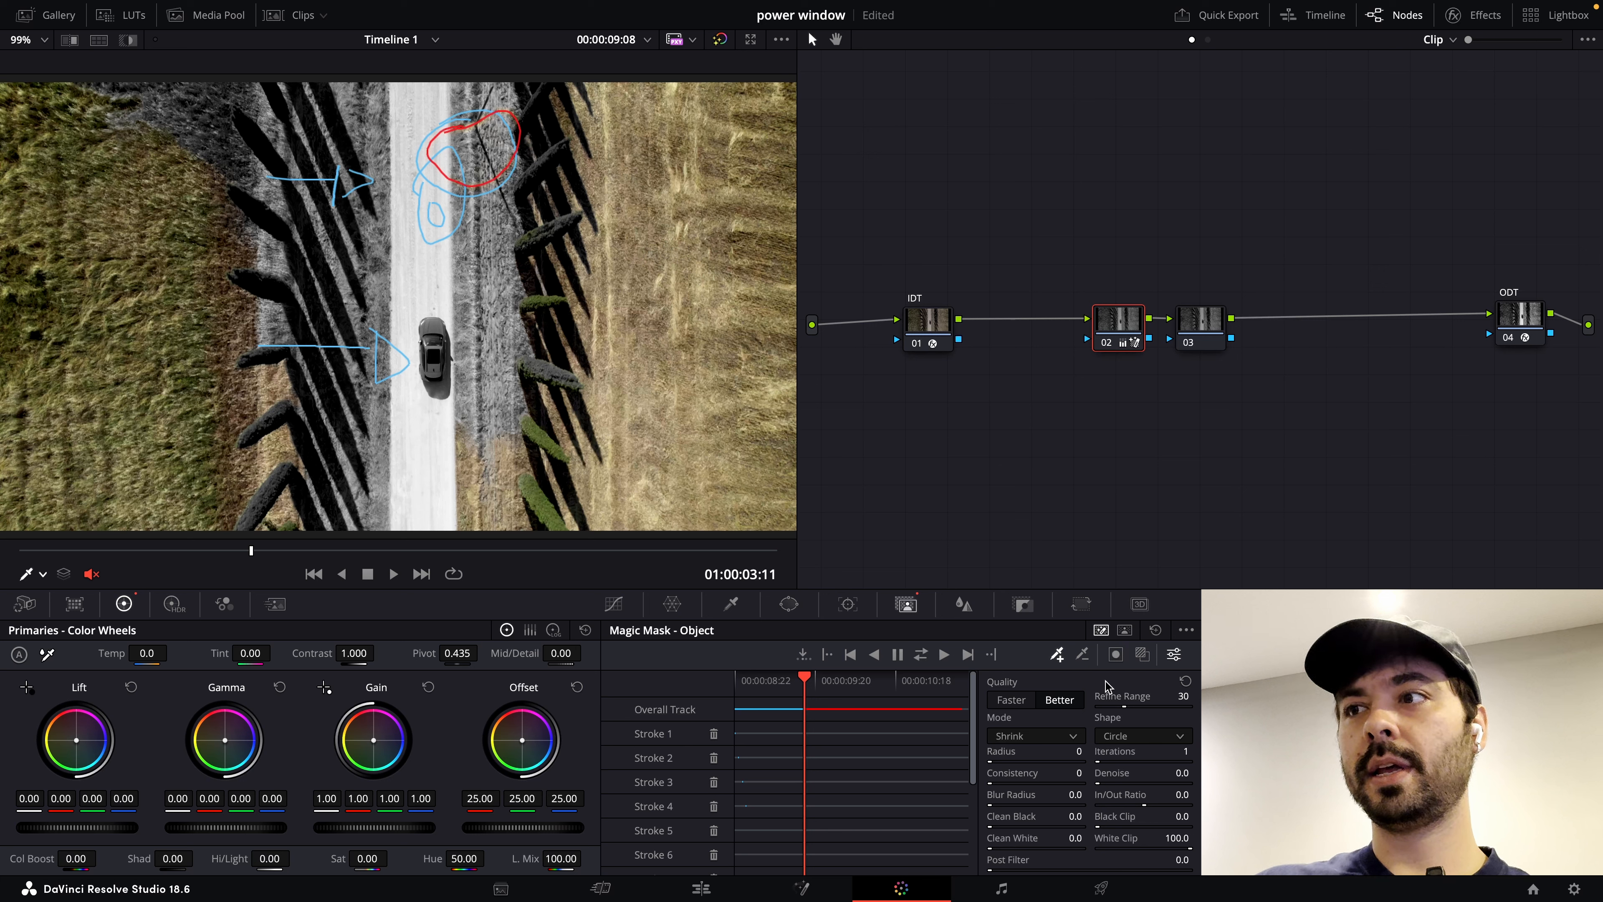
left_click(1082, 655)
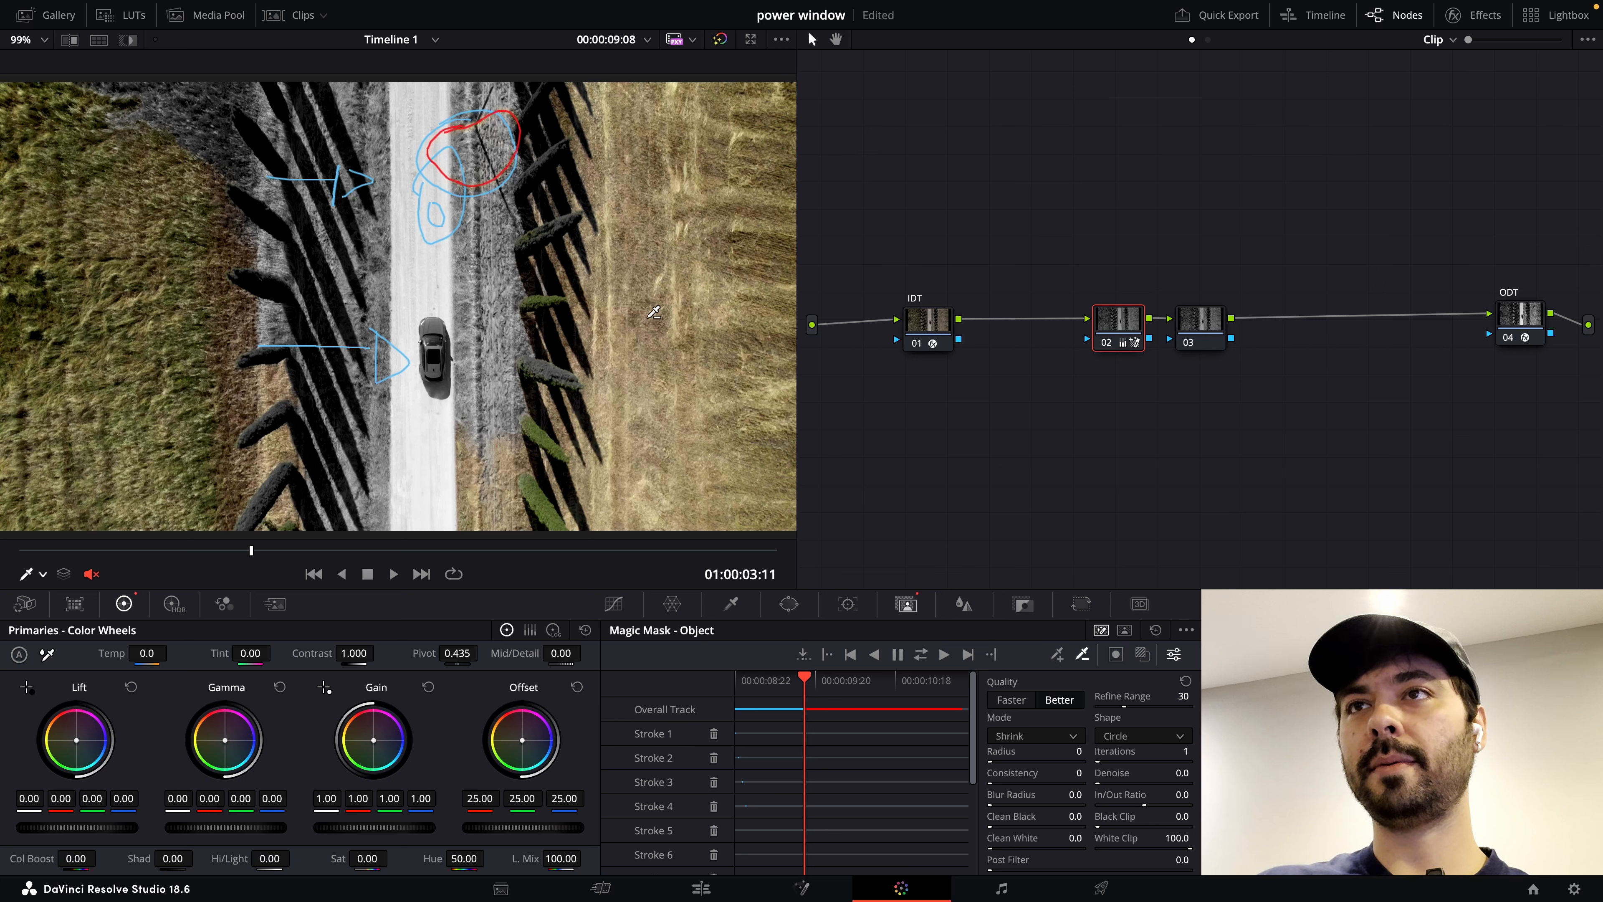